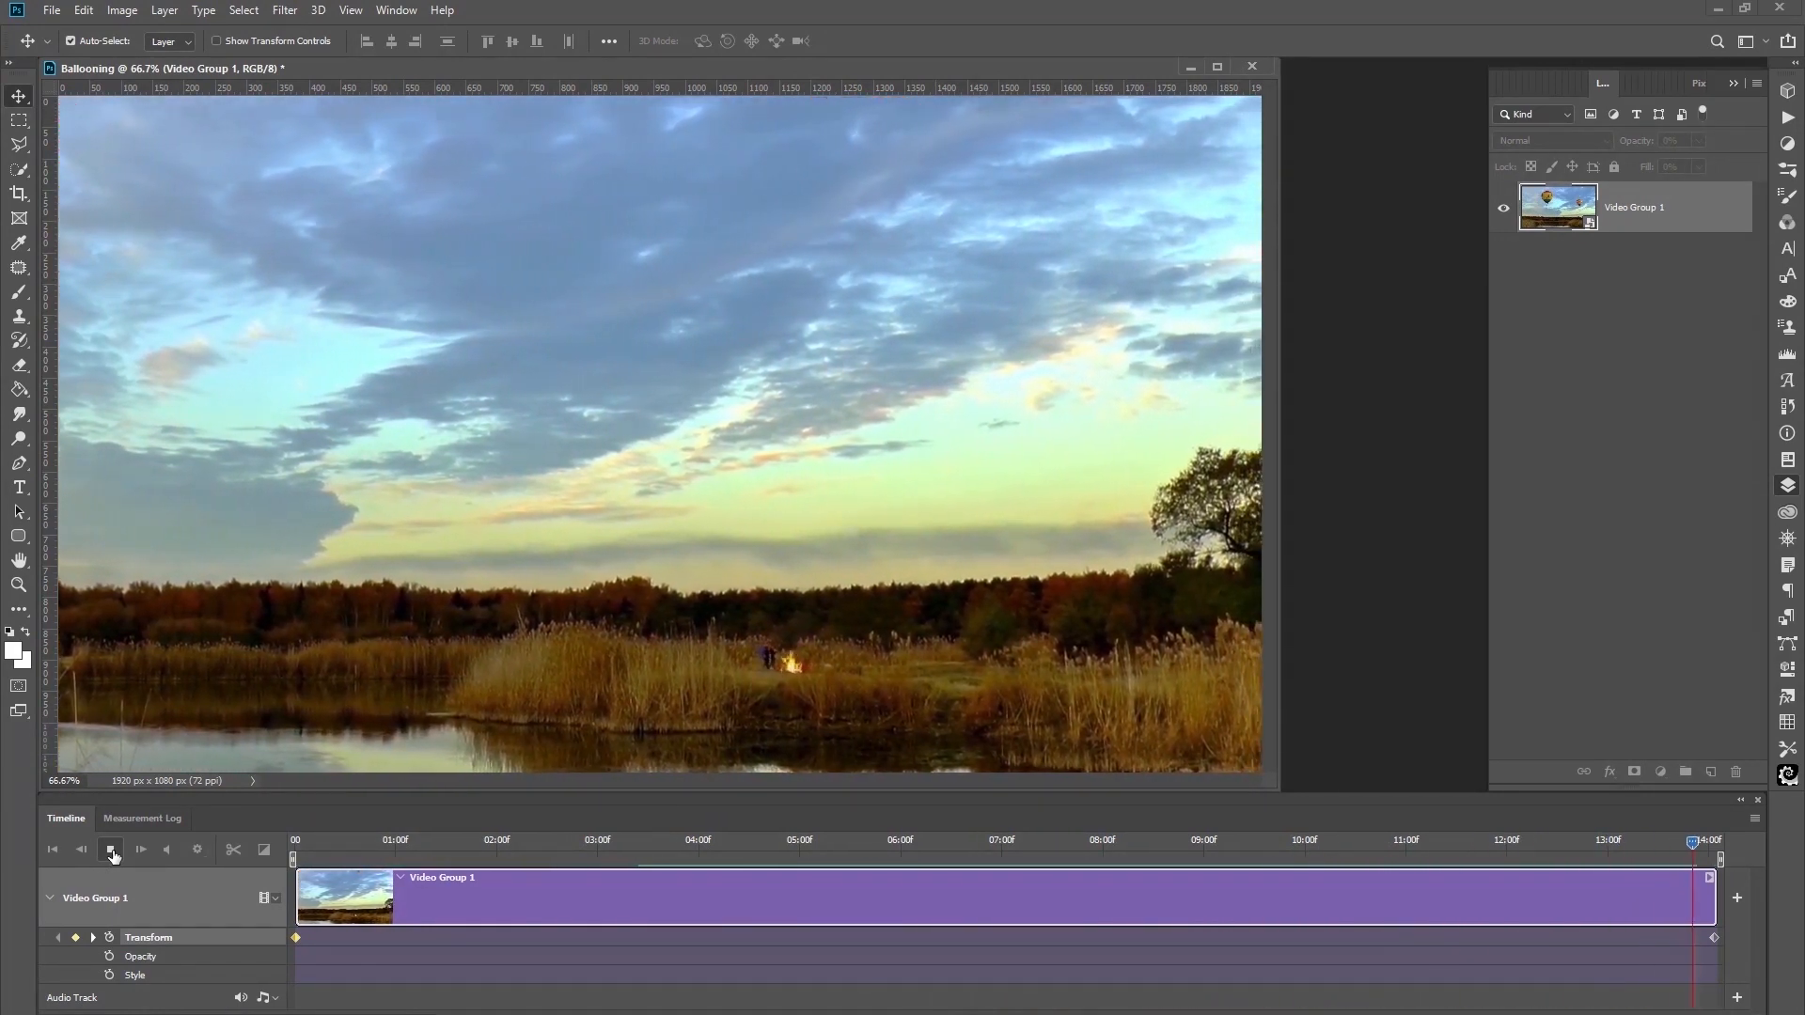
# Return the timeline to the start and open the Ballooning.mp4 video from the Jump folder.
pyautogui.click(56, 852)
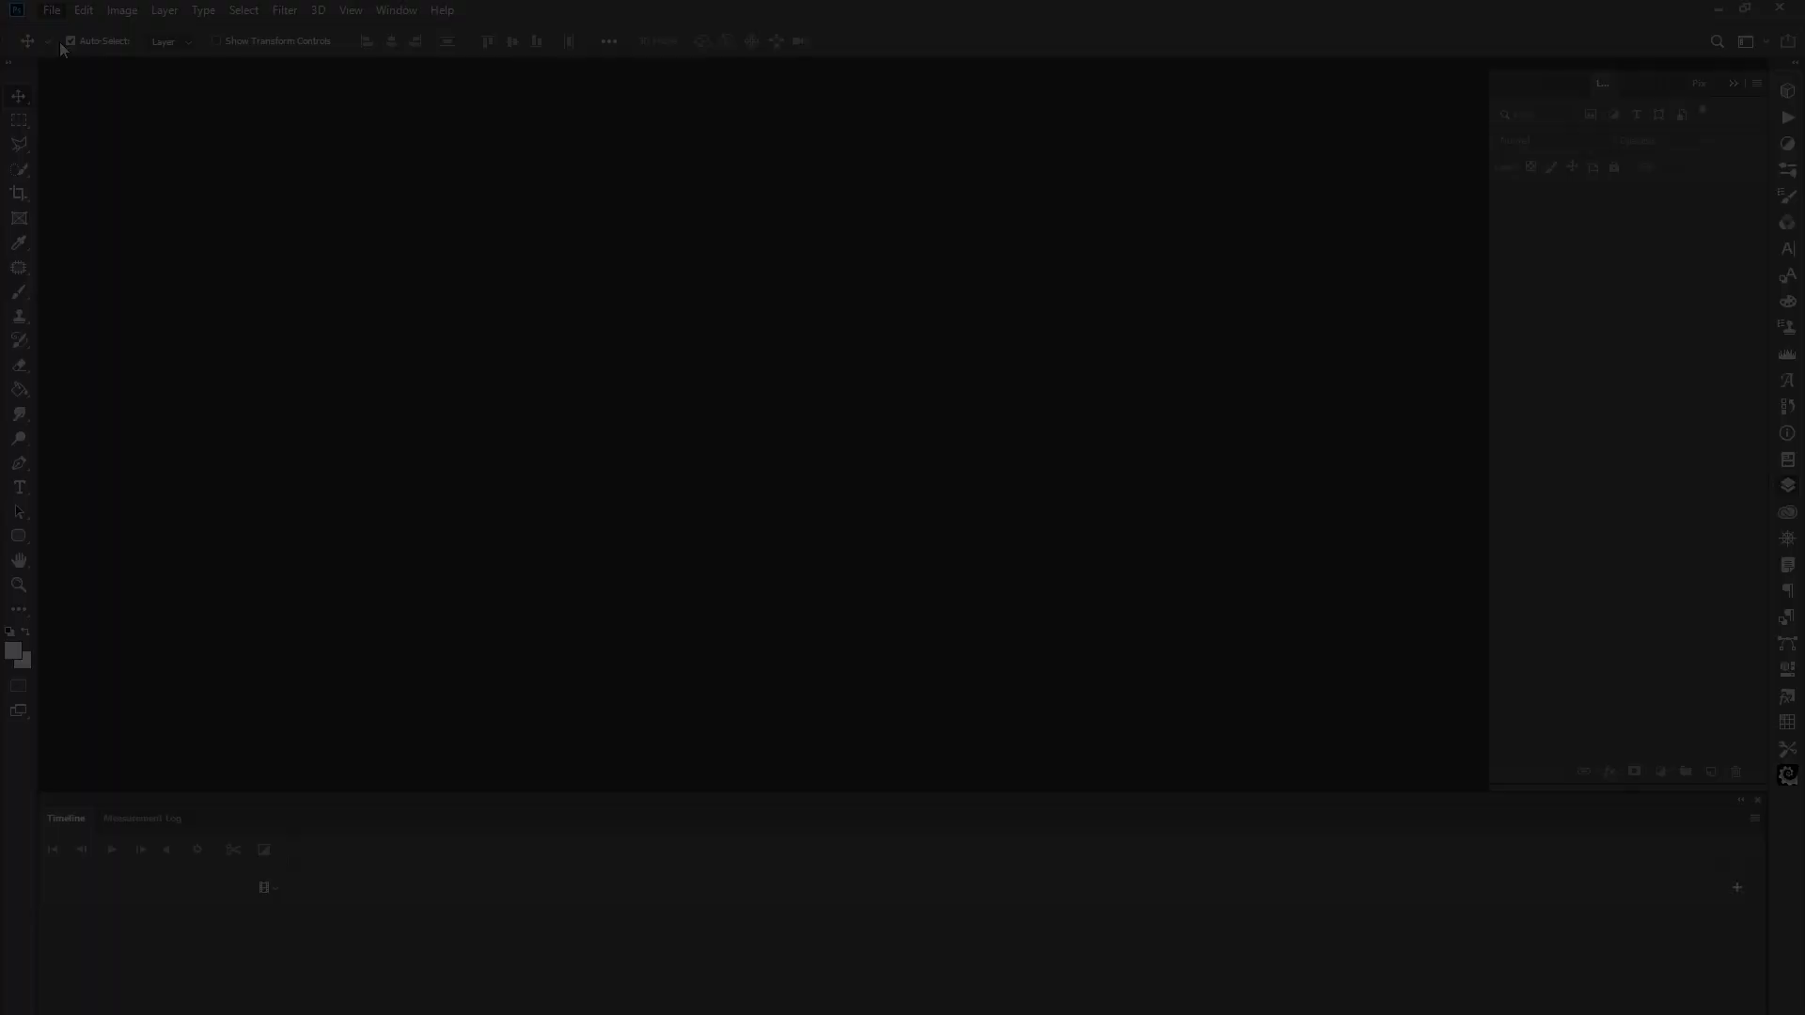
pyautogui.hotkey('ctrl', 'o')
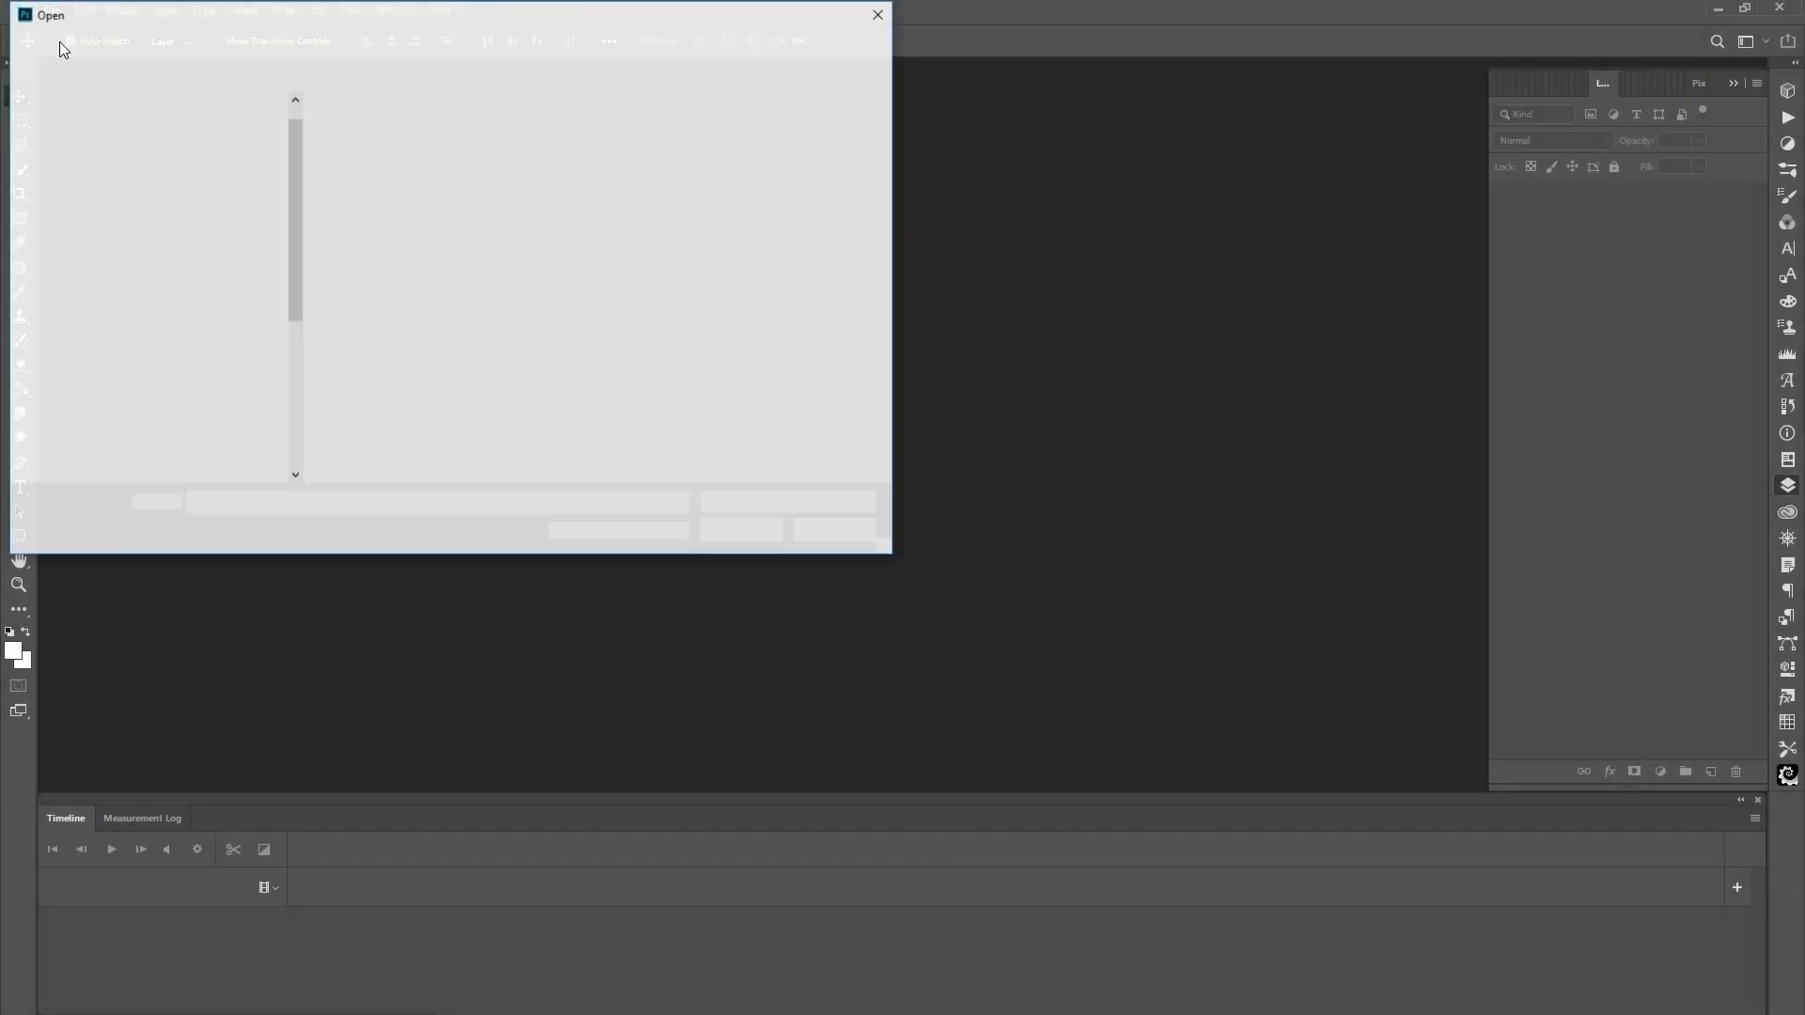
pyautogui.click(373, 150)
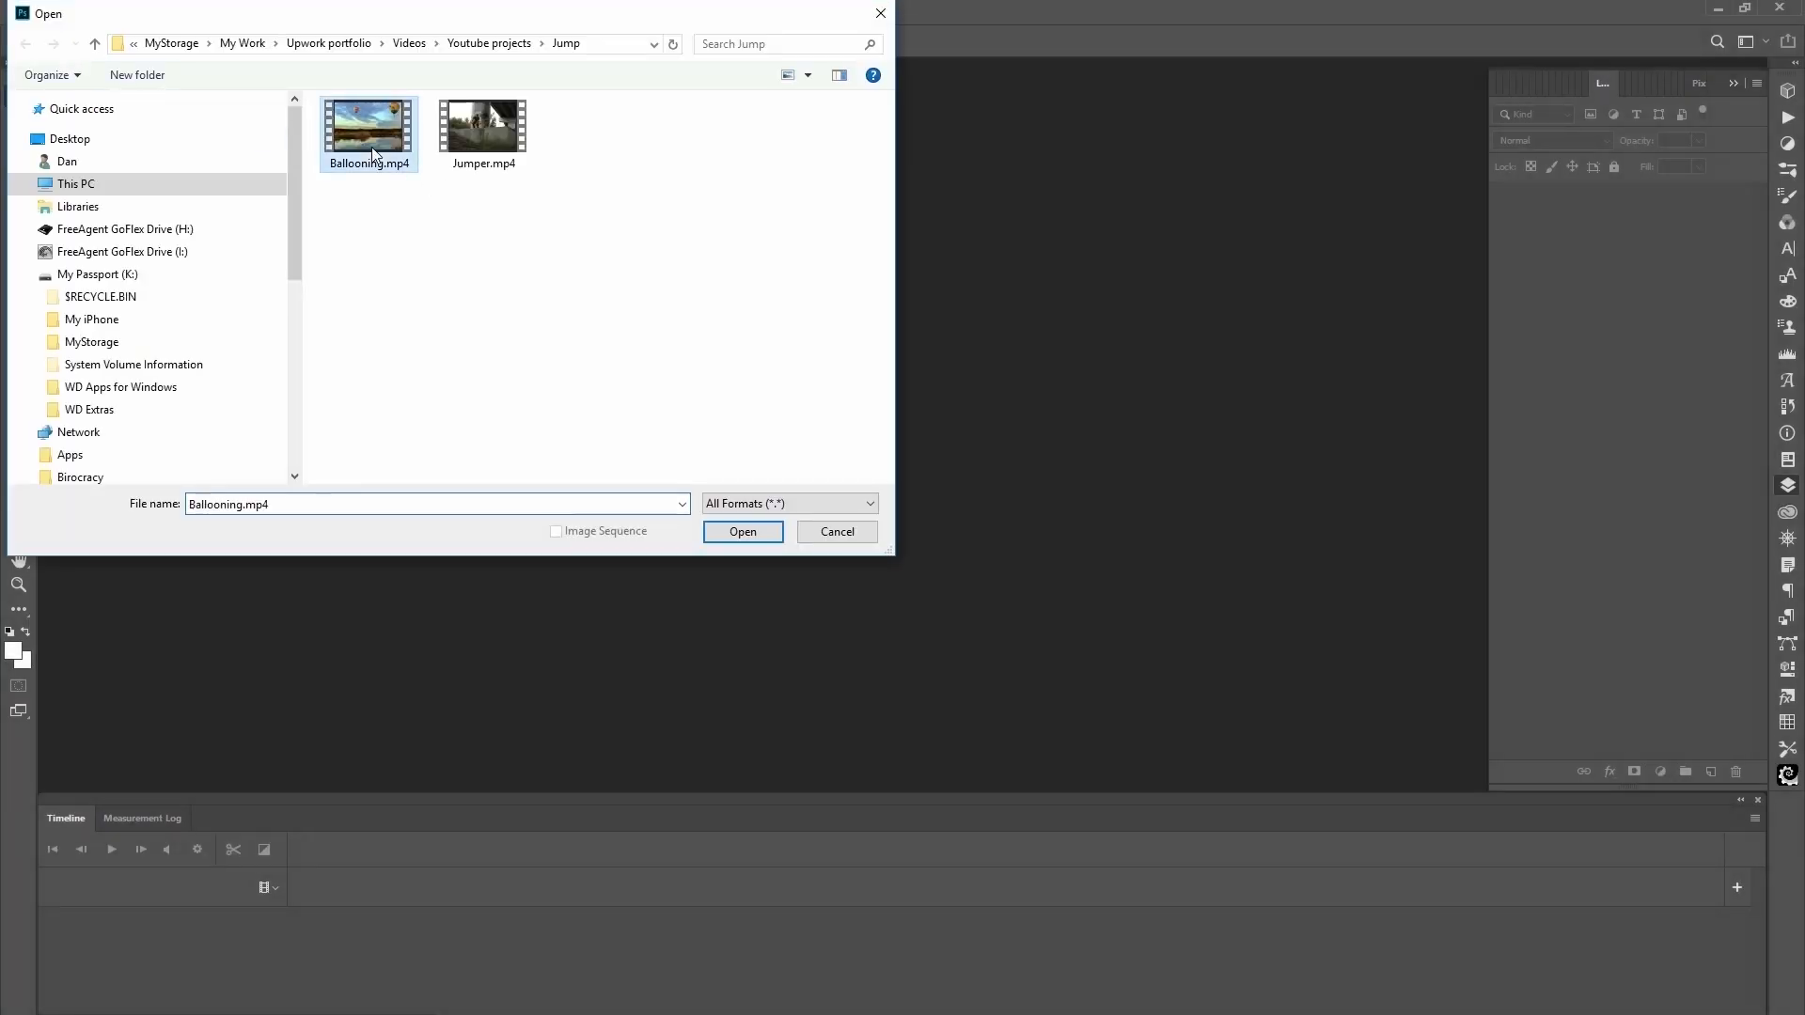
pyautogui.click(743, 532)
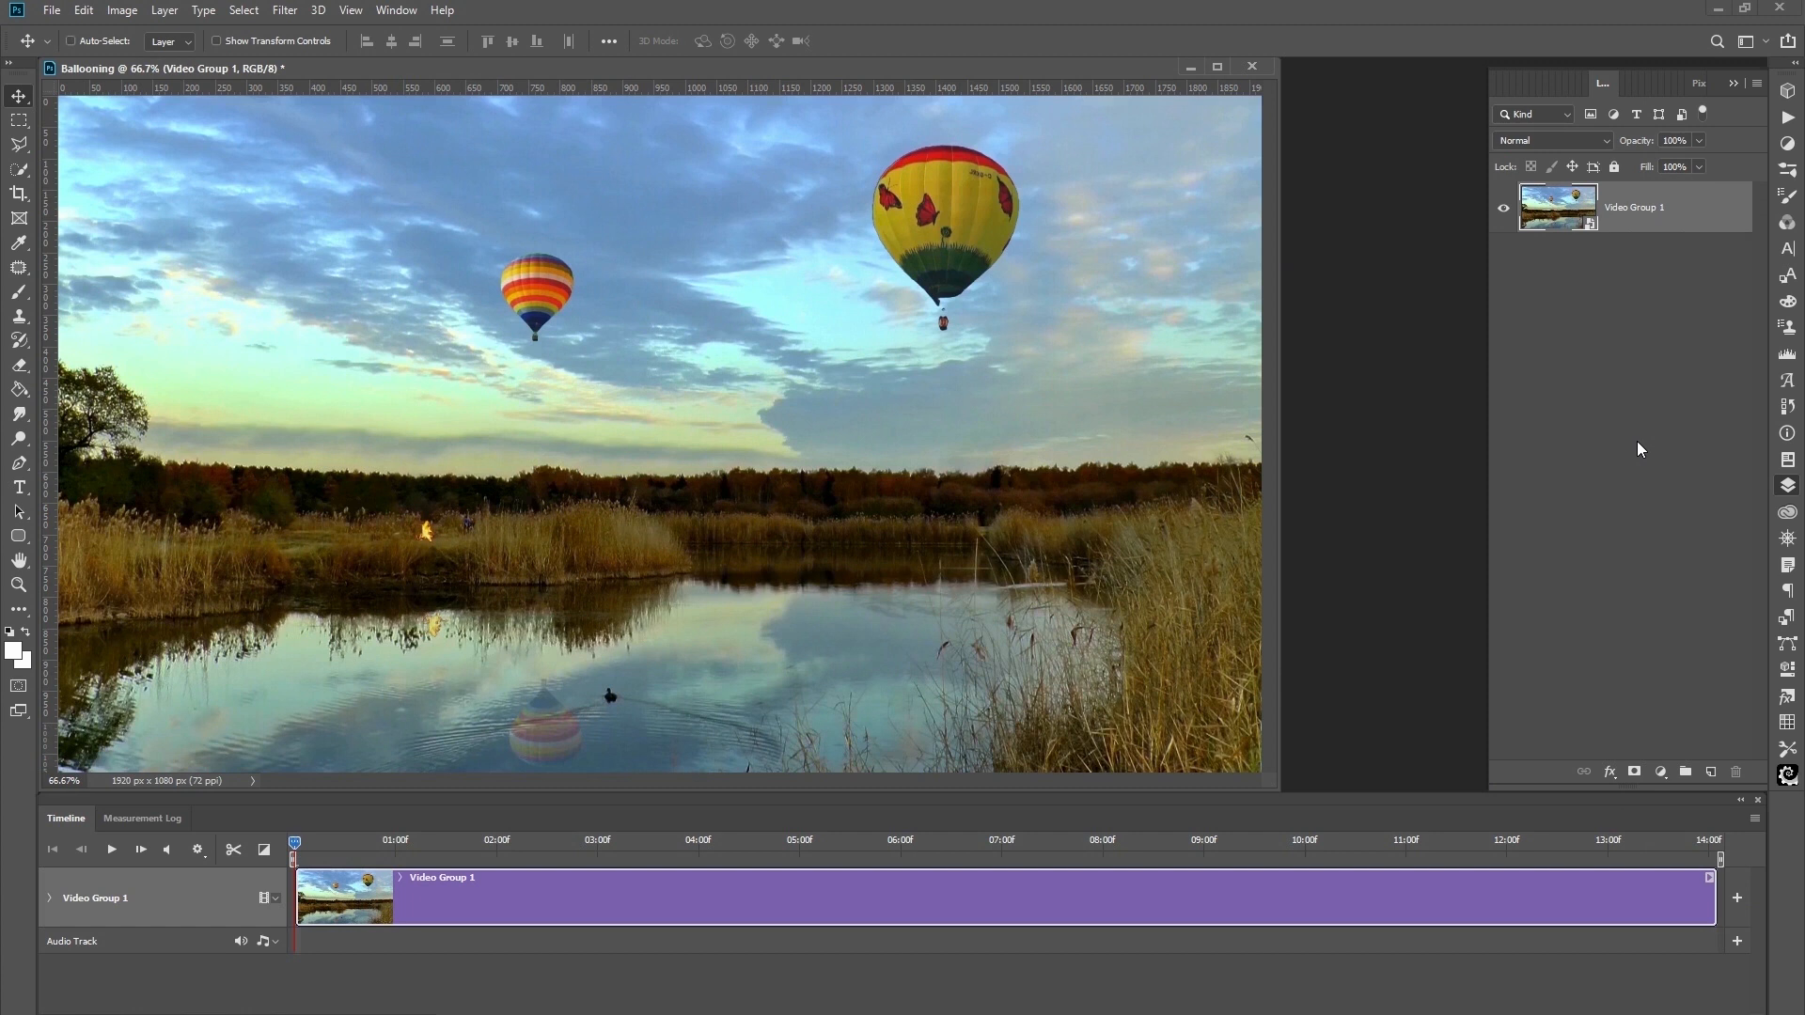
# Scale the Video Group 1 layer to 130% from its top-center reference point and flip it horizontally with a width of -130%.
pyautogui.hotkey('ctrl', 't')
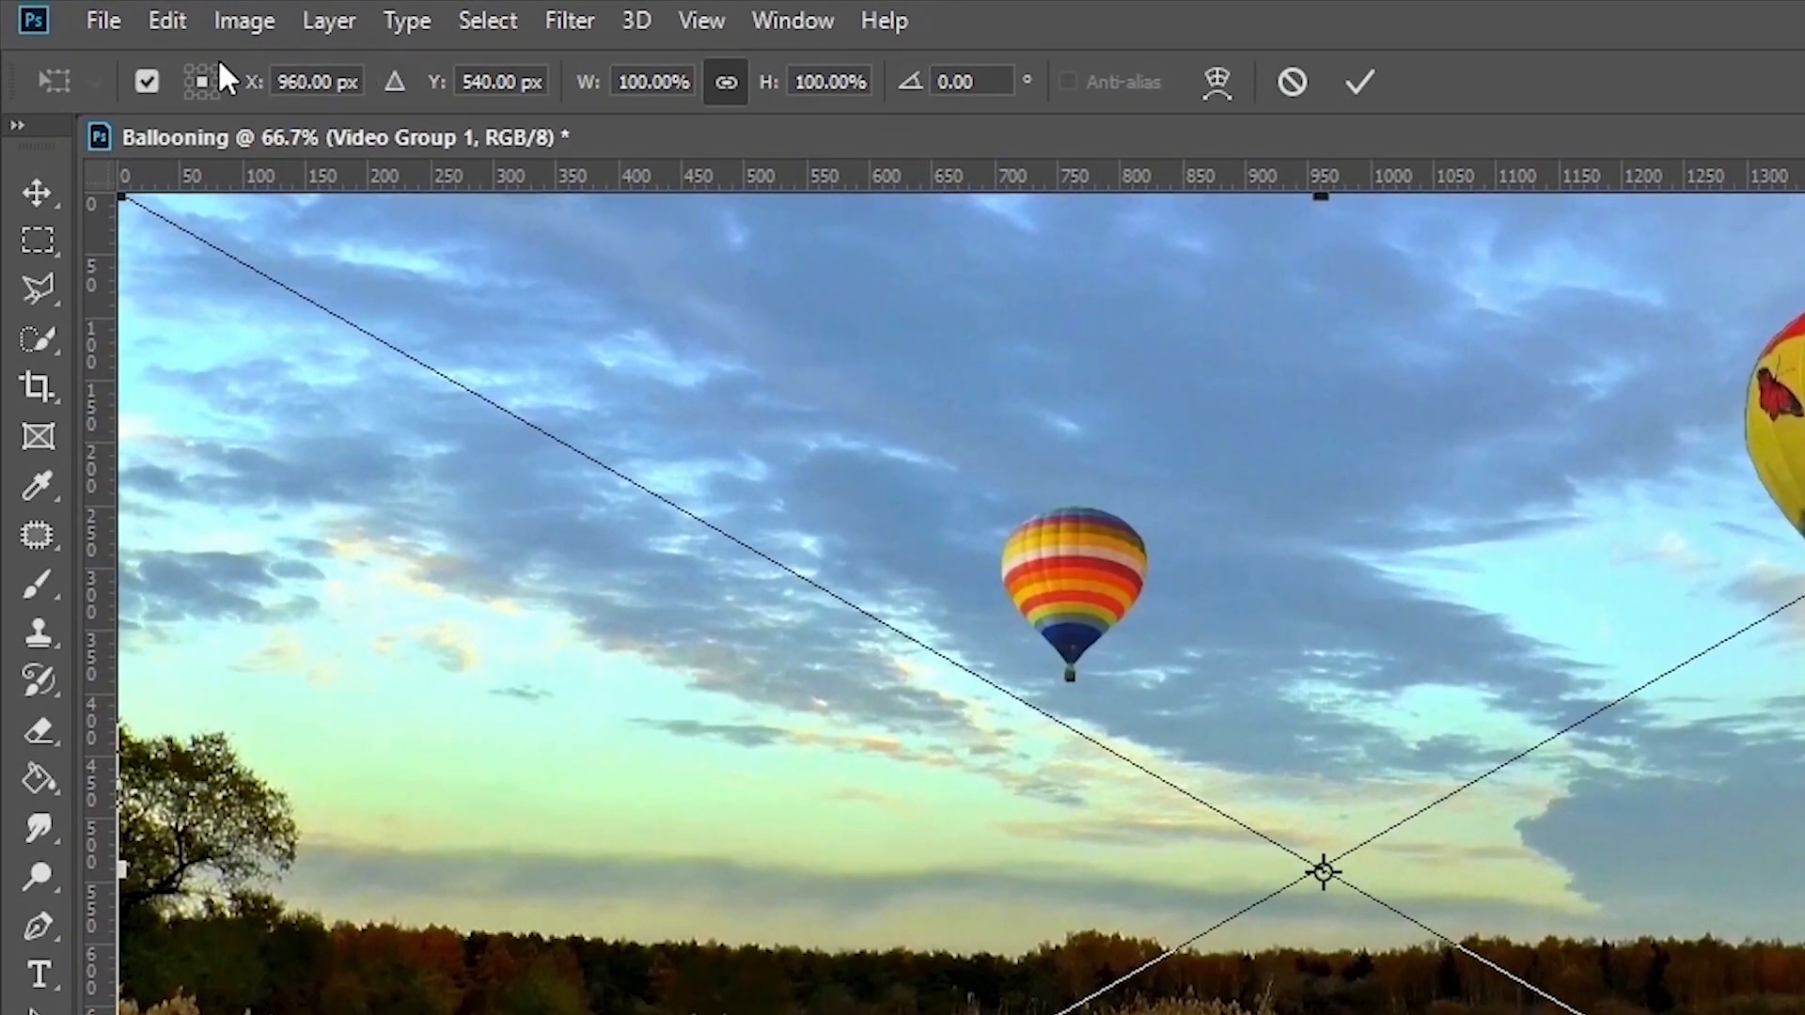
pyautogui.click(201, 69)
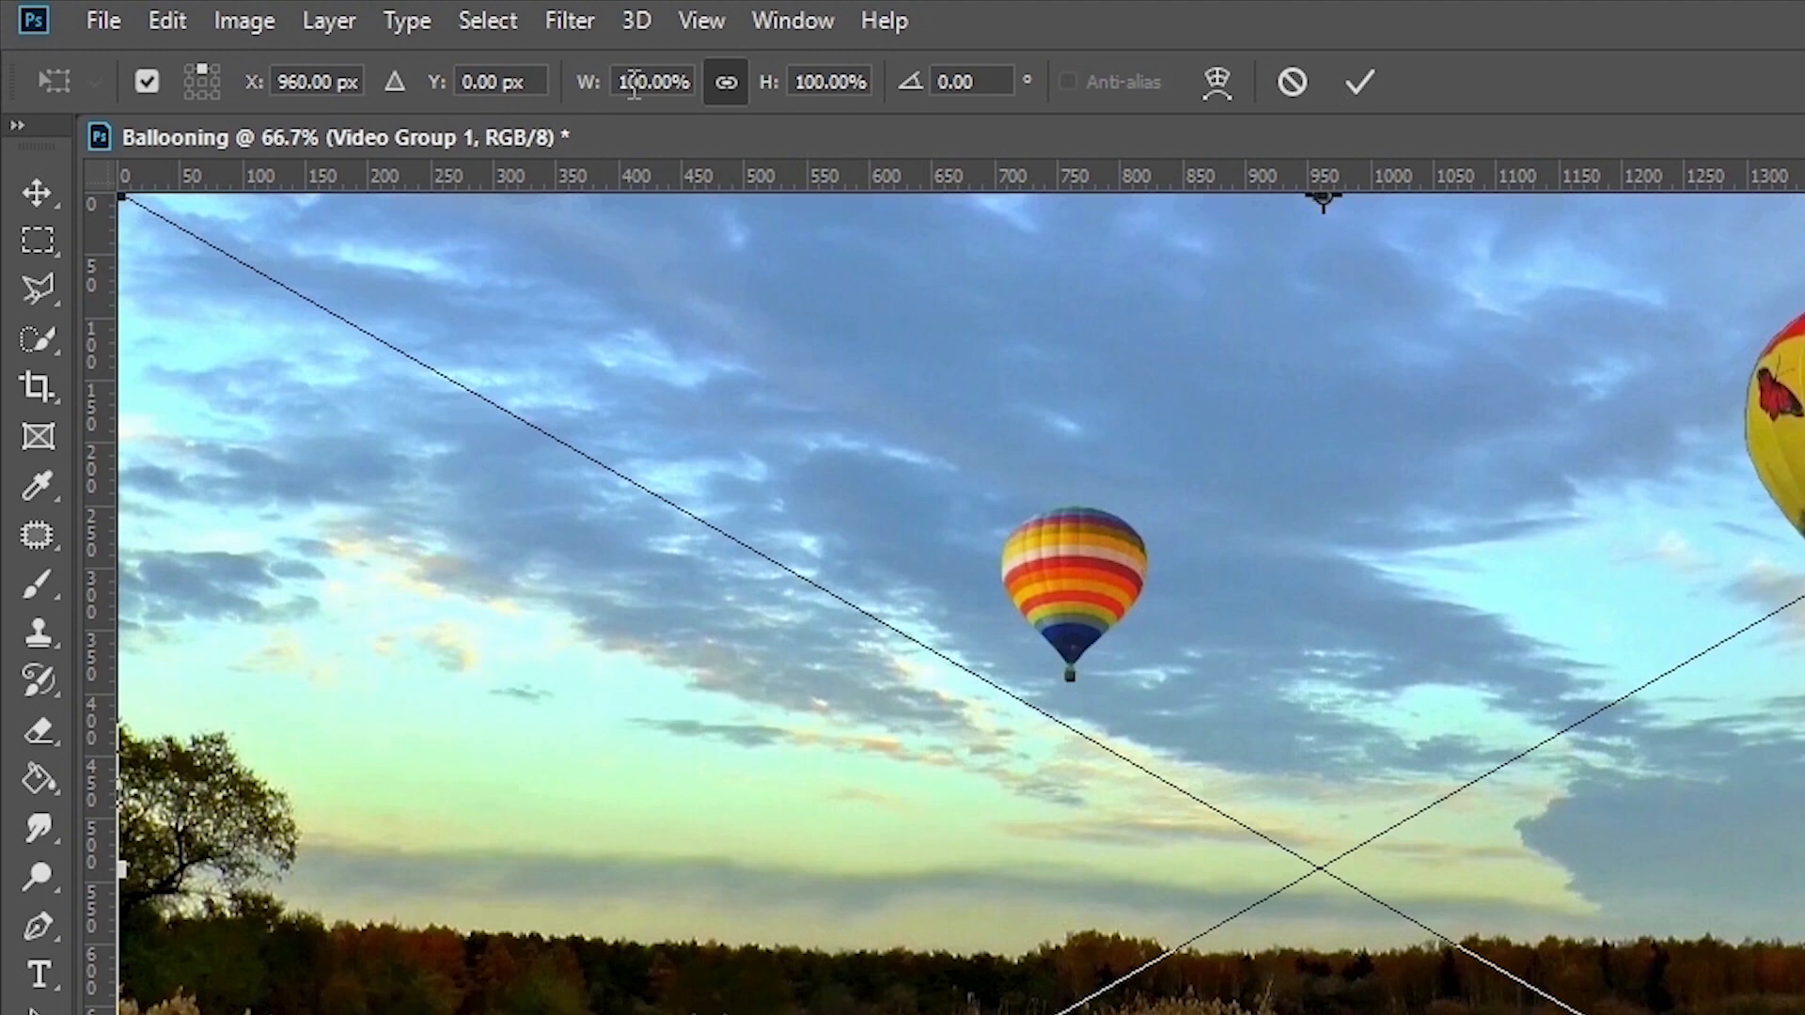
pyautogui.moveTo(807, 78); pyautogui.dragTo(818, 81)
pyautogui.write('3')
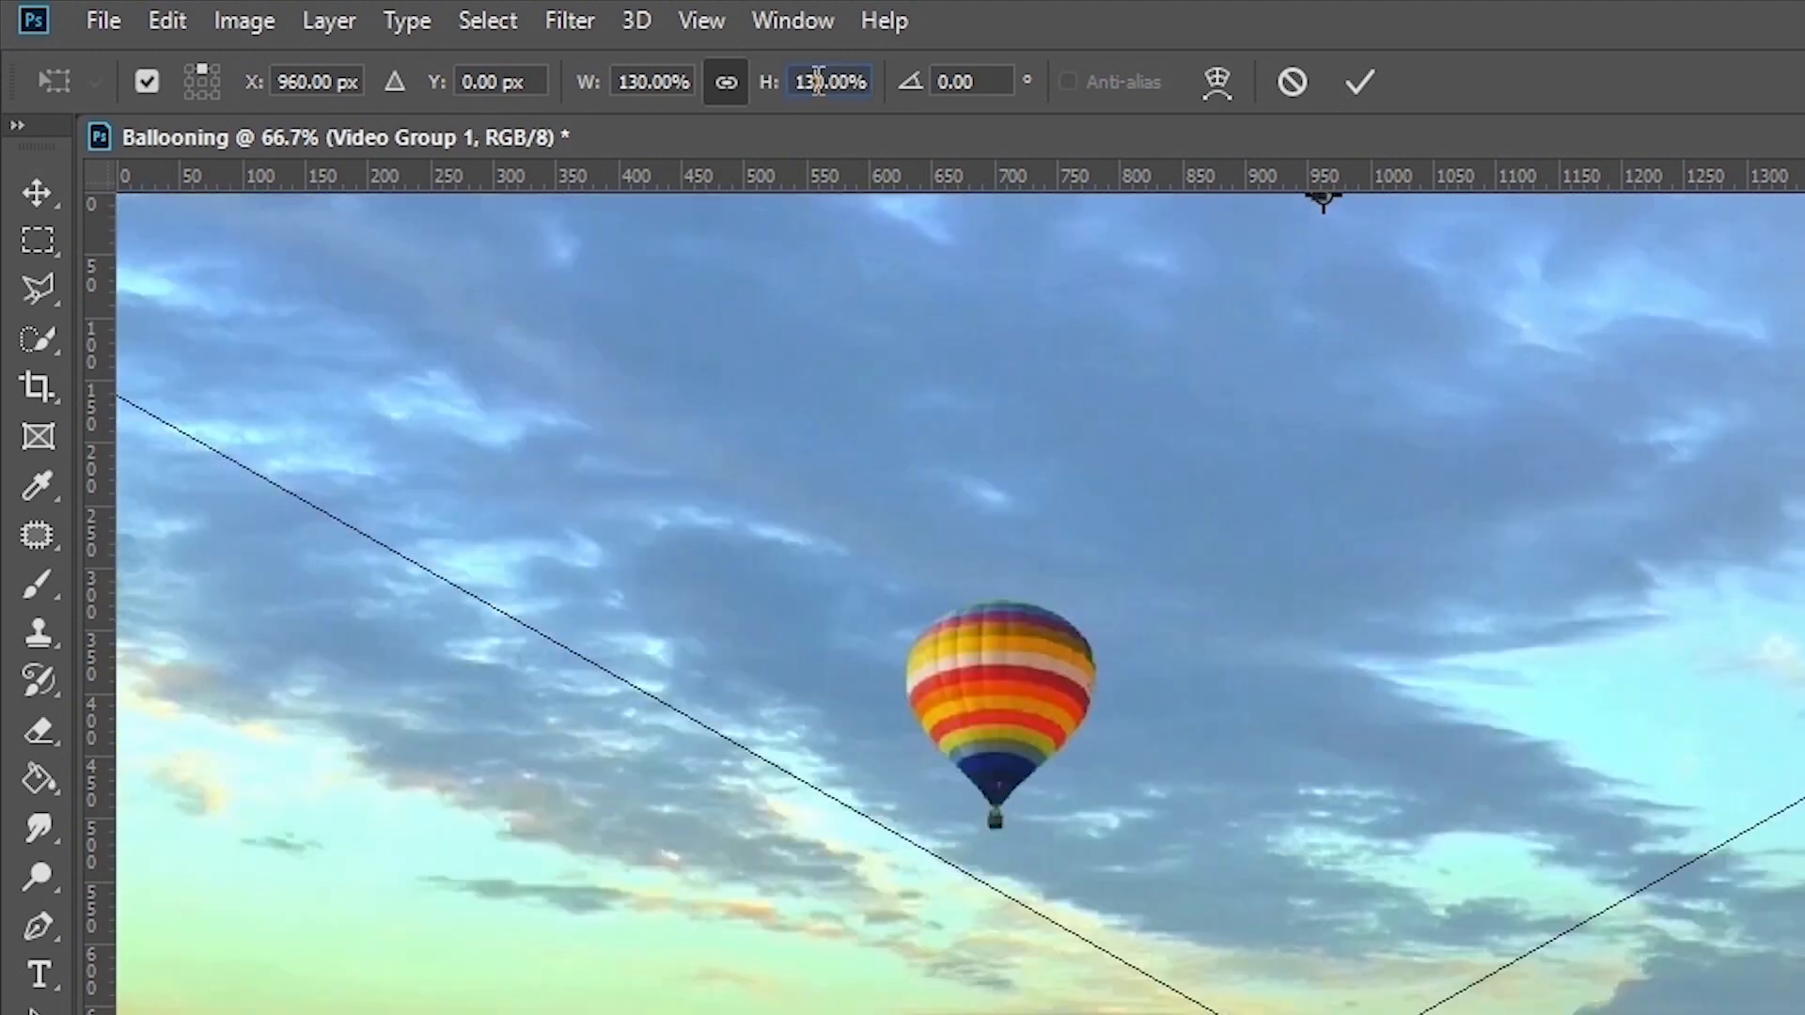
pyautogui.click(618, 75)
pyautogui.write('-')
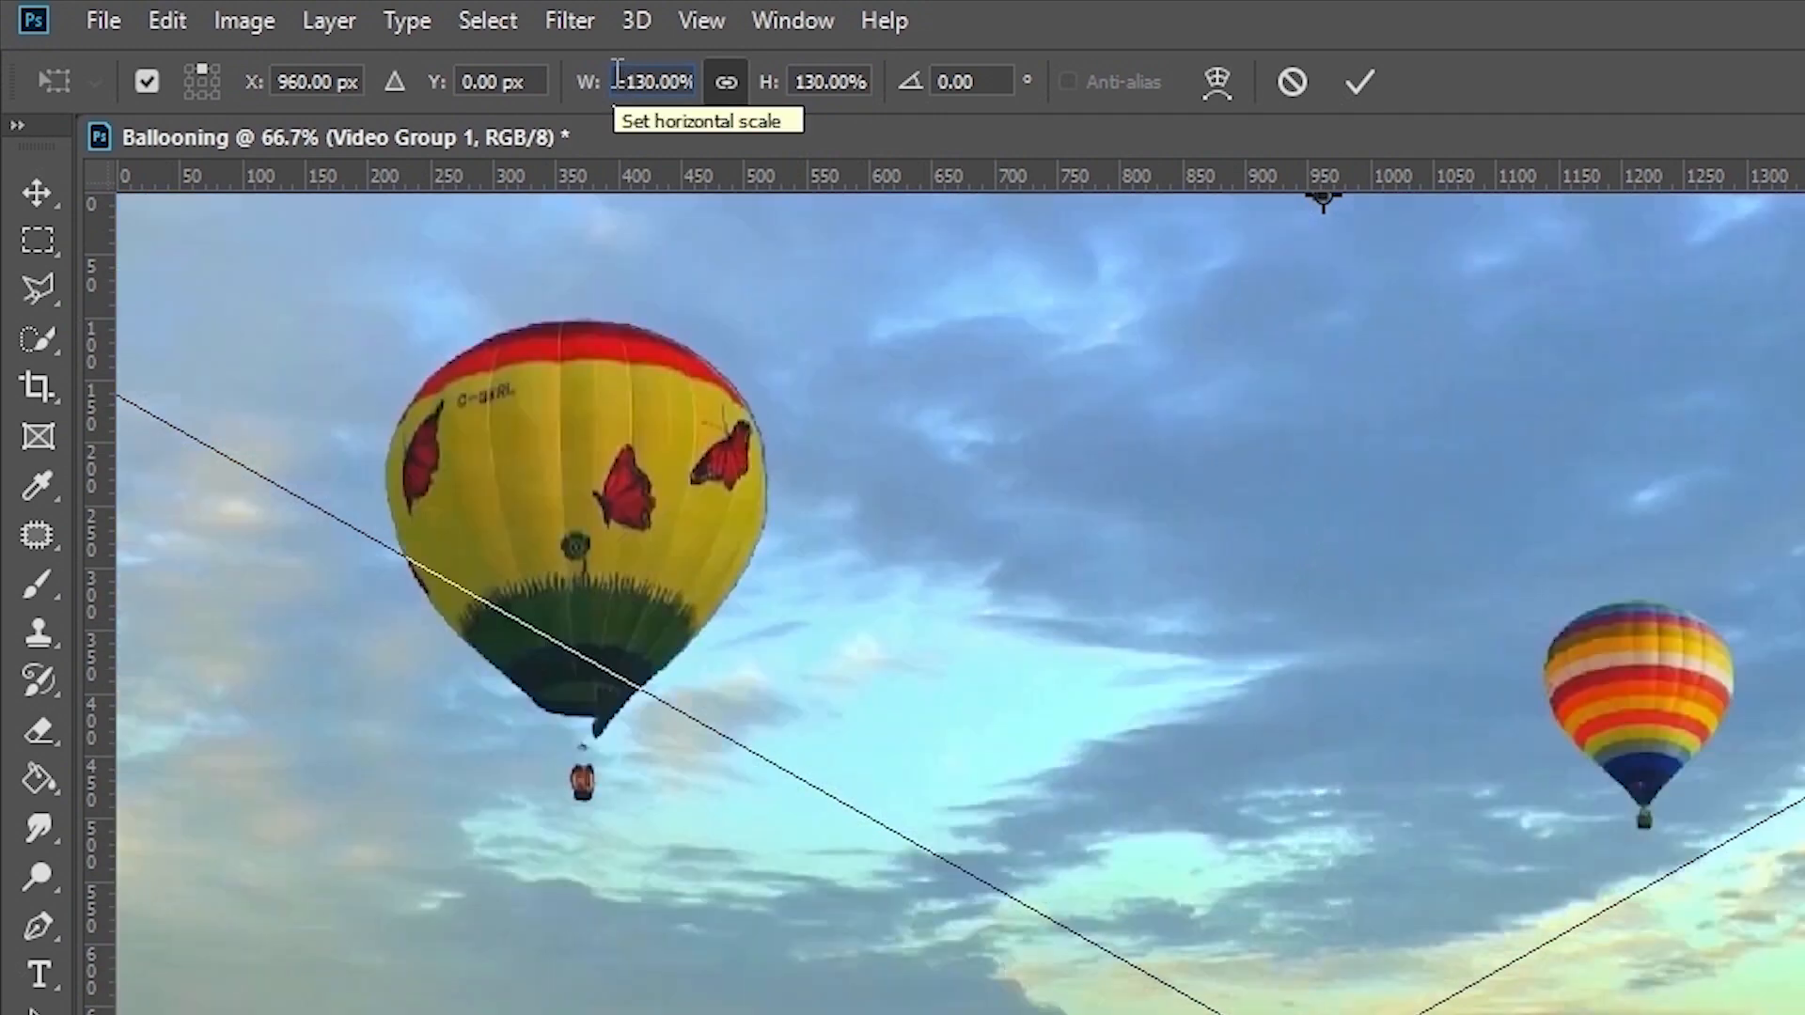
pyautogui.press('Return')
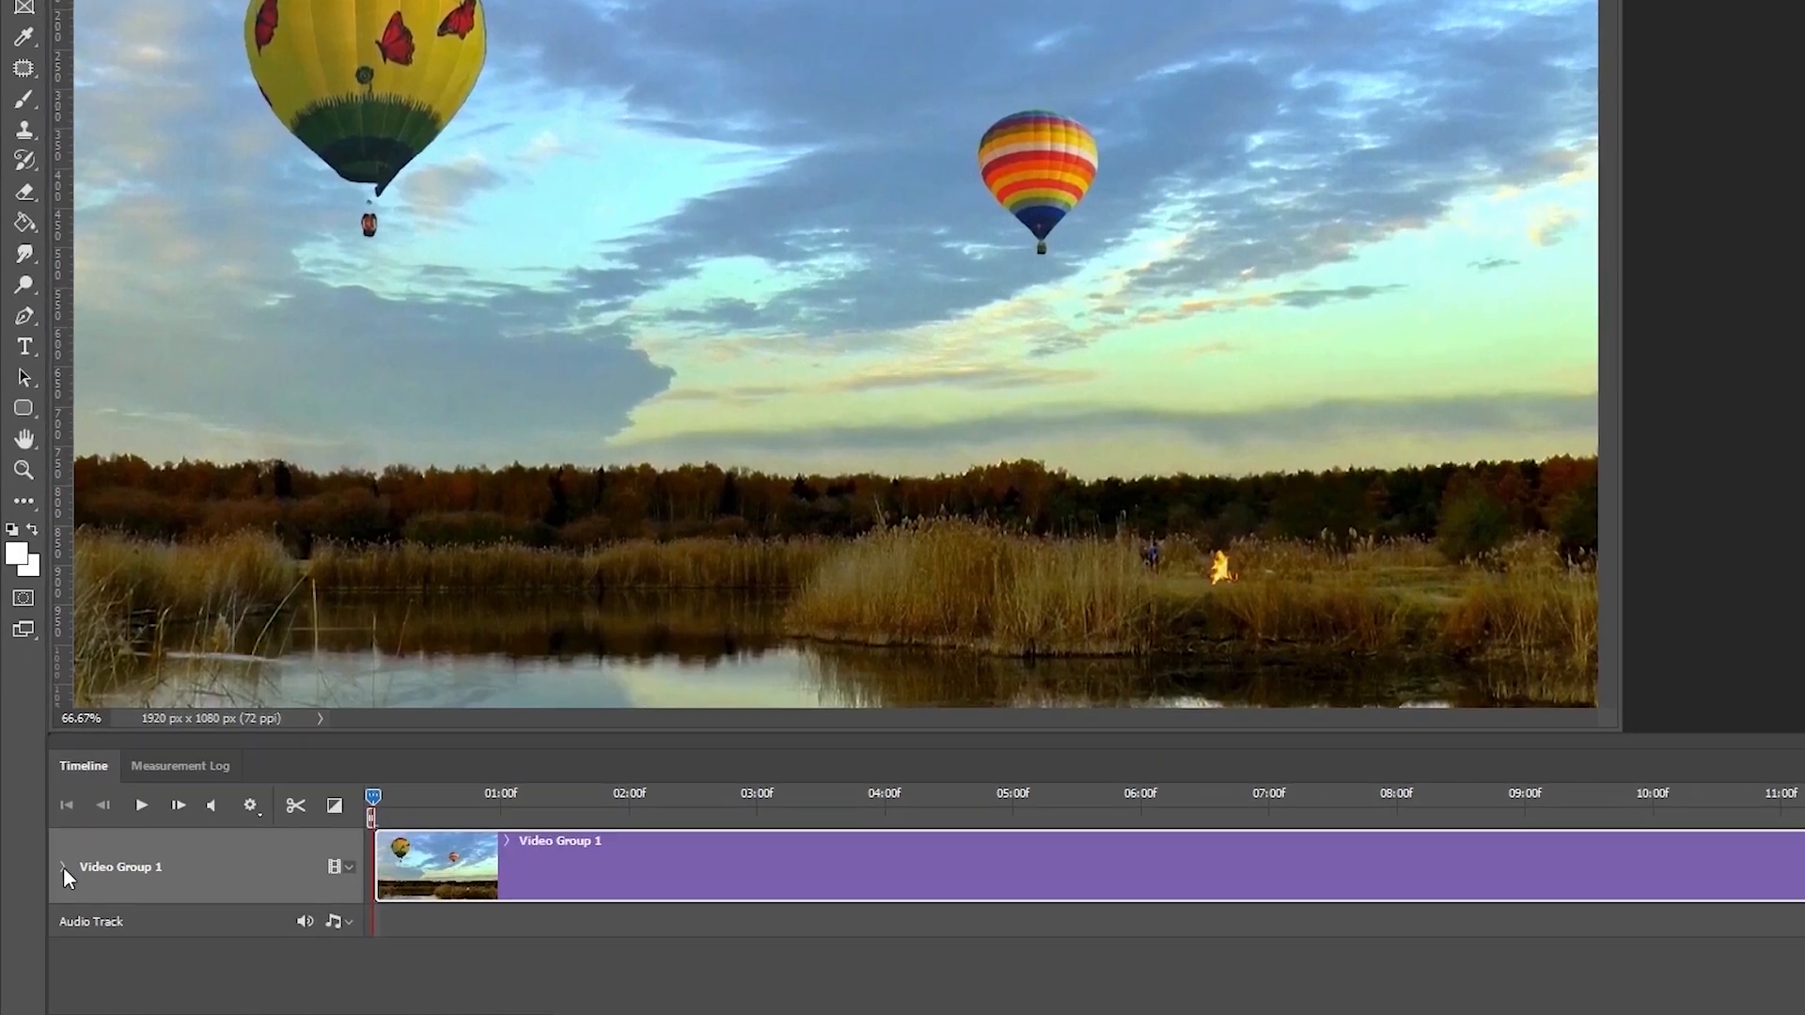
# Enable Transform keyframes for Video Group 1 at the first frame and place the clip's top-right reference point at X 0 px.
pyautogui.click(49, 899)
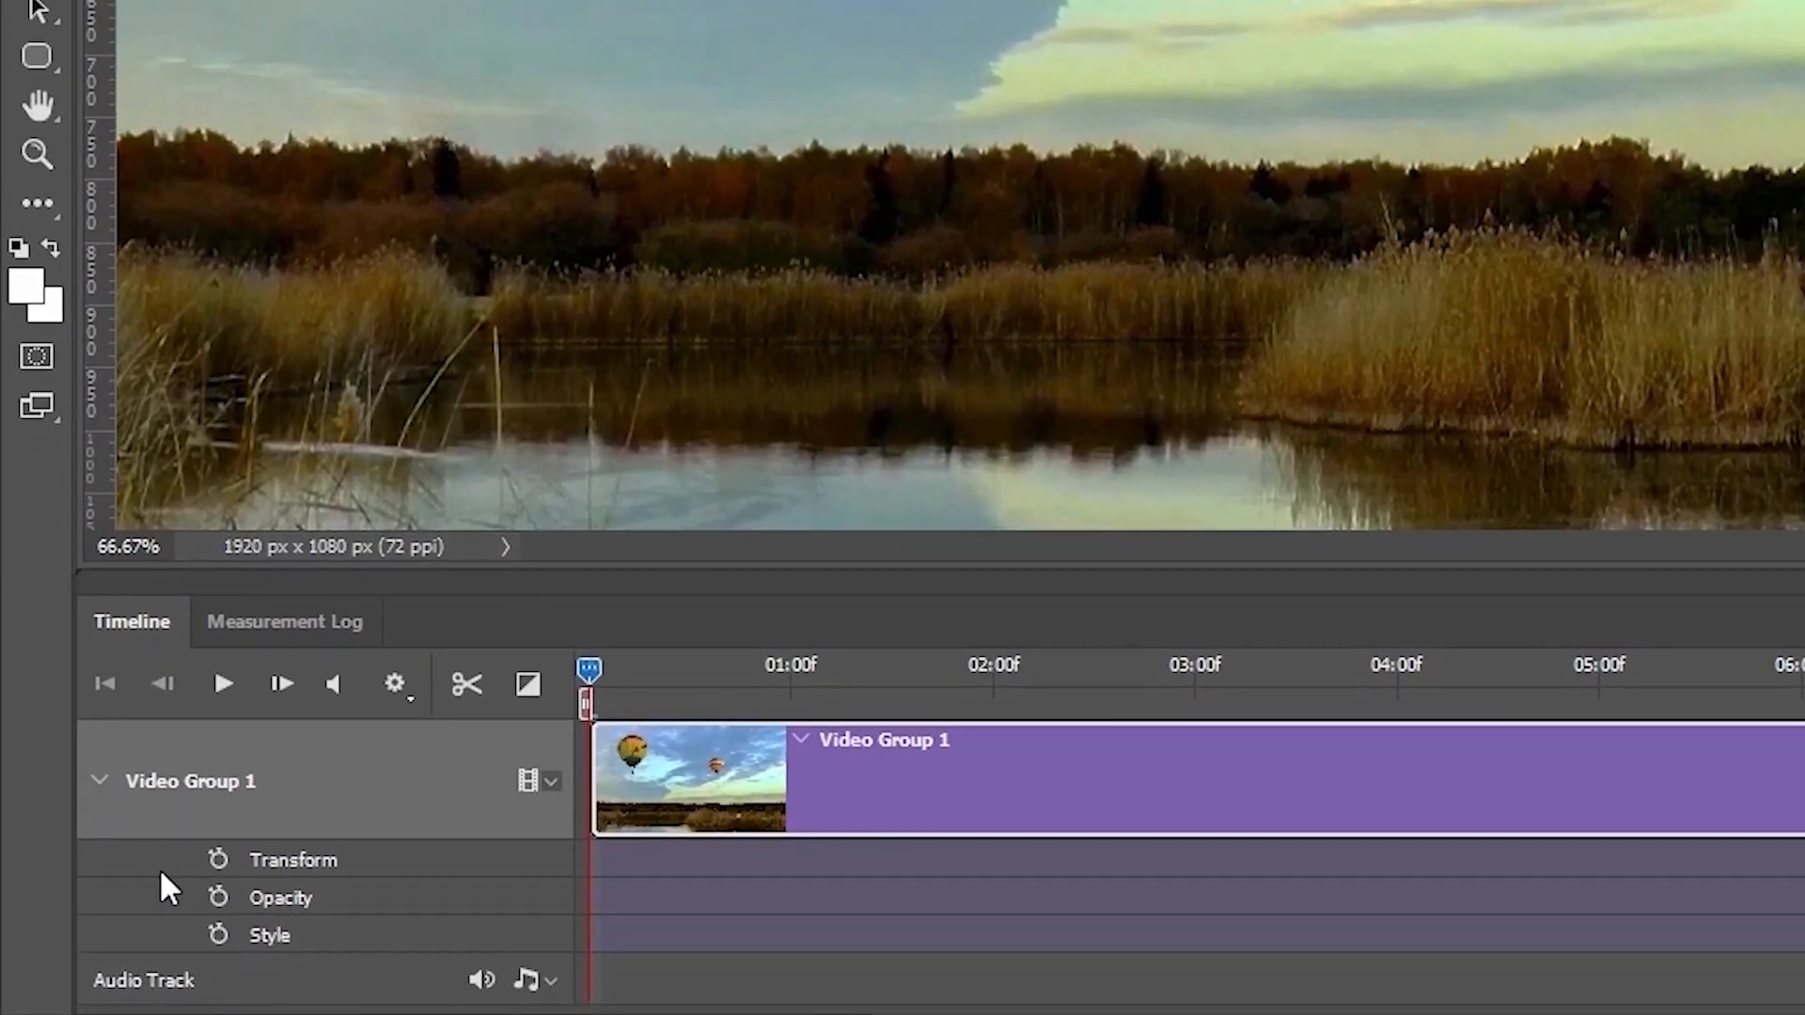
pyautogui.click(218, 859)
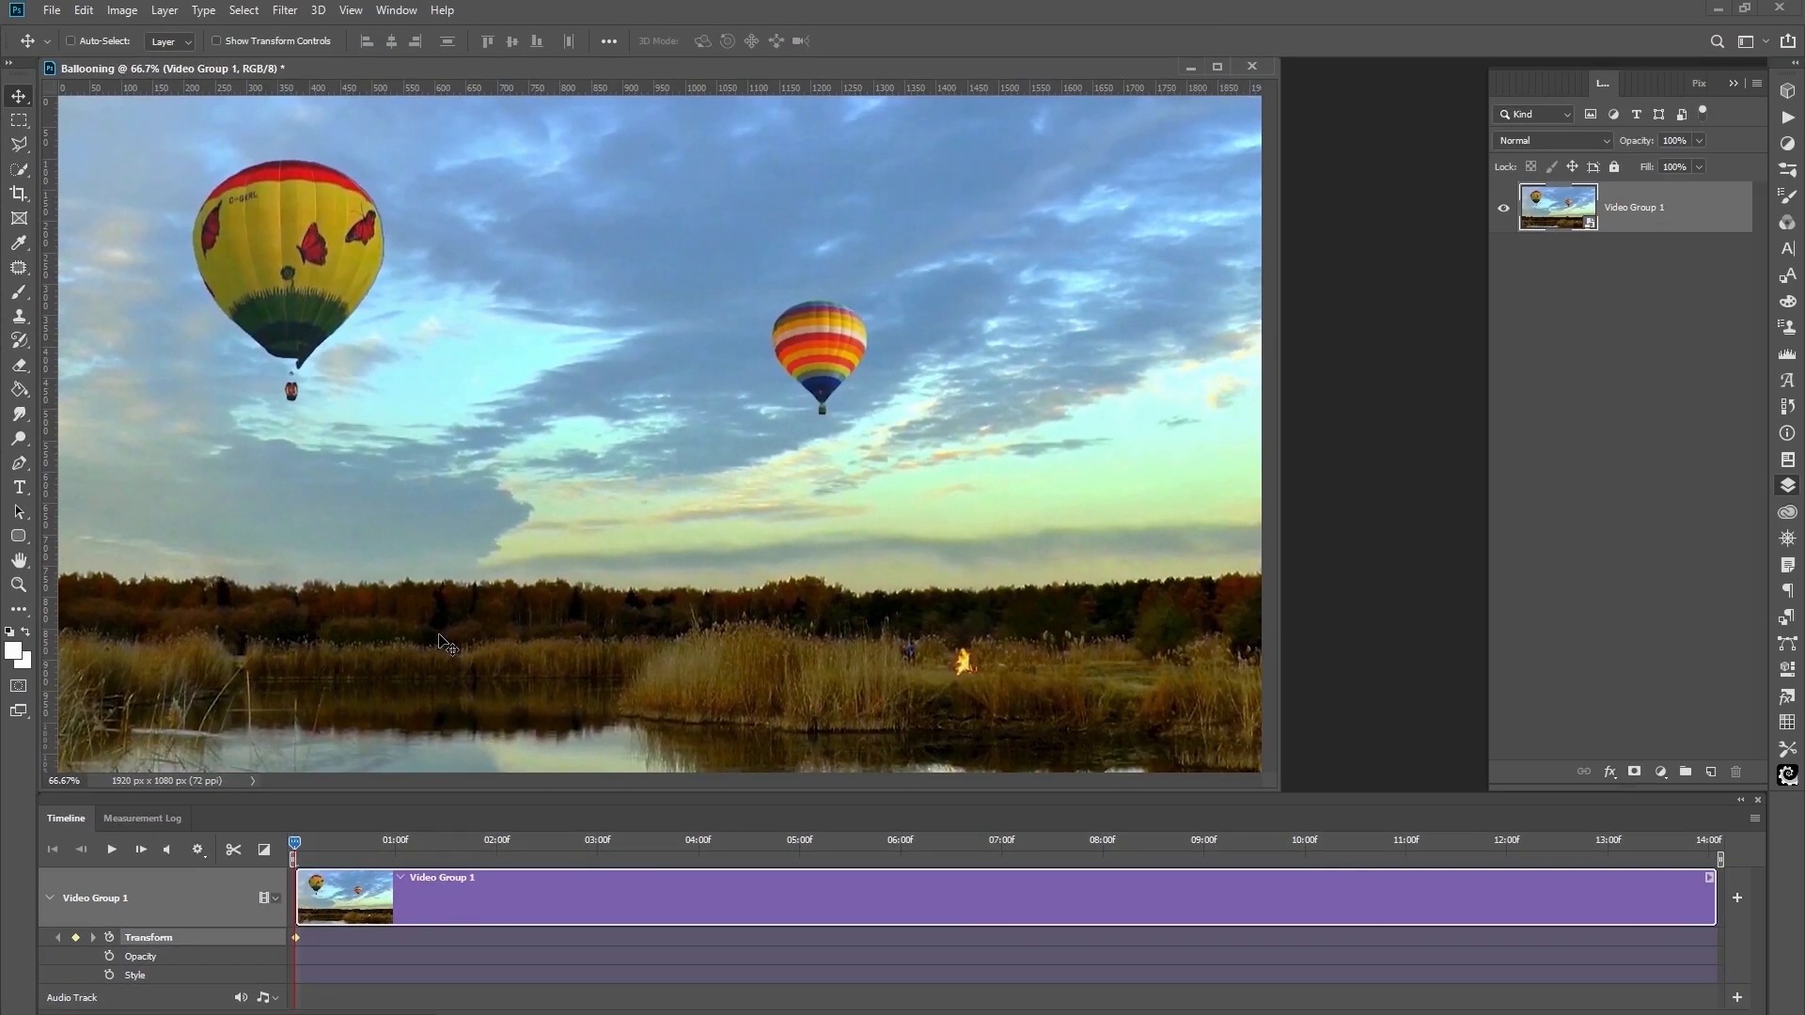
pyautogui.hotkey('ctrl', 't')
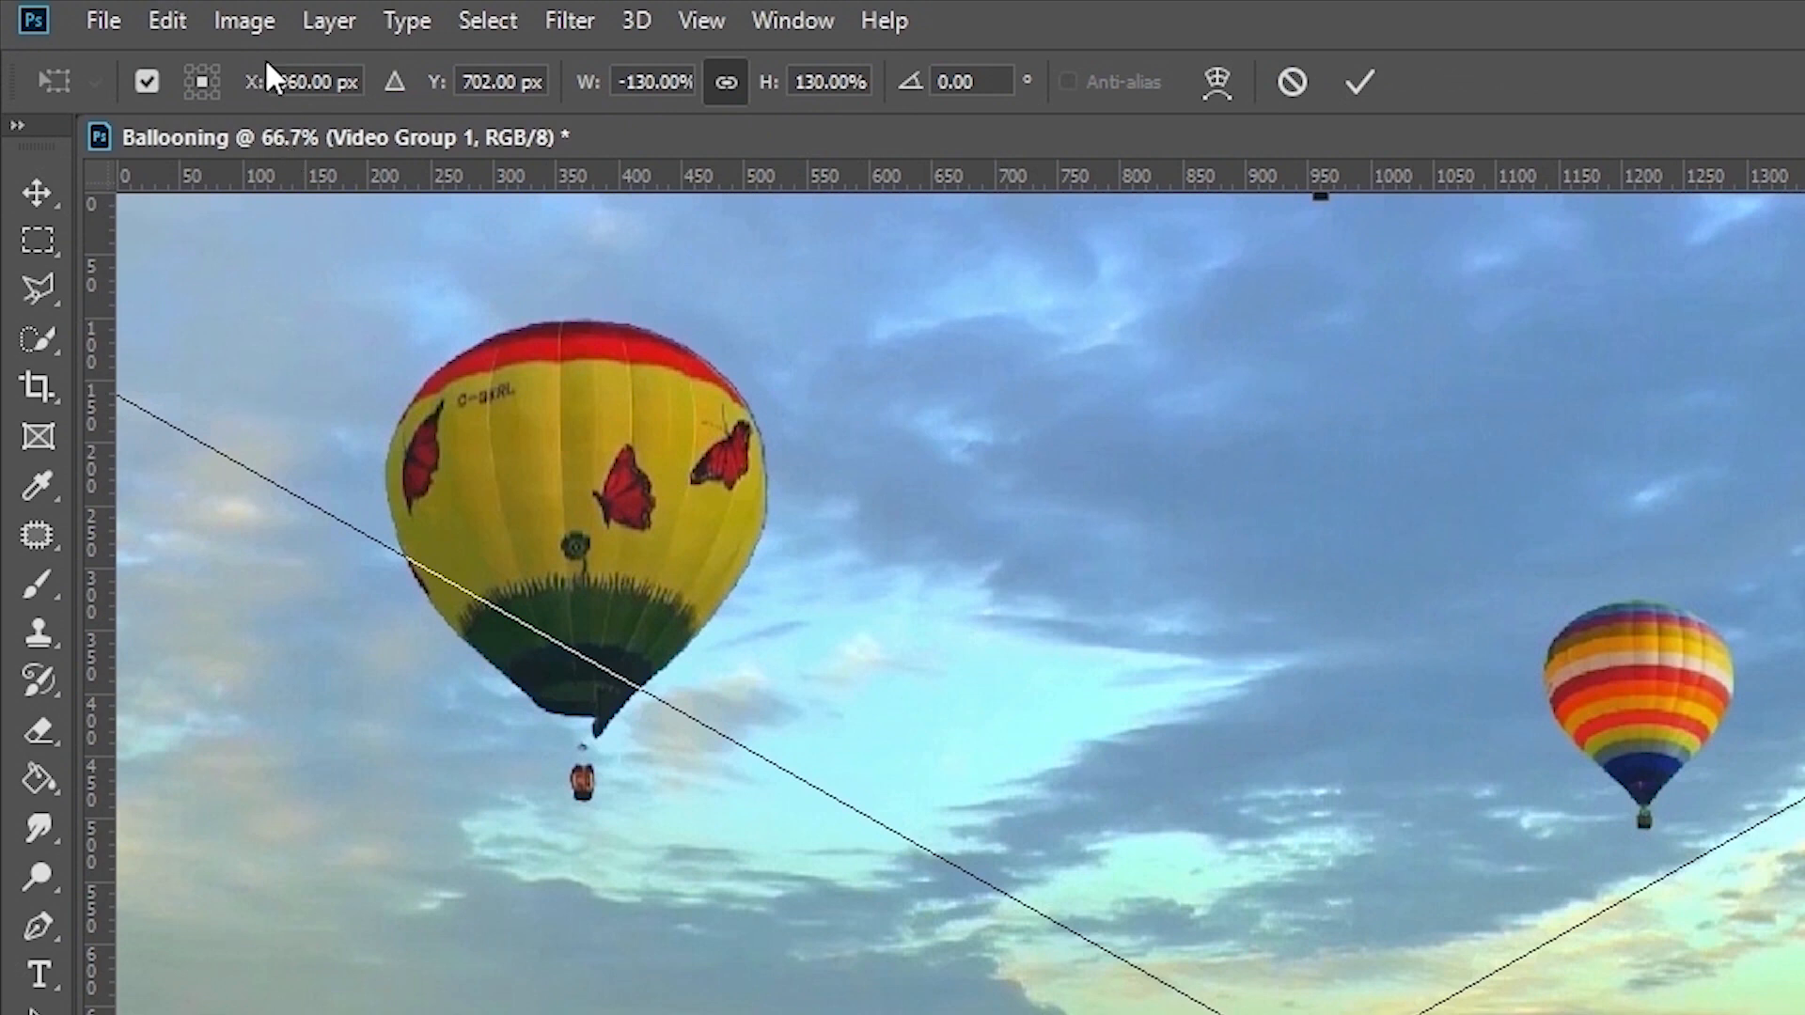
pyautogui.click(216, 67)
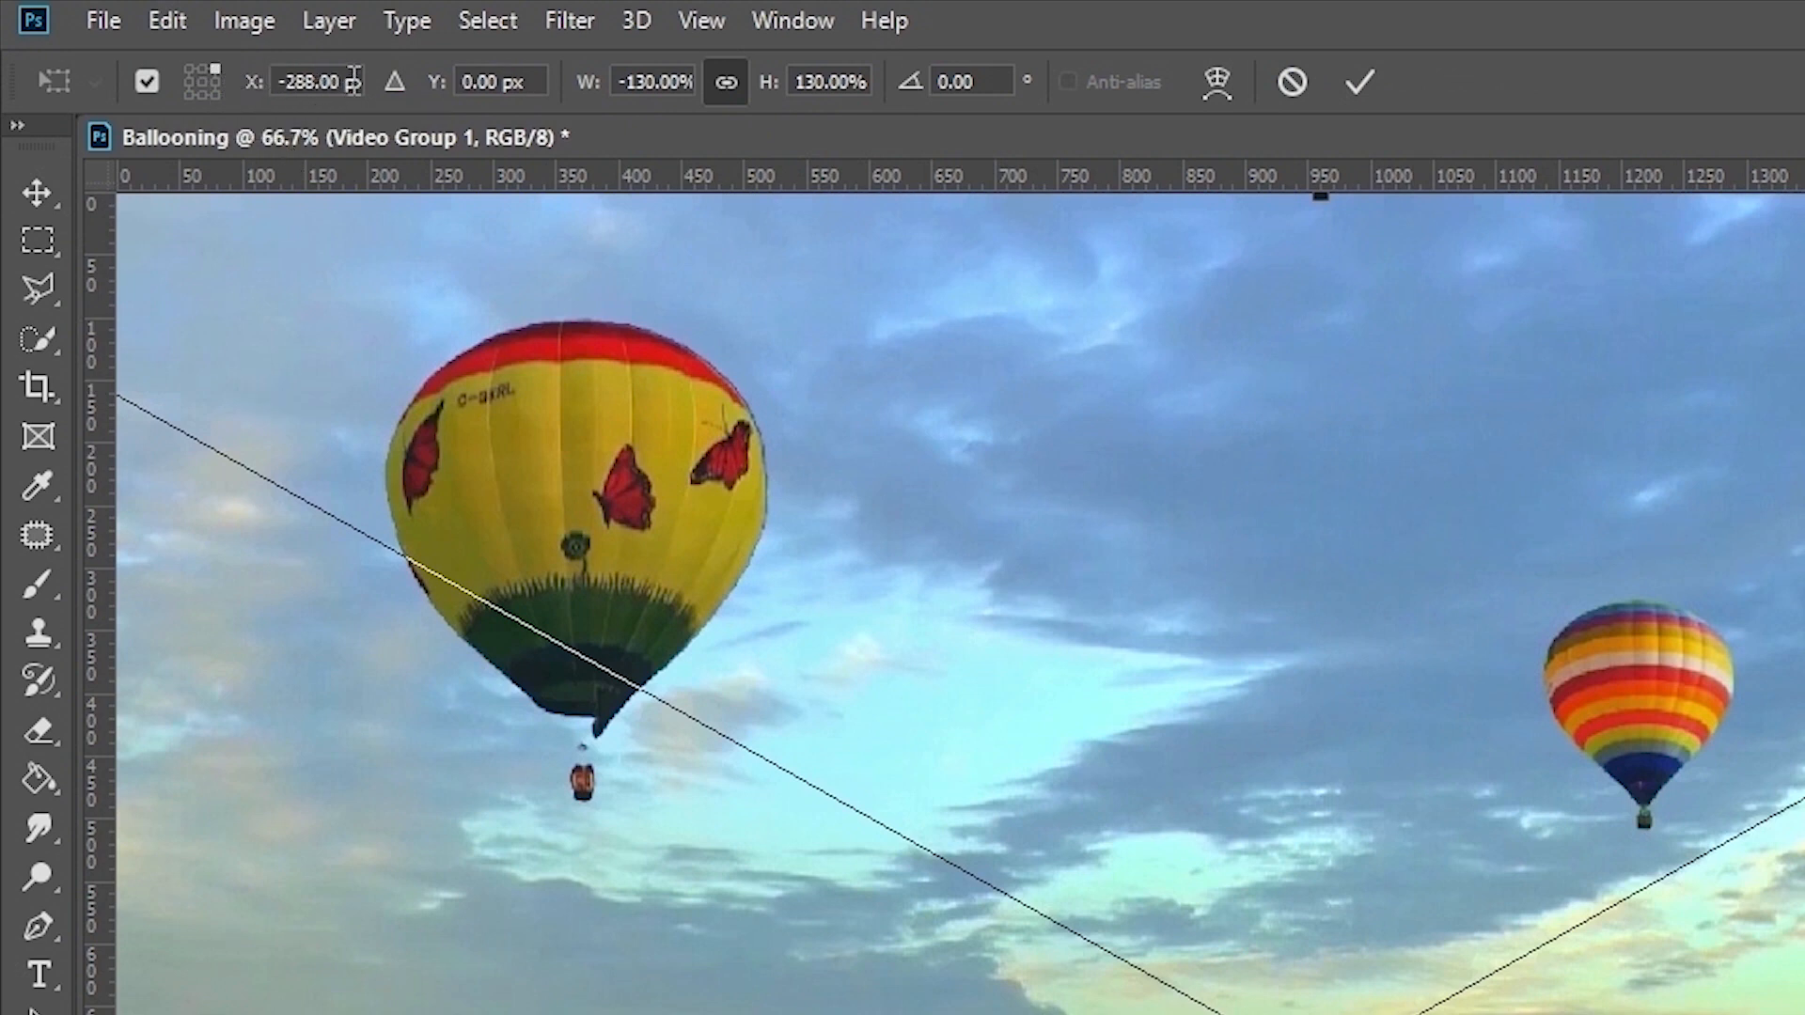
pyautogui.click(346, 82)
pyautogui.write('0')
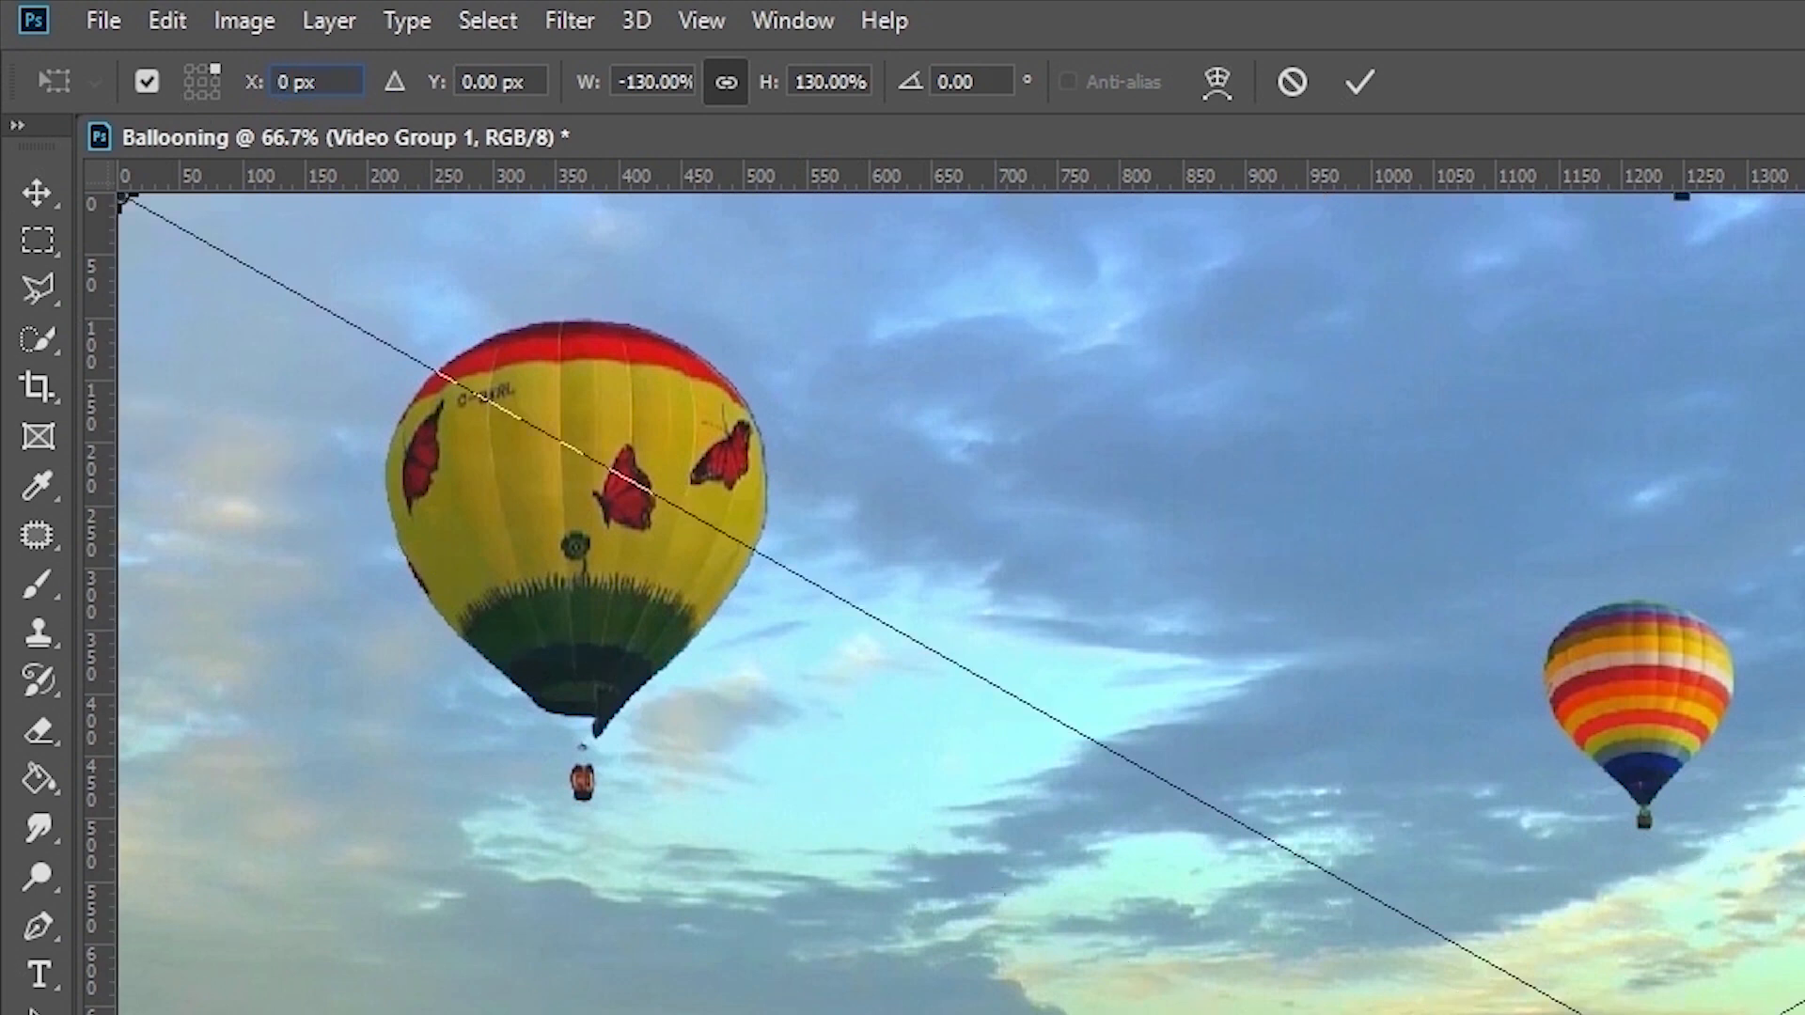
pyautogui.press('Return')
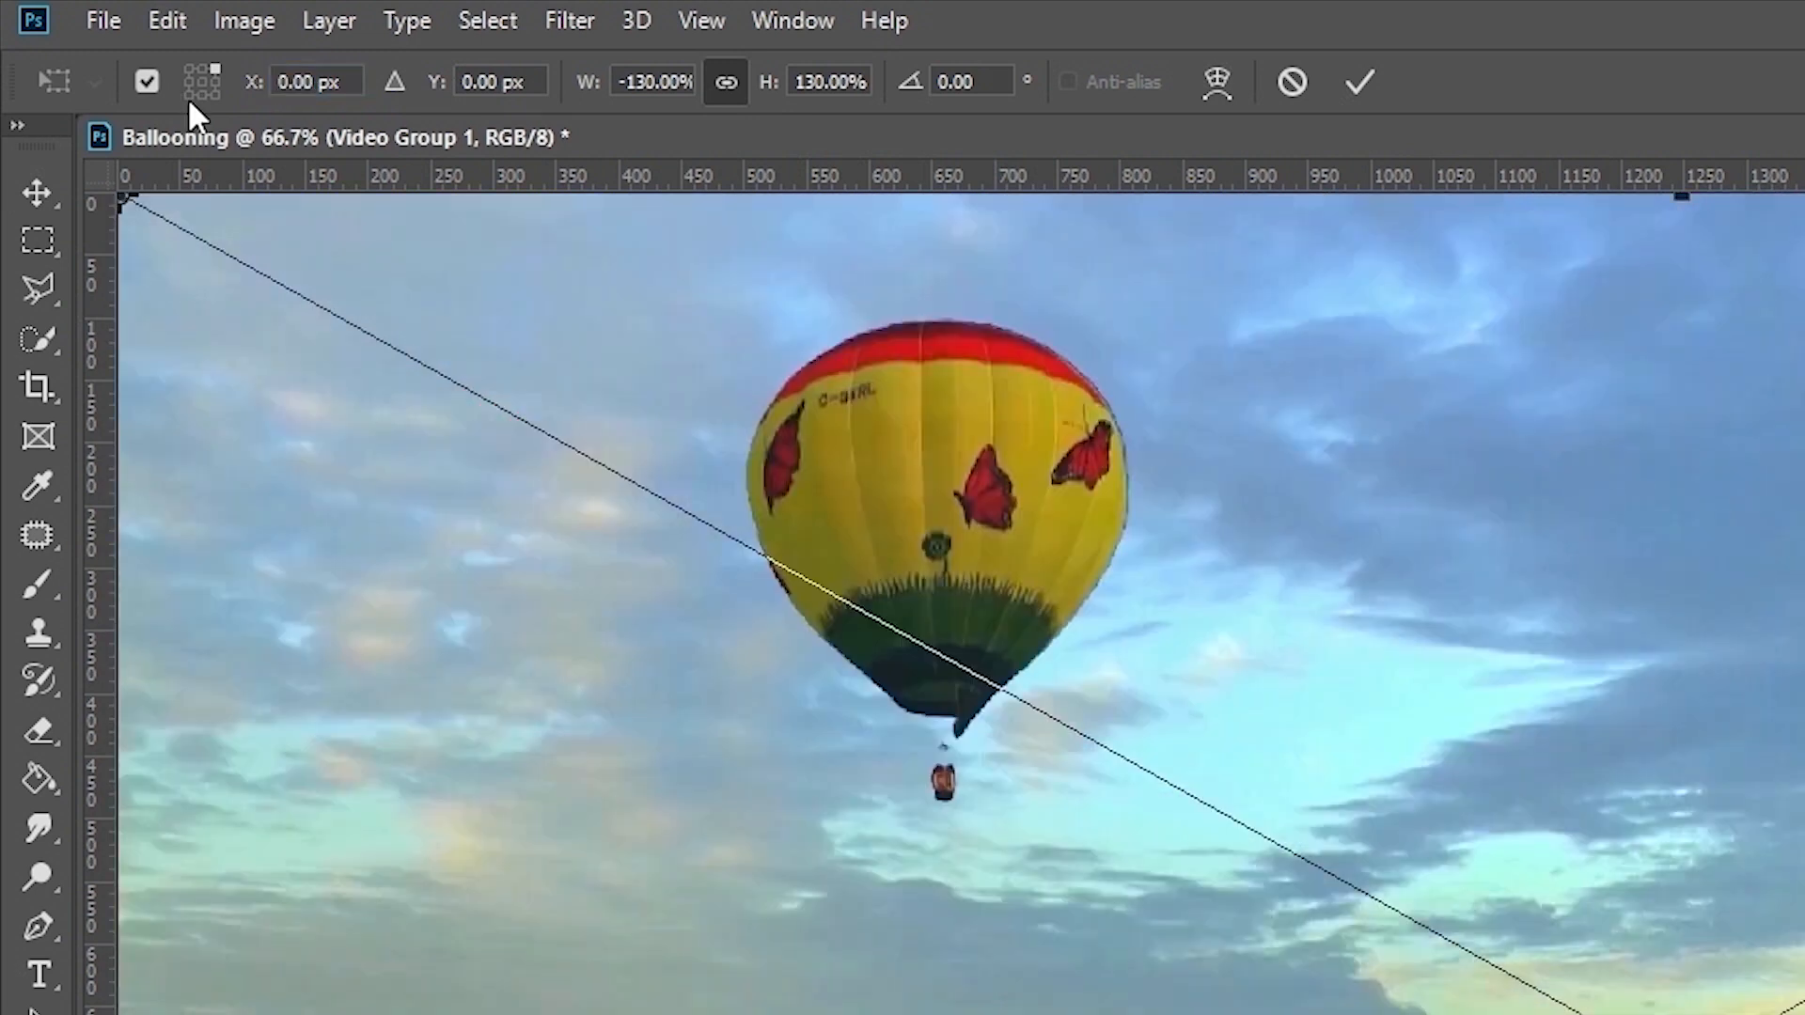
pyautogui.press('Return')
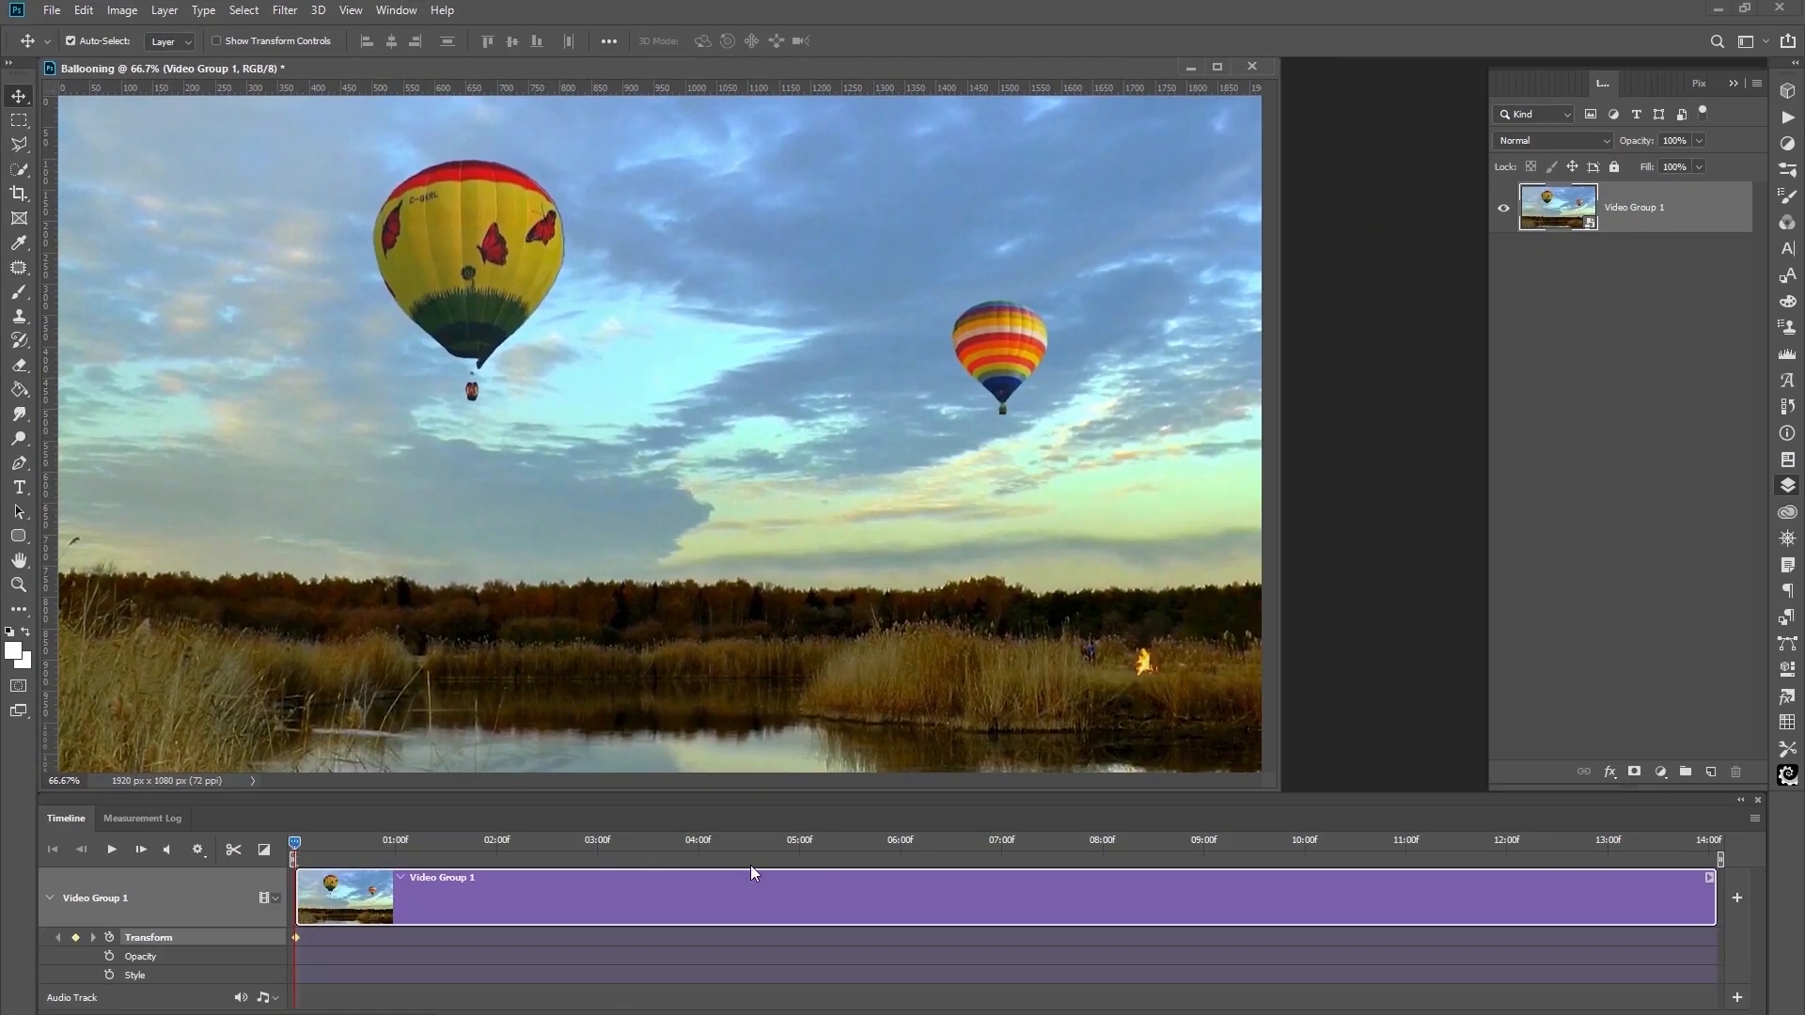
# At the end of the timeline, transform the clip so its top-left reference point sits at X 1920 px.
pyautogui.click(1714, 861)
pyautogui.click(1719, 860)
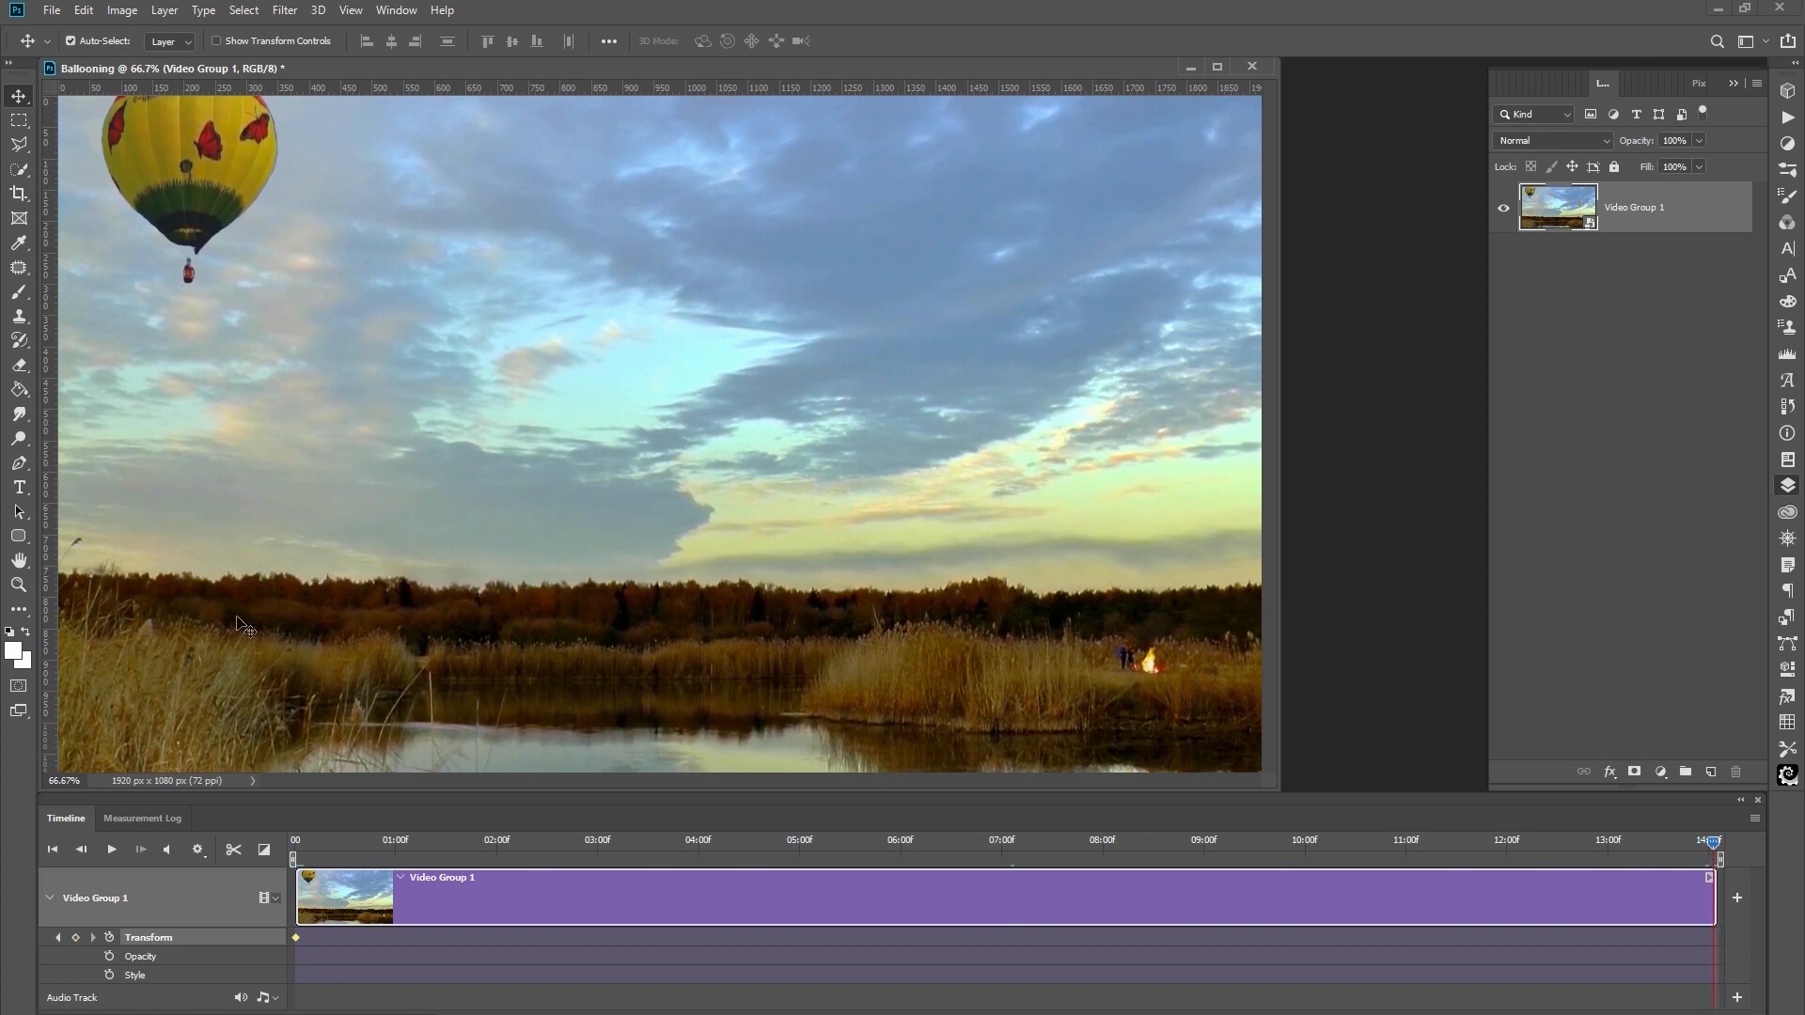
pyautogui.hotkey('ctrl', 't')
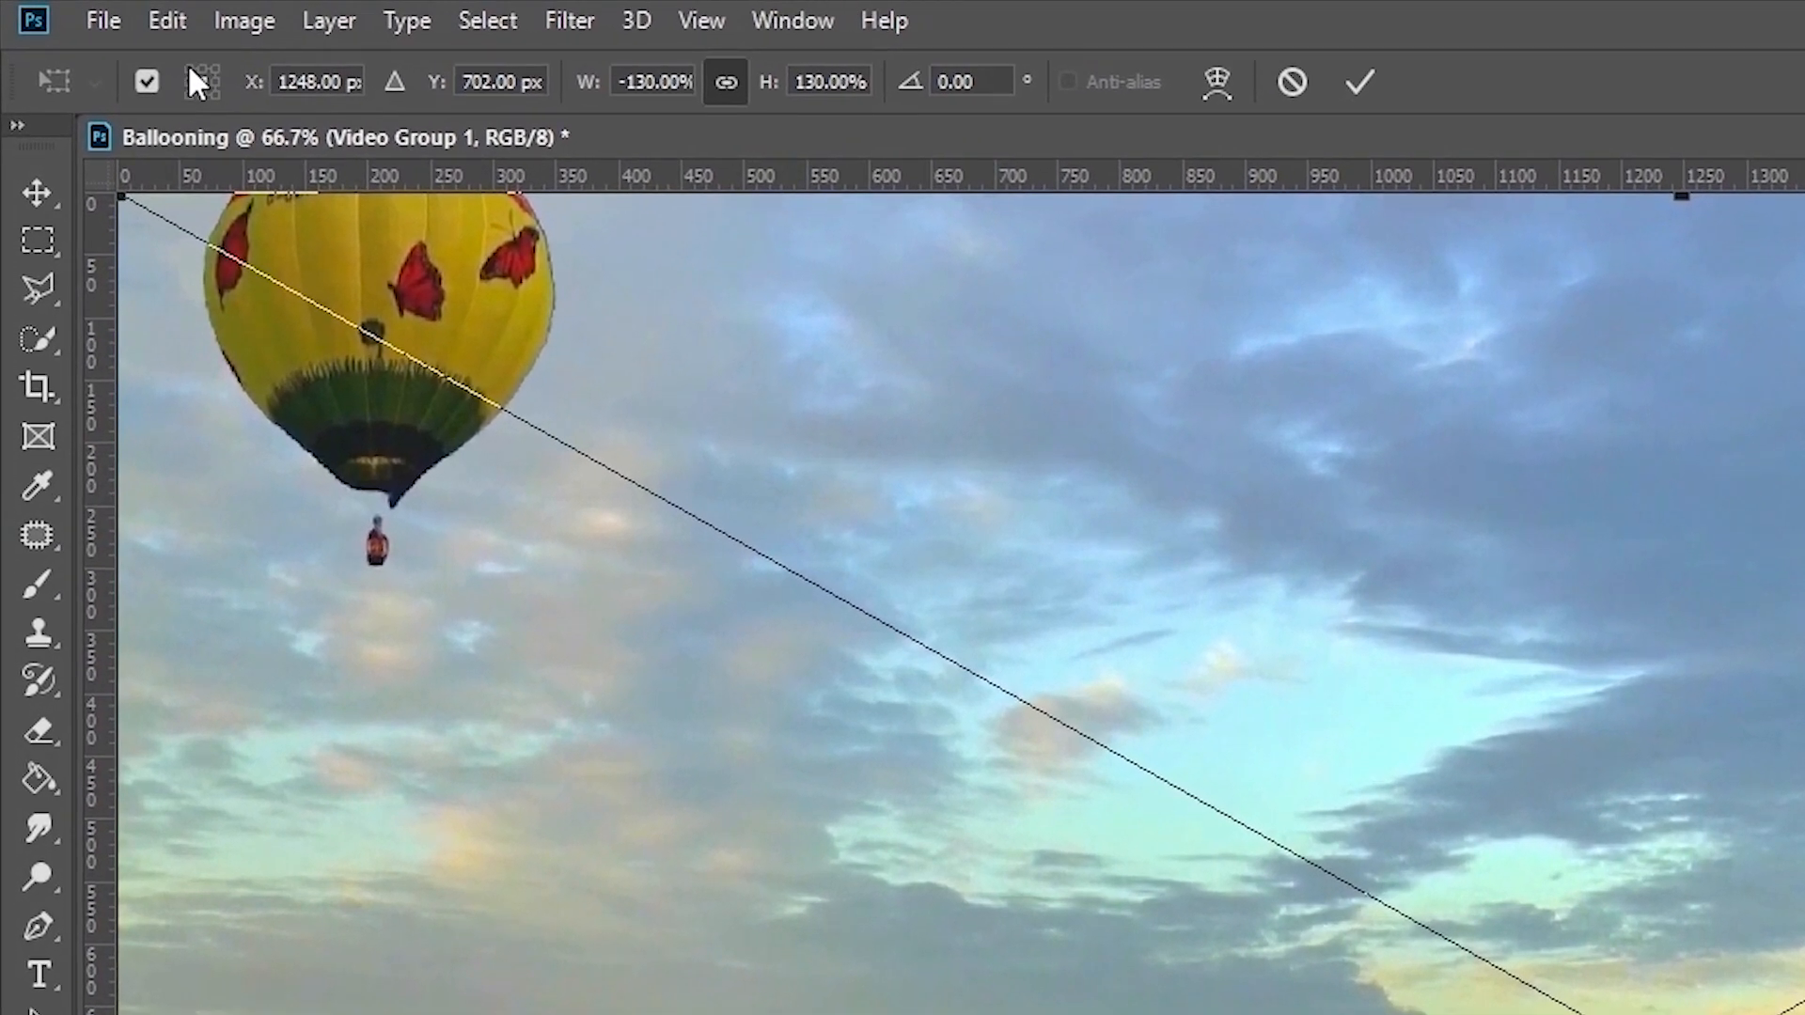
pyautogui.click(190, 67)
pyautogui.click(329, 82)
pyautogui.write('1920')
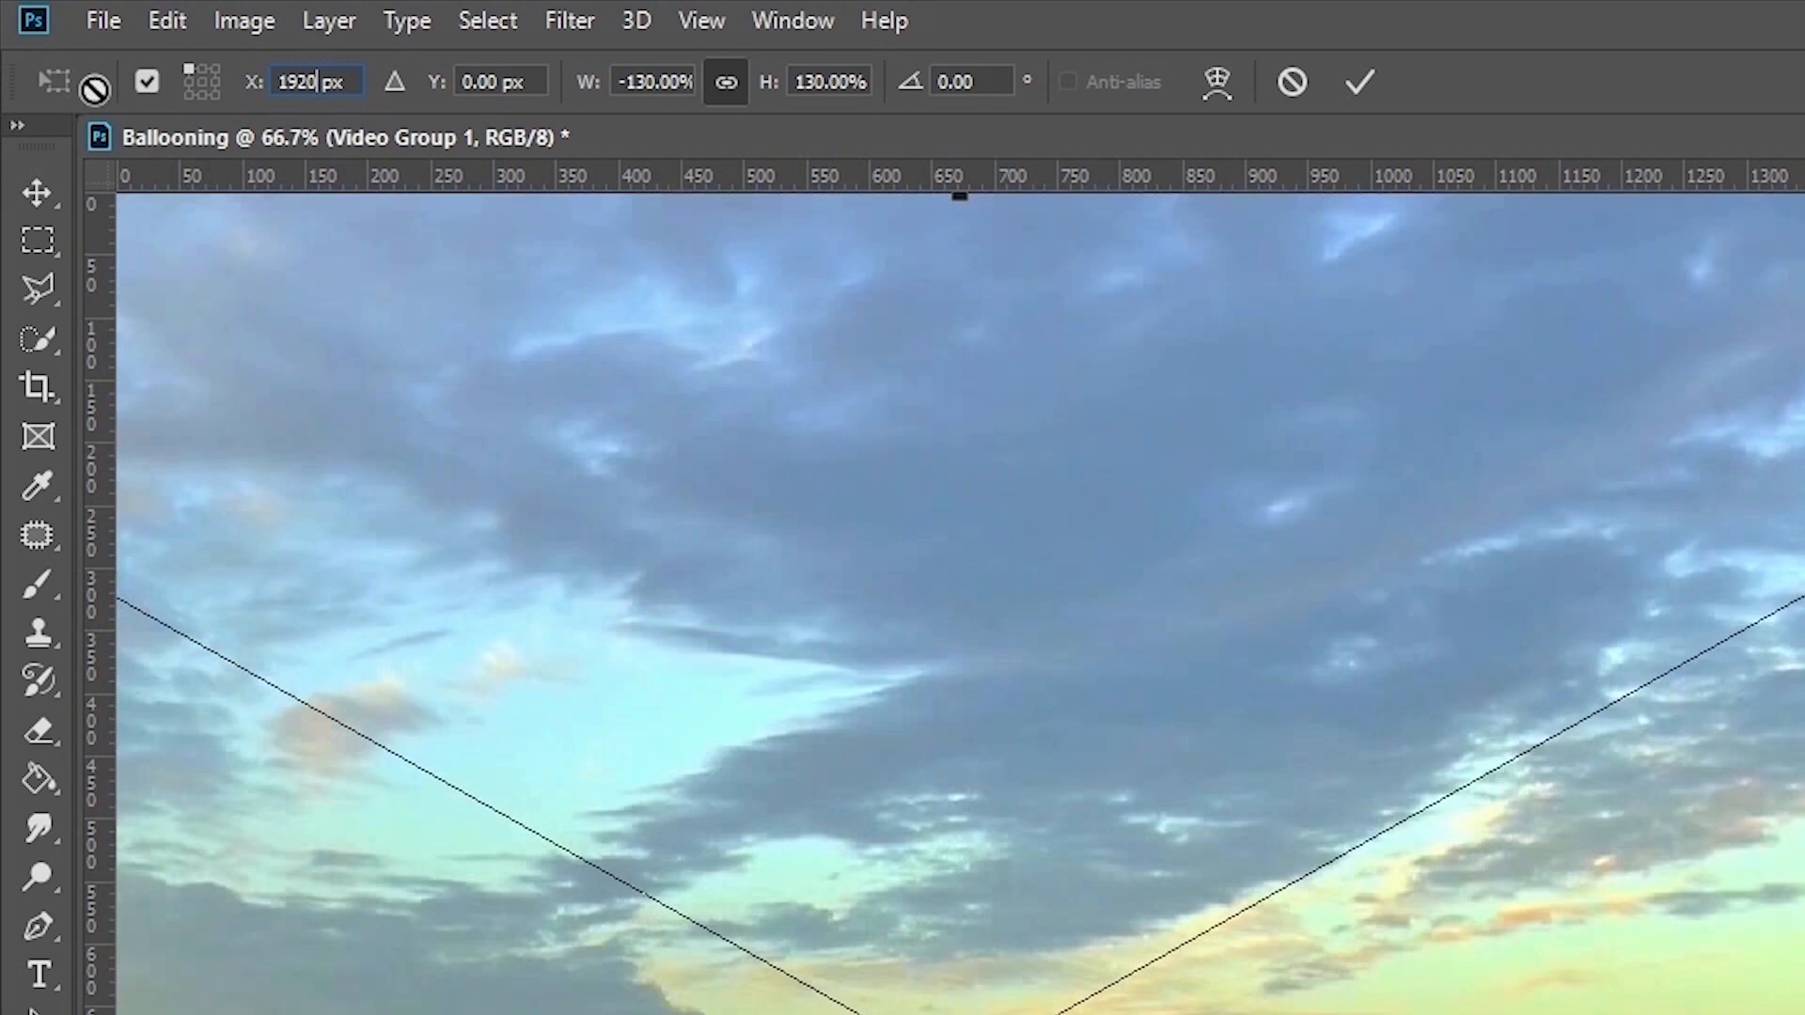
pyautogui.press('Return')
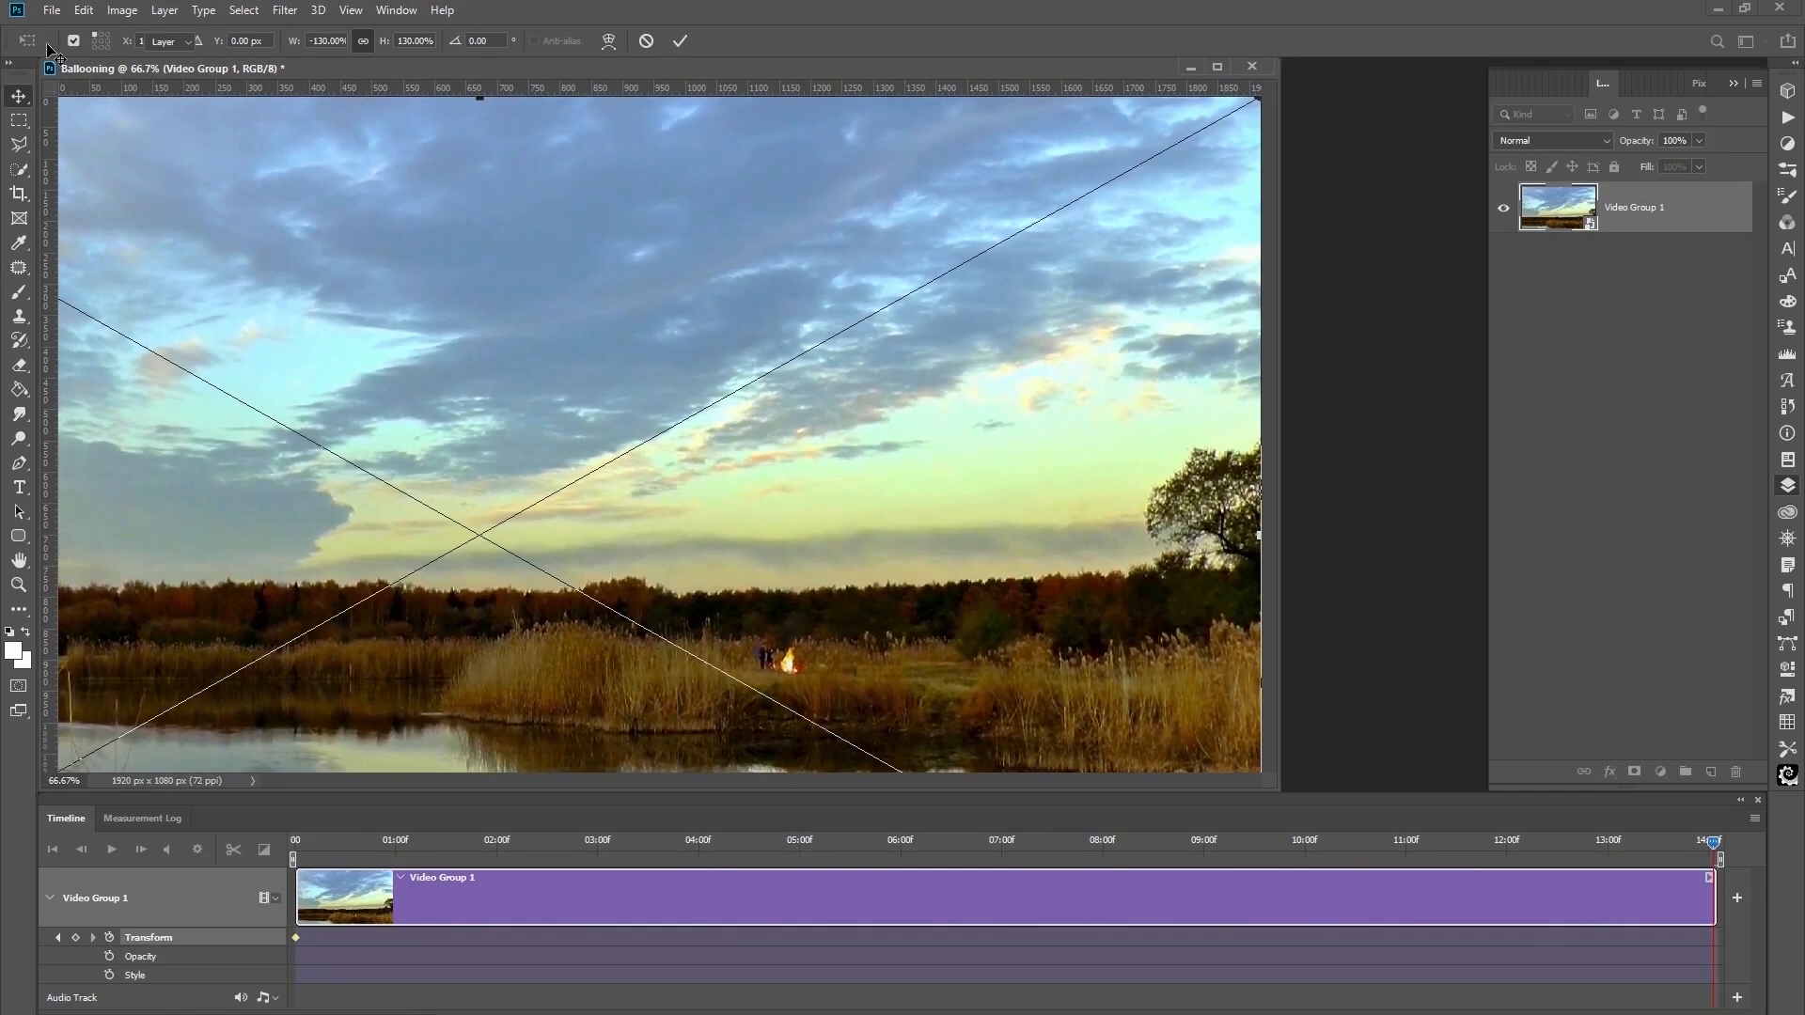
pyautogui.press('Return')
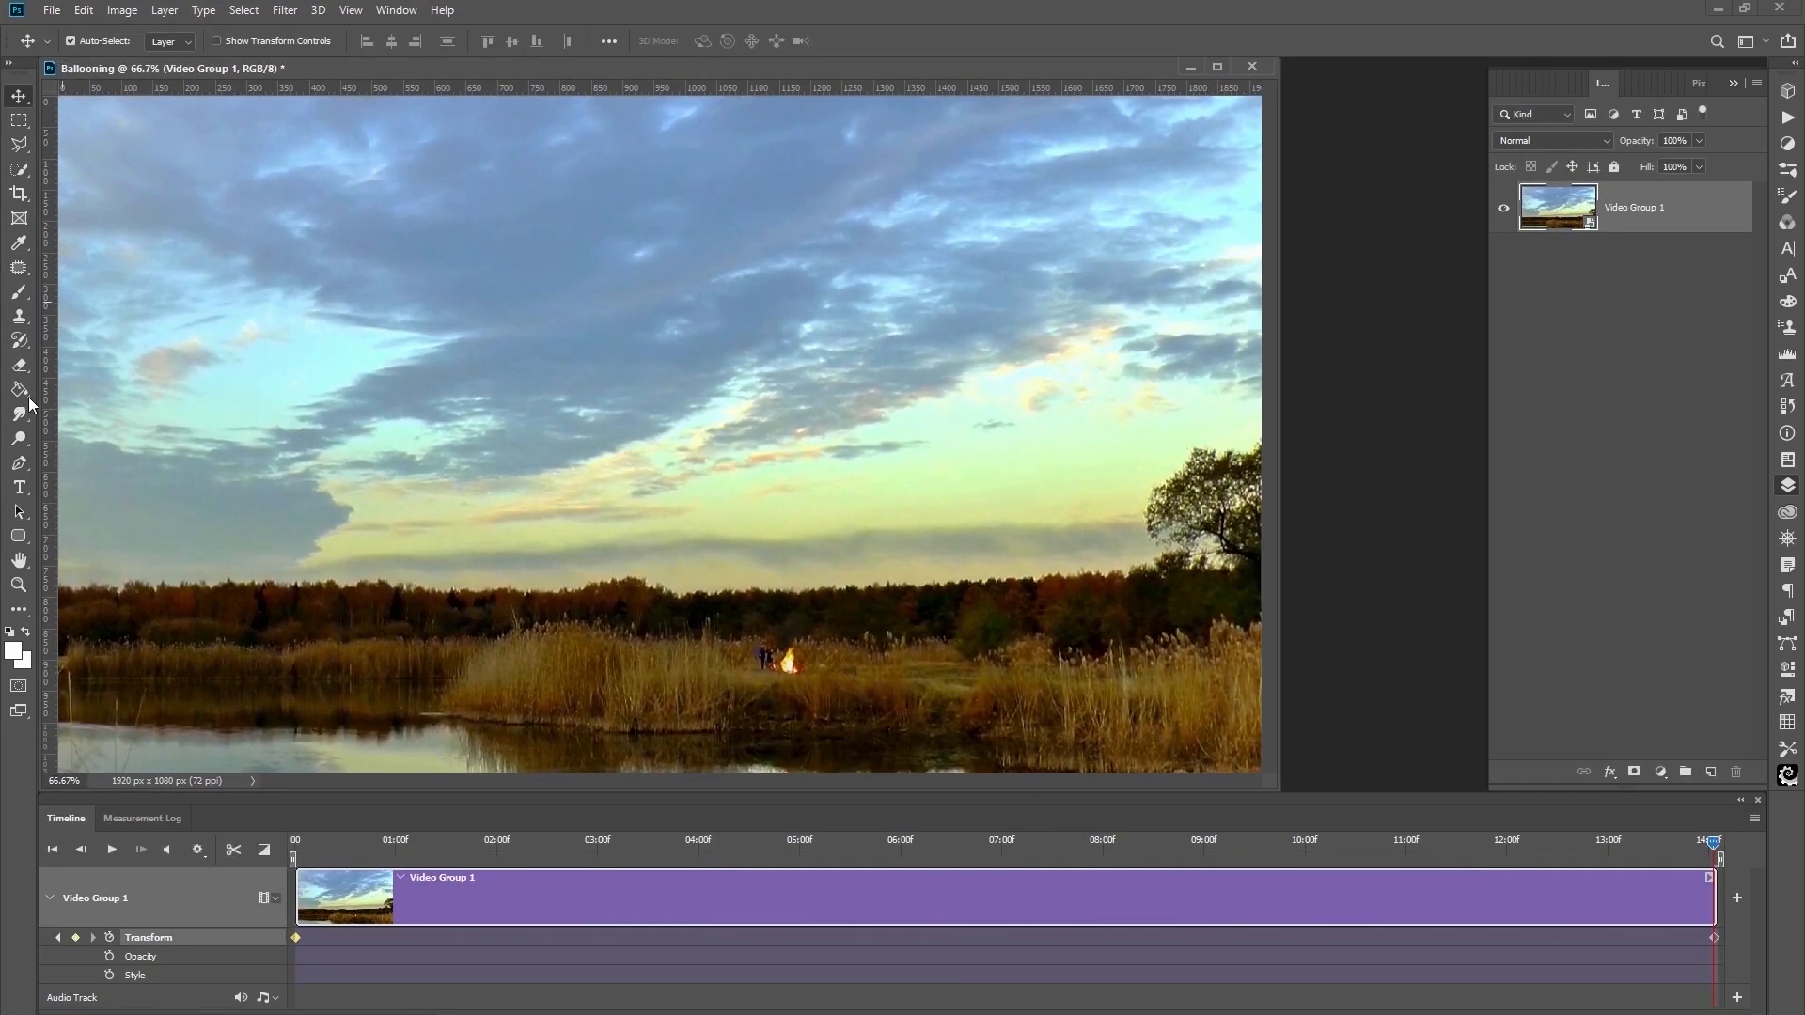
# Play the panning animation from the first frame to check it, and return to the start of the timeline.
pyautogui.click(54, 850)
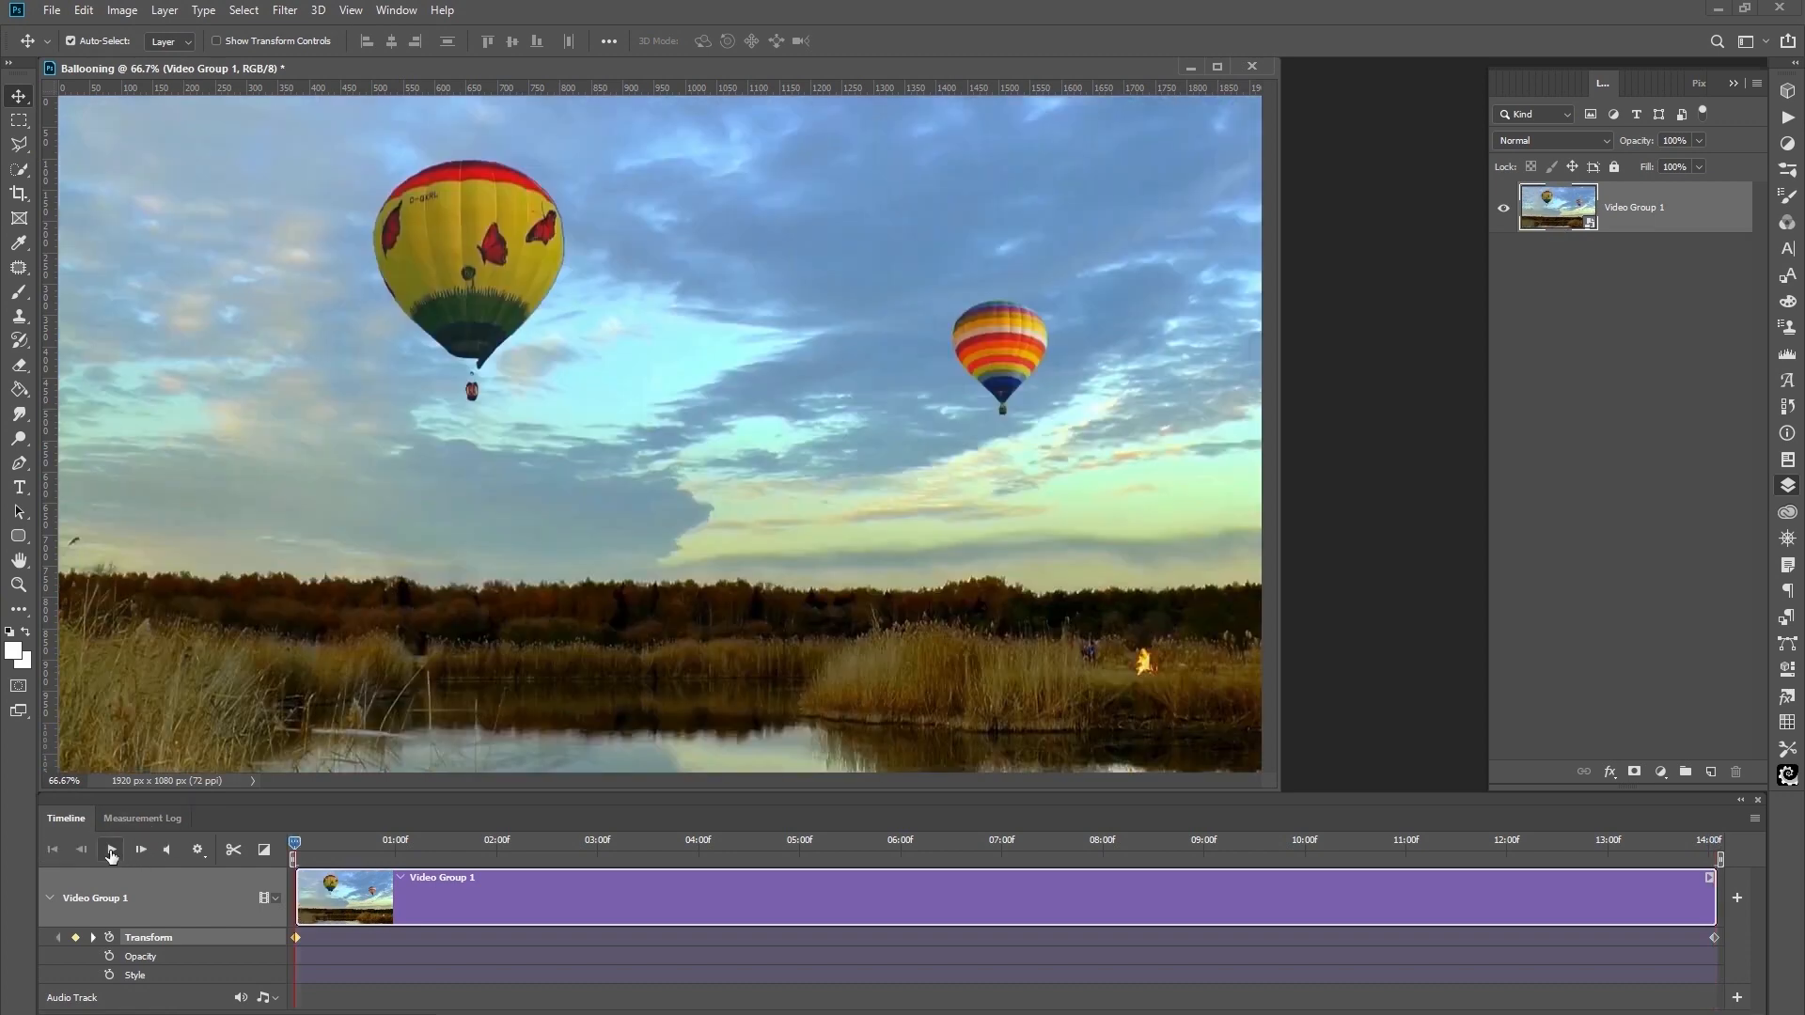
pyautogui.click(112, 851)
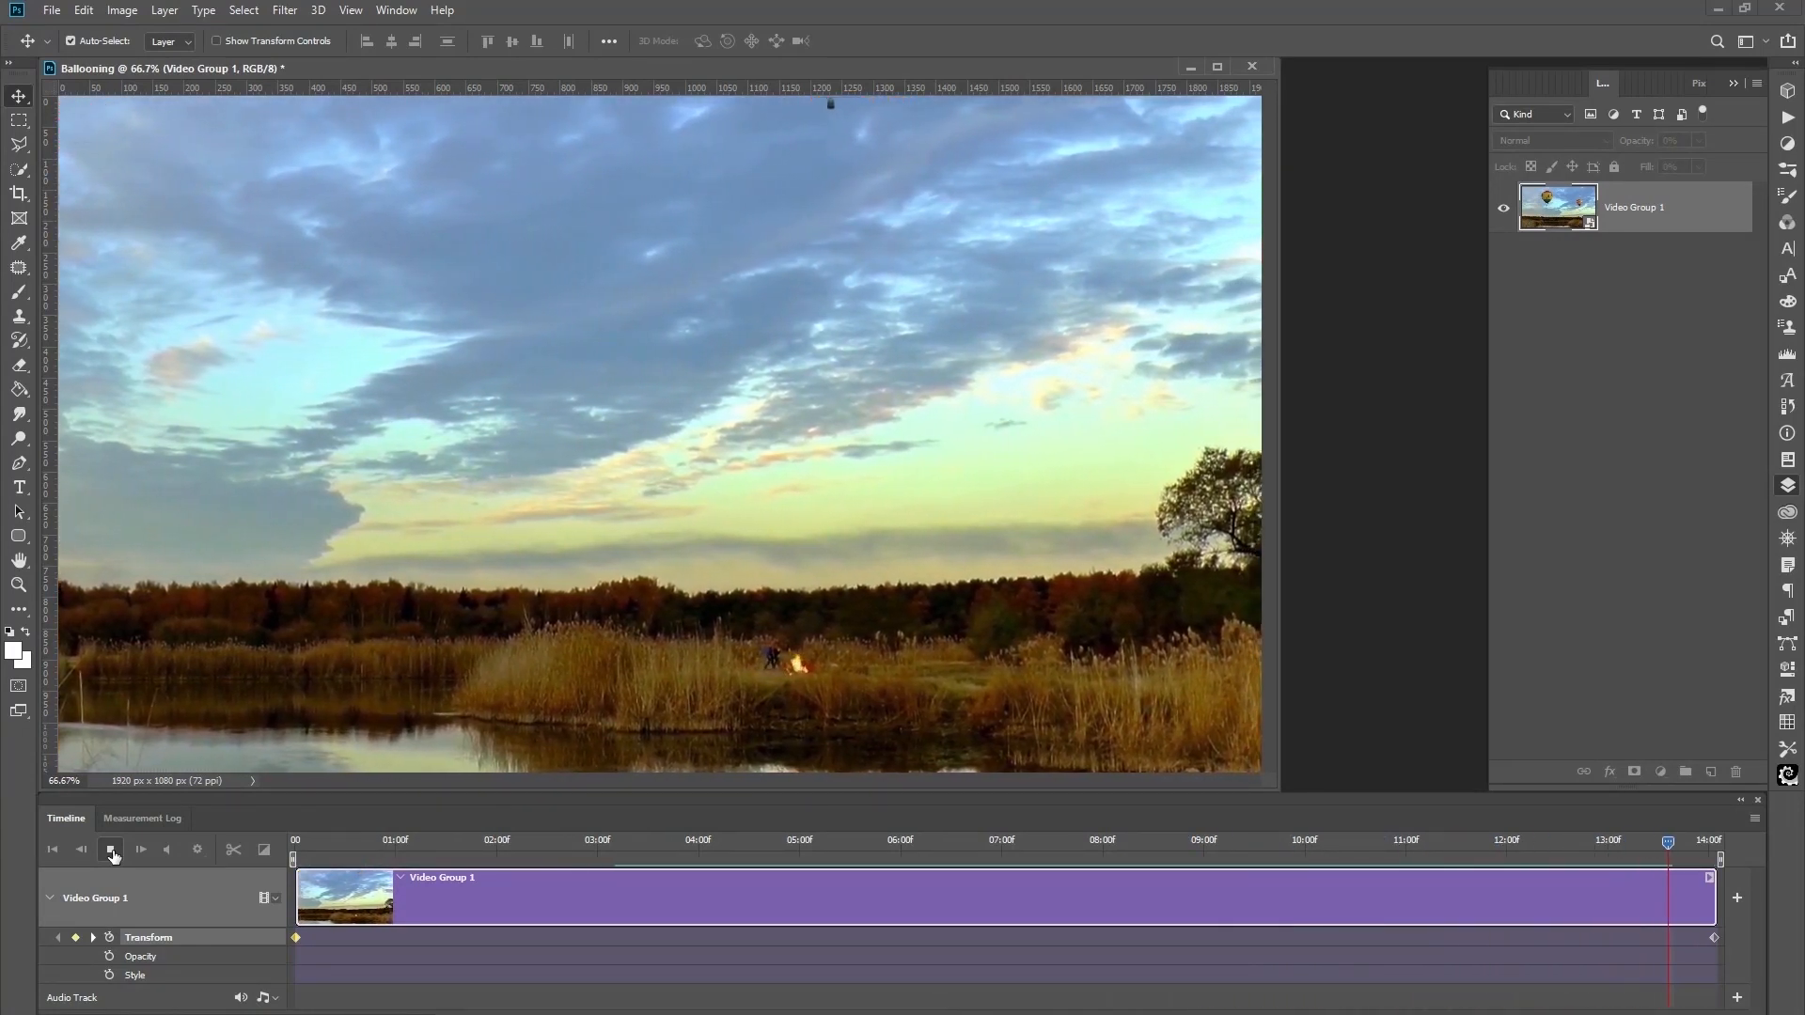
pyautogui.click(54, 851)
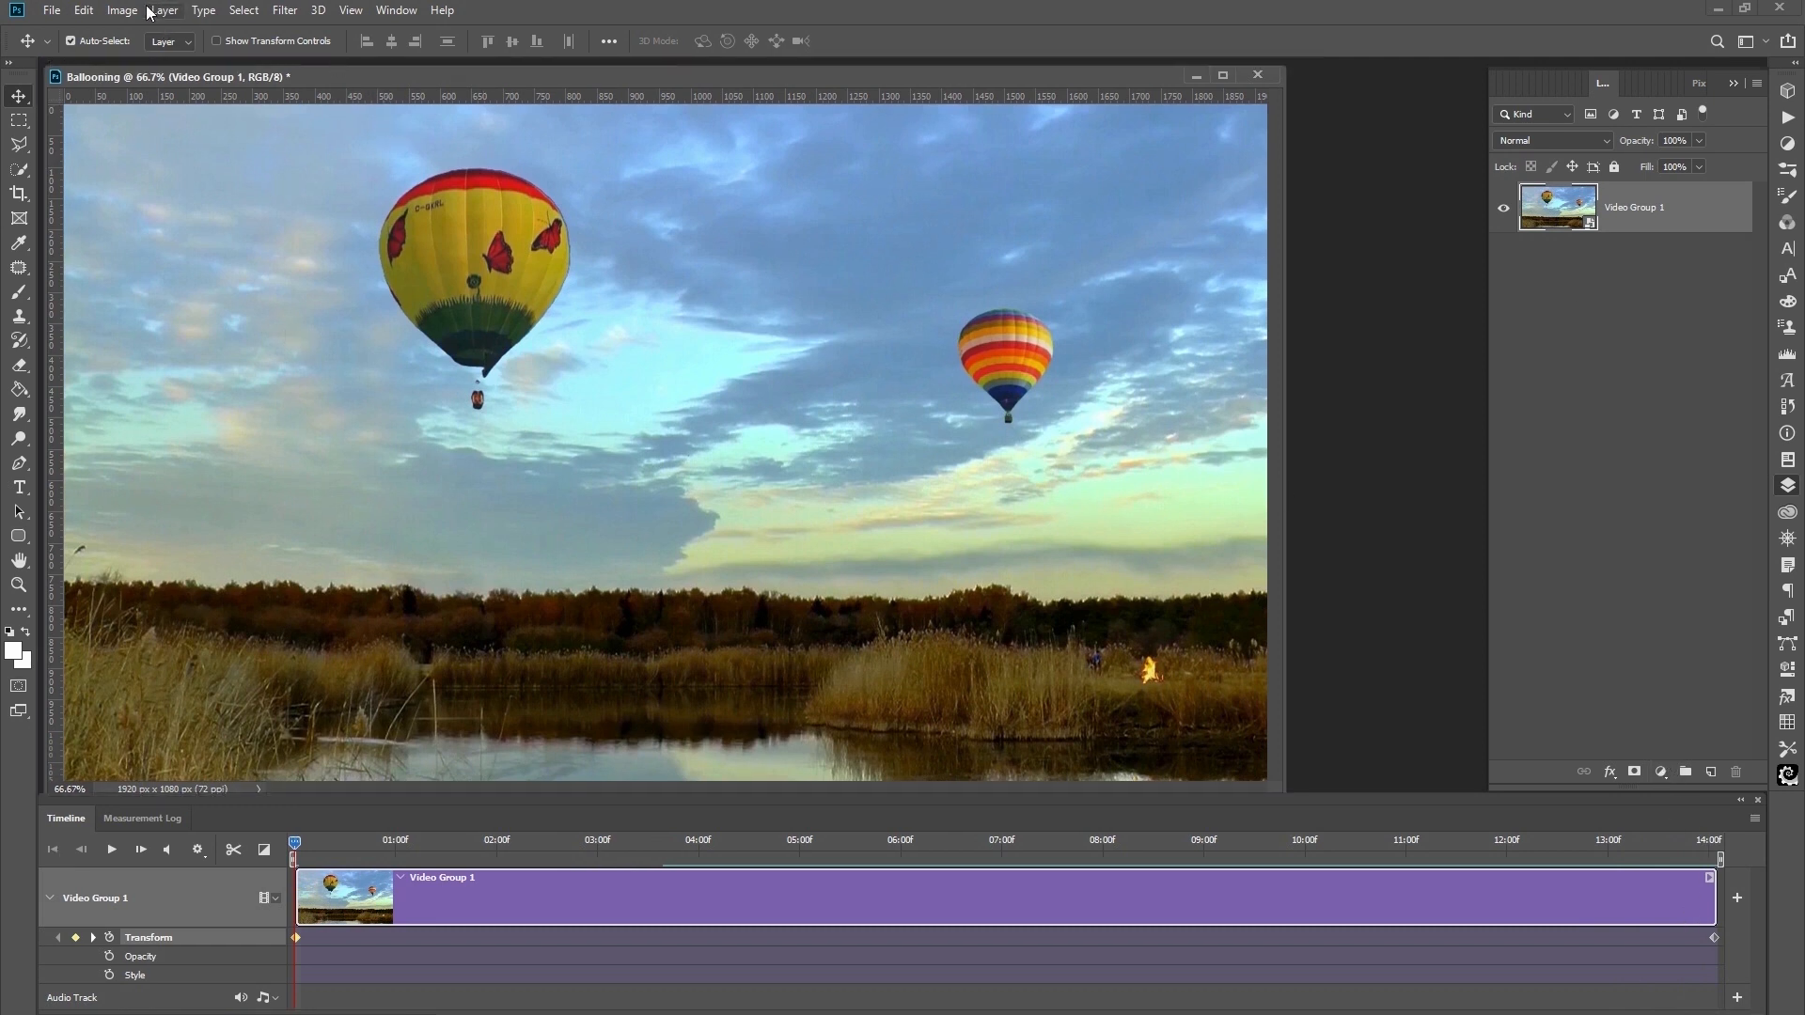
# Convert the document to 16 Bits/Channel.
pyautogui.click(123, 11)
pyautogui.moveTo(293, 39)
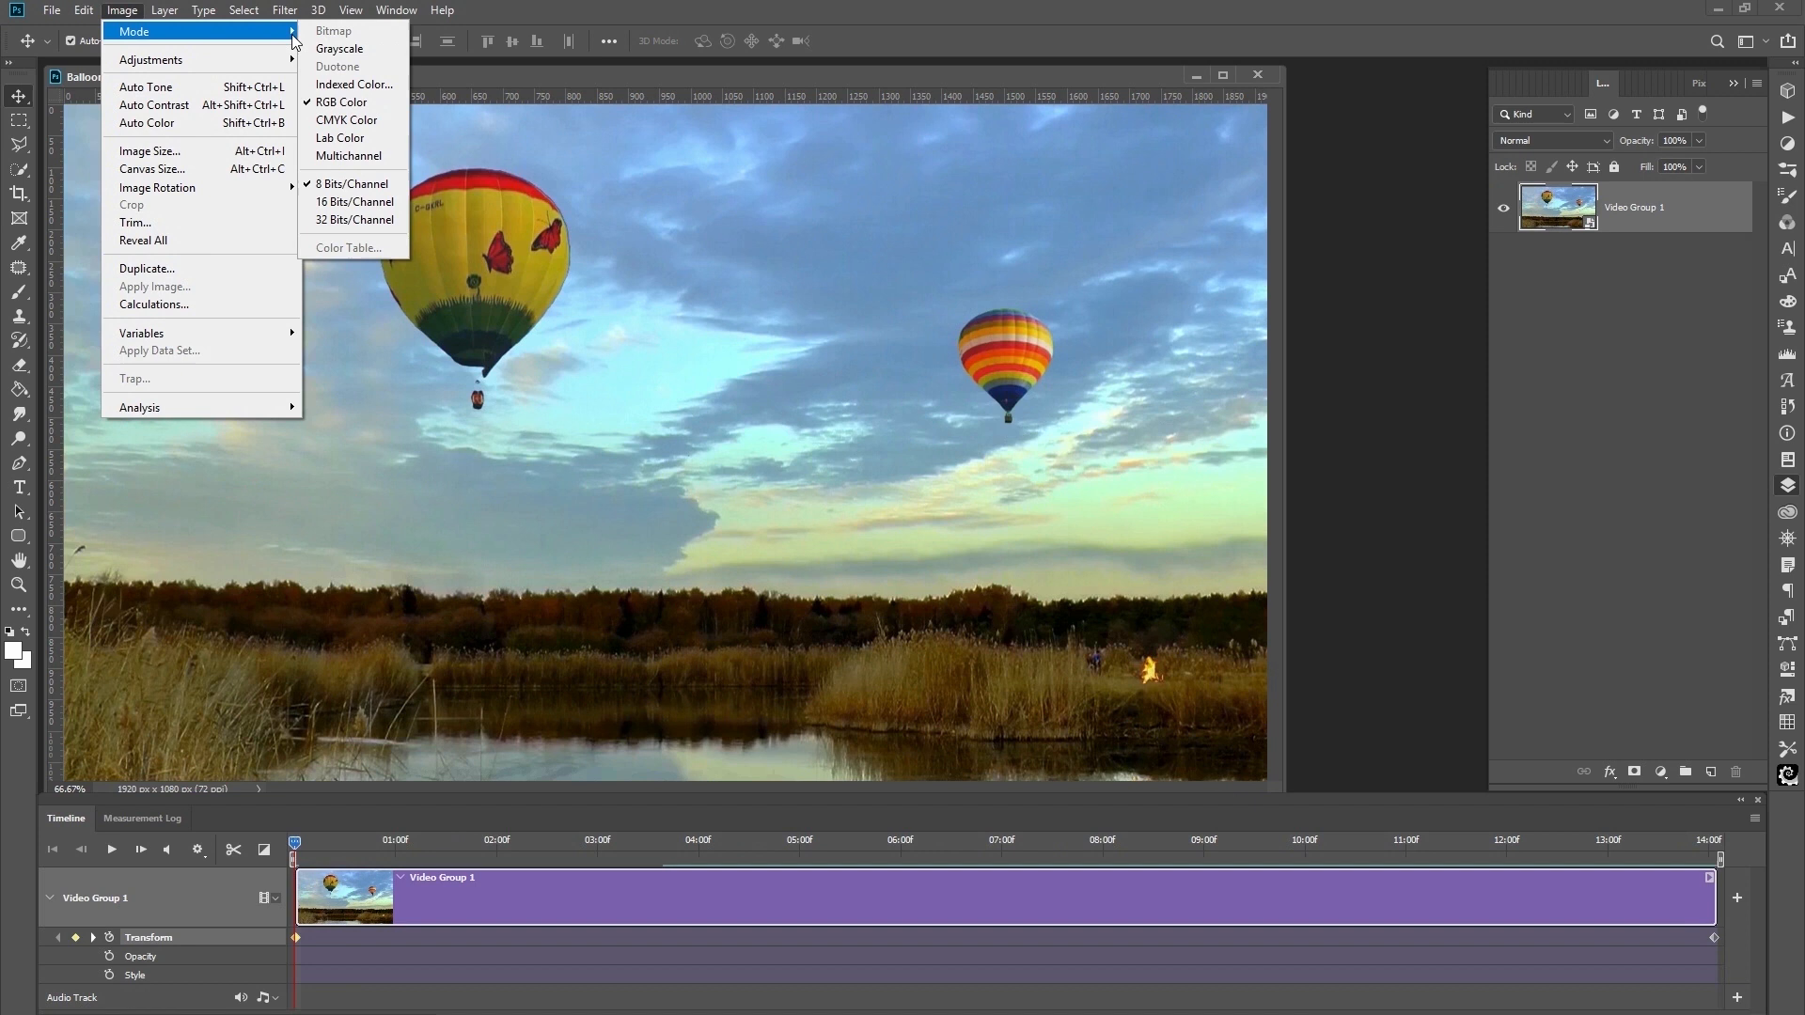
pyautogui.click(369, 207)
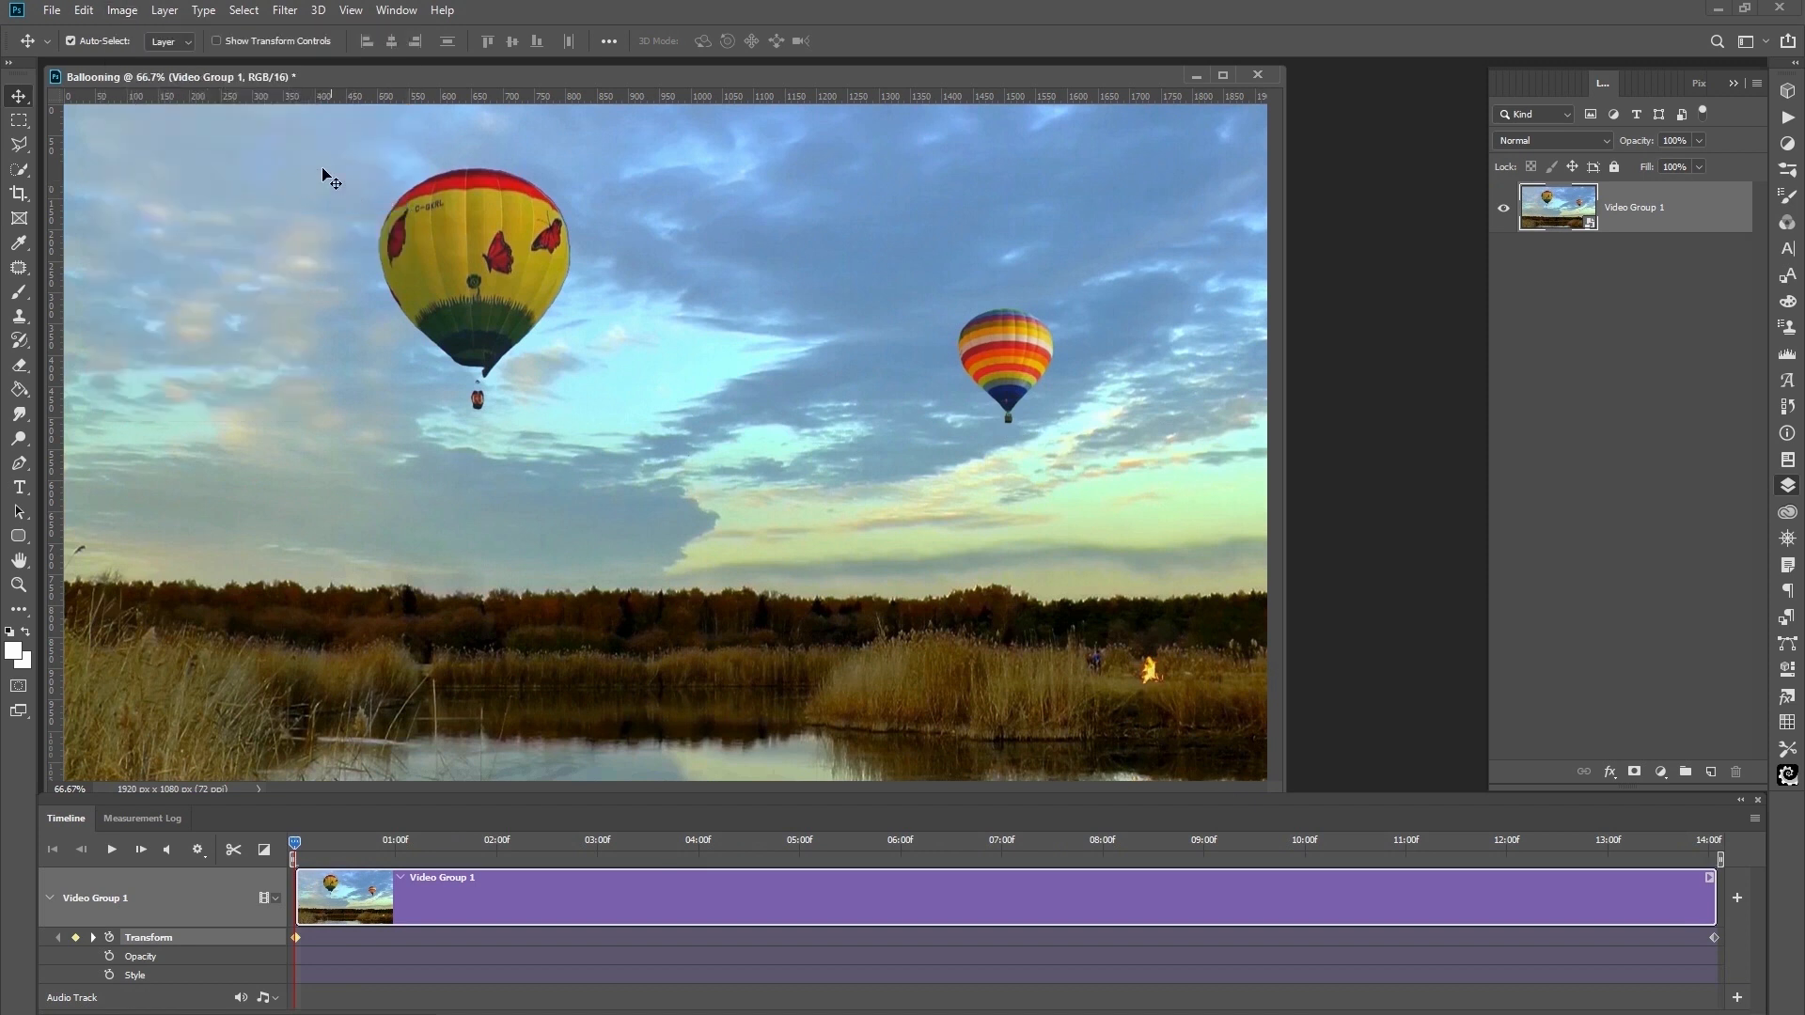
# Convert the document's color mode to Lab Color without rasterizing the smart object.
pyautogui.click(122, 12)
pyautogui.moveTo(184, 34)
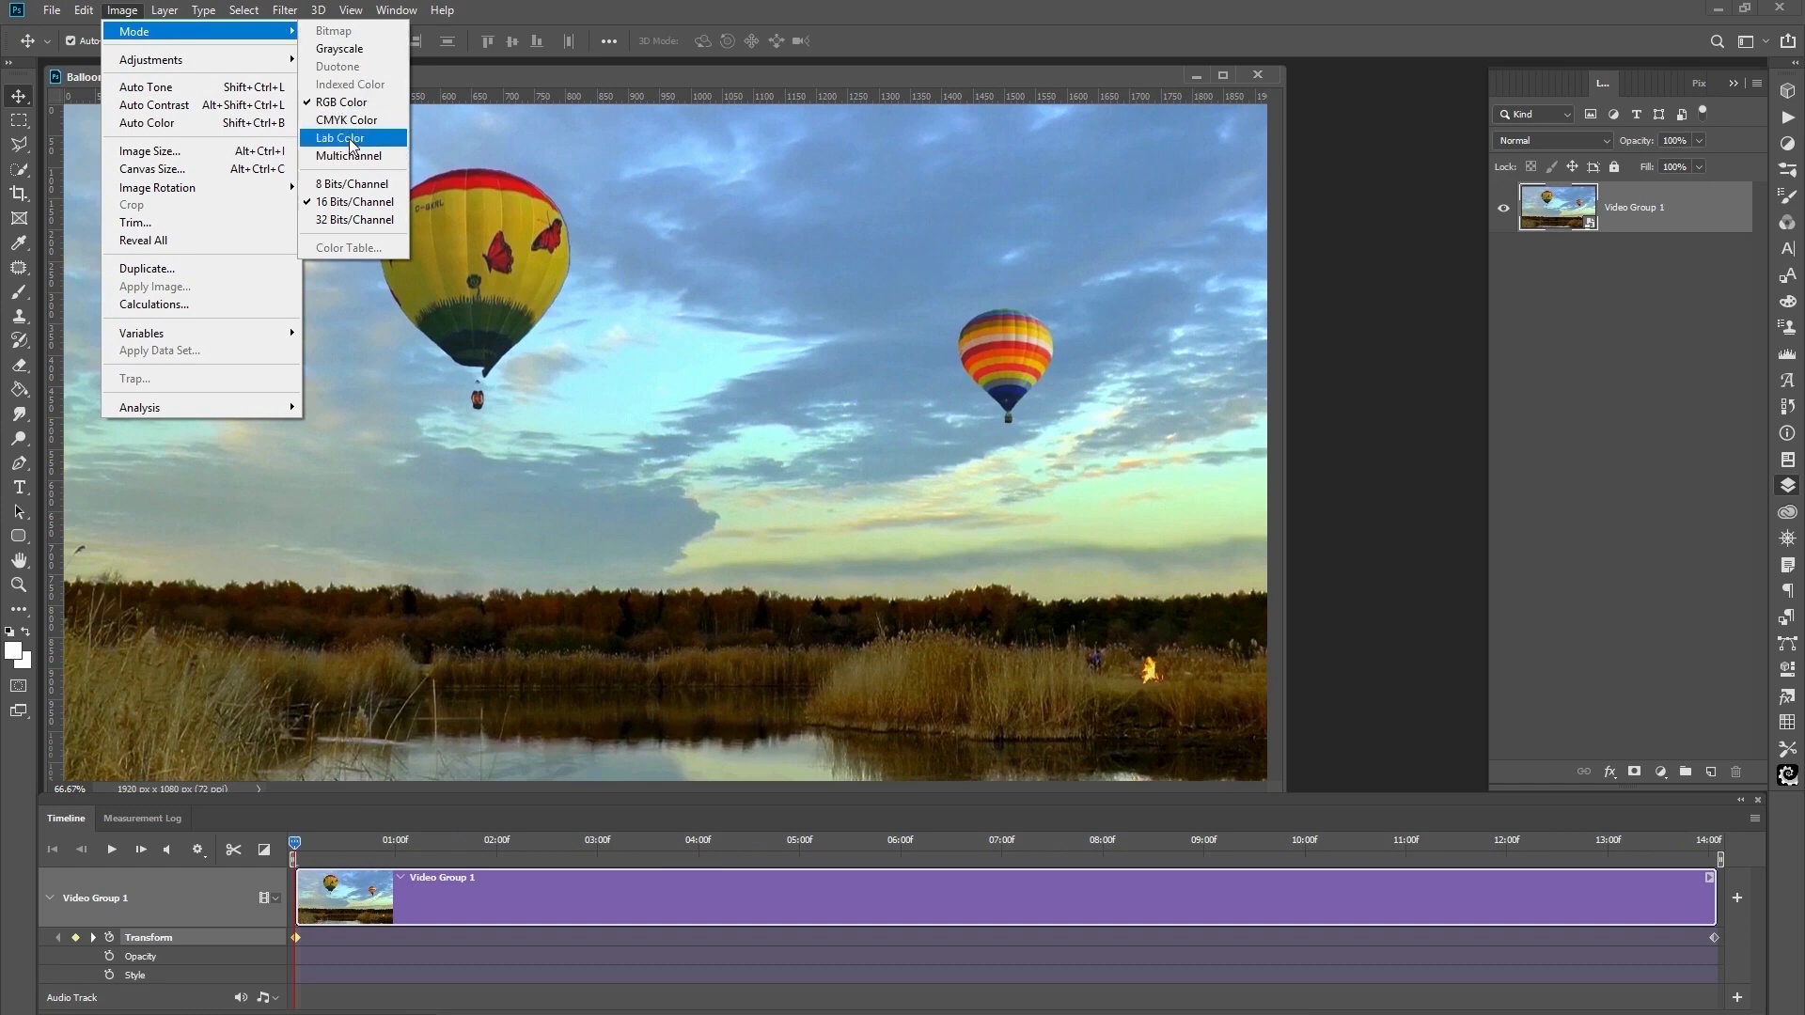
pyautogui.click(348, 139)
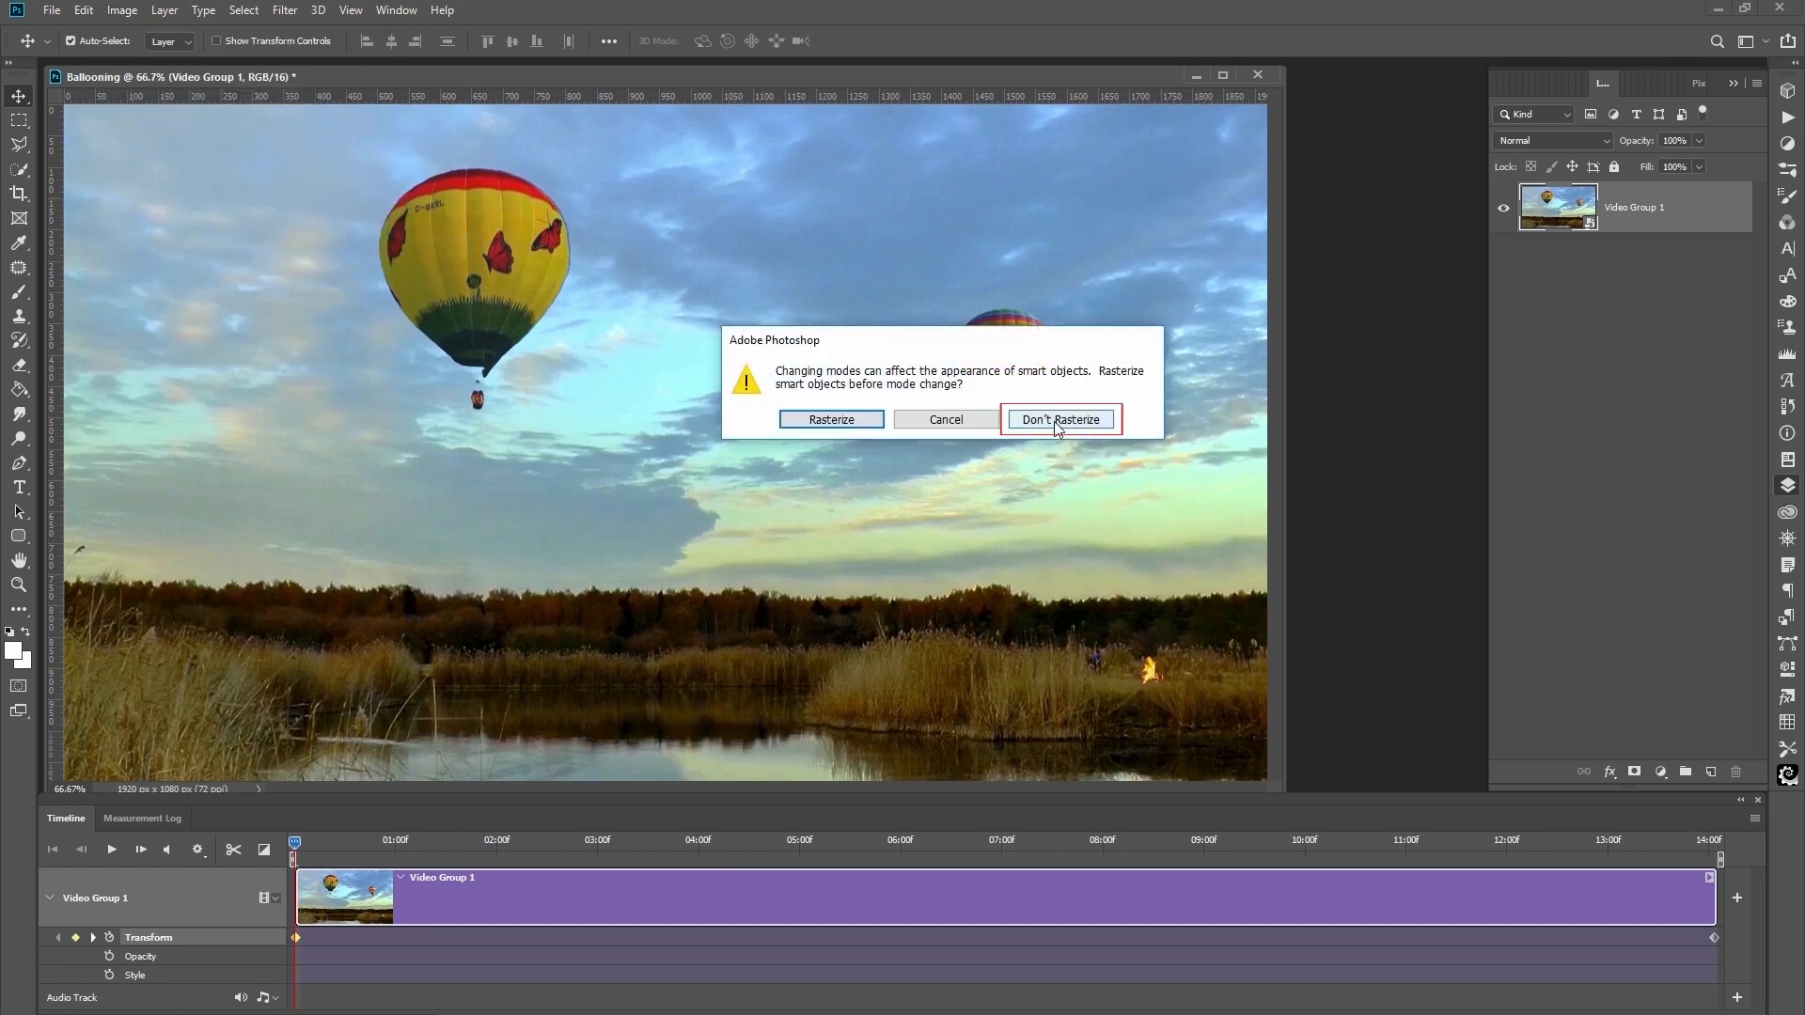
pyautogui.click(1096, 420)
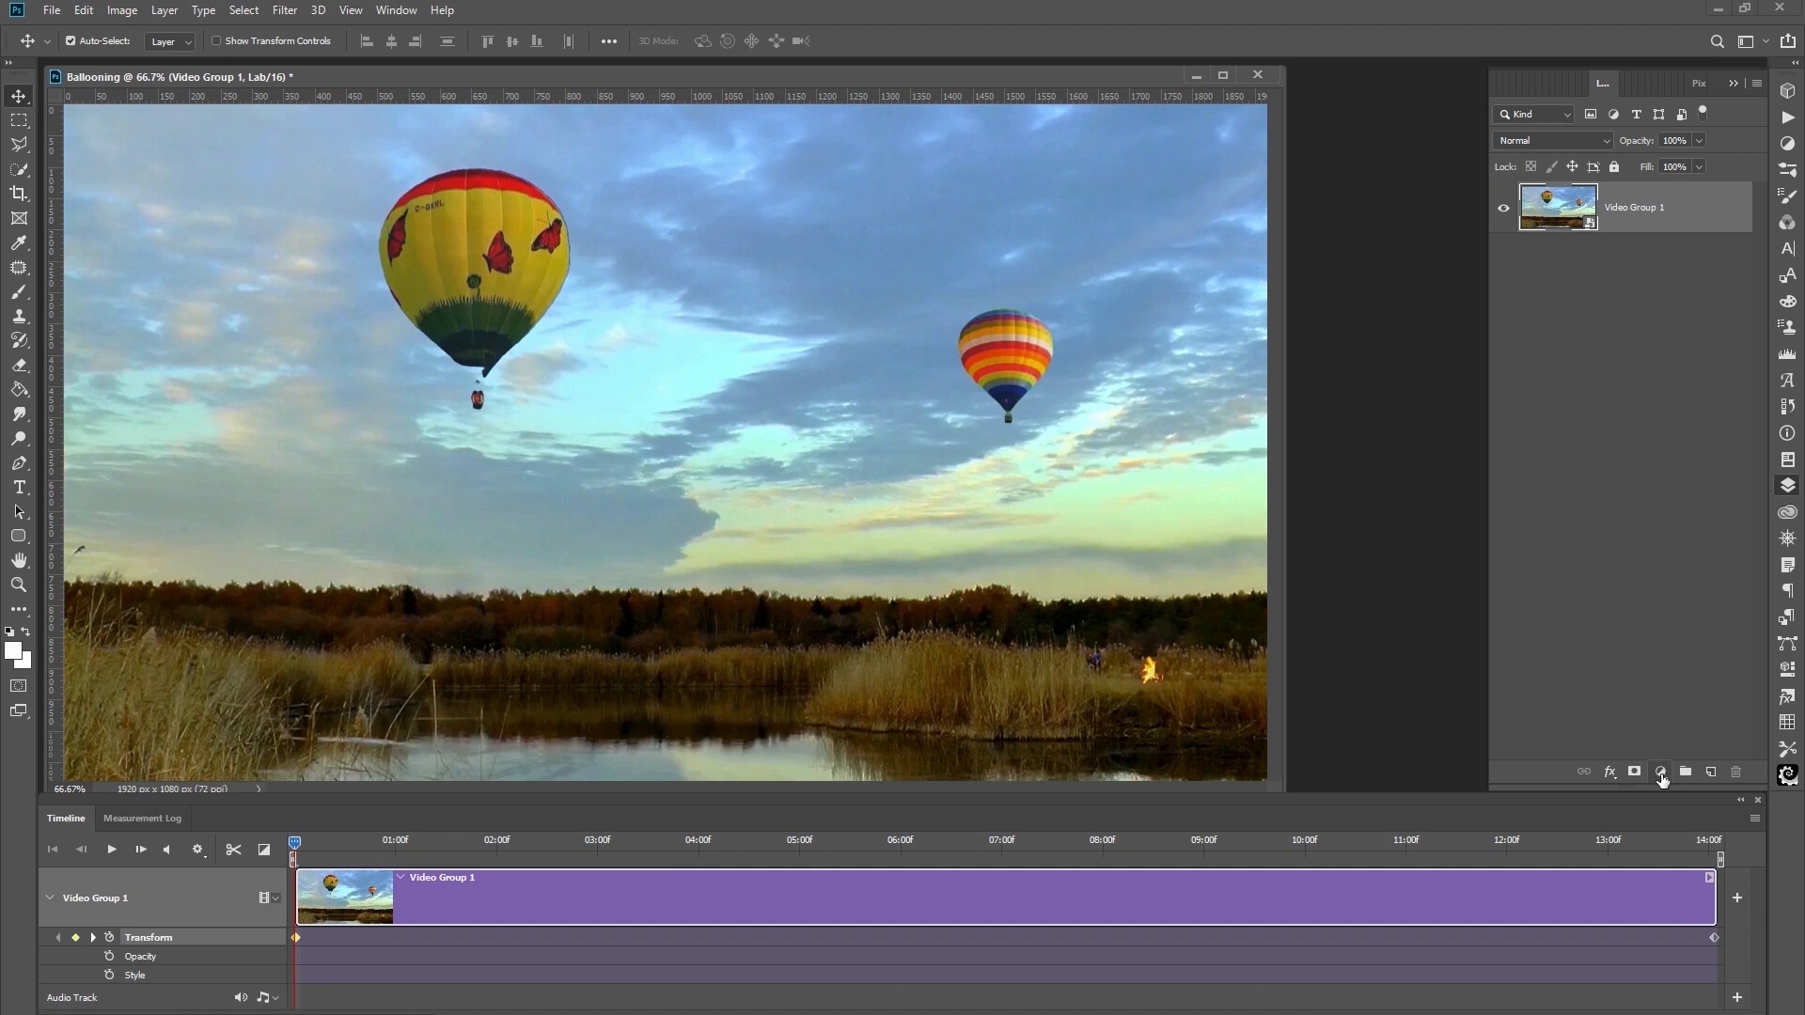
# Add a Curves adjustment layer above the video and apply the automatic correction to its Lightness channel.
pyautogui.click(1662, 773)
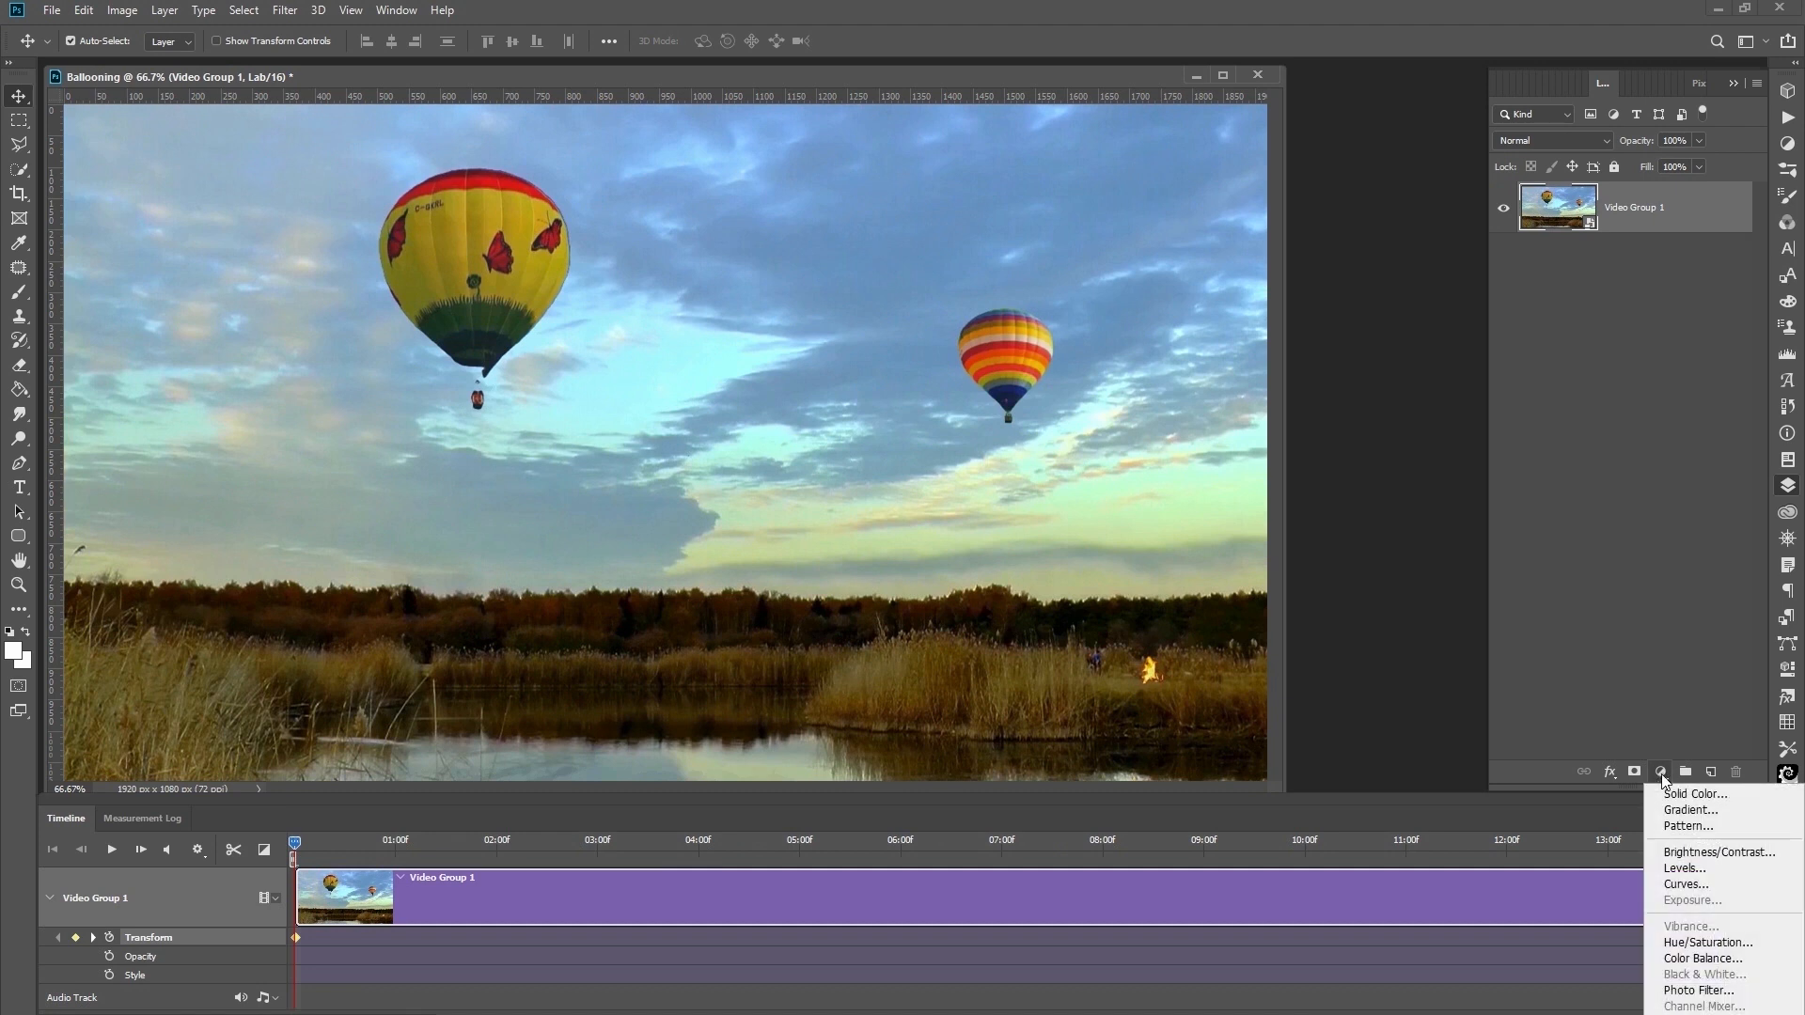
pyautogui.click(1682, 886)
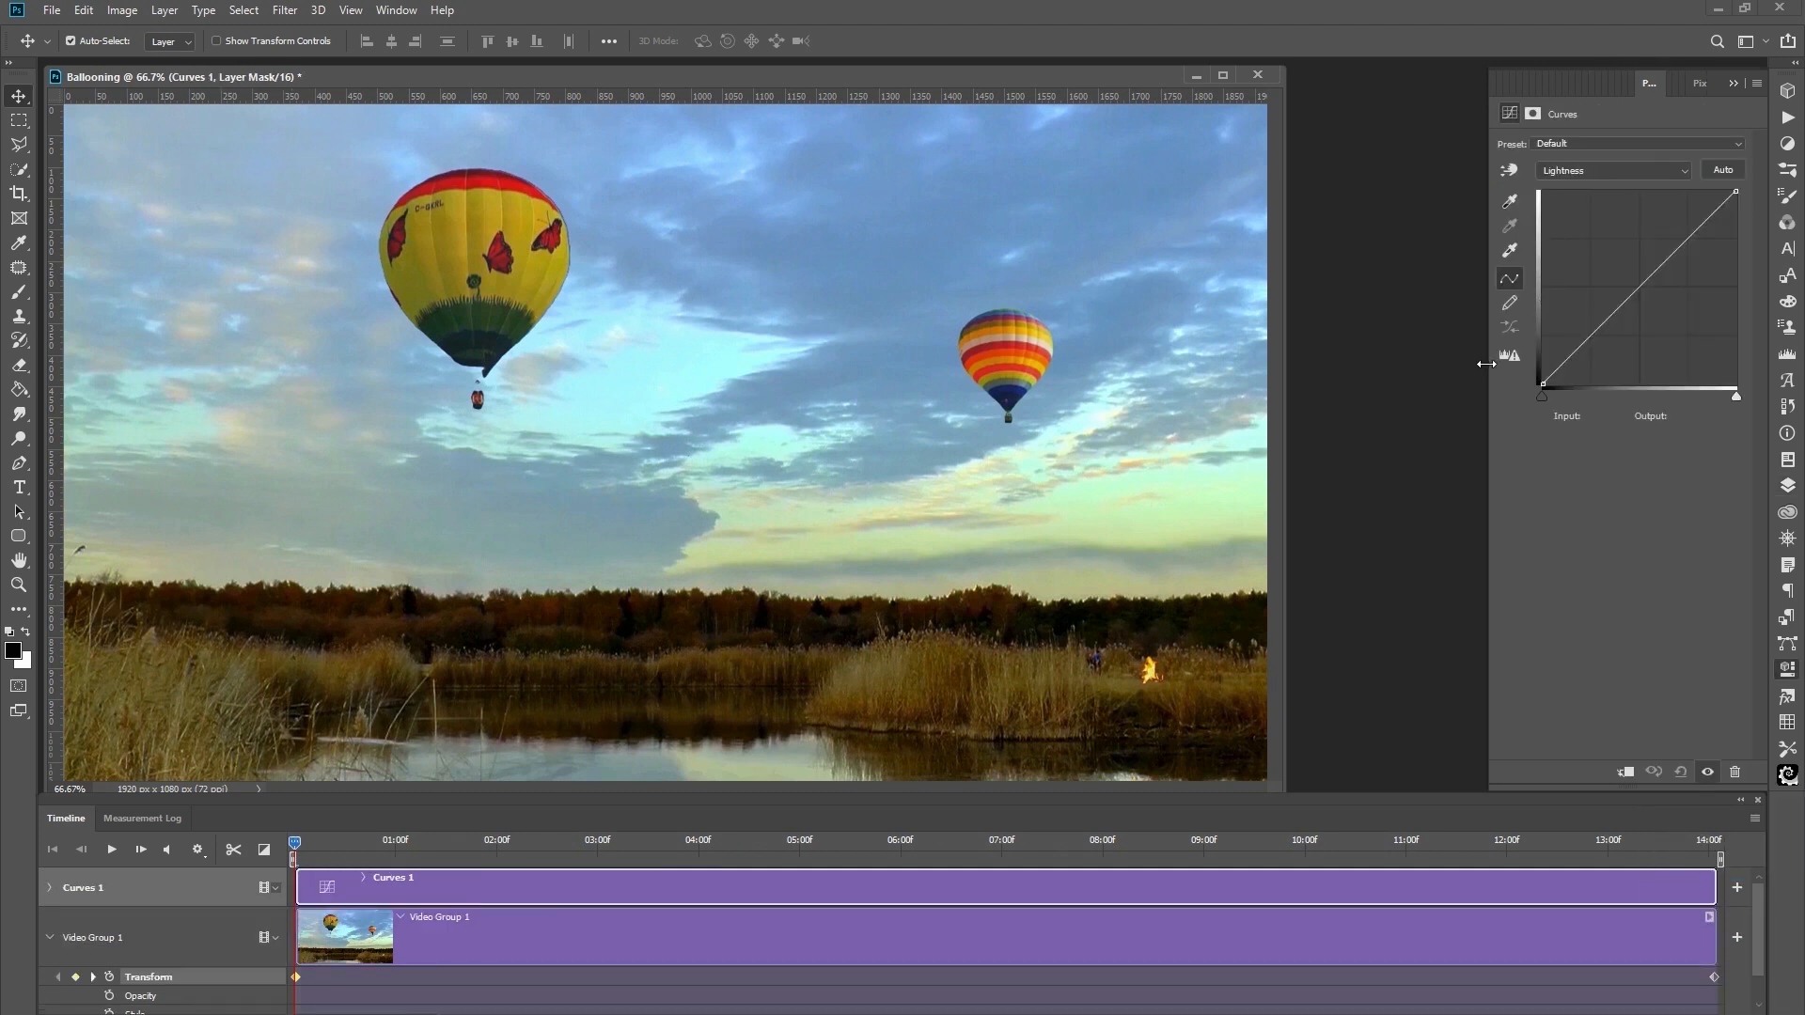
pyautogui.click(1715, 169)
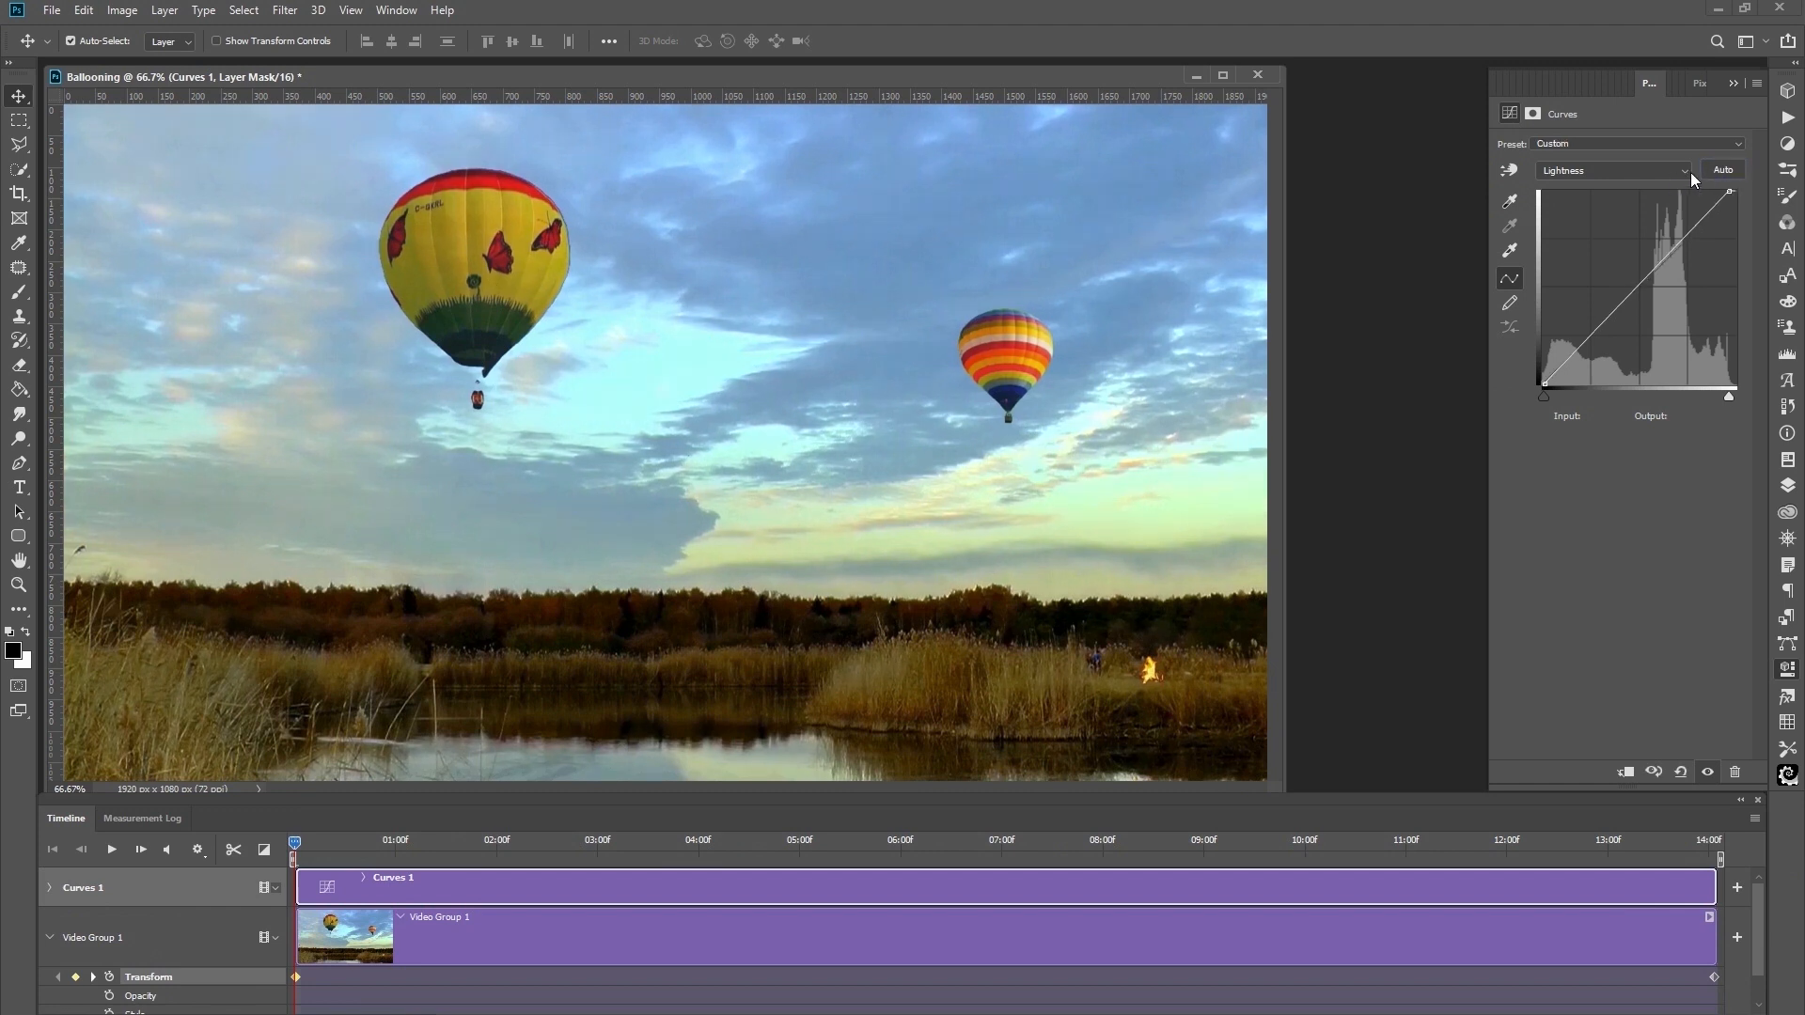
# In the Curves a channel, set the black point input to -100 and the white point input to 100.
pyautogui.click(1690, 173)
pyautogui.click(1595, 205)
pyautogui.click(1540, 397)
pyautogui.moveTo(1589, 416); pyautogui.dragTo(1734, 399)
pyautogui.write('-100')
pyautogui.click(1737, 398)
pyautogui.write('100')
pyautogui.press('Return')
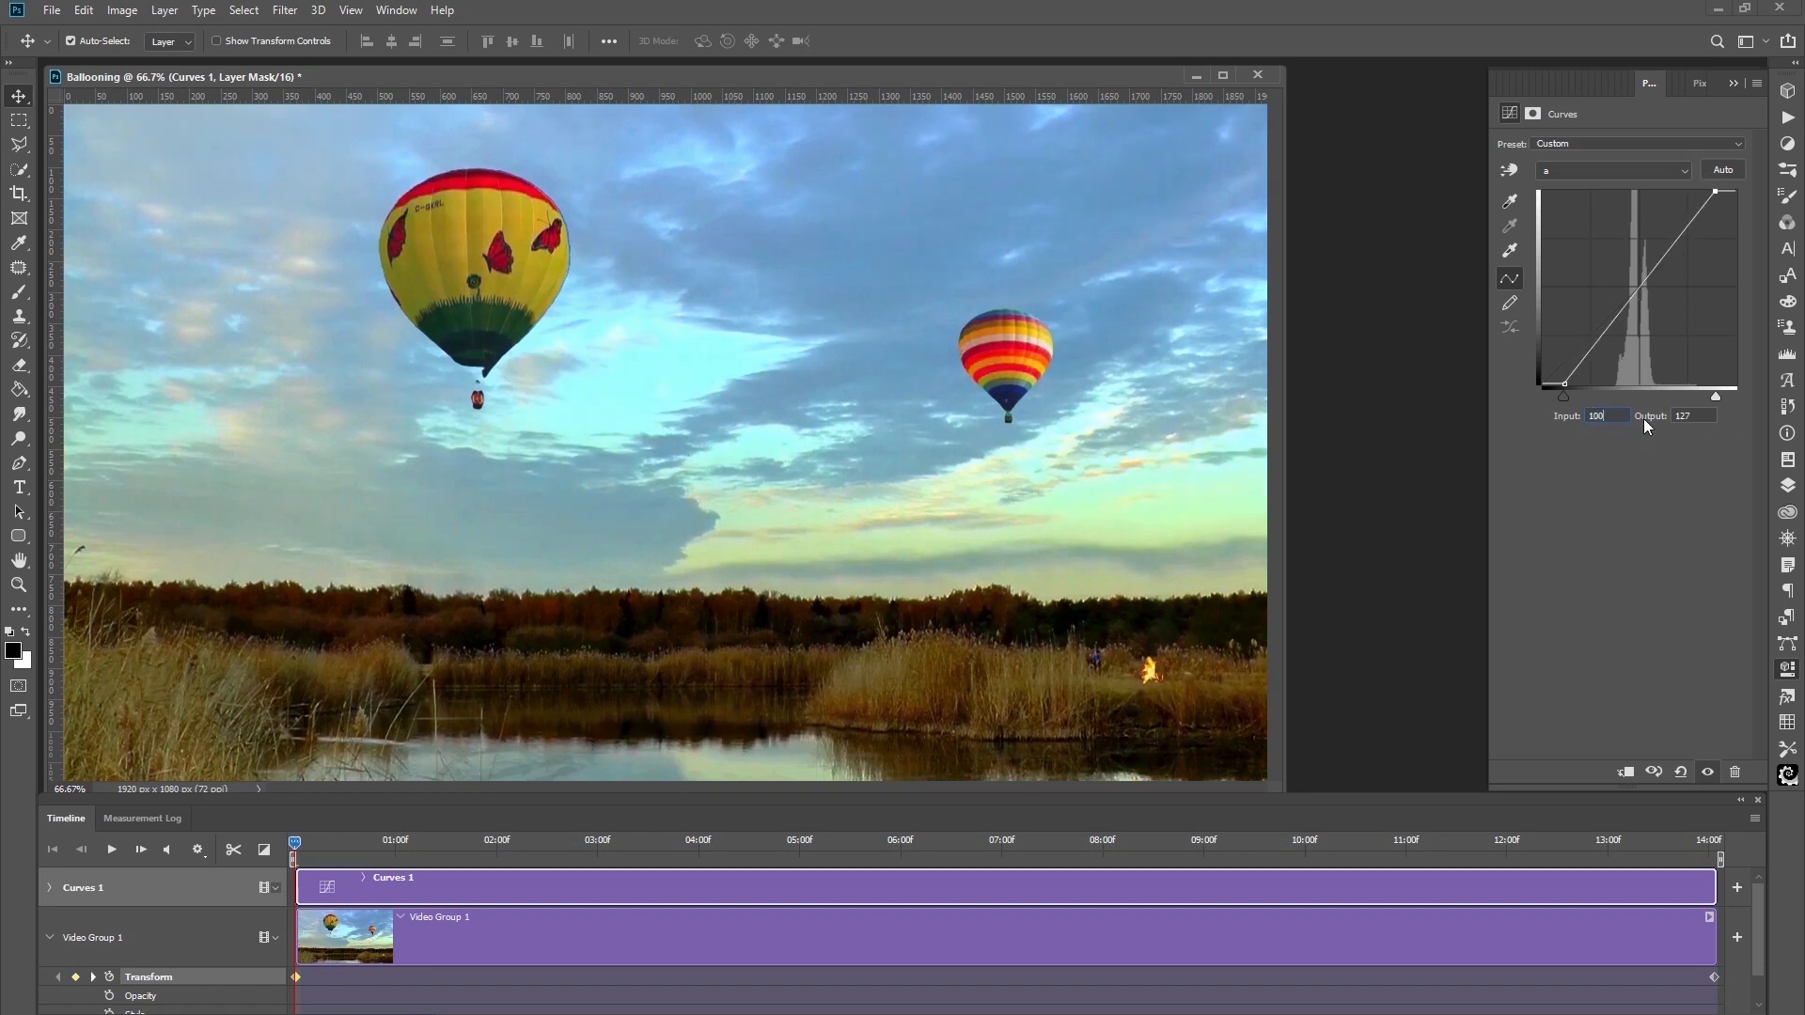
# In the Curves b channel, set the input endpoints to -100 and 100 and return to the layer list.
pyautogui.click(1688, 169)
pyautogui.click(1582, 211)
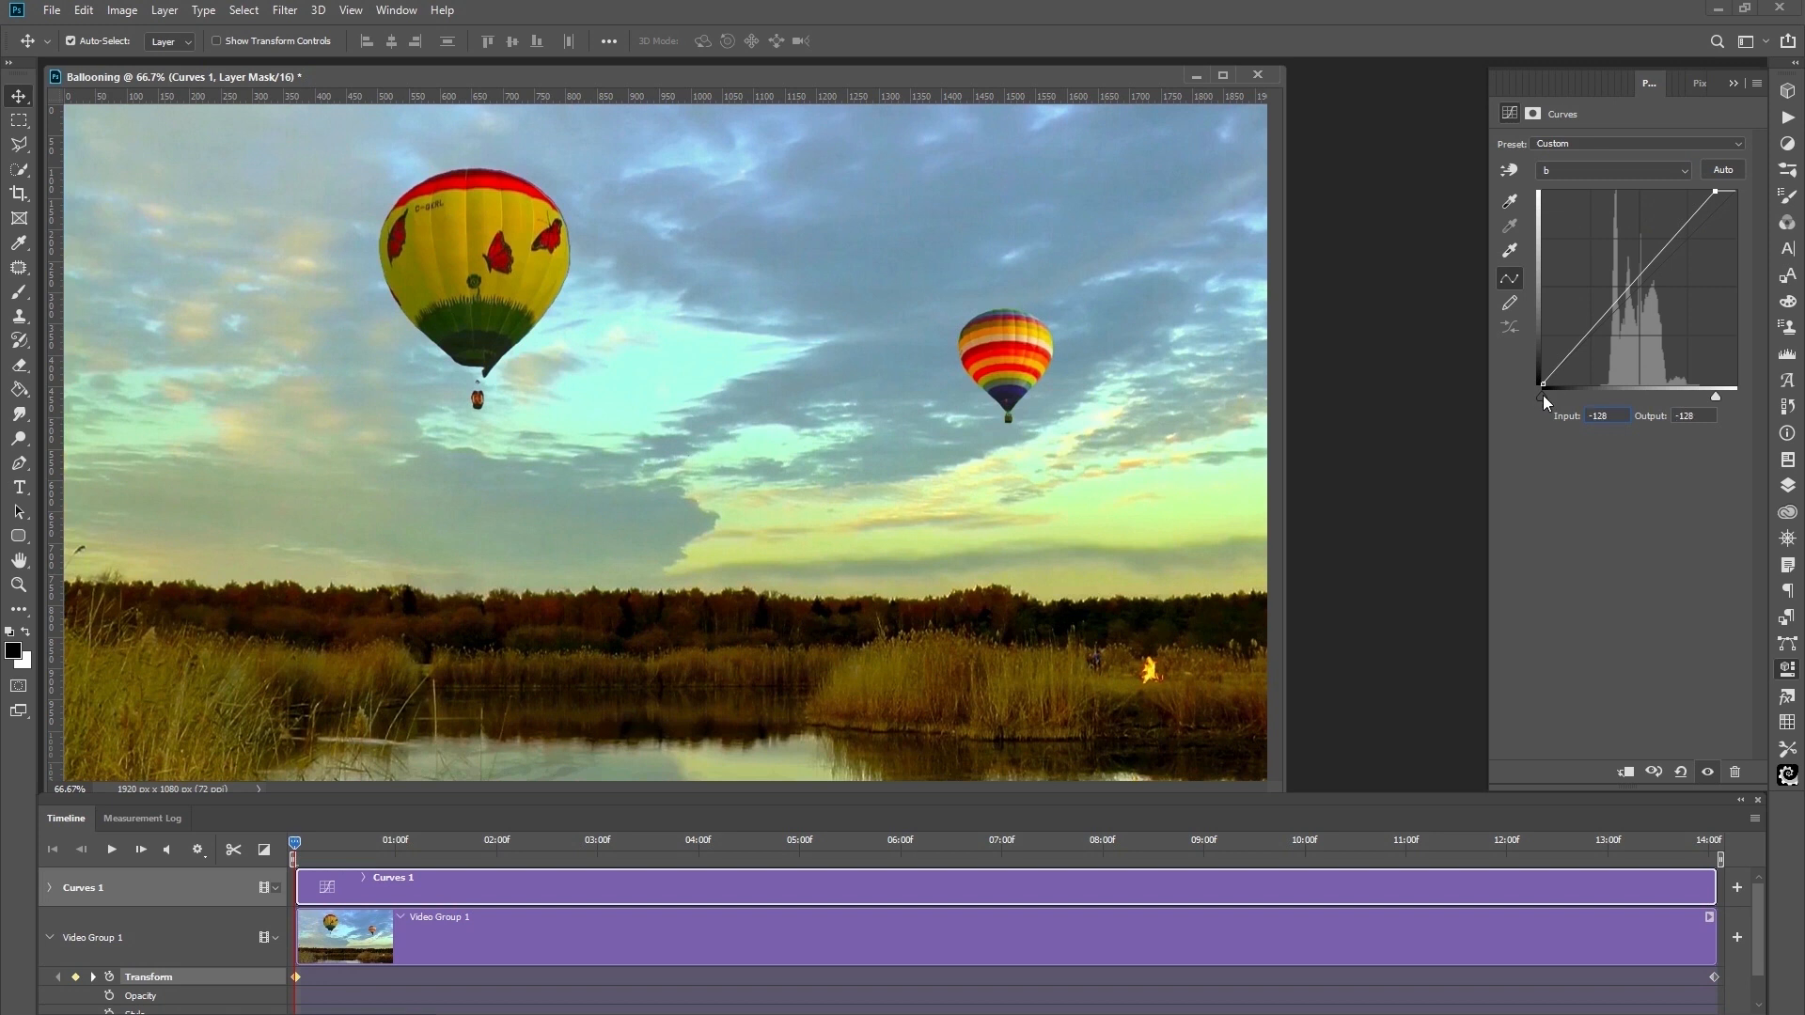
pyautogui.write('-100')
pyautogui.press('Return')
pyautogui.click(1787, 485)
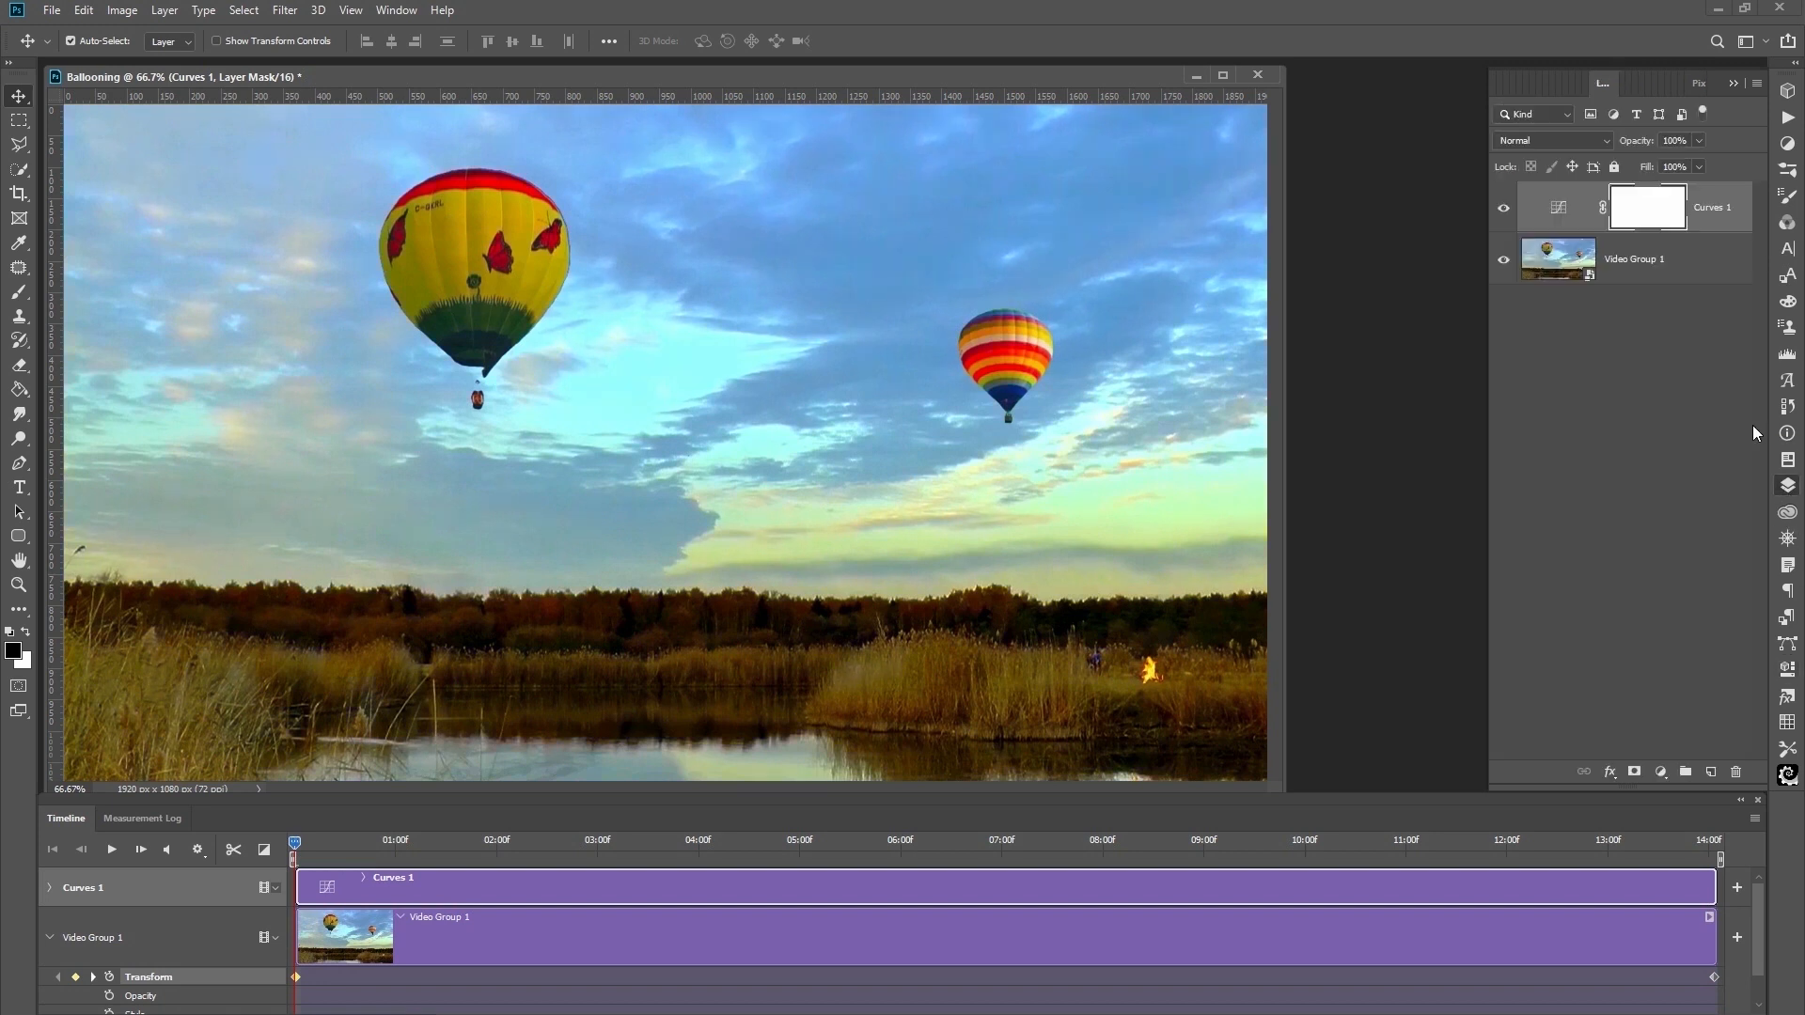
# Group the Curves adjustment and video layers under the name Balloons and convert the group to a smart object.
pyautogui.click(1661, 267)
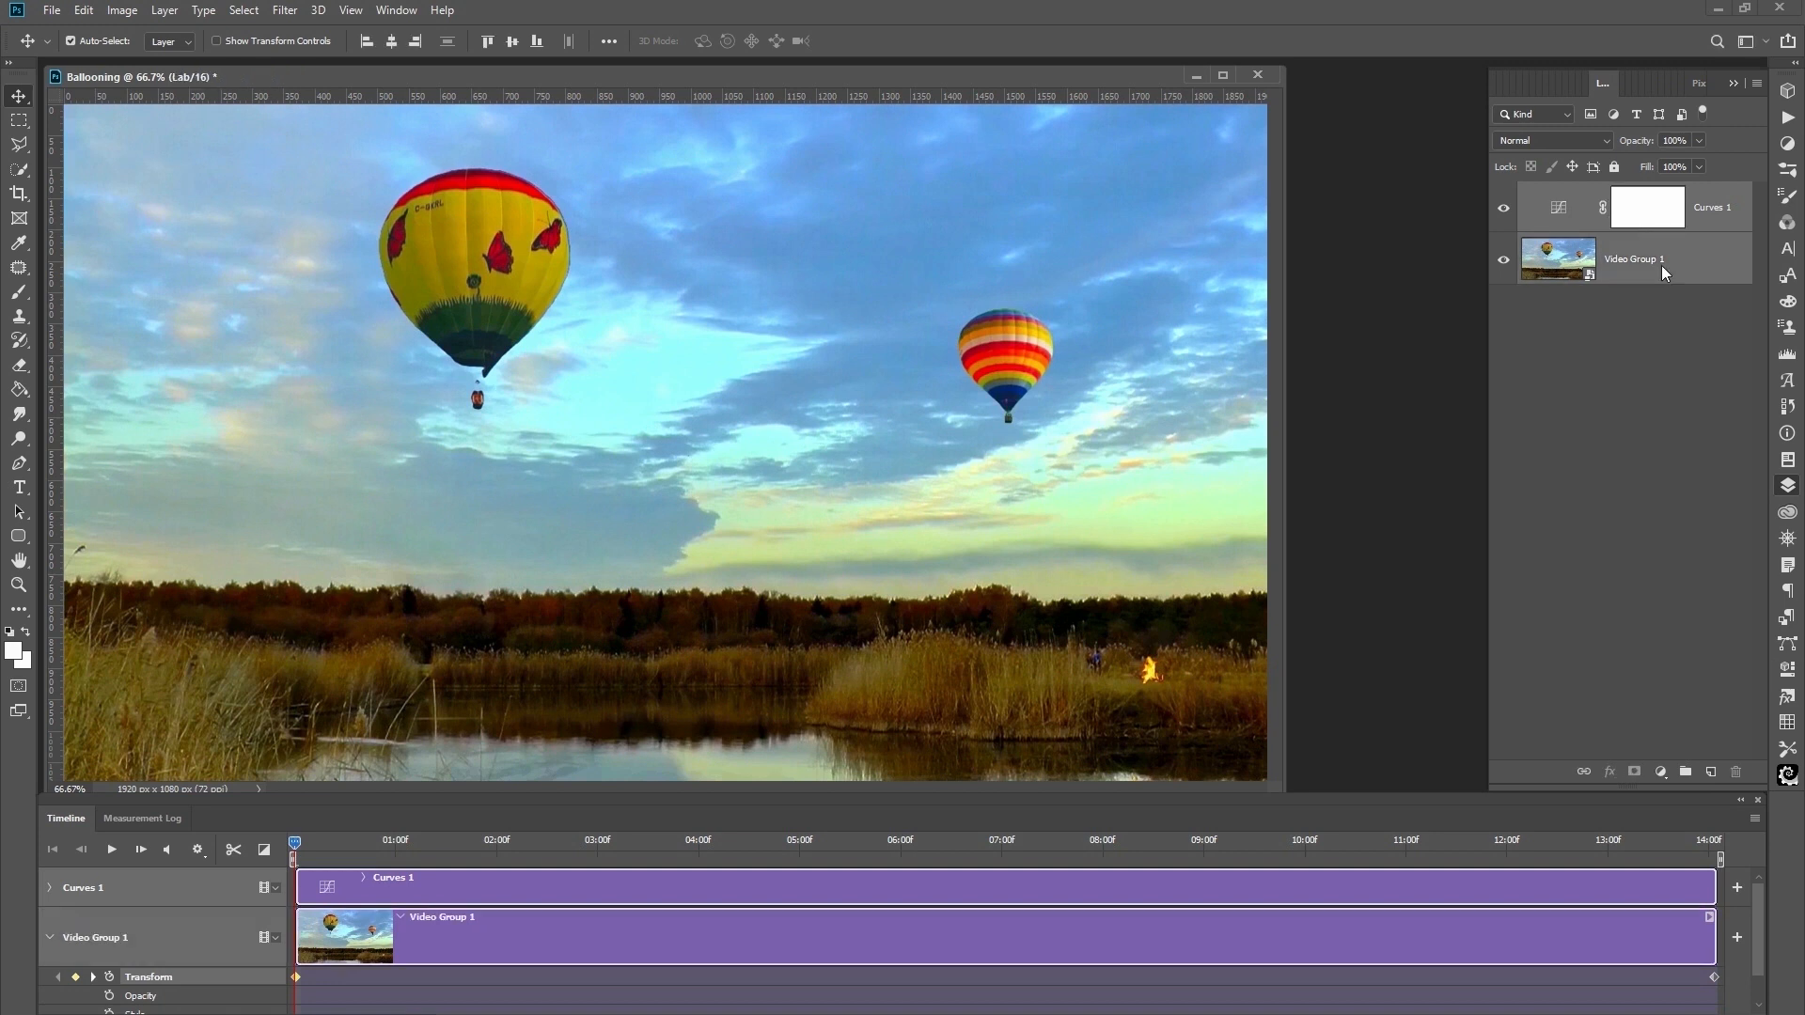
pyautogui.hotkey('ctrl', 'g')
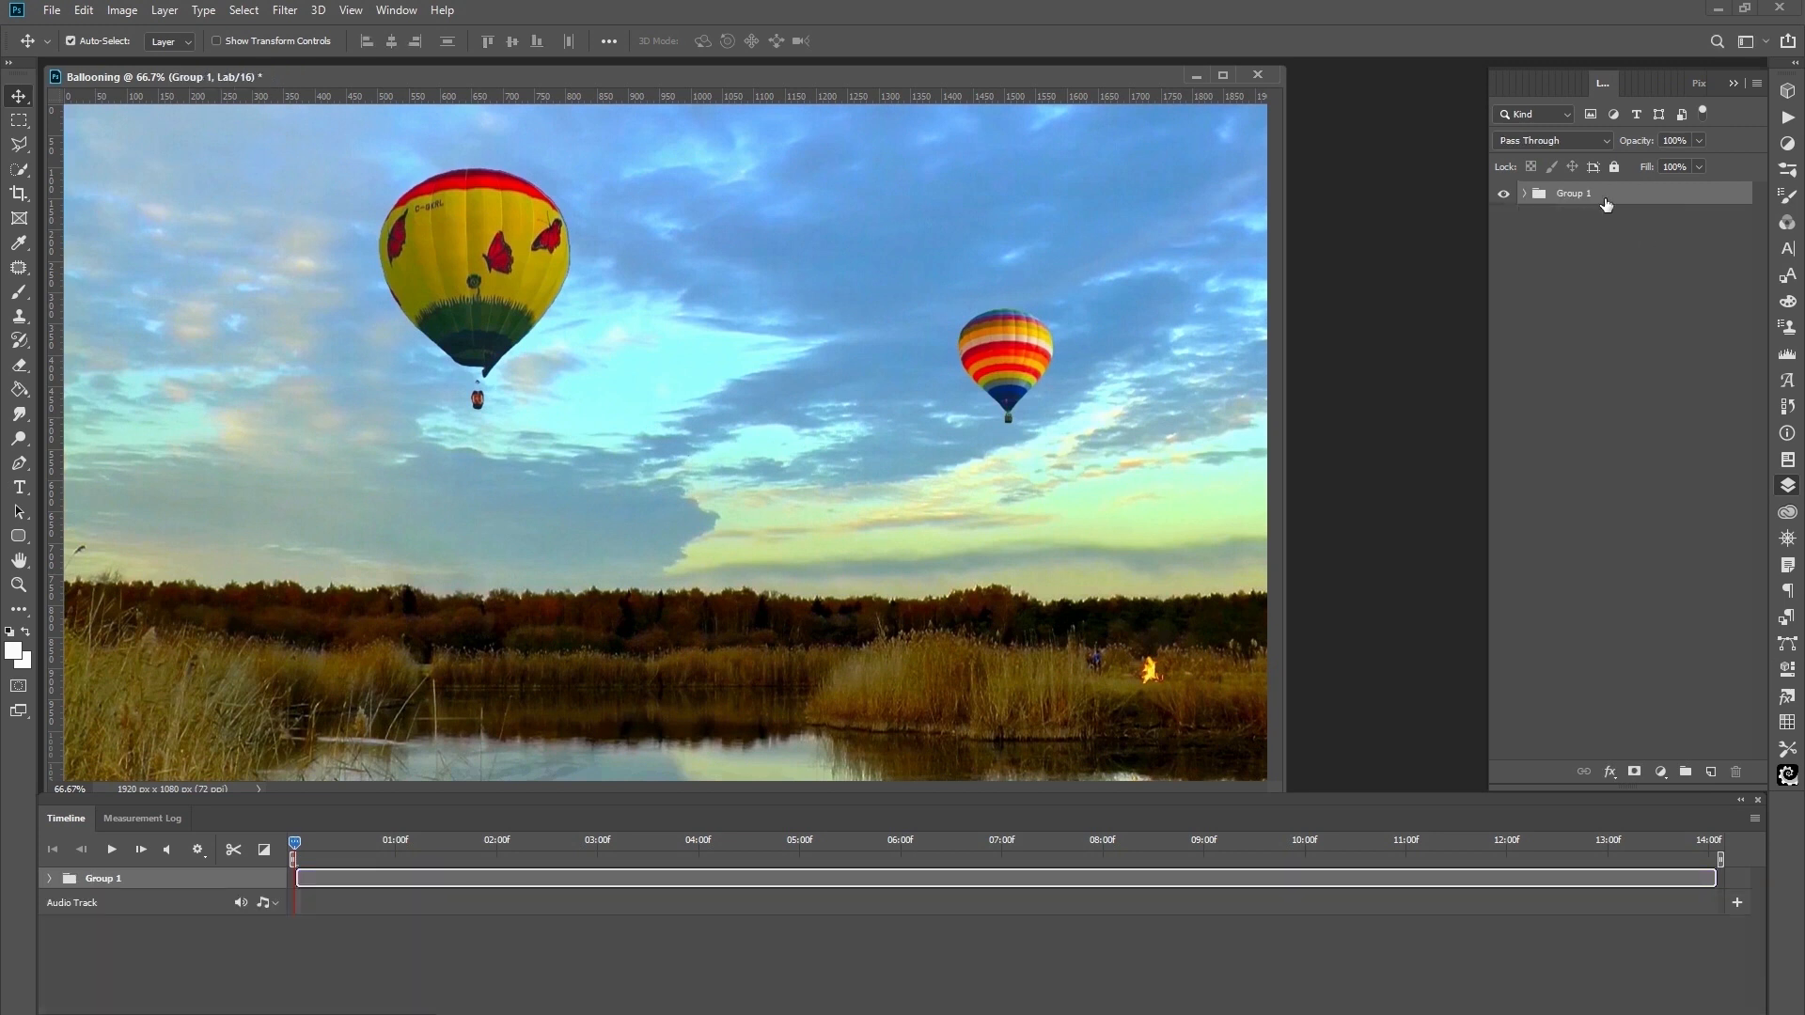
pyautogui.doubleClick(1583, 194)
pyautogui.write('Balloons')
pyautogui.press('Return')
pyautogui.rightClick(1616, 193)
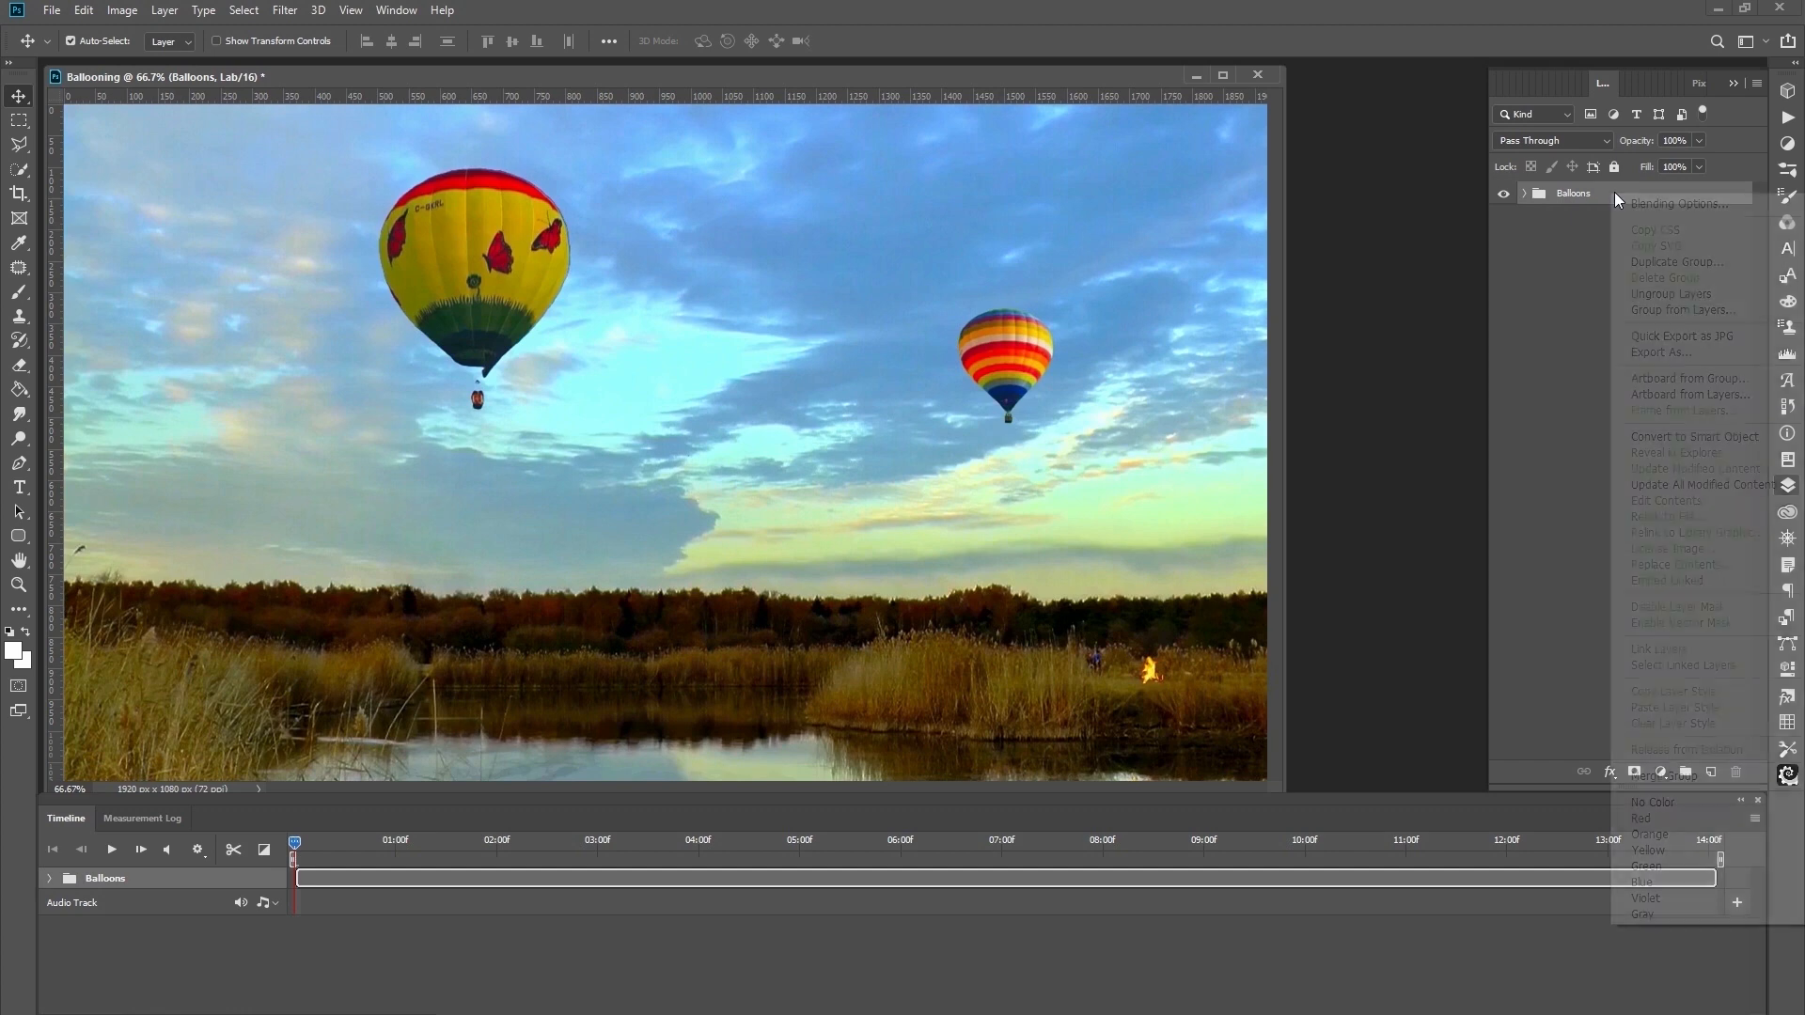
pyautogui.click(1688, 437)
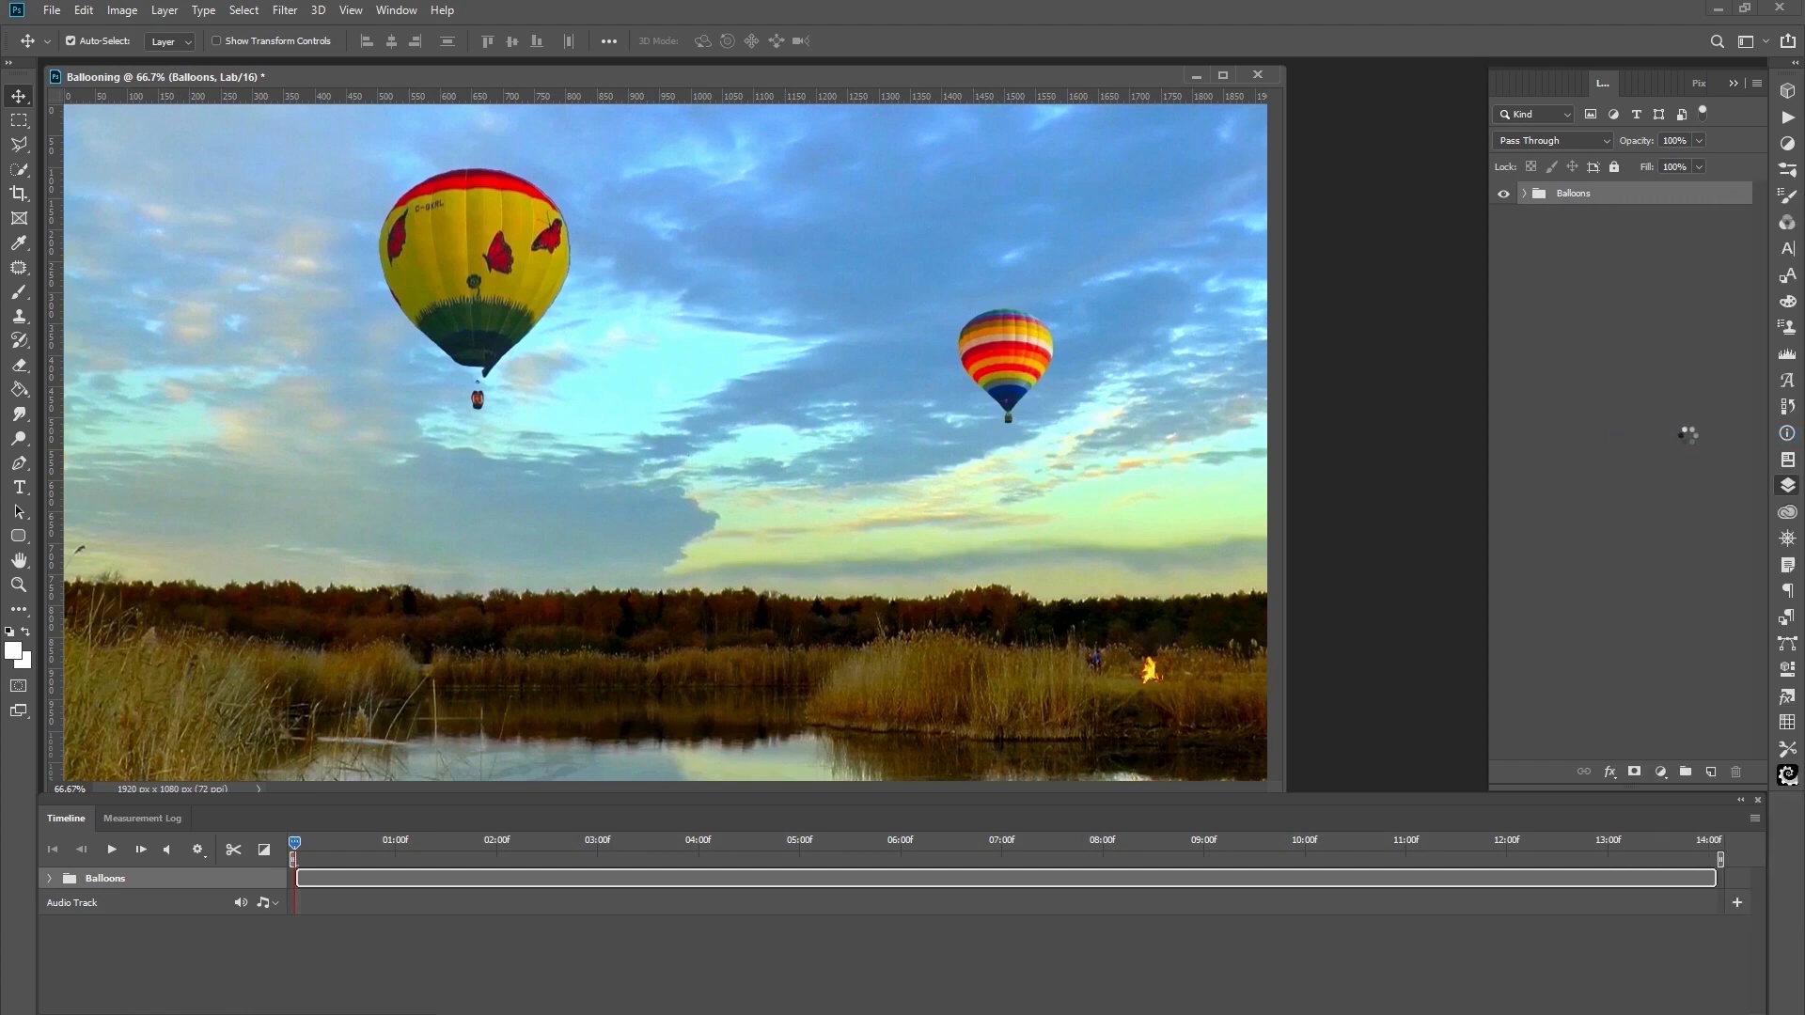
# Open the Jumper.mp4 video as a separate document and collapse its video group in the layer list.
pyautogui.click(71, 41)
pyautogui.hotkey('ctrl', 'o')
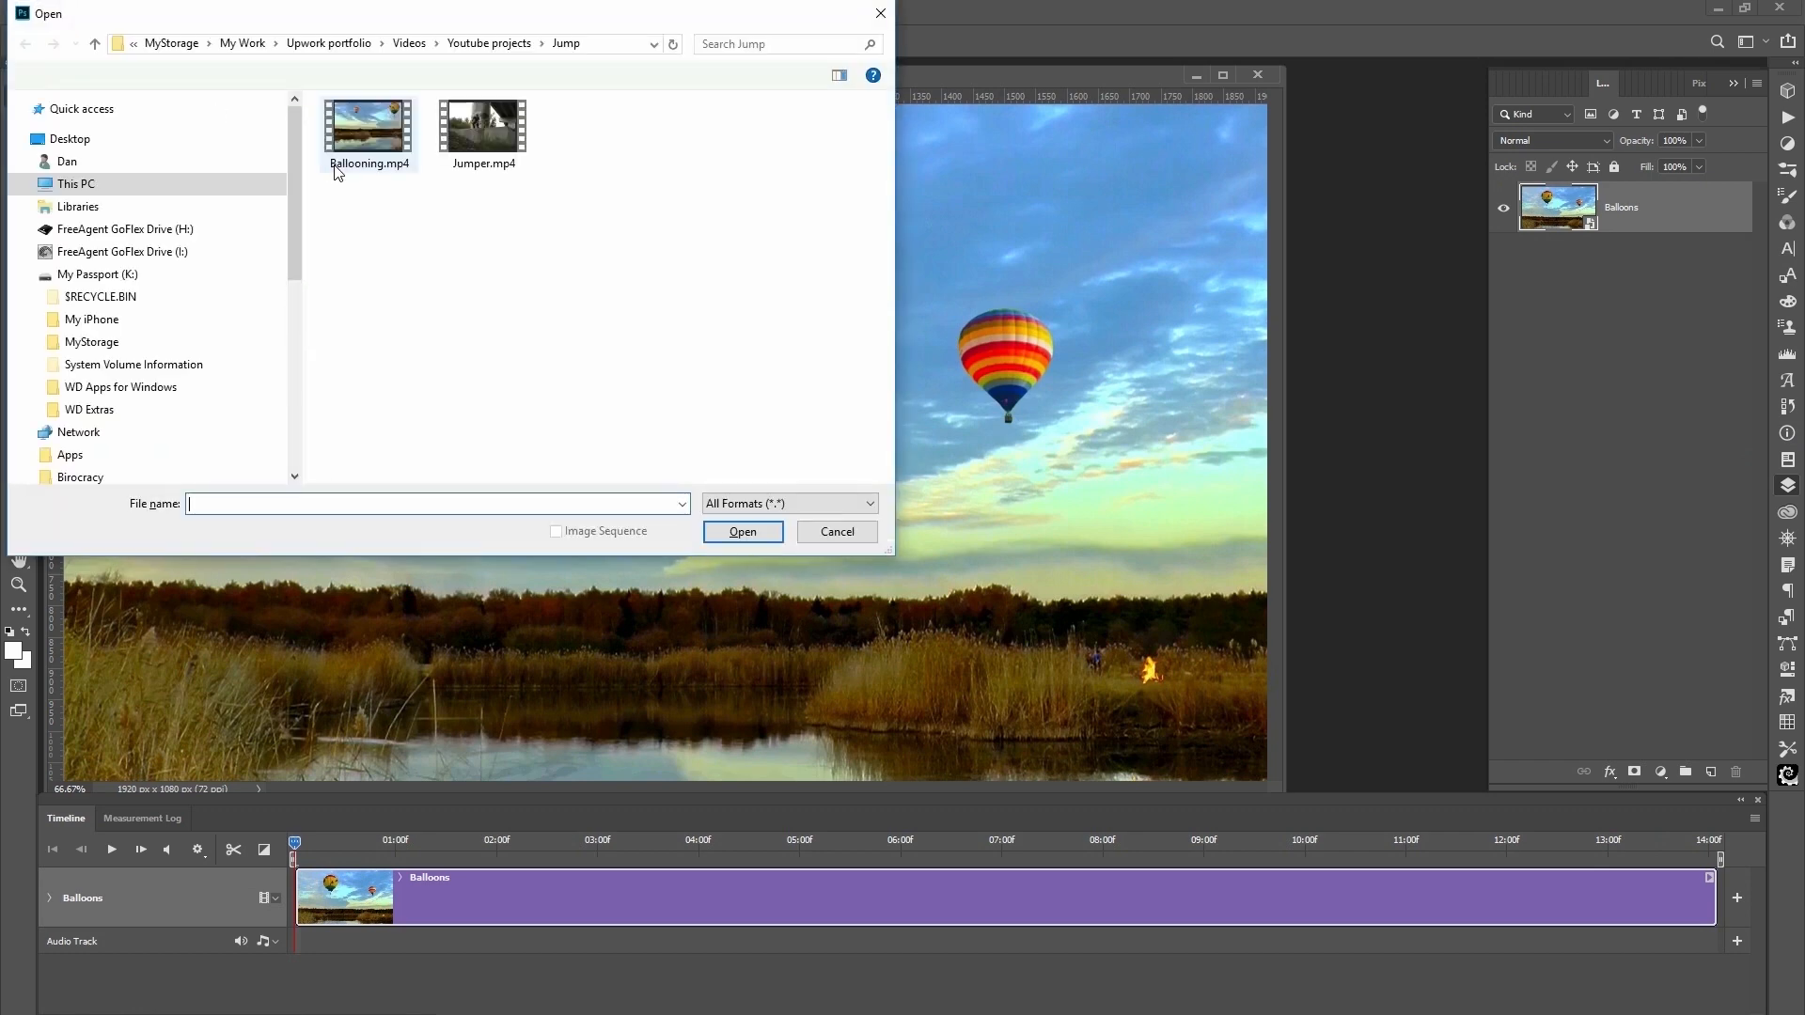
pyautogui.click(503, 141)
pyautogui.click(740, 531)
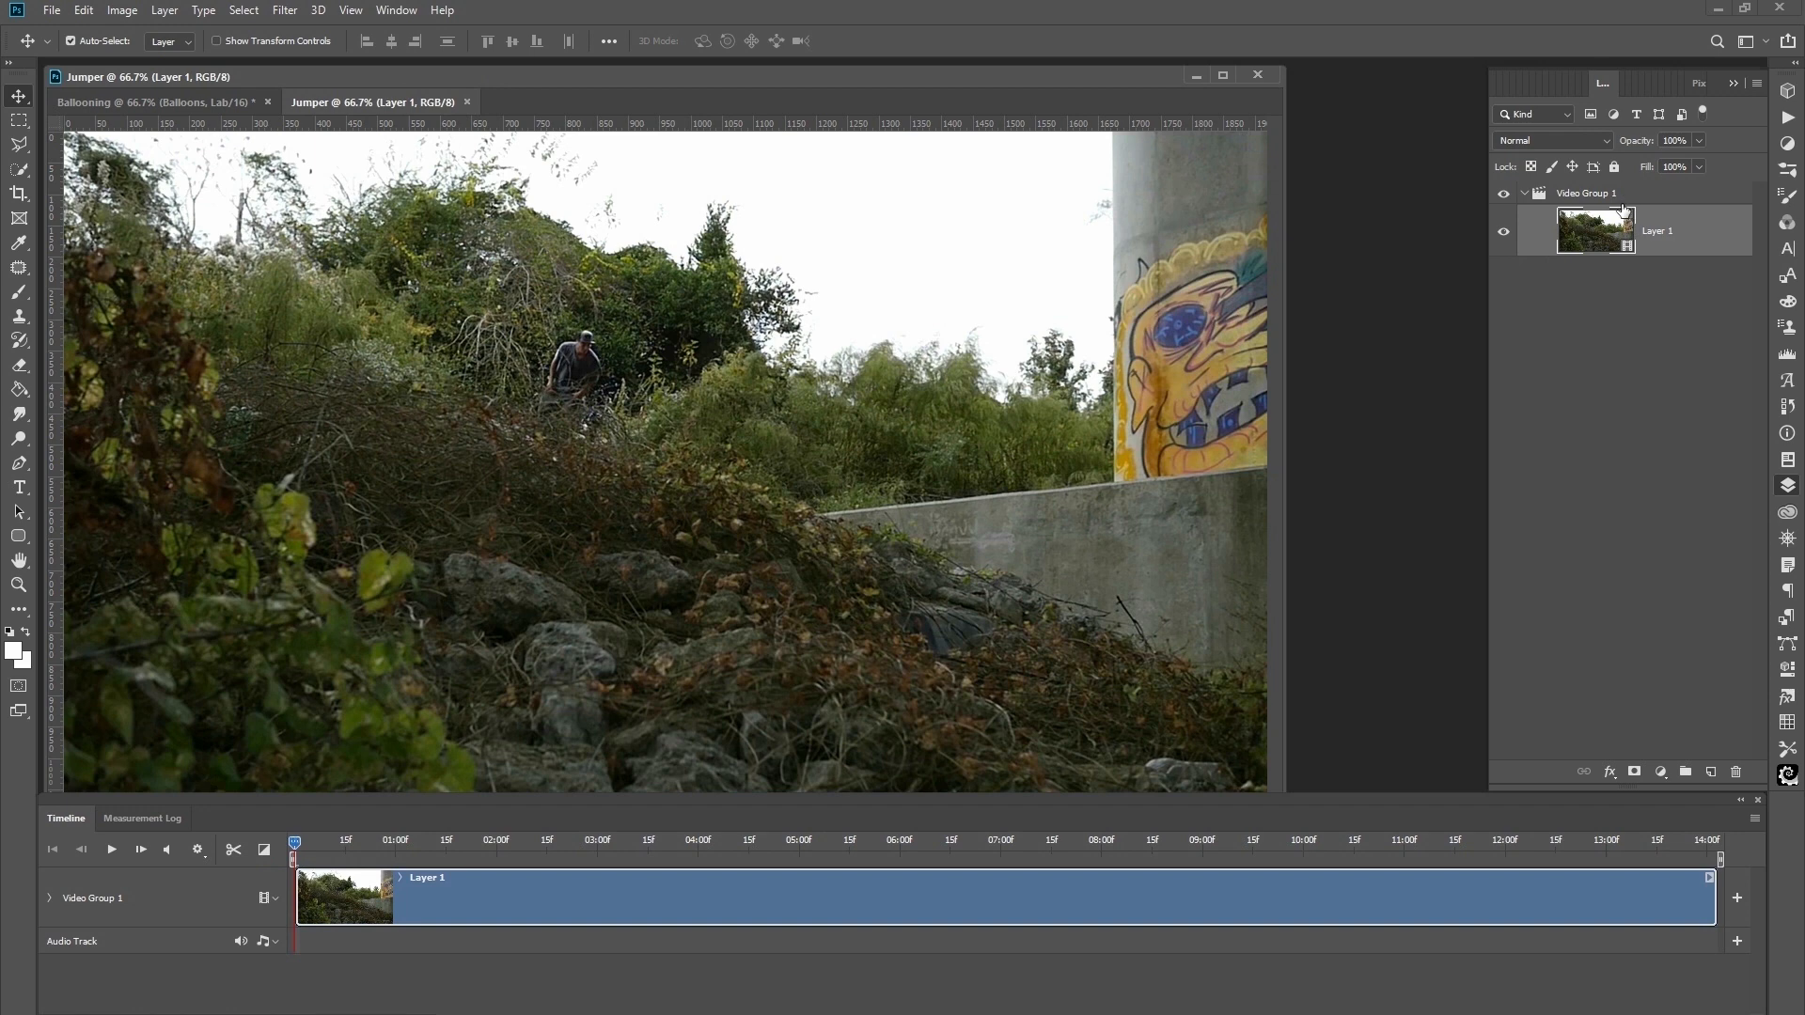
pyautogui.click(1526, 195)
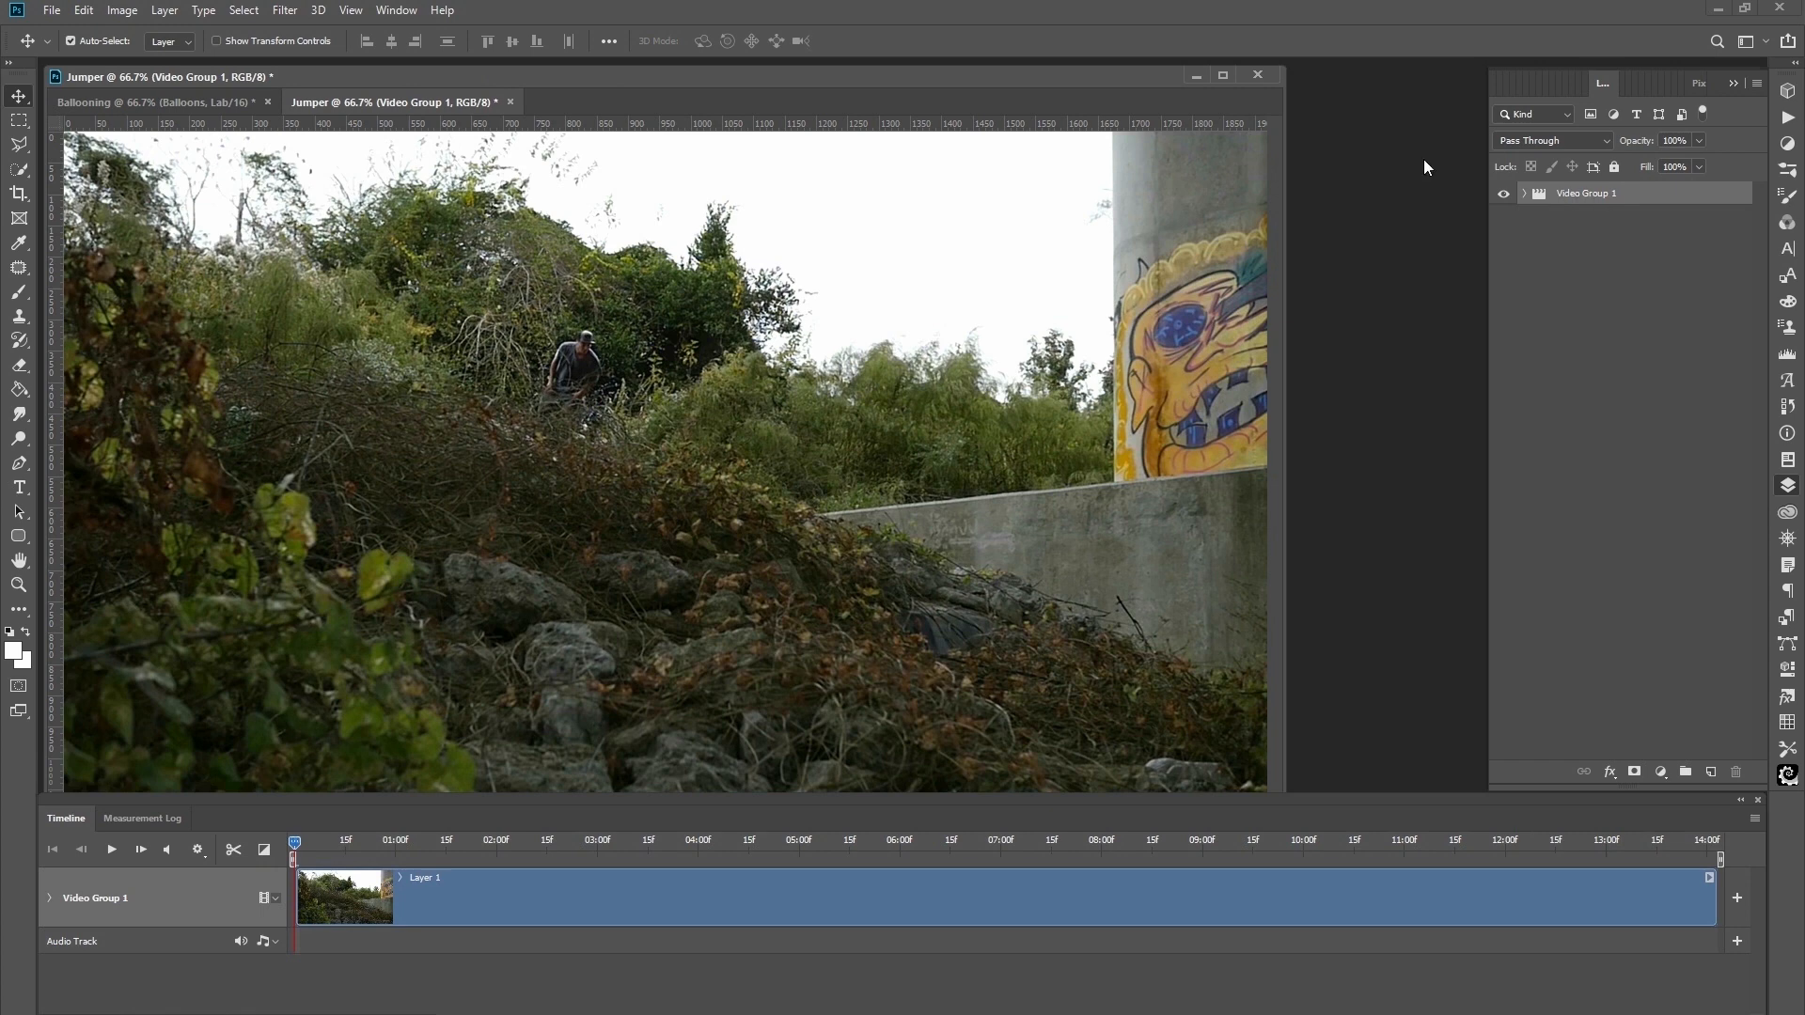
# Convert the Jumper document to 16 bits per channel and Lab Color without merging its layers.
pyautogui.click(117, 16)
pyautogui.moveTo(168, 31)
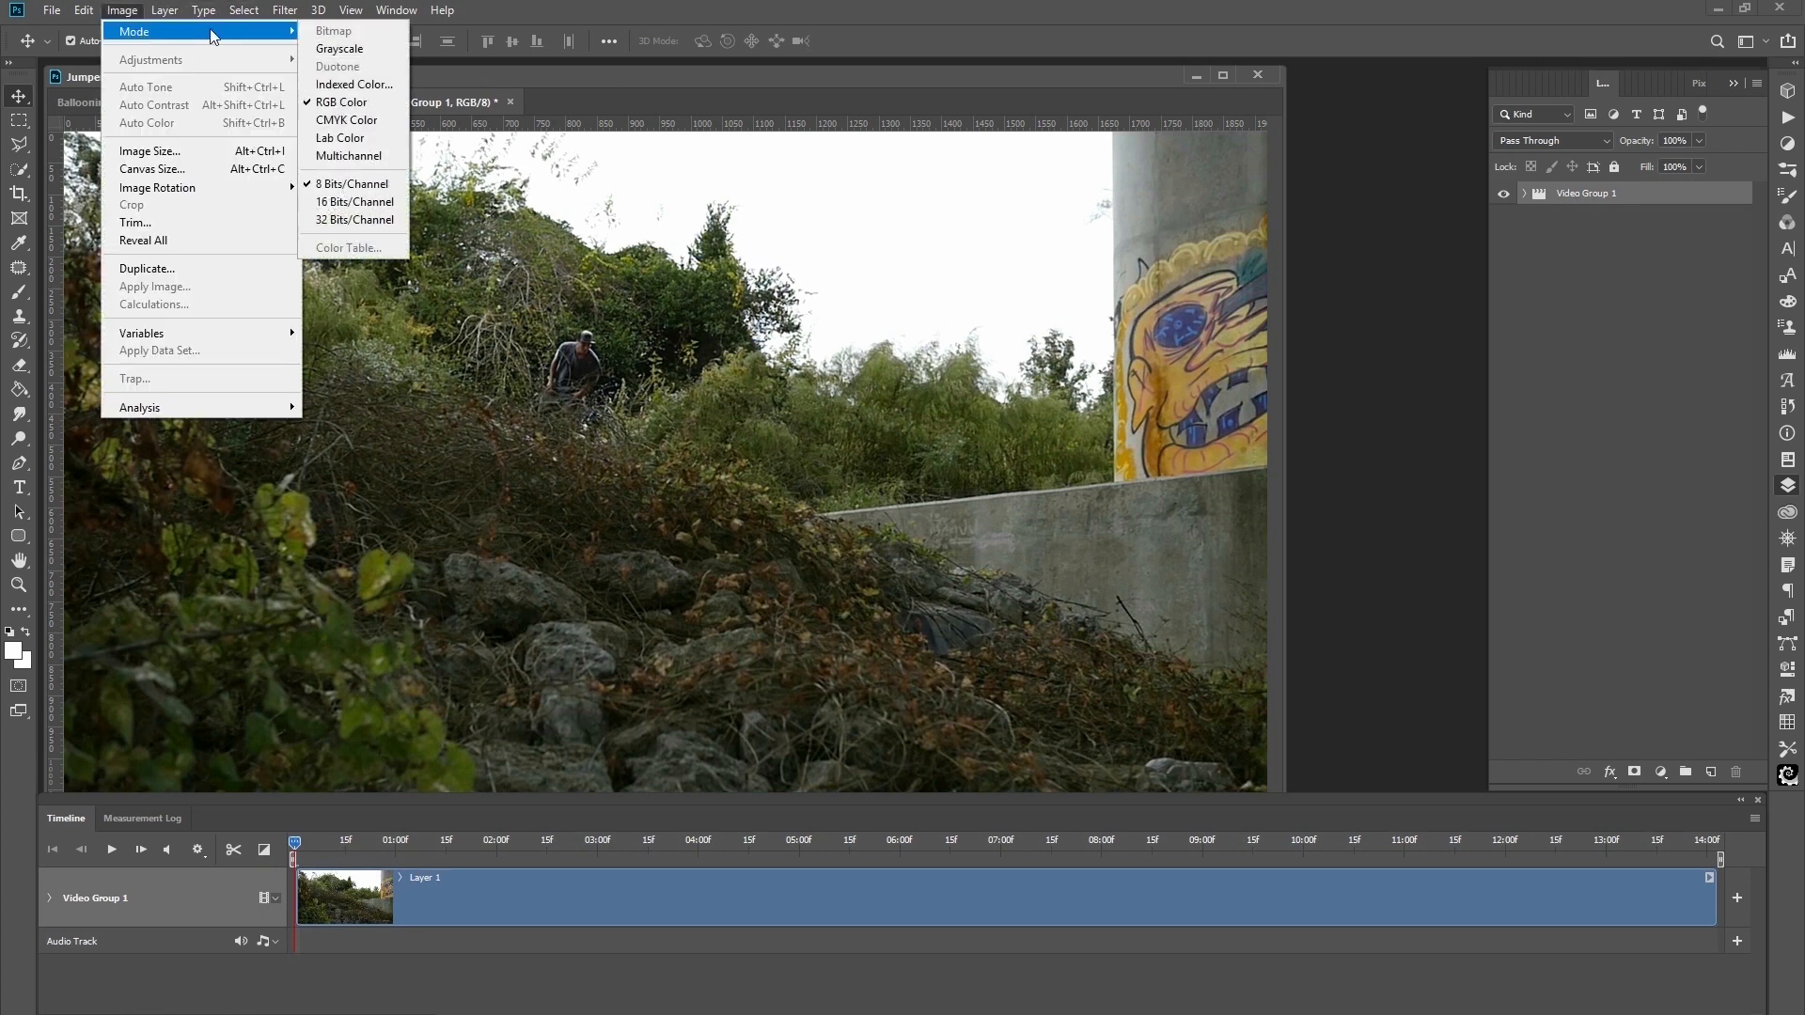
pyautogui.click(353, 203)
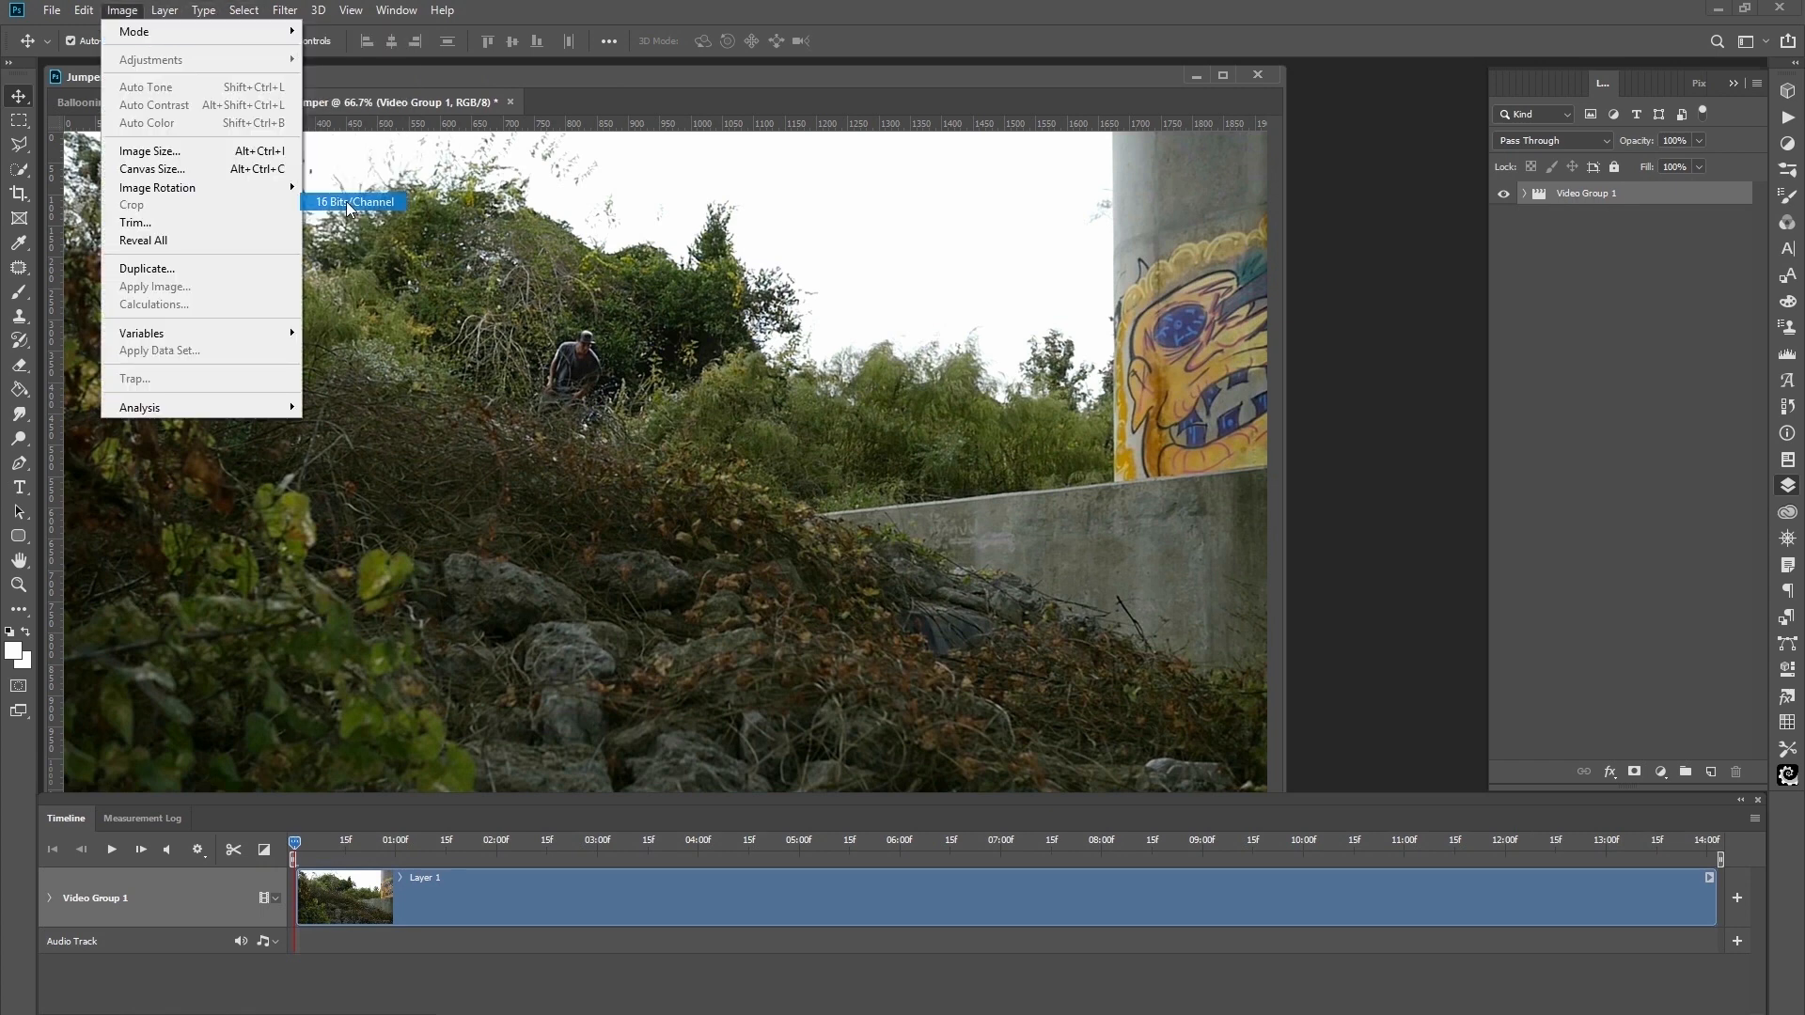
pyautogui.click(127, 11)
pyautogui.moveTo(141, 32)
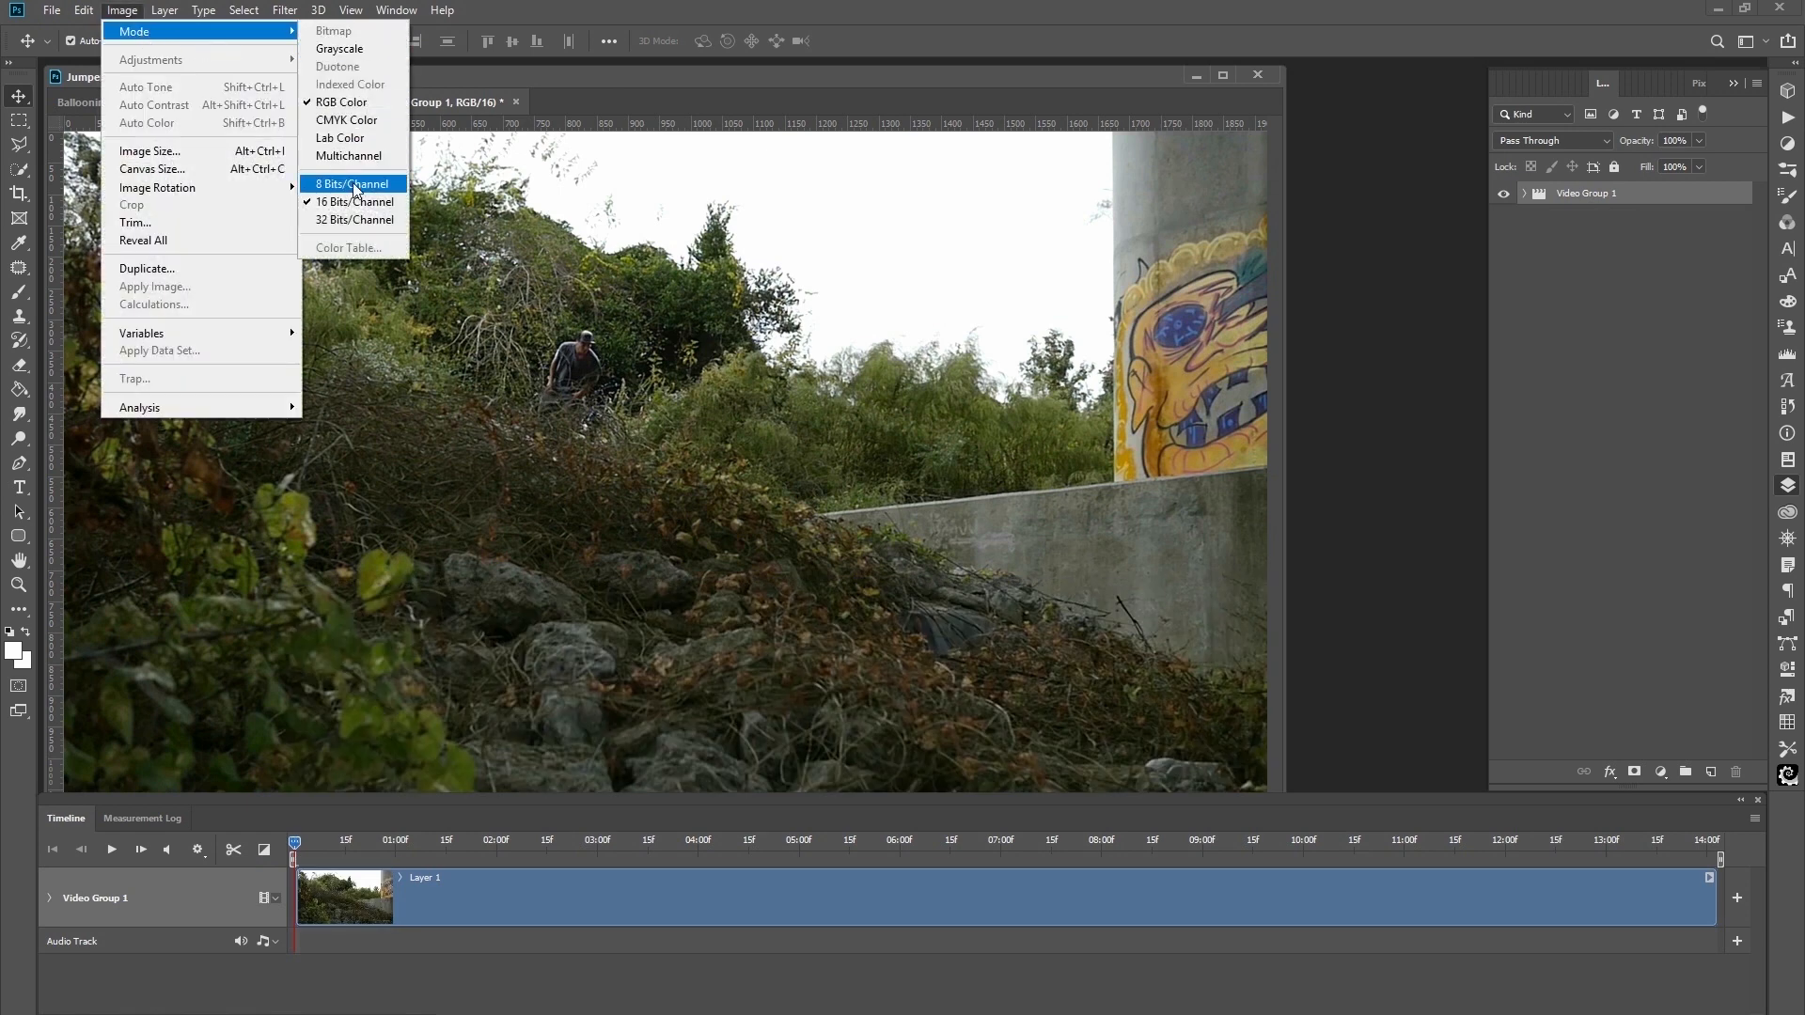
pyautogui.click(340, 138)
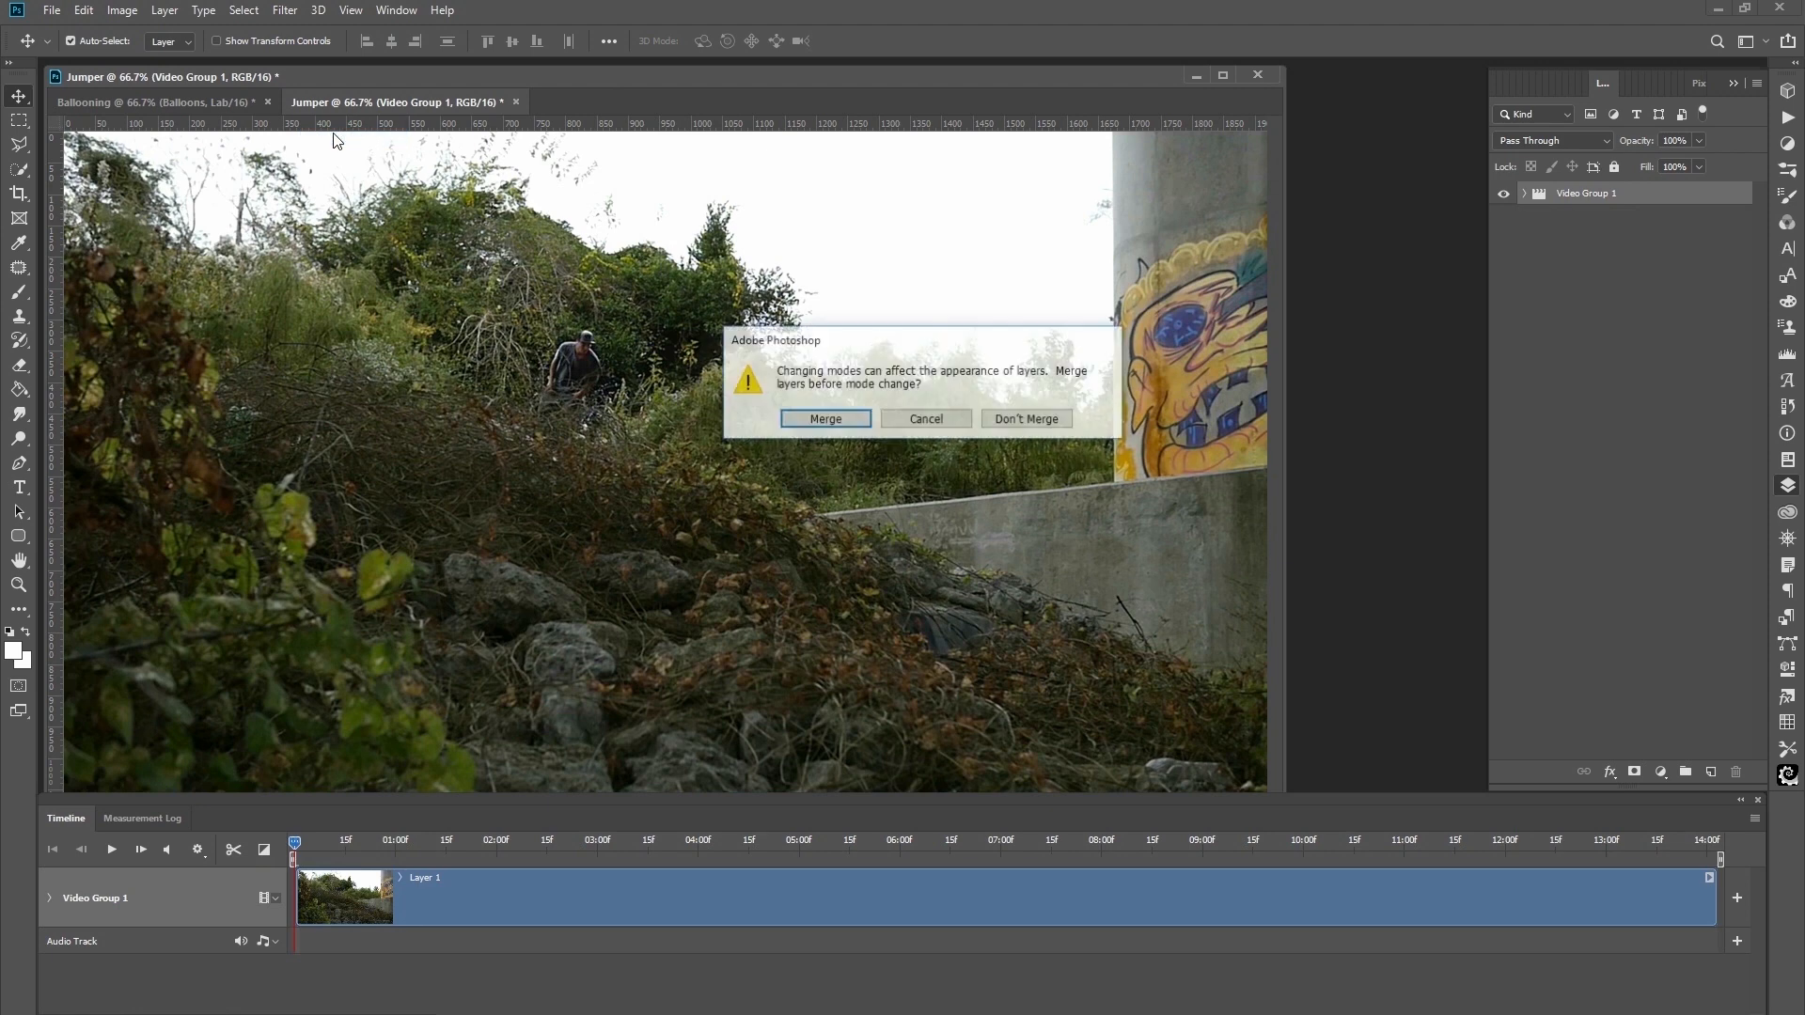
pyautogui.click(1057, 421)
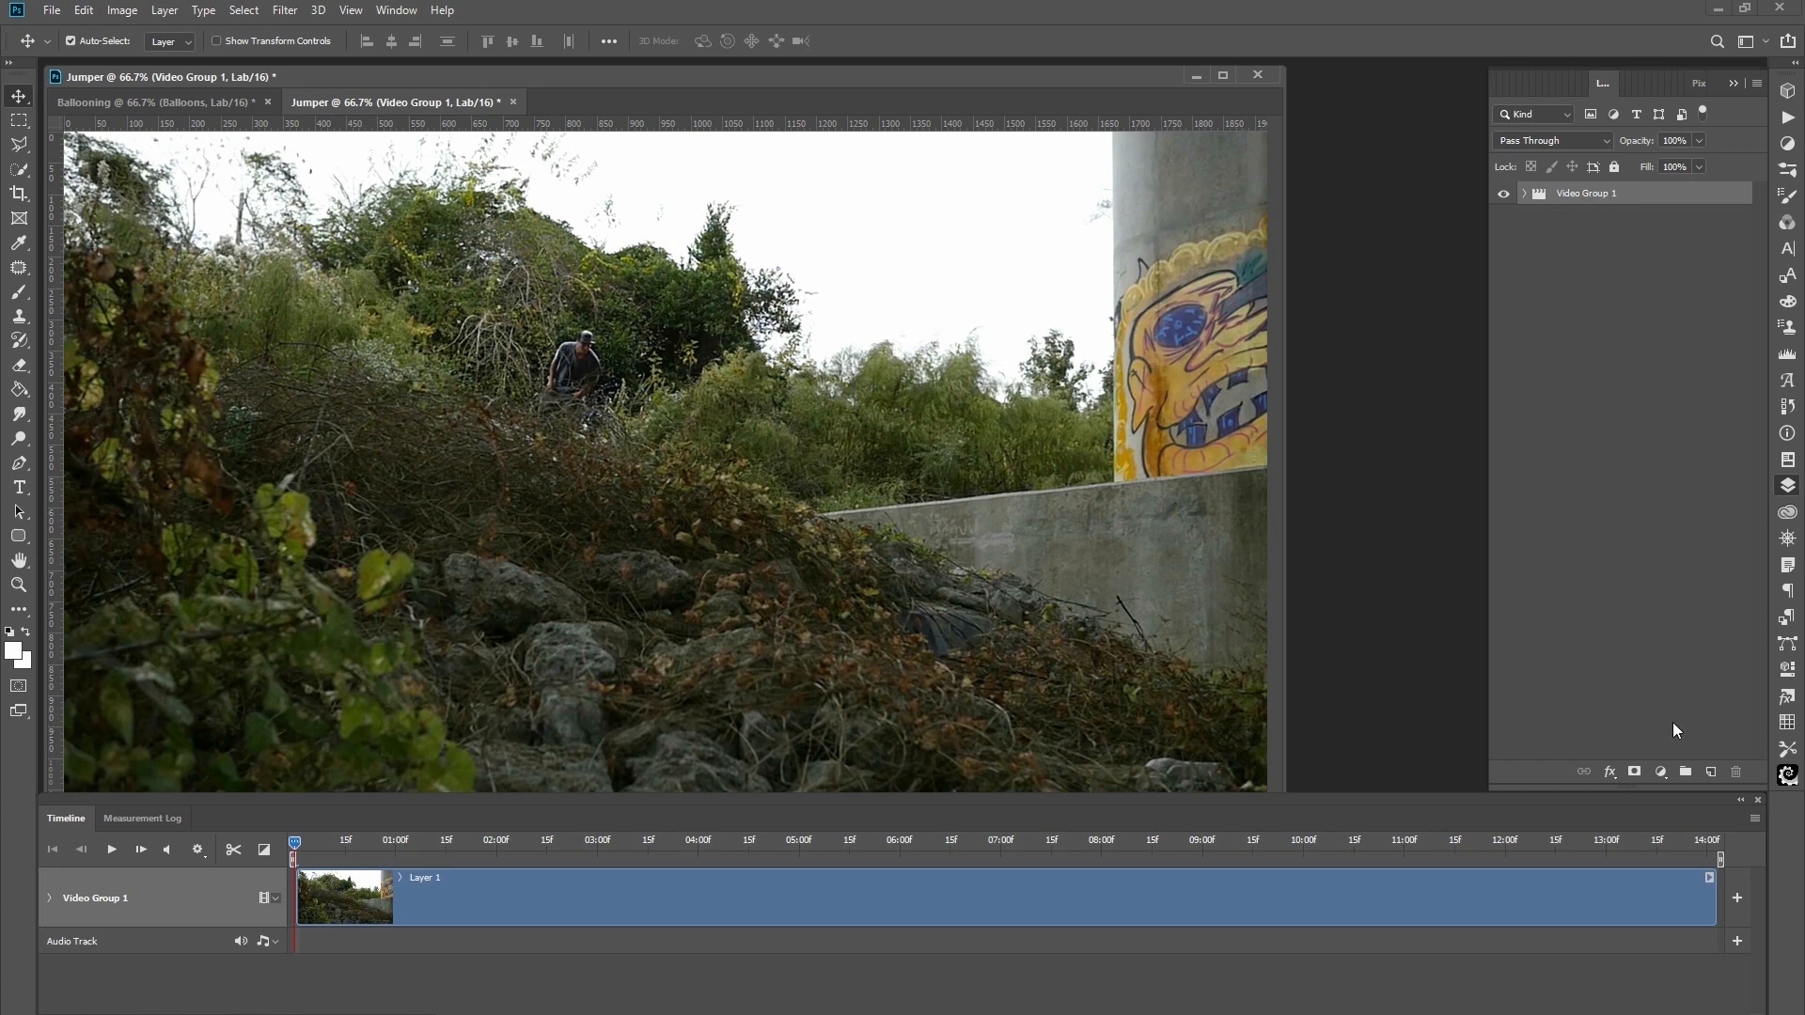
# Add a Curves adjustment layer above the Jumper video and set its a channel input endpoints to -75 and 75.
pyautogui.click(1660, 773)
pyautogui.click(1683, 885)
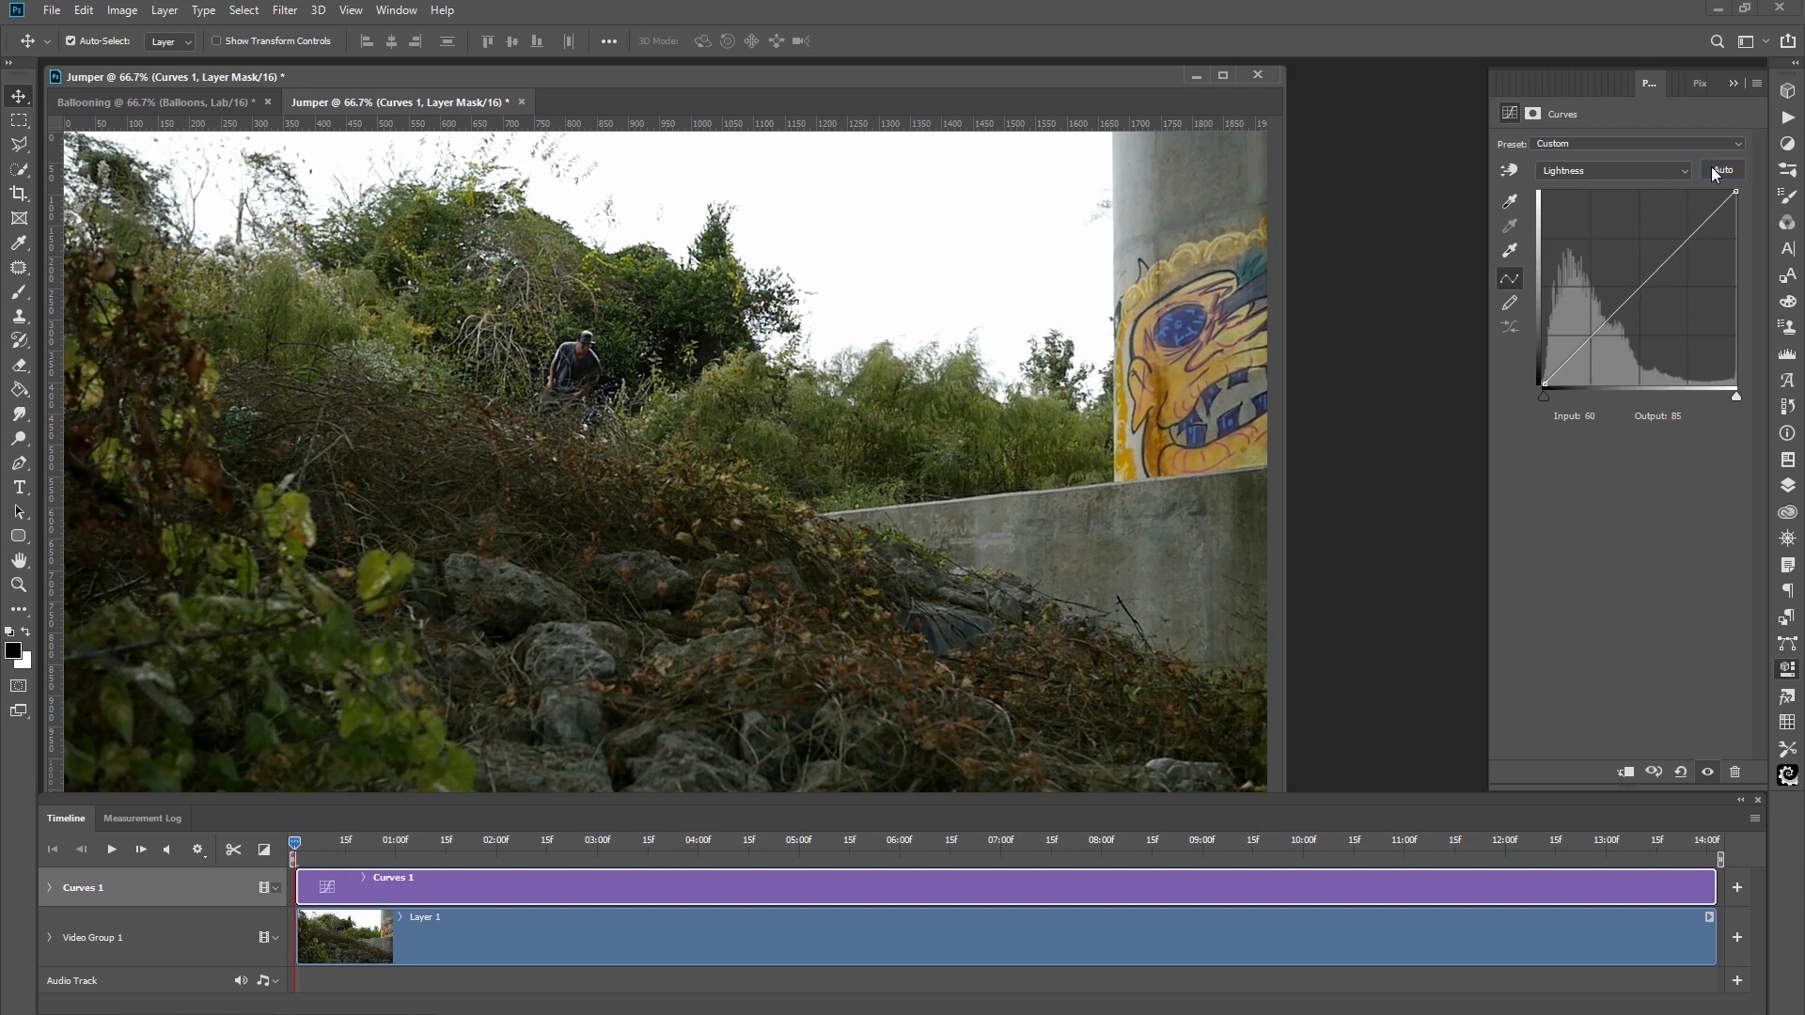
pyautogui.click(1681, 170)
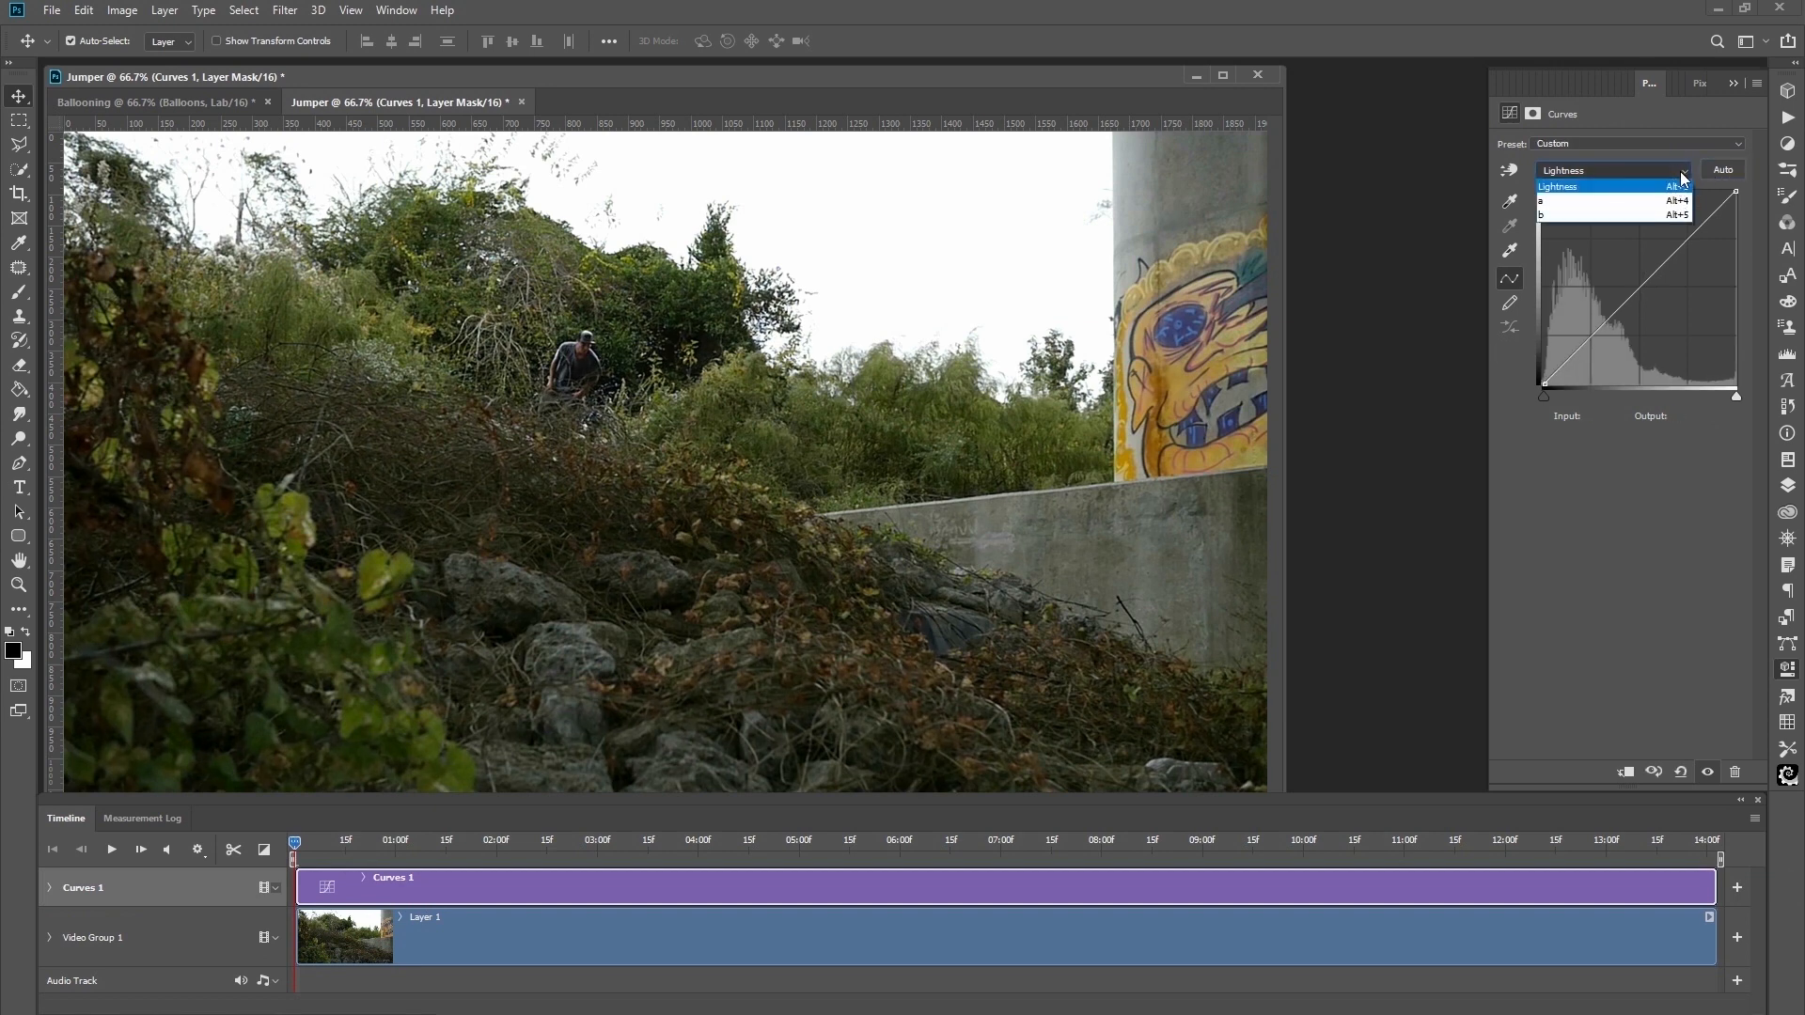
pyautogui.click(1546, 201)
pyautogui.click(1543, 398)
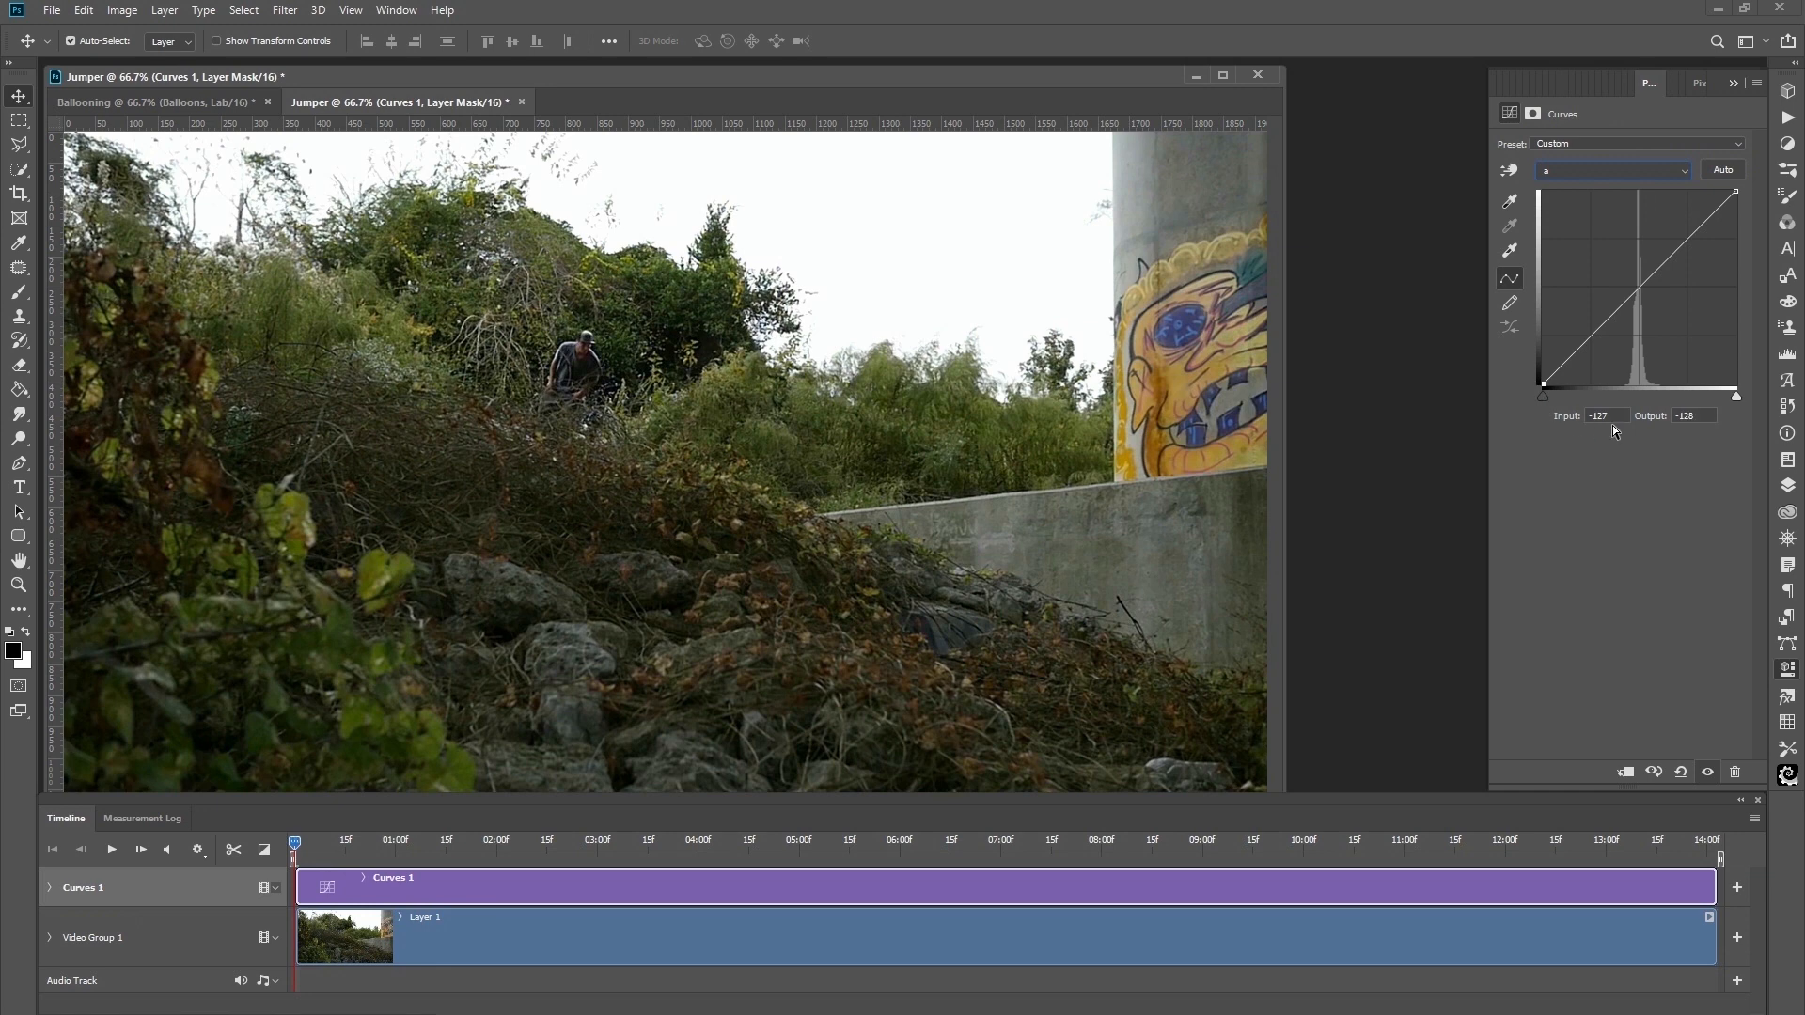
pyautogui.write('75')
pyautogui.click(1735, 396)
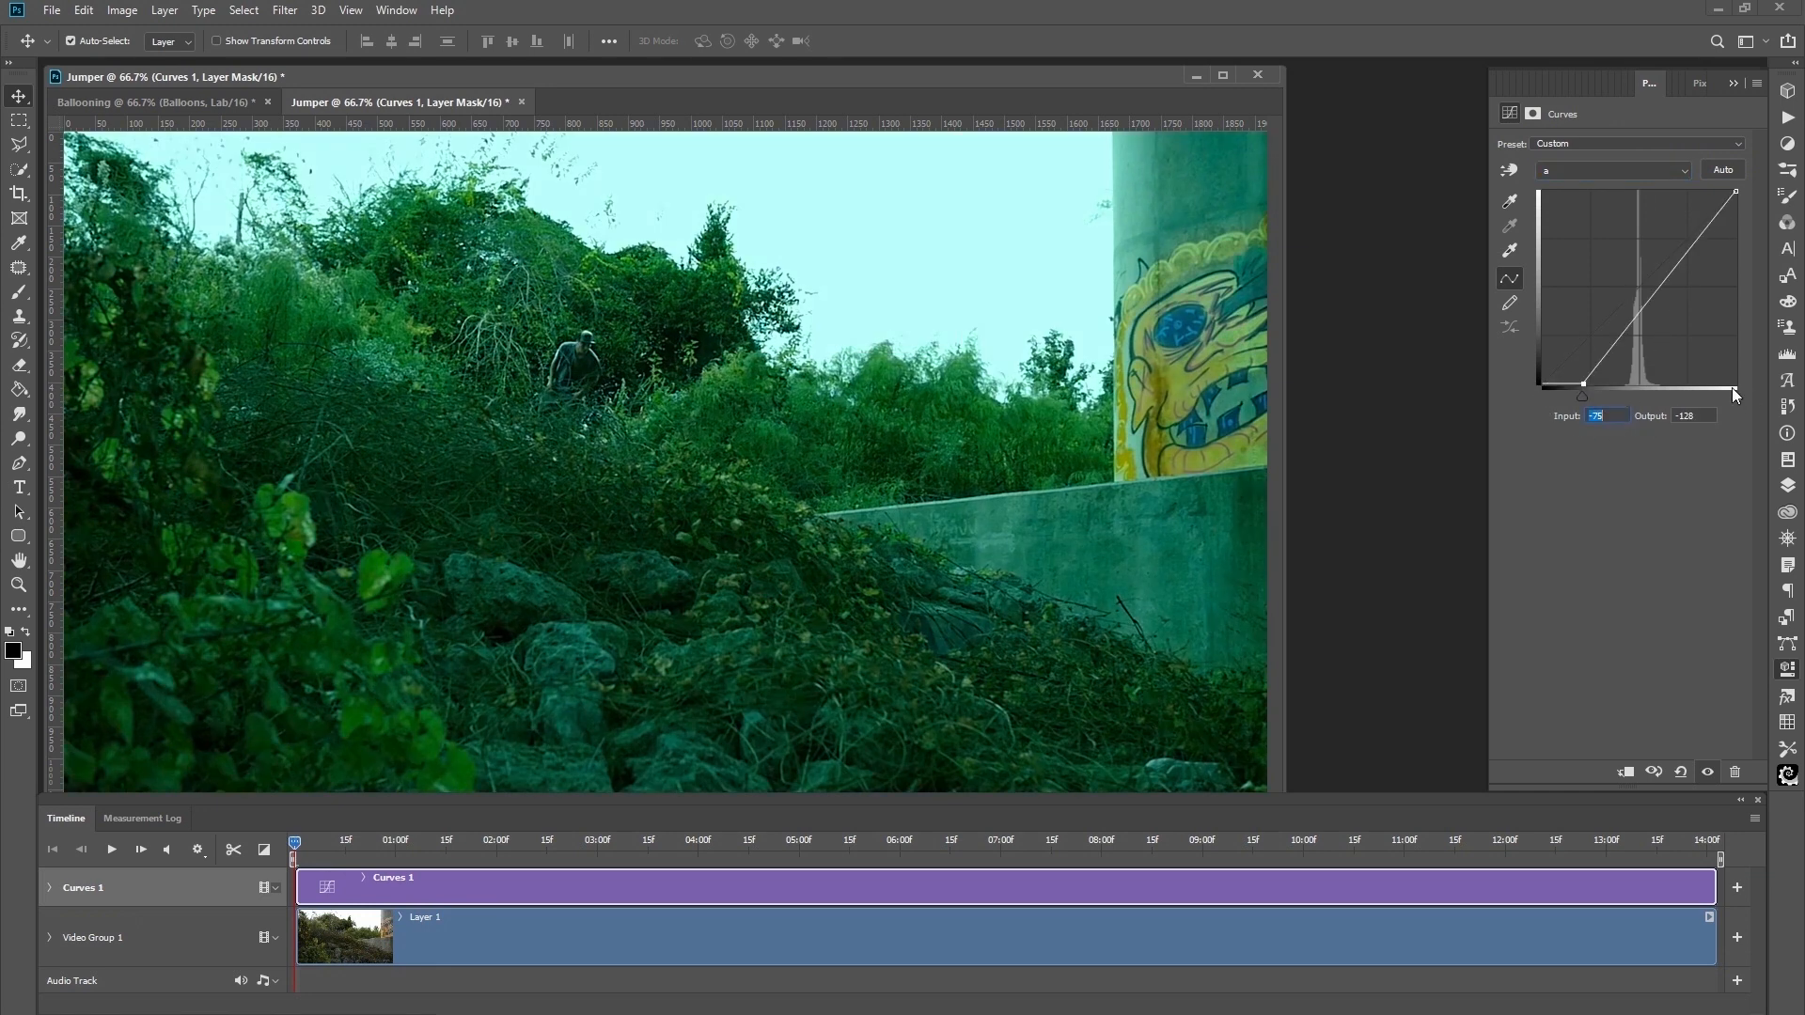
pyautogui.moveTo(1612, 416); pyautogui.dragTo(1503, 419)
pyautogui.write('75')
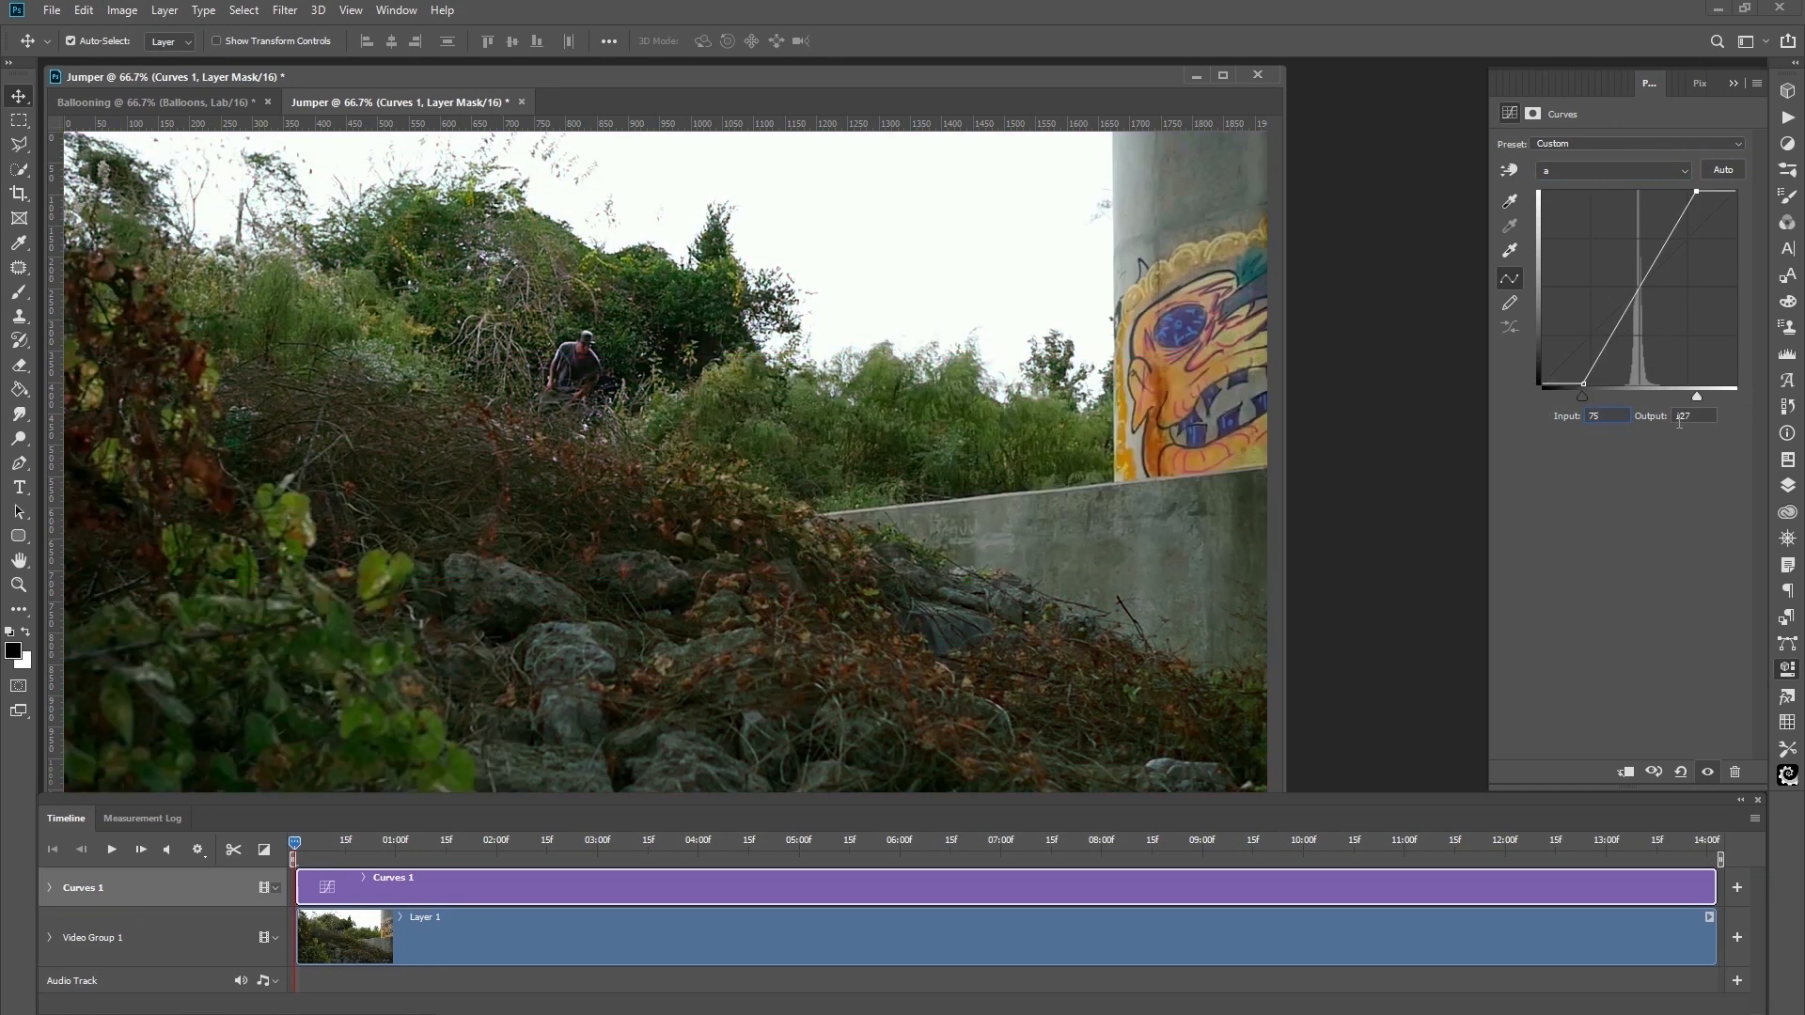
# In the Curves b channel, set the white point input to 75 and the black point input to -75.
pyautogui.click(1683, 171)
pyautogui.click(1583, 224)
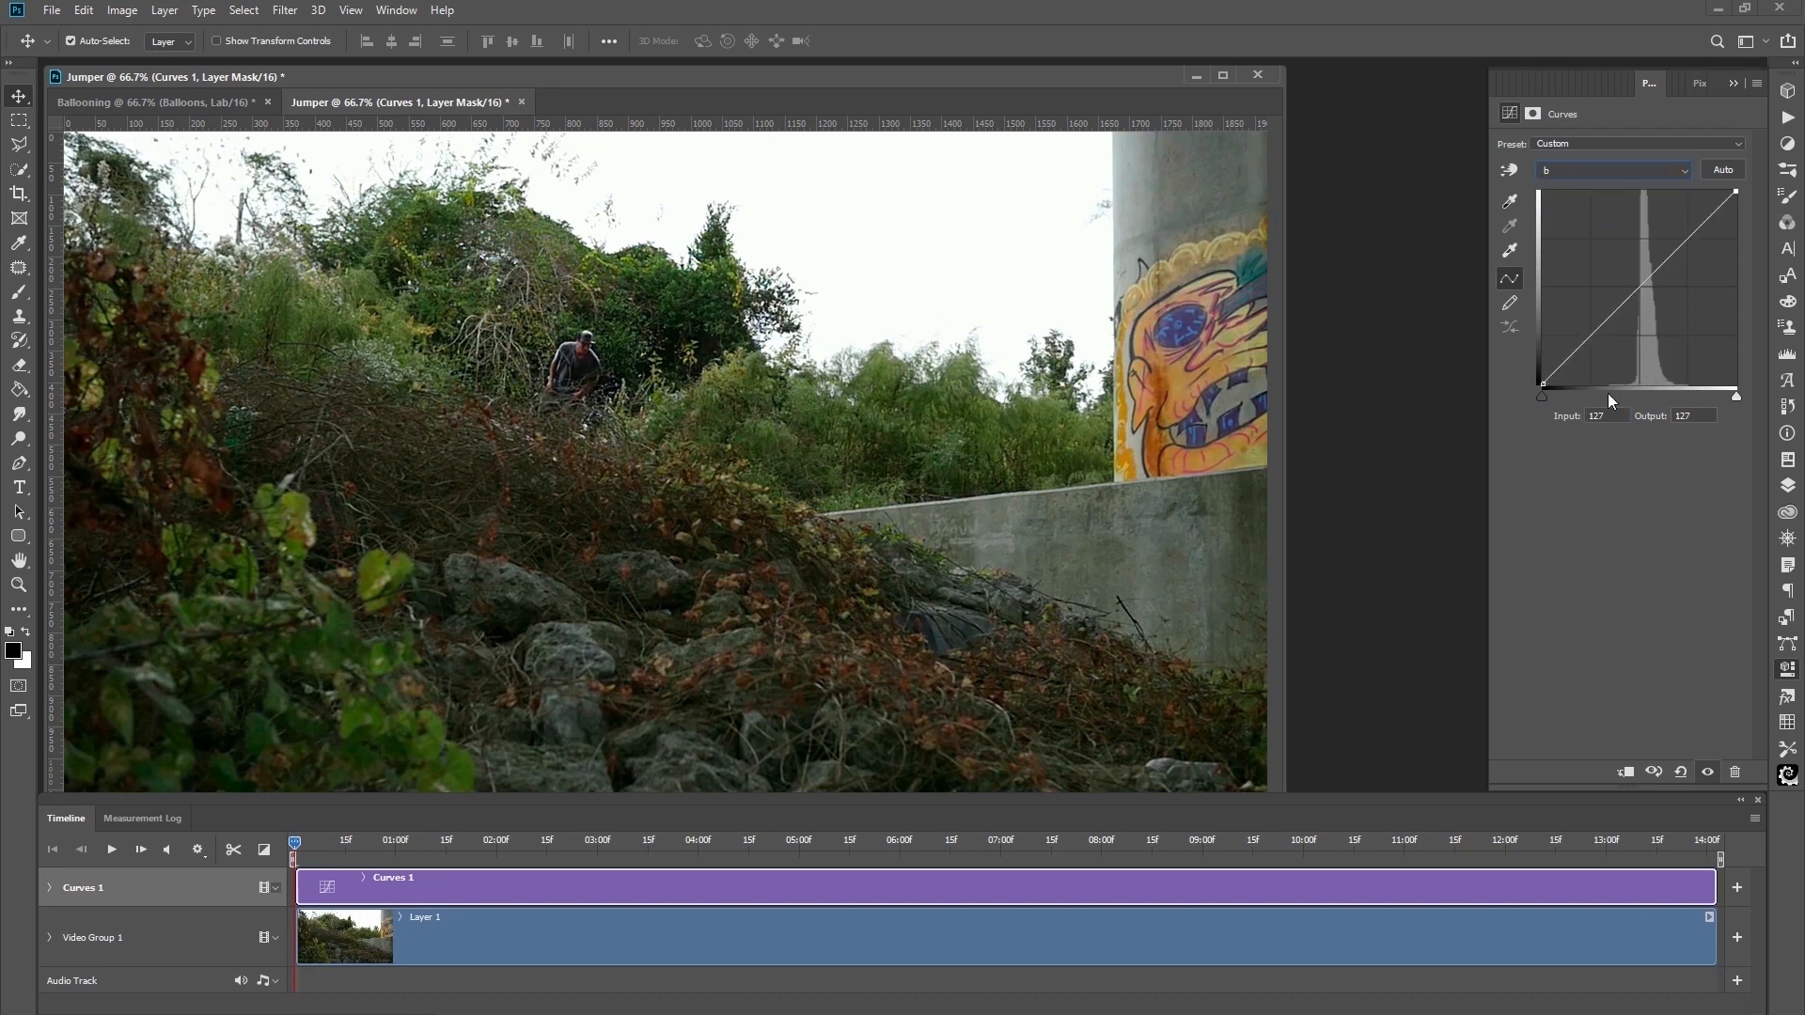
pyautogui.moveTo(1612, 416); pyautogui.dragTo(1526, 413)
pyautogui.write('75')
pyautogui.click(1542, 400)
pyautogui.moveTo(1588, 416); pyautogui.dragTo(1678, 422)
pyautogui.write('-75')
pyautogui.click(1787, 485)
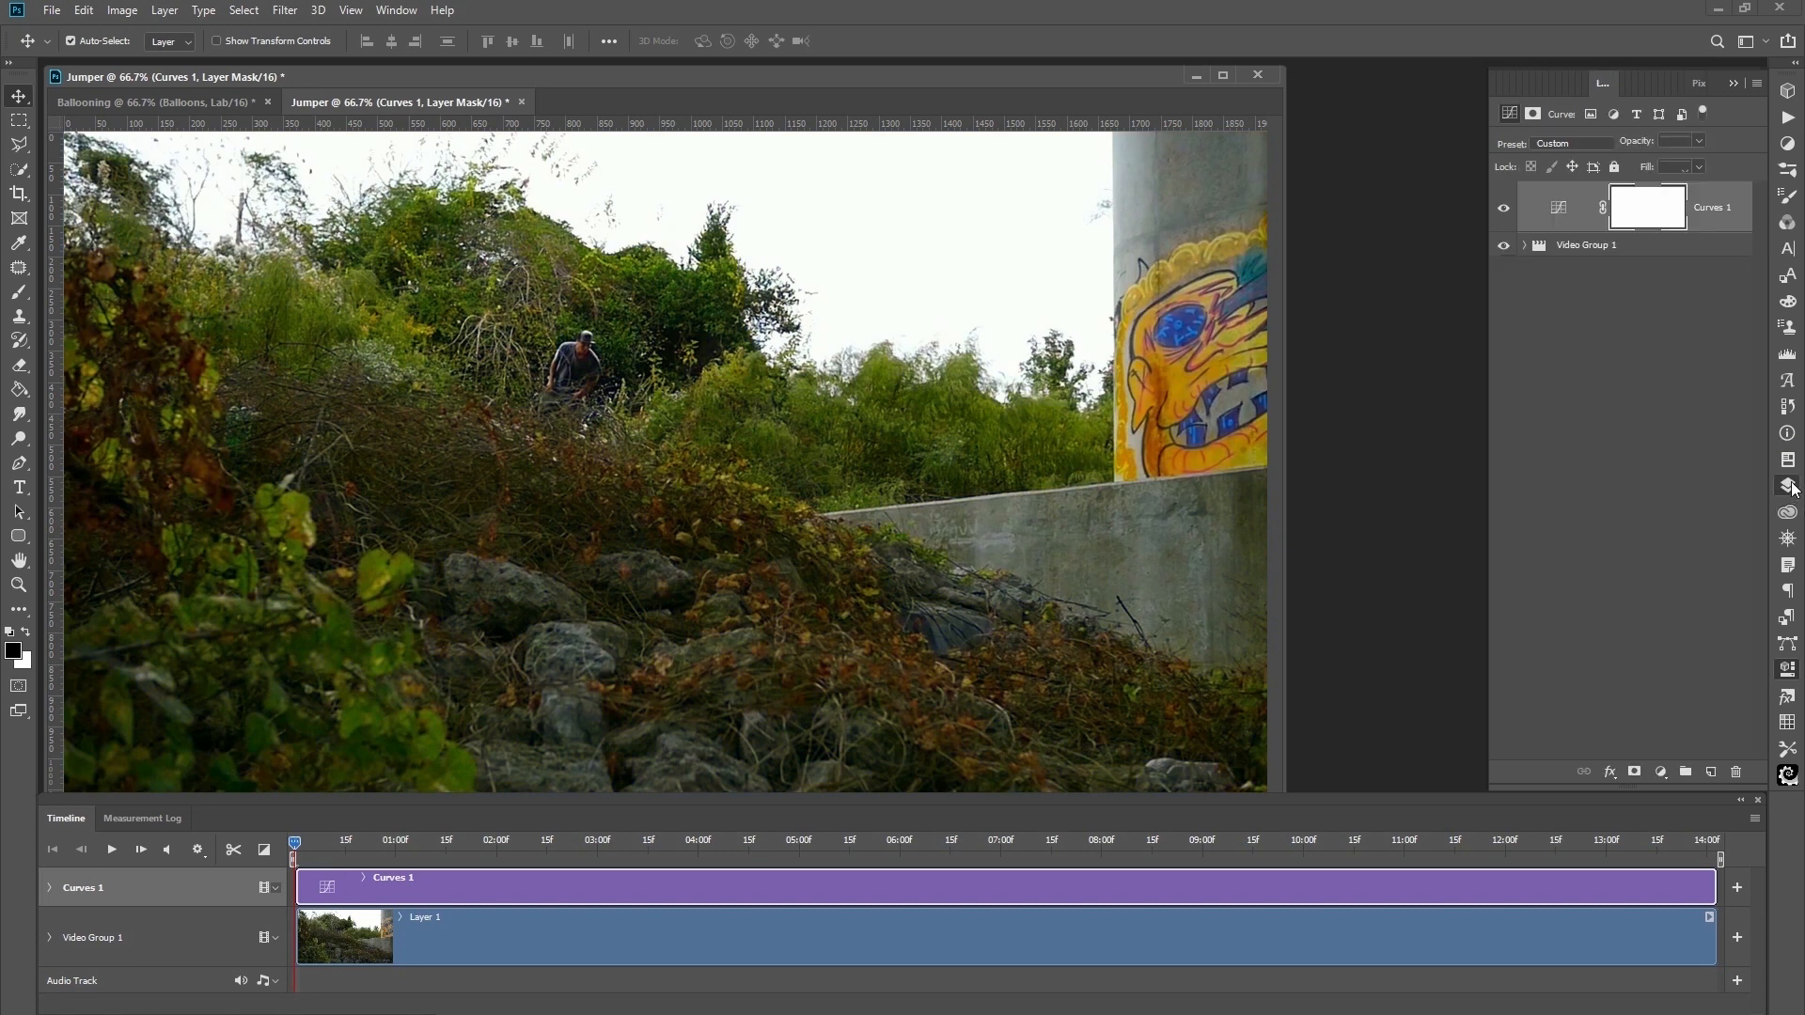
# Group the Curves adjustment and video group under the name Jumper and convert the group to a smart object.
pyautogui.click(1655, 247)
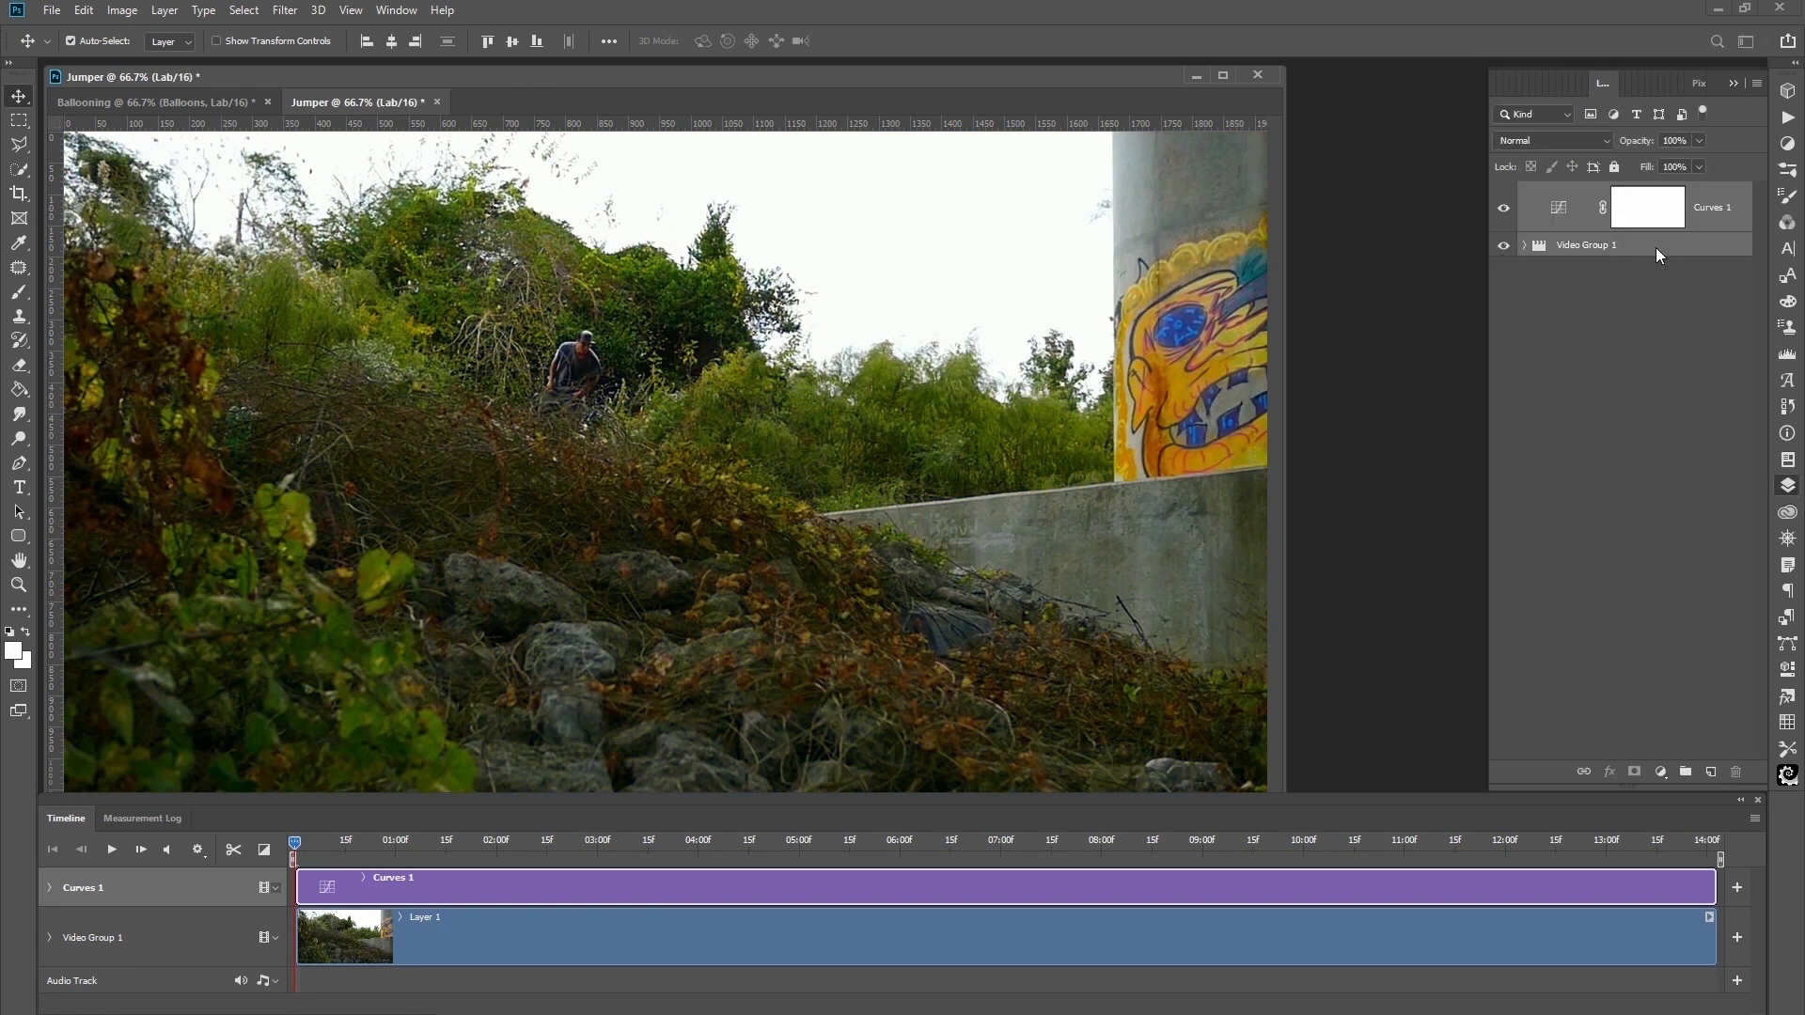
pyautogui.hotkey('ctrl', 'g')
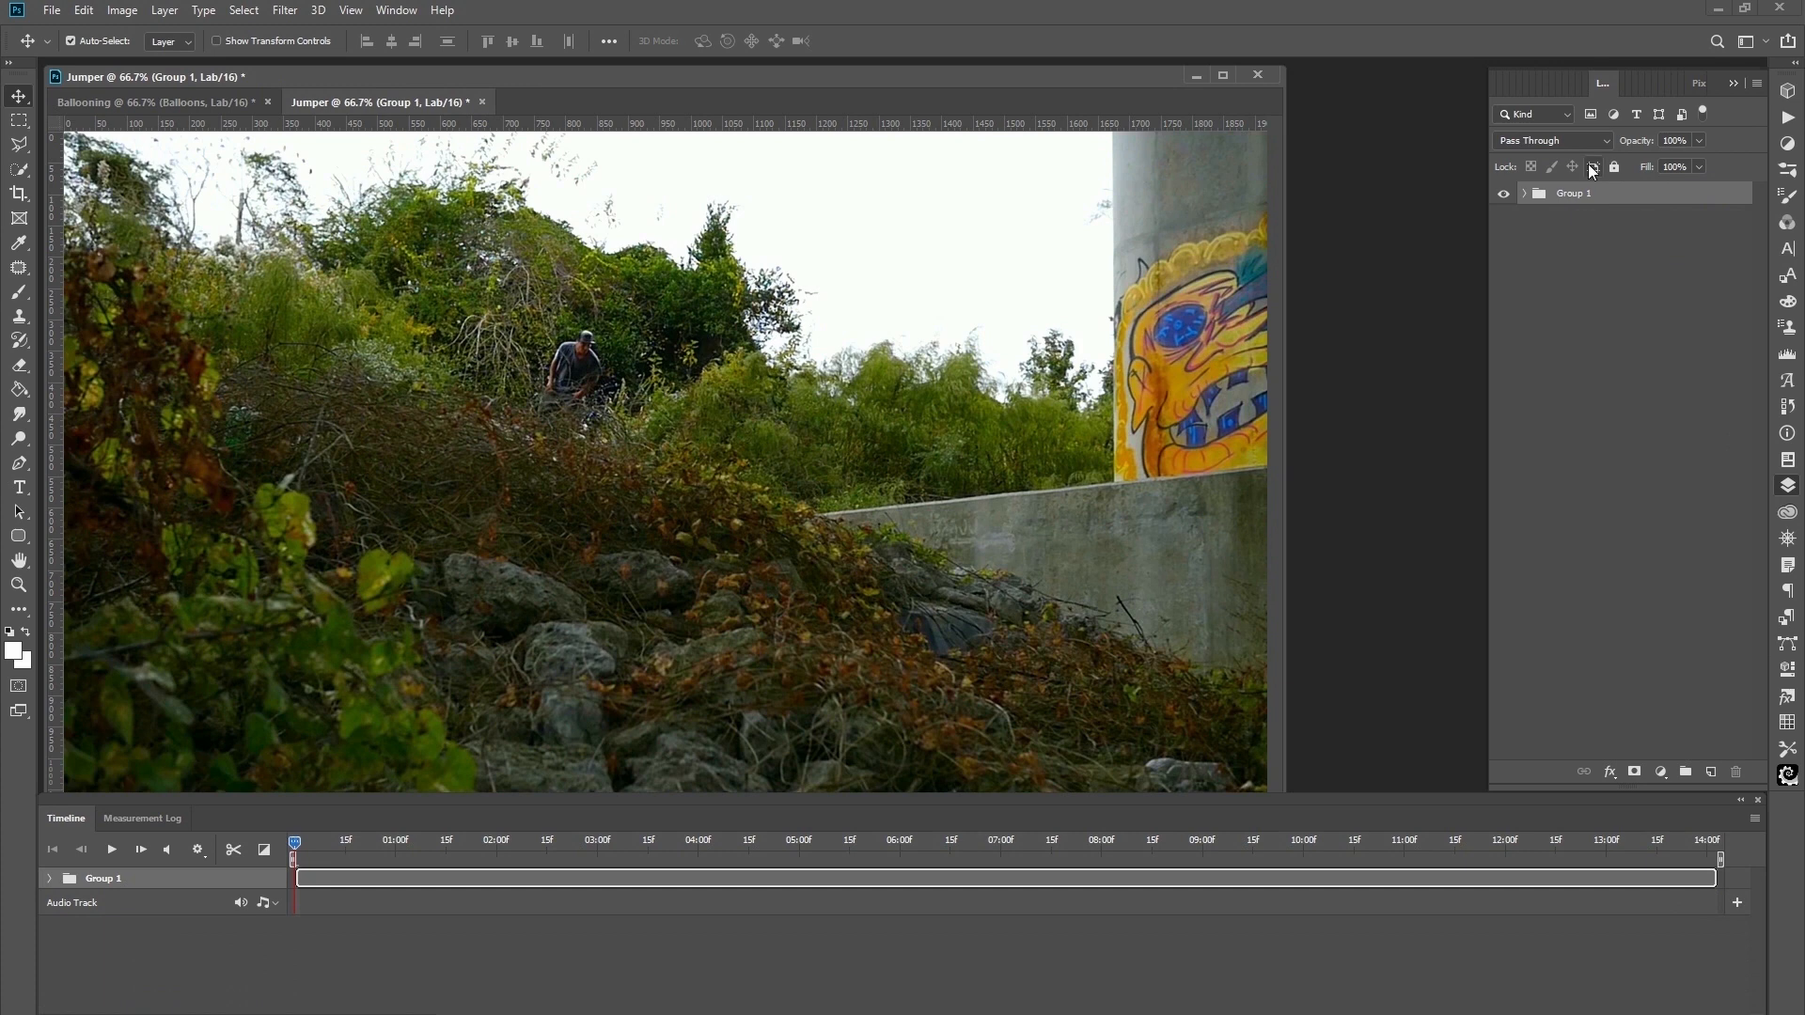
pyautogui.doubleClick(1576, 193)
pyautogui.write('Jumper')
pyautogui.press('Return')
pyautogui.rightClick(1568, 195)
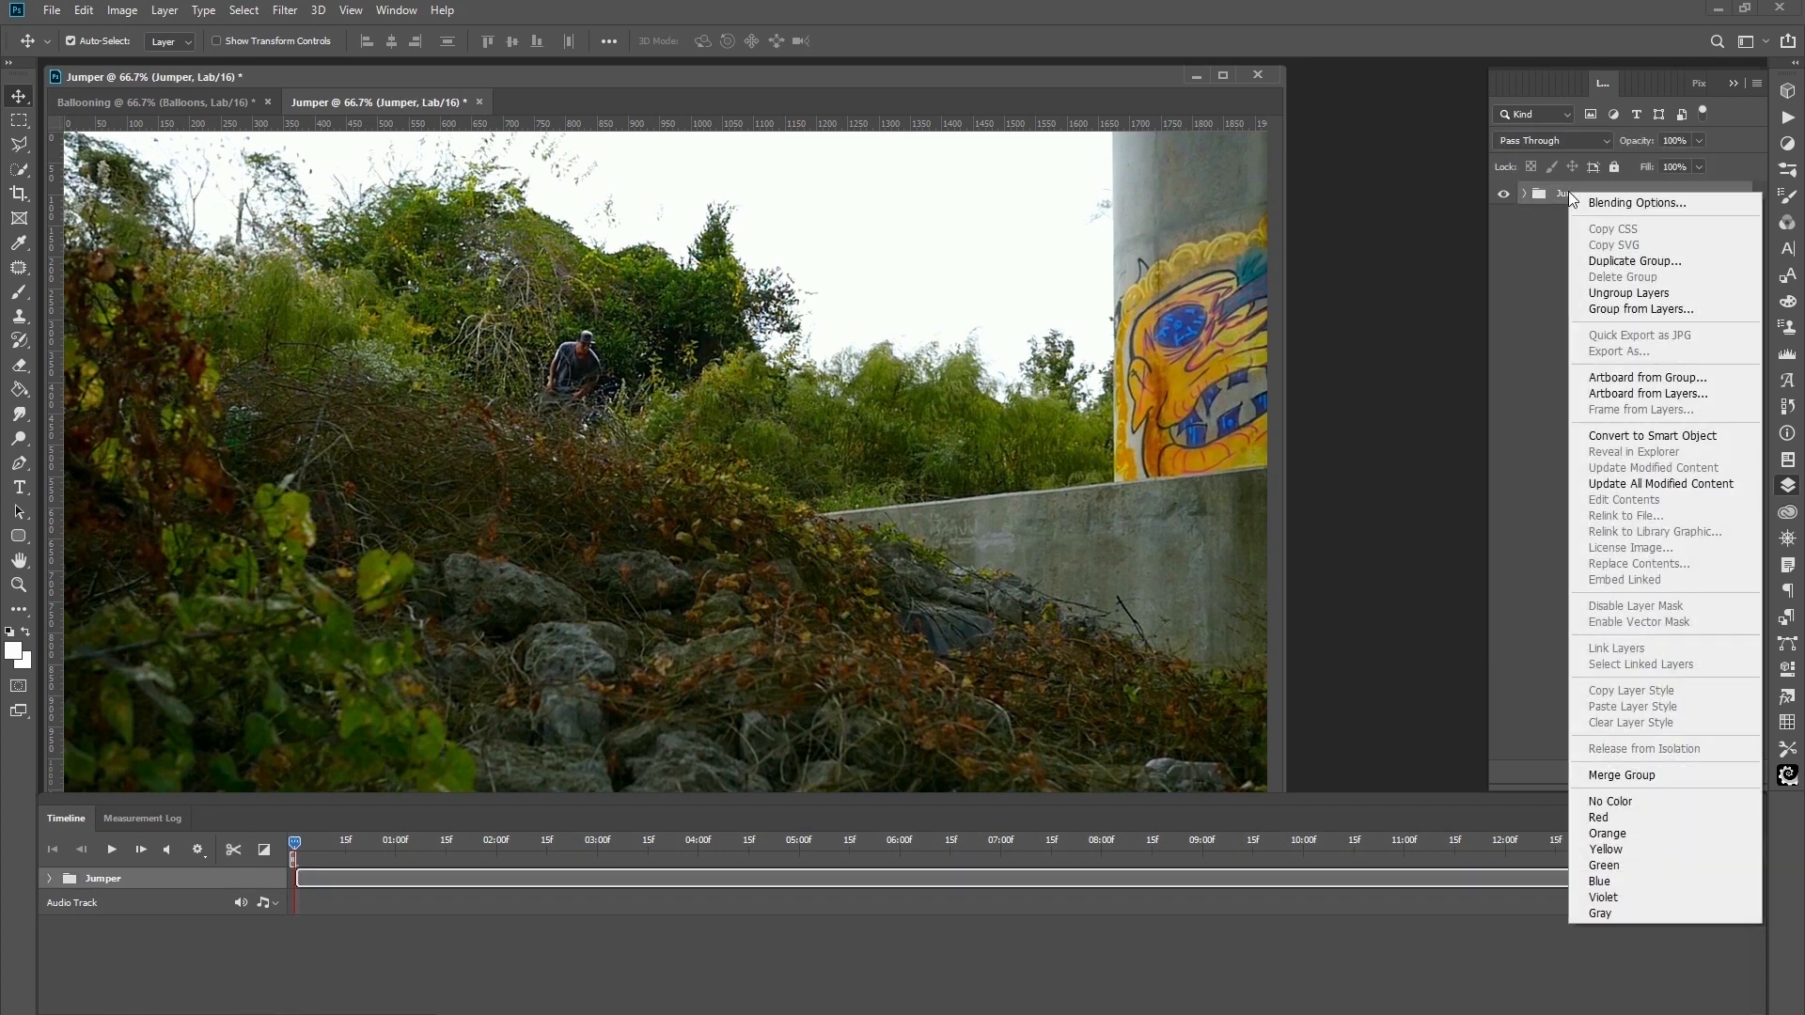
pyautogui.click(1658, 429)
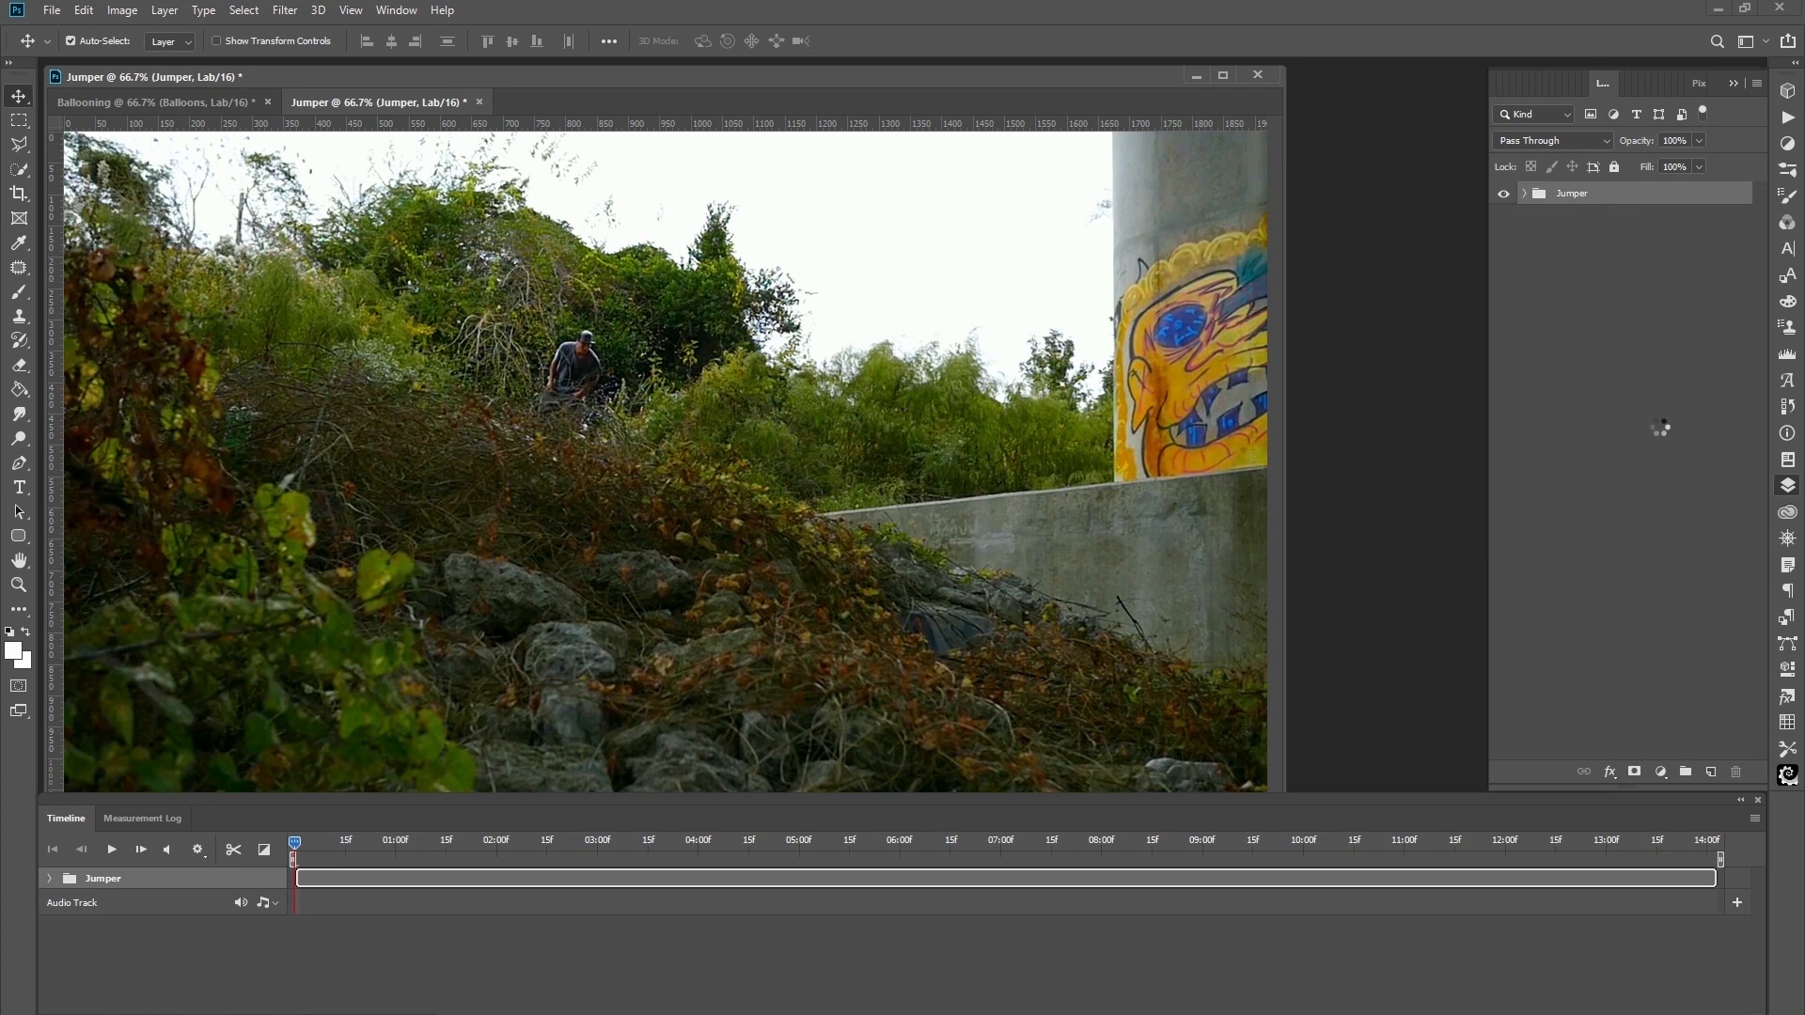
# Float the Jumper document in its own window and copy the Balloons layer from the Ballooning document into it.
pyautogui.moveTo(401, 104); pyautogui.dragTo(629, 150)
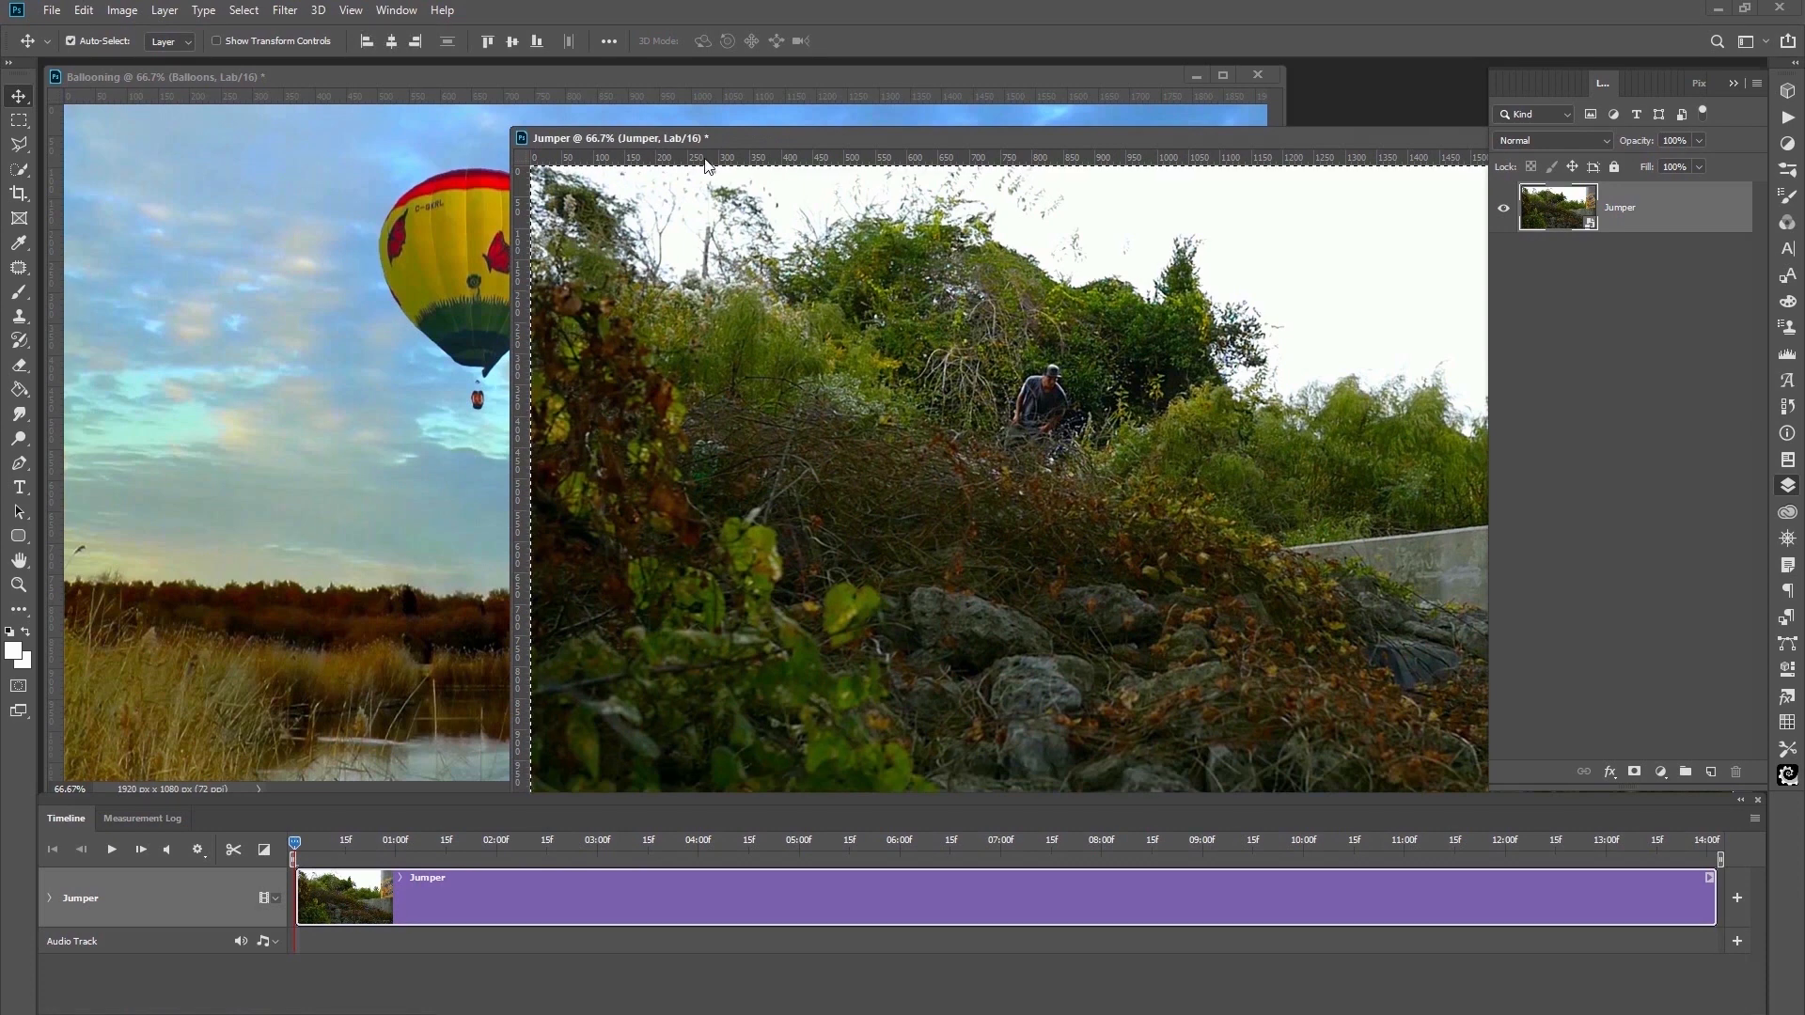
pyautogui.keyDown('ctrl'); pyautogui.click(217, 81); pyautogui.keyUp('ctrl')
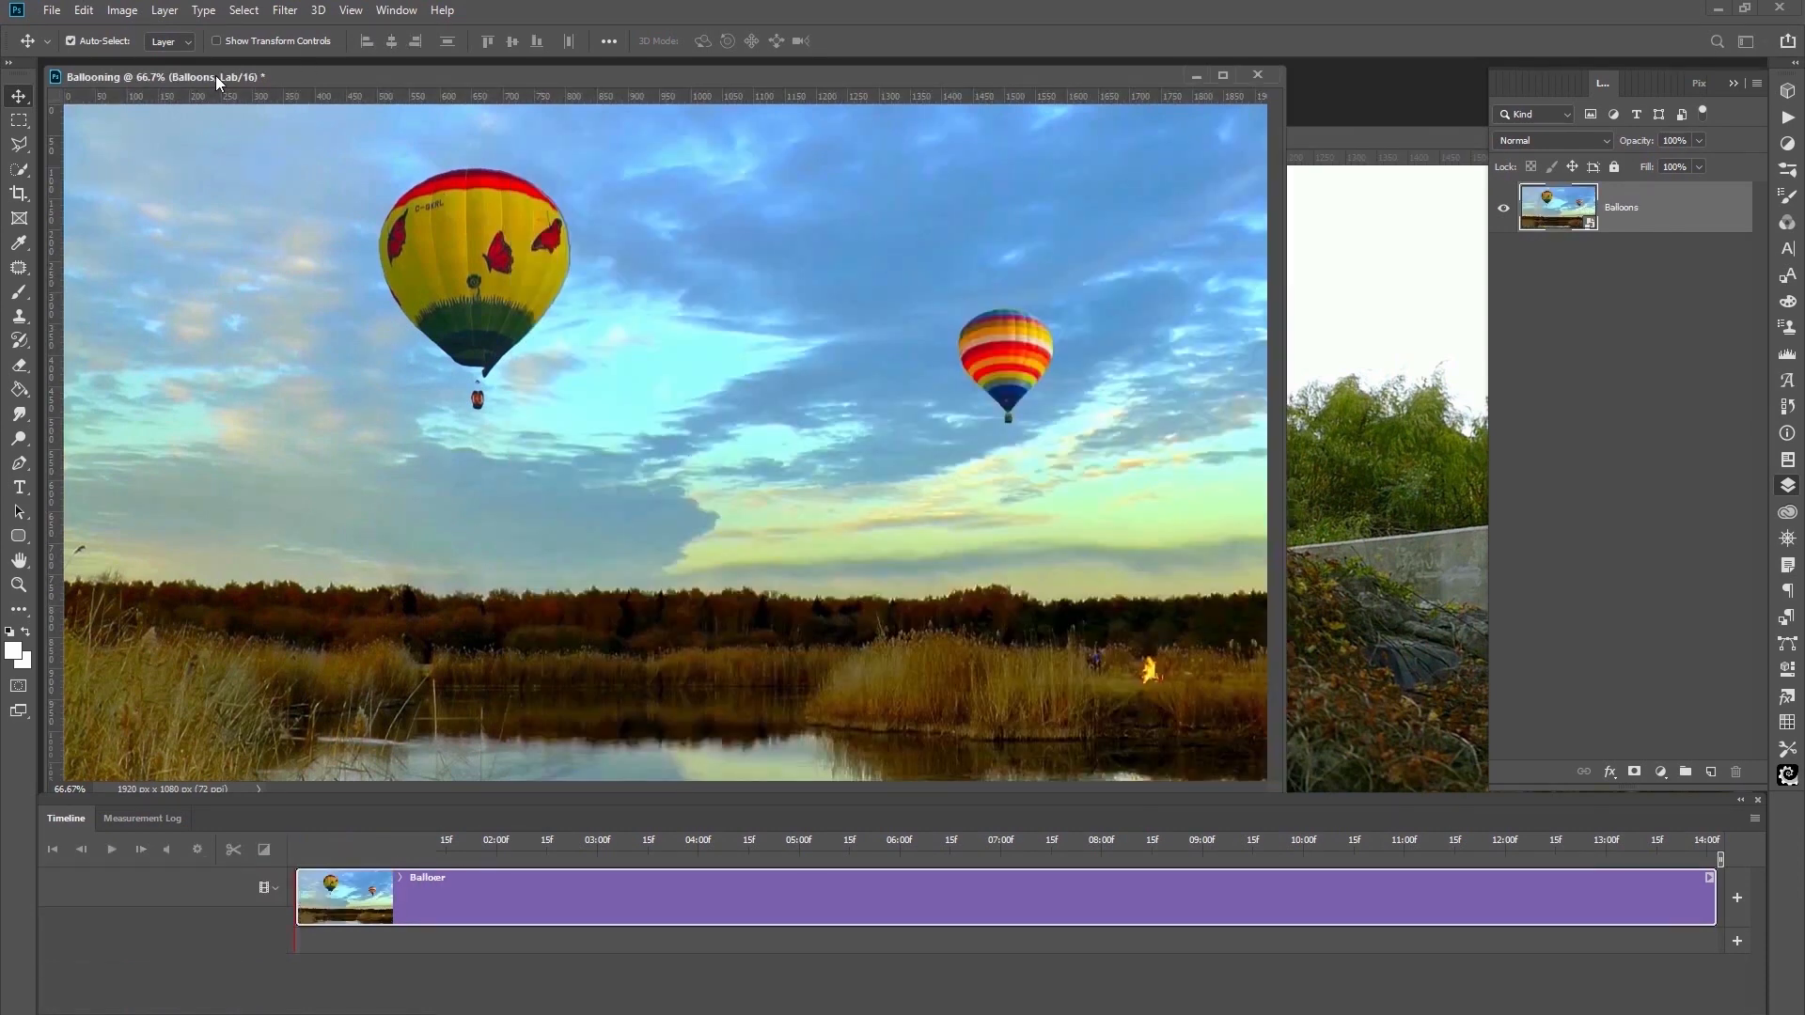
pyautogui.moveTo(1559, 207); pyautogui.dragTo(1354, 408)
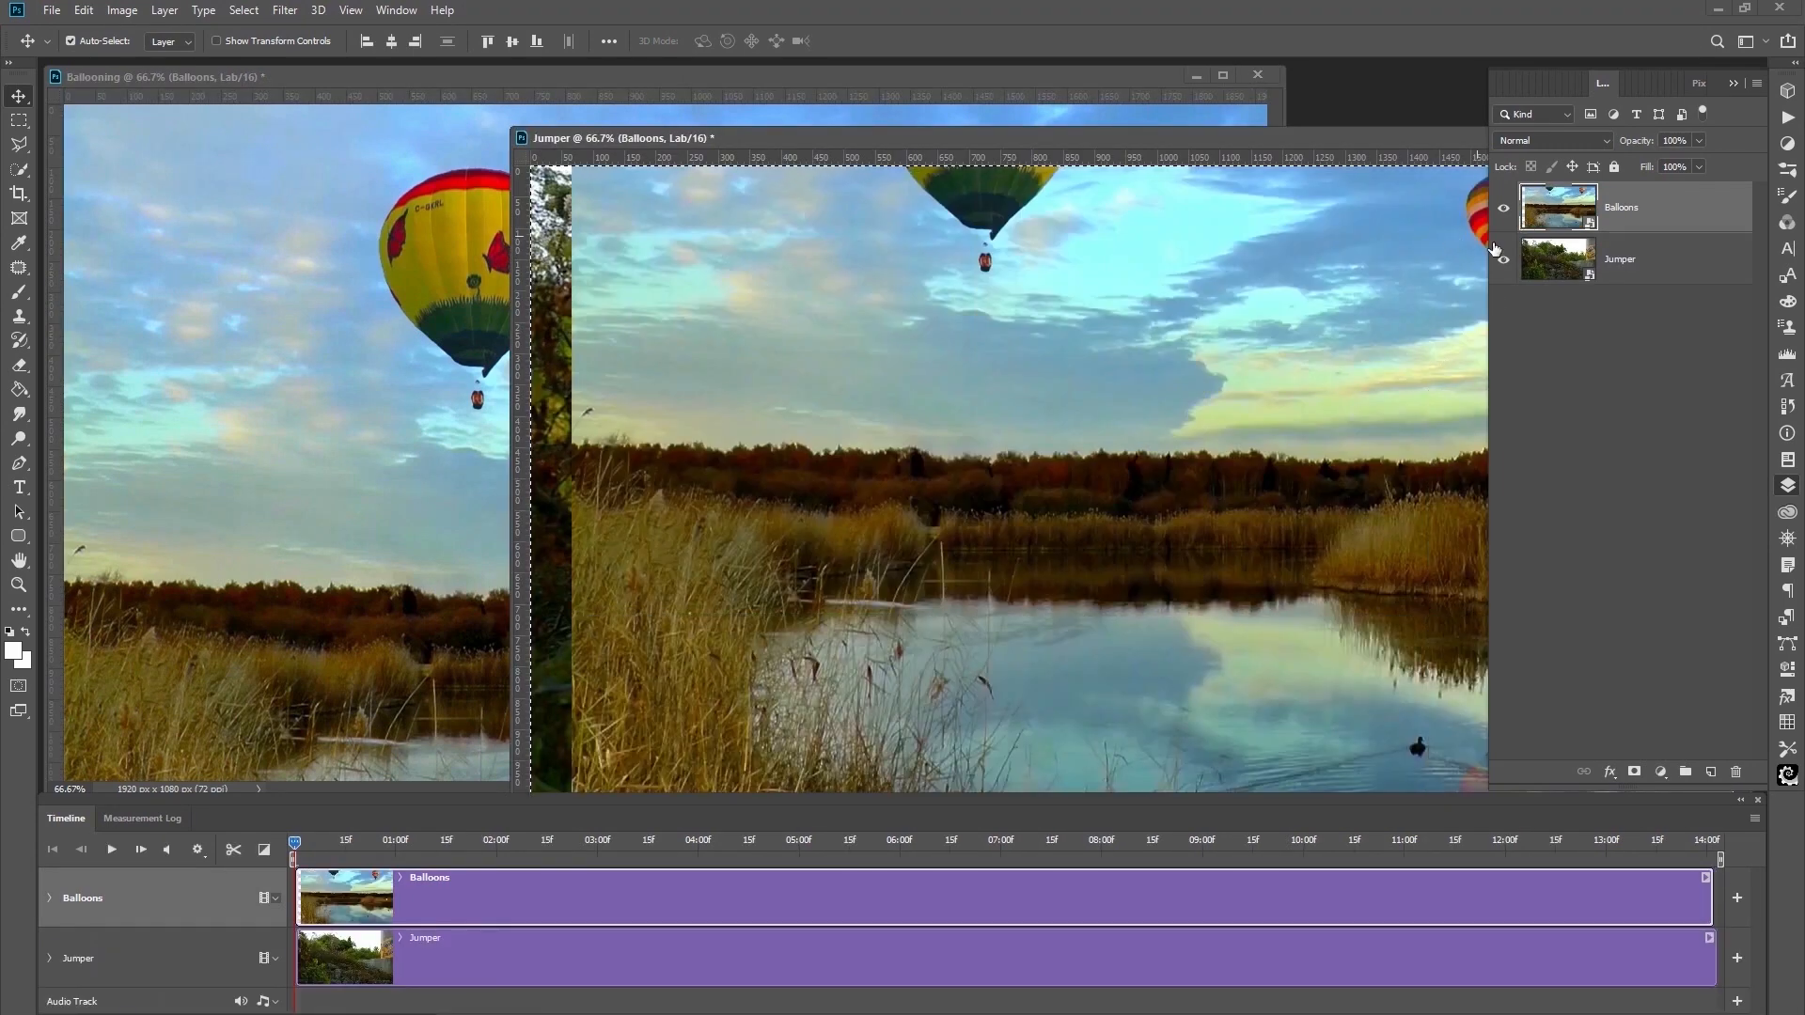
# Align the Balloons and Jumper layers to the left and top edges of the selected canvas.
pyautogui.keyDown('shift'); pyautogui.click(1613, 267); pyautogui.keyUp('shift')
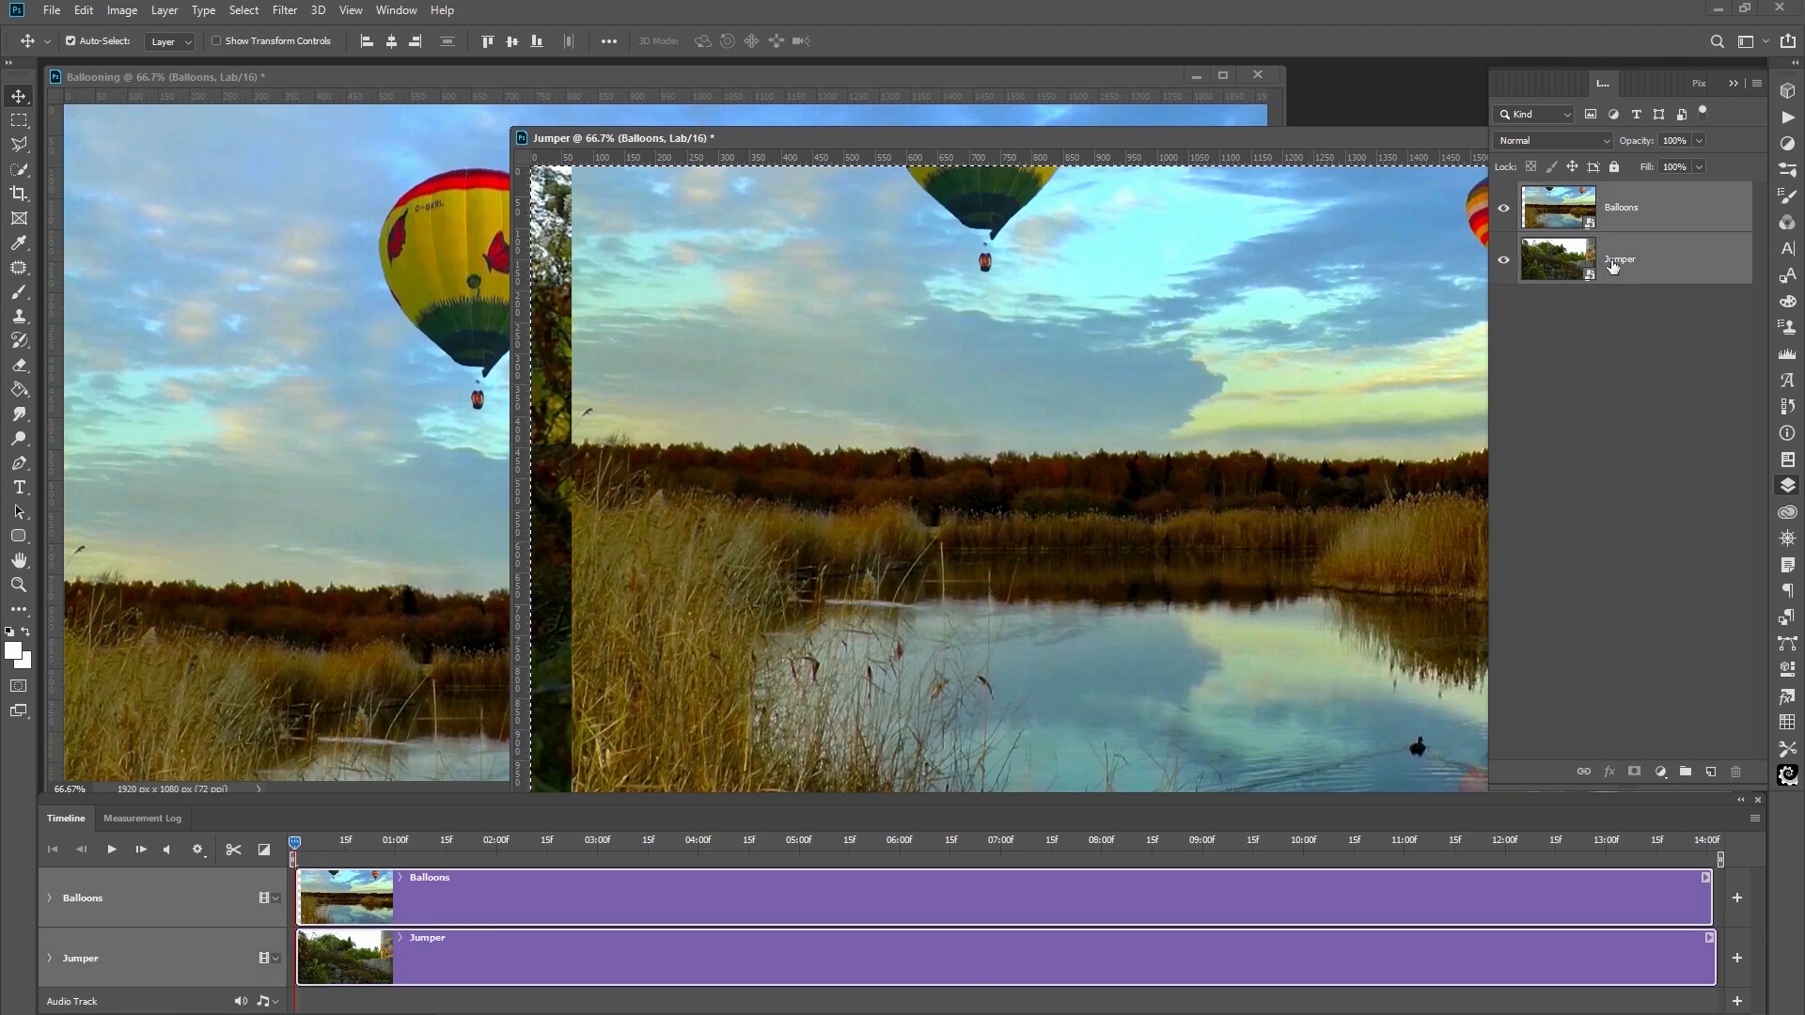
pyautogui.click(374, 42)
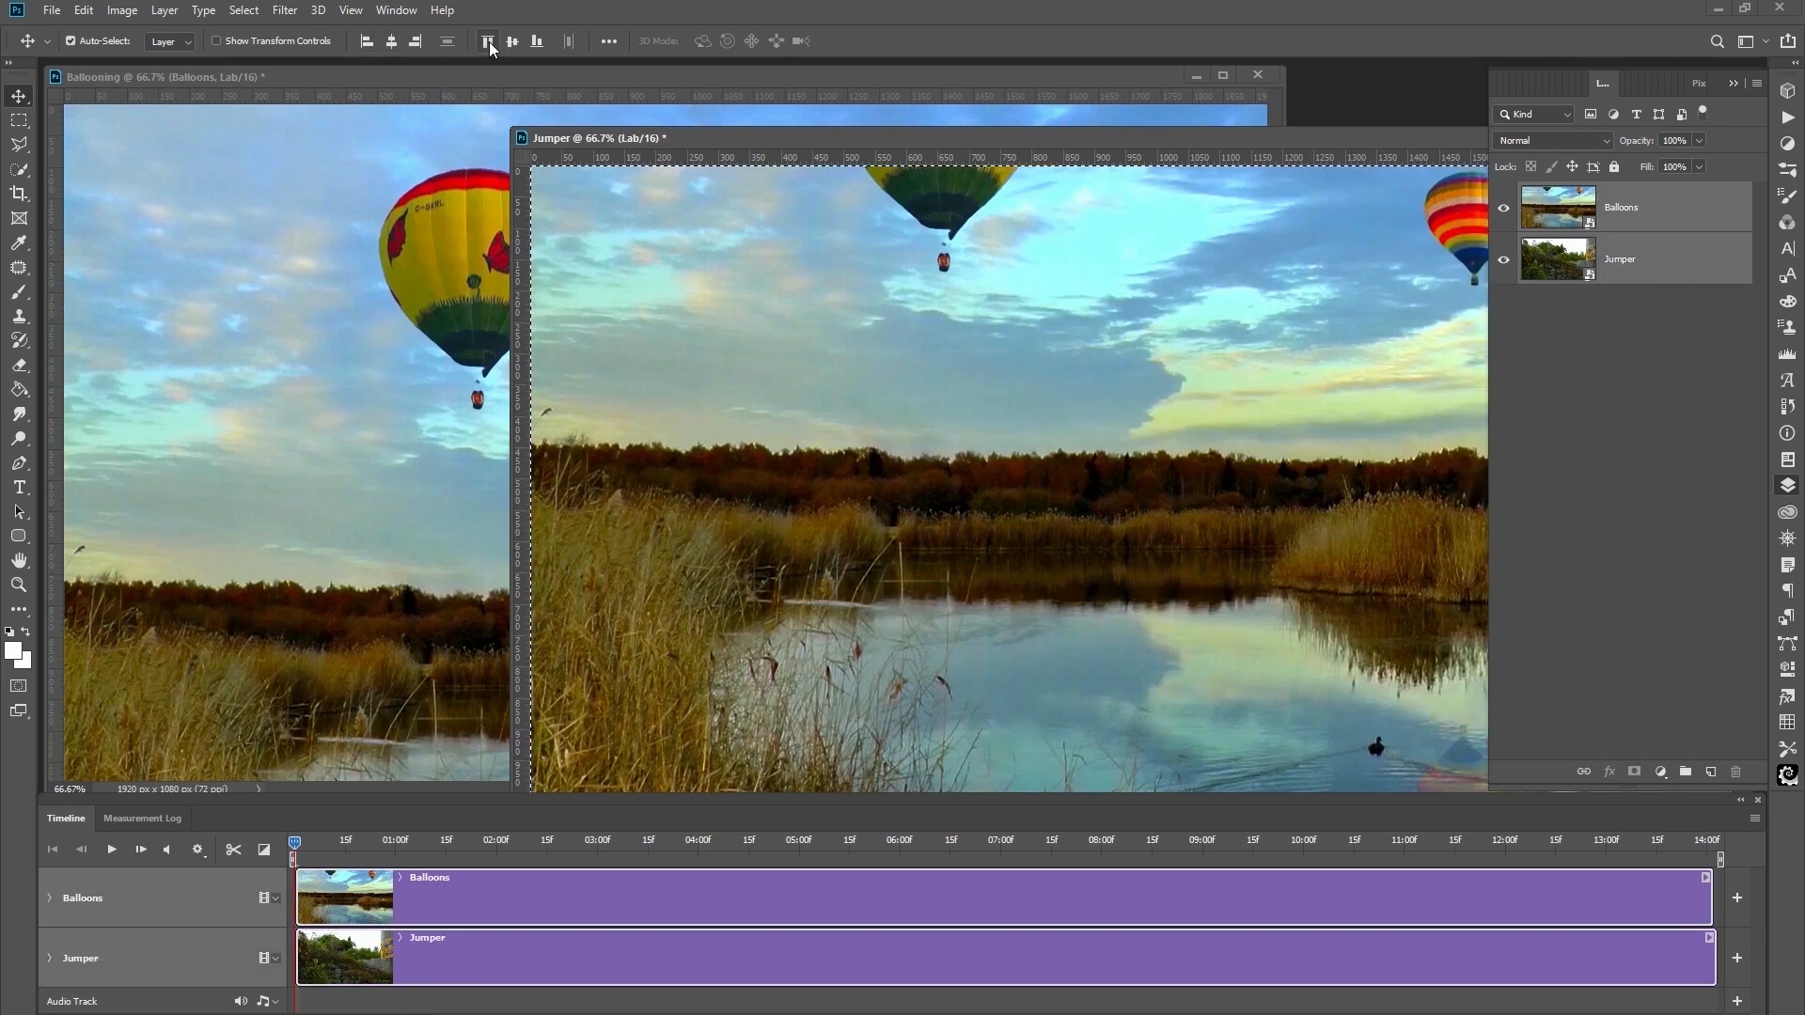
pyautogui.click(488, 41)
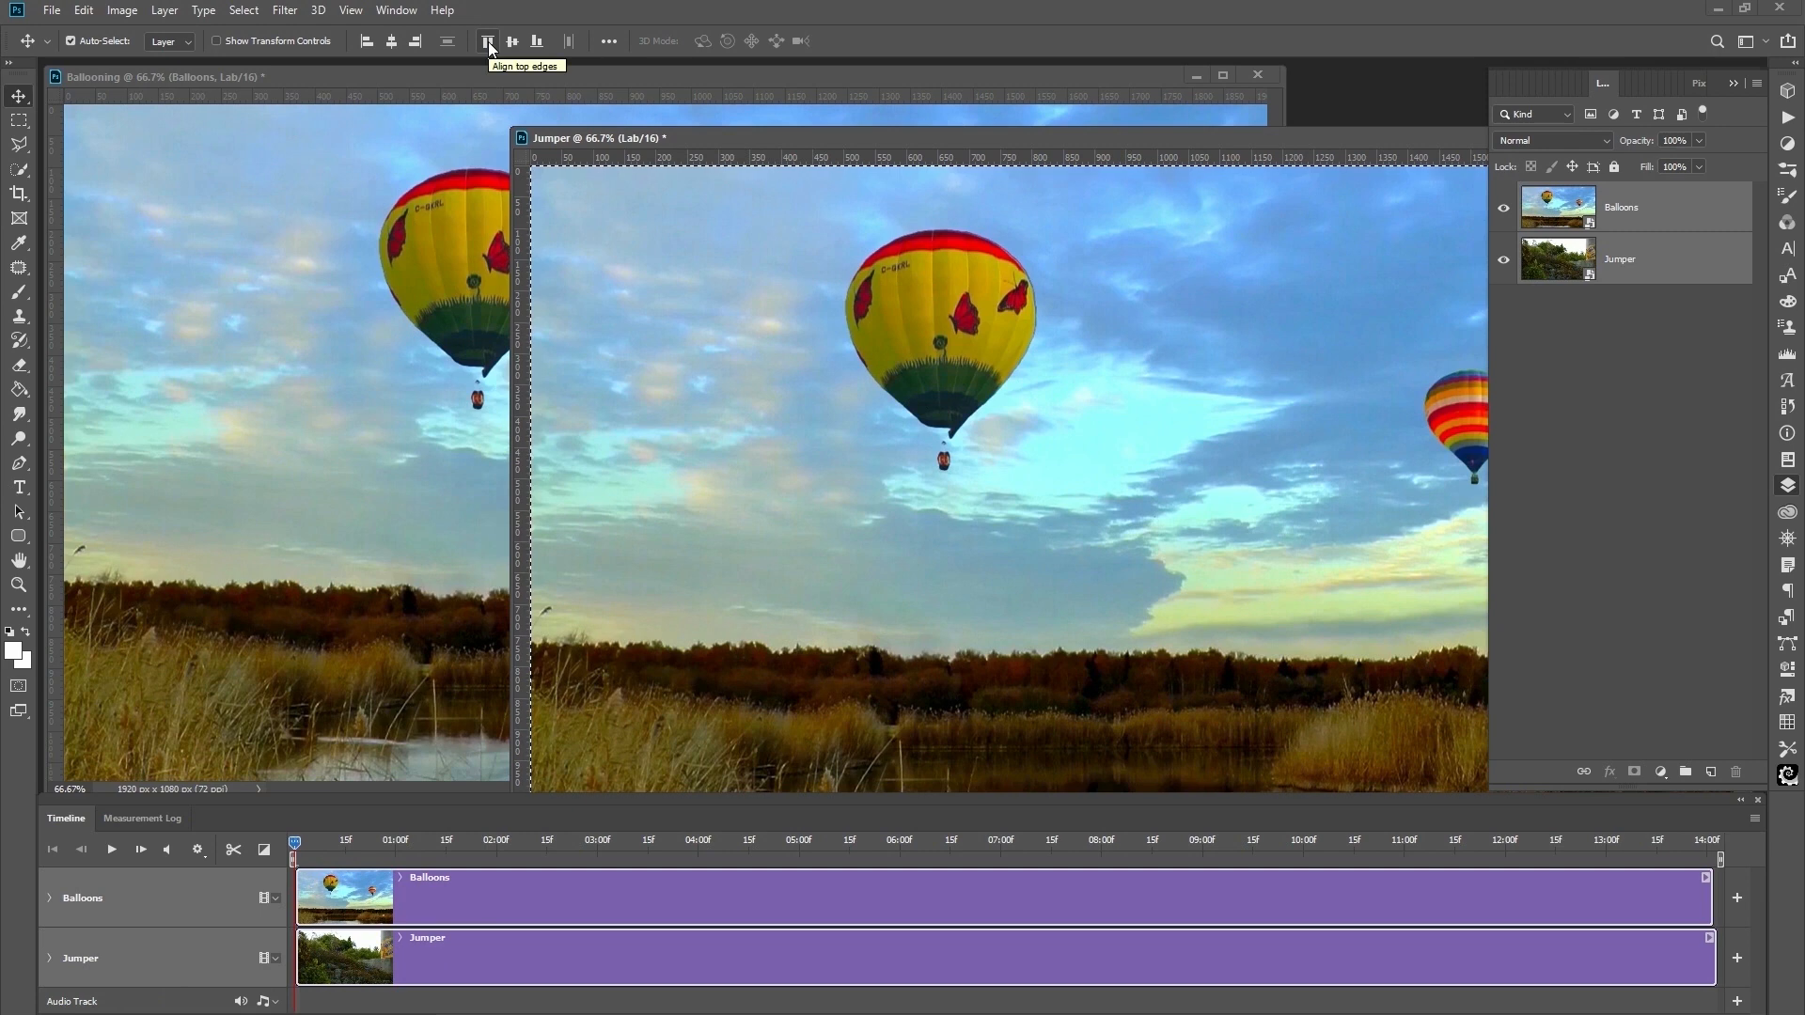
# Close the Ballooning document without saving and clear the selection in the Jumper document.
pyautogui.click(691, 73)
pyautogui.click(1256, 78)
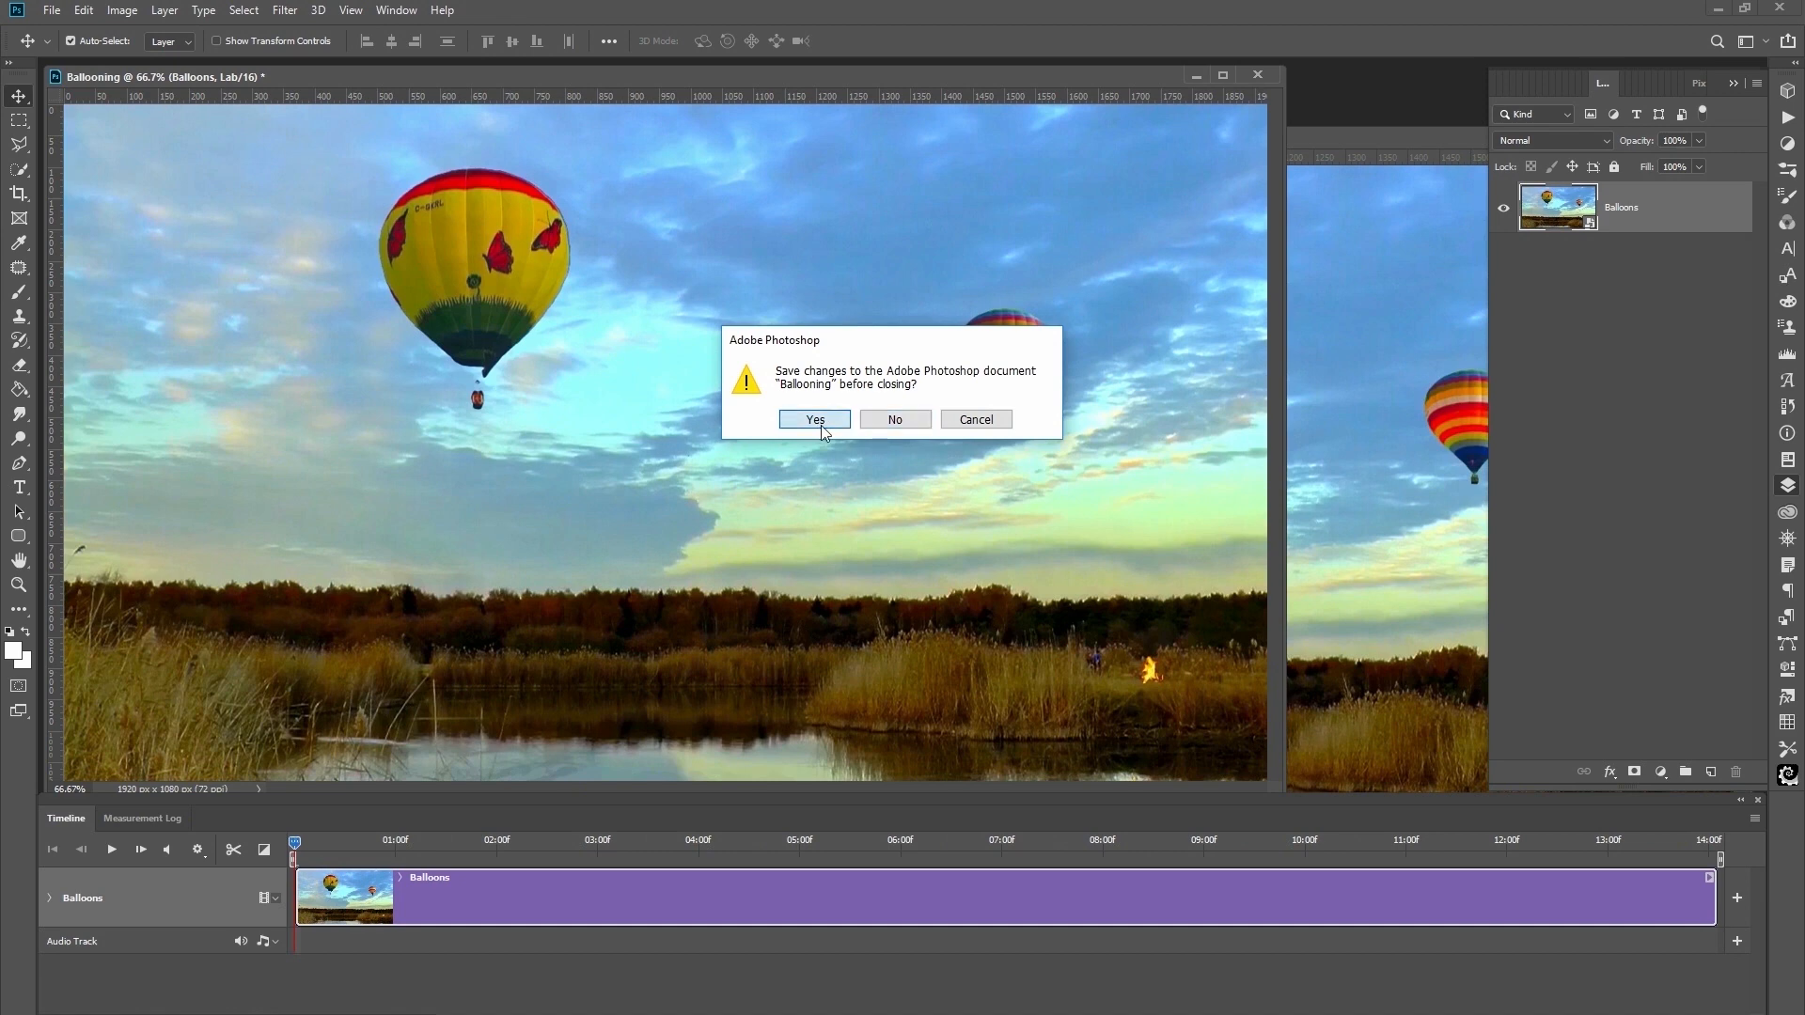
pyautogui.click(908, 418)
pyautogui.moveTo(1000, 145); pyautogui.dragTo(528, 77)
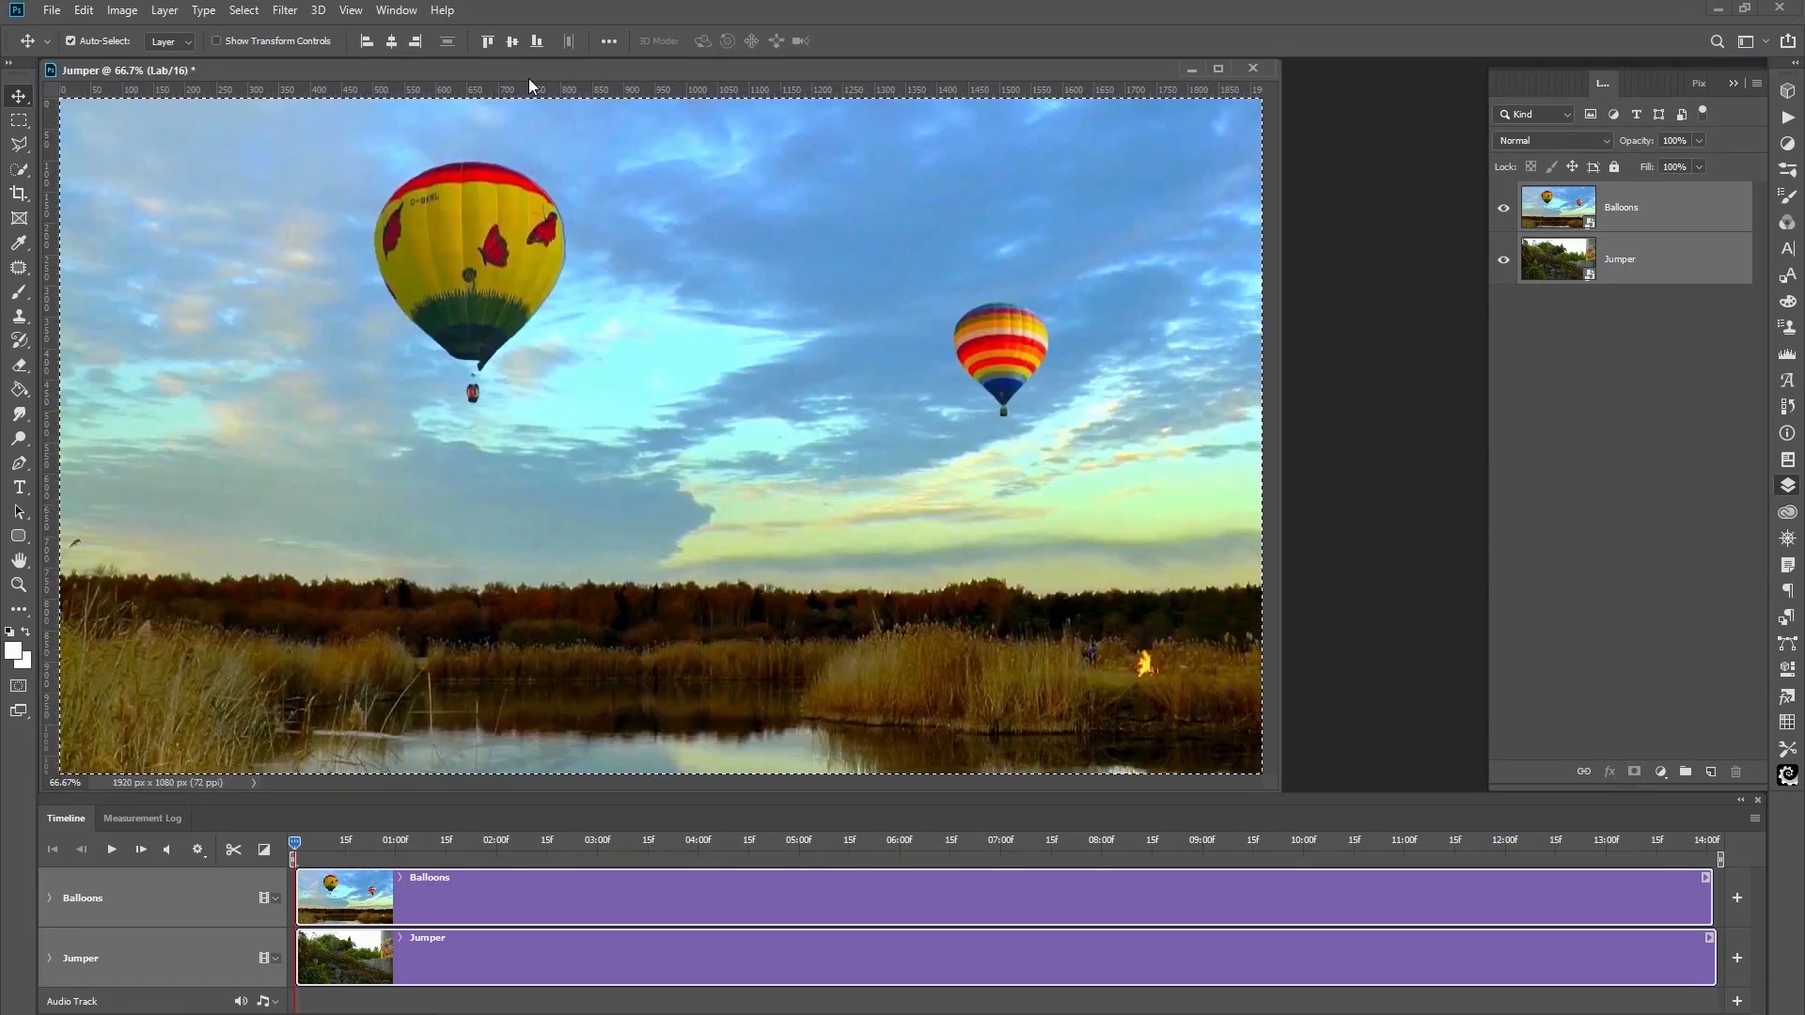
pyautogui.hotkey('ctrl', 'd')
# Duplicate the Jumper layer, name the copy Jumper Mask, and move it to the top of the layer stack.
pyautogui.click(1561, 261)
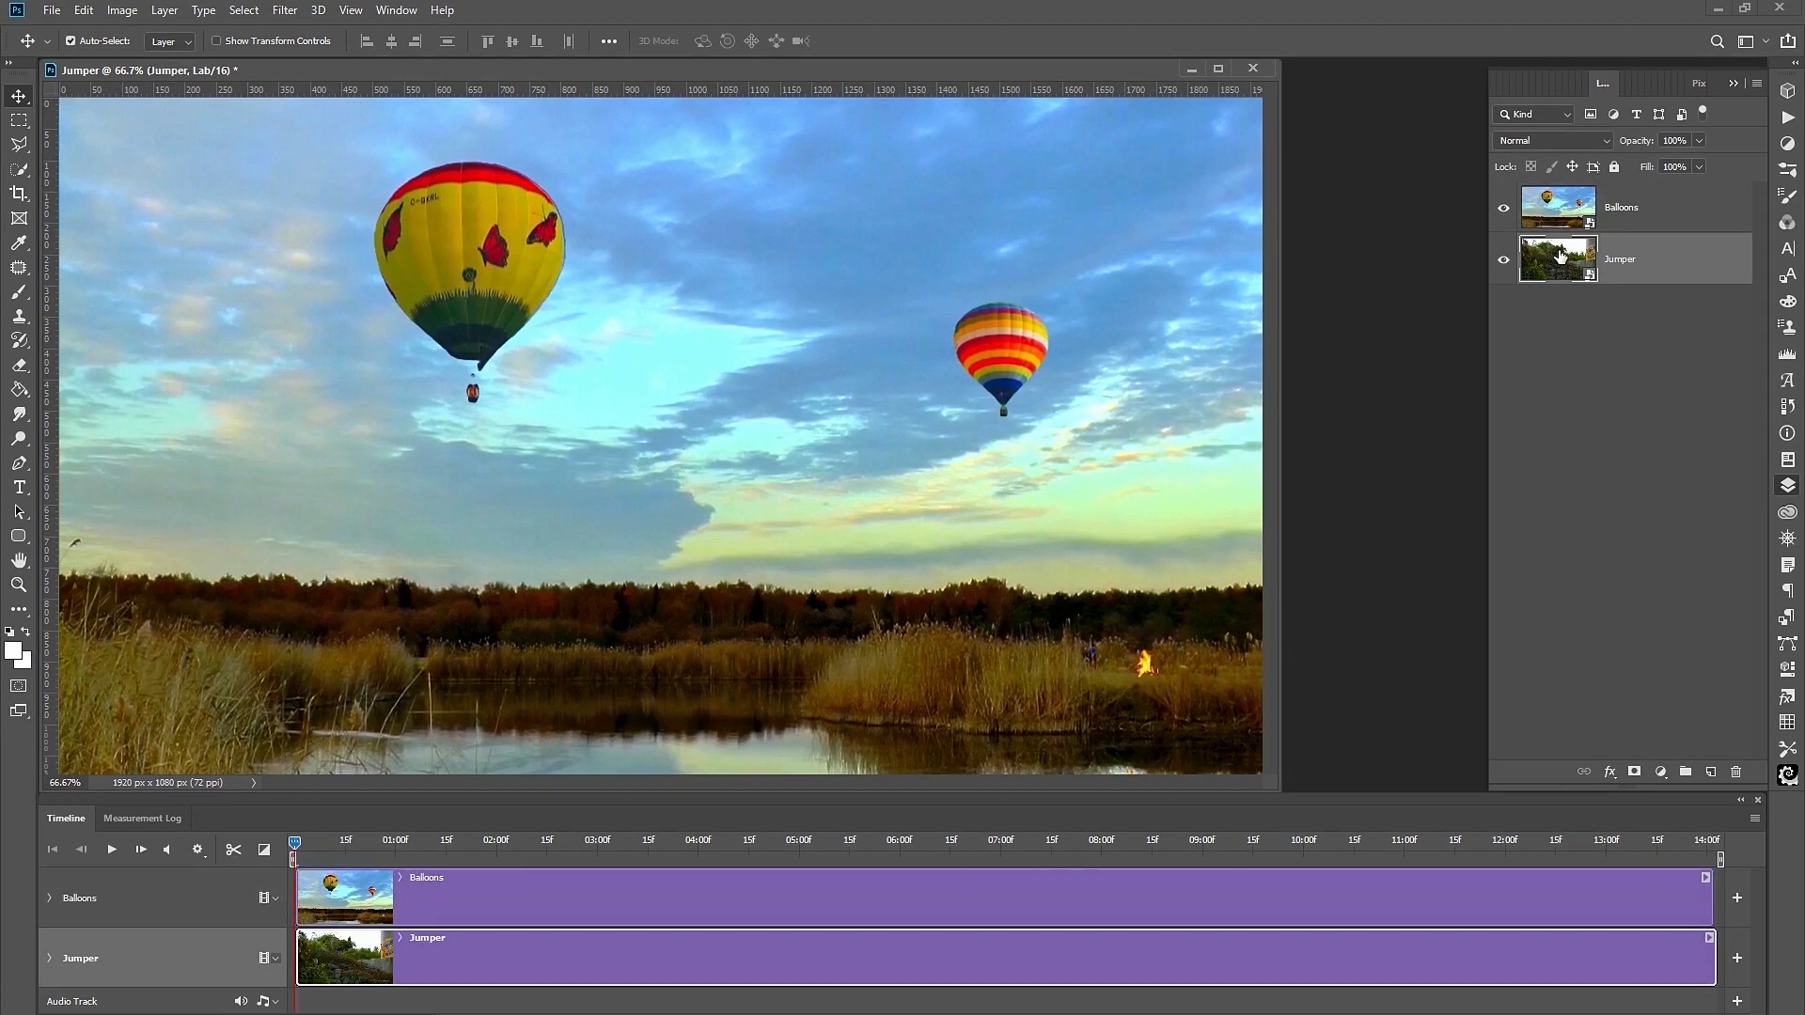
pyautogui.moveTo(1561, 255); pyautogui.dragTo(1713, 770)
pyautogui.doubleClick(1645, 270)
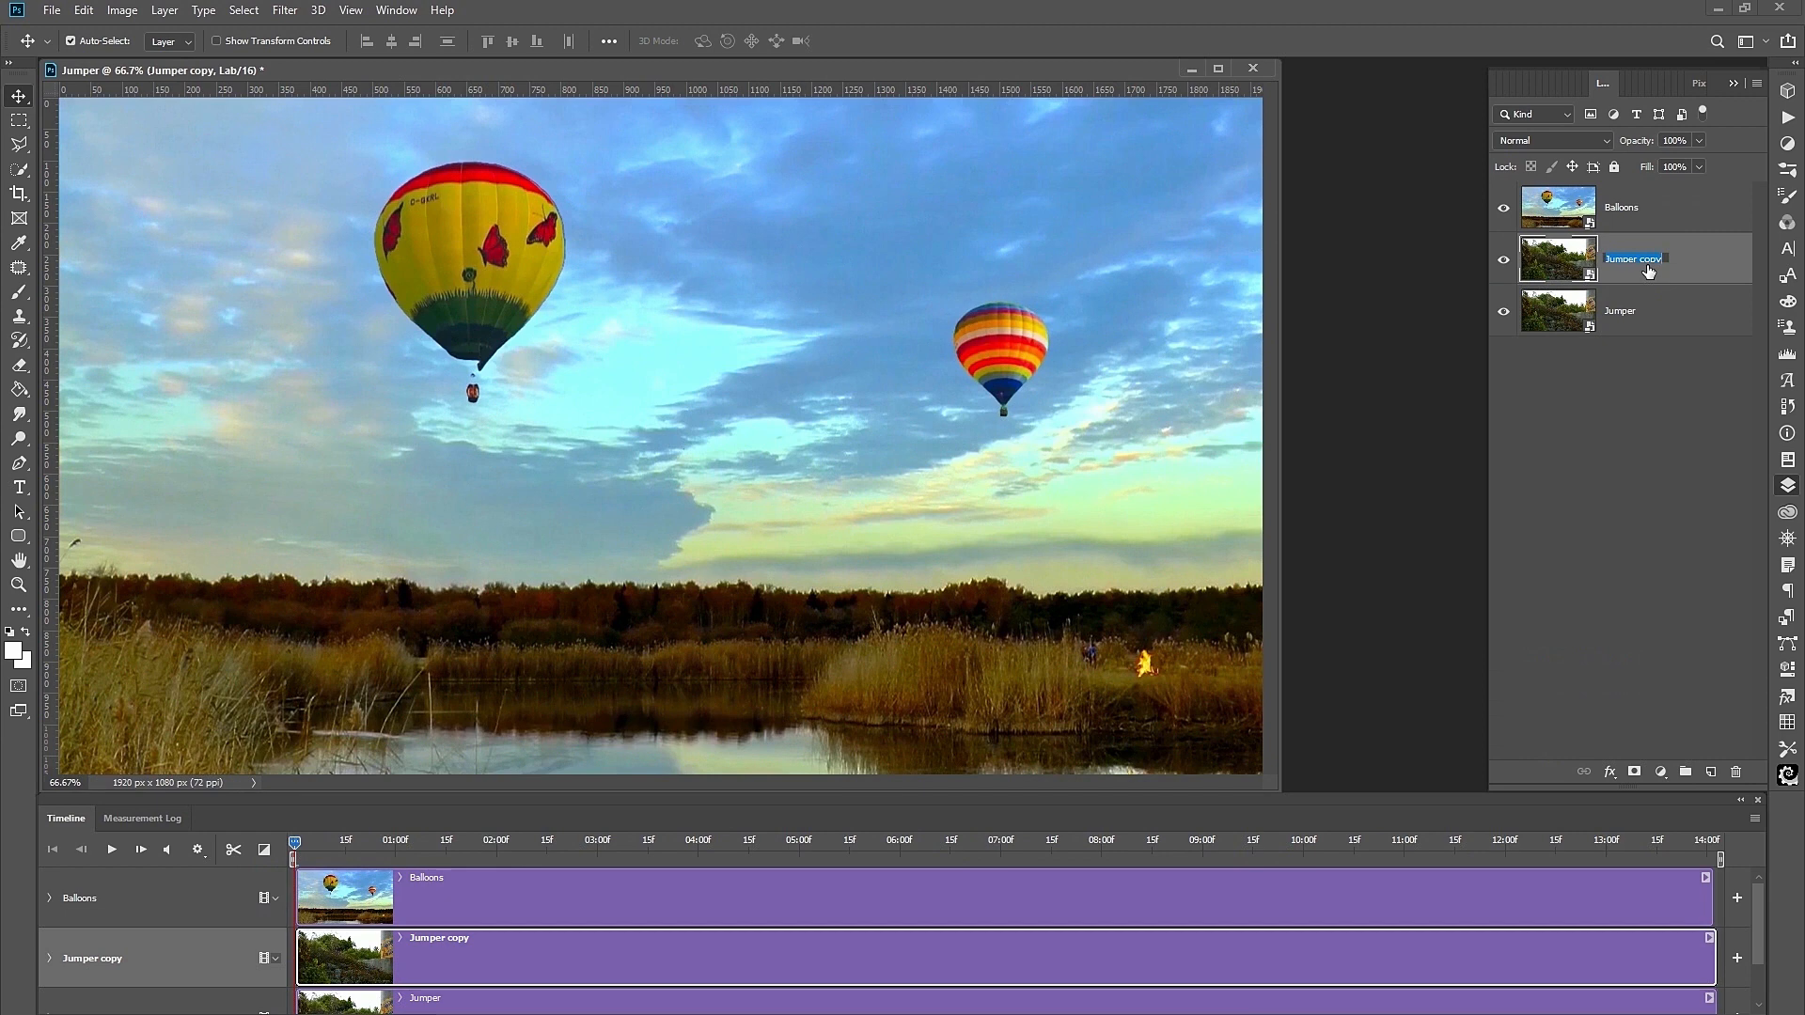
pyautogui.doubleClick(1647, 268)
pyautogui.write('Mask')
pyautogui.press('Return')
pyautogui.moveTo(1587, 270); pyautogui.dragTo(1656, 214)
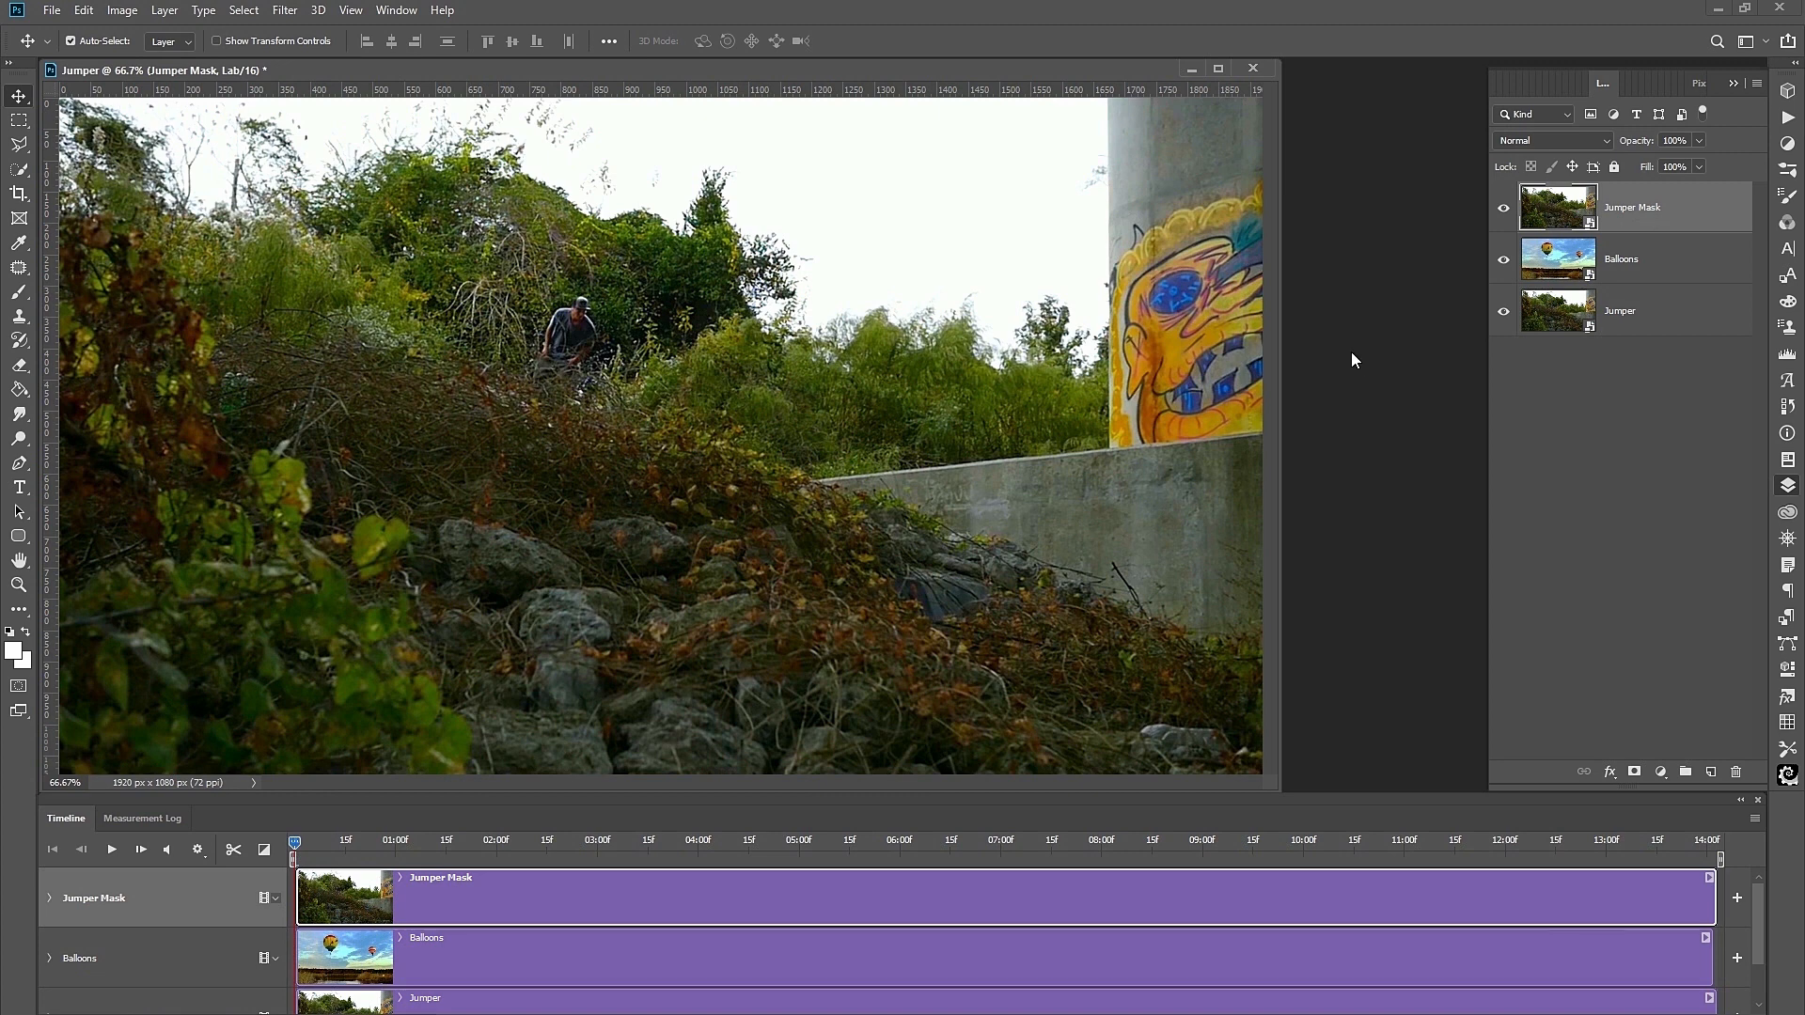
# Apply a Threshold adjustment with level 238 to the Jumper Mask layer.
pyautogui.click(122, 11)
pyautogui.moveTo(141, 61)
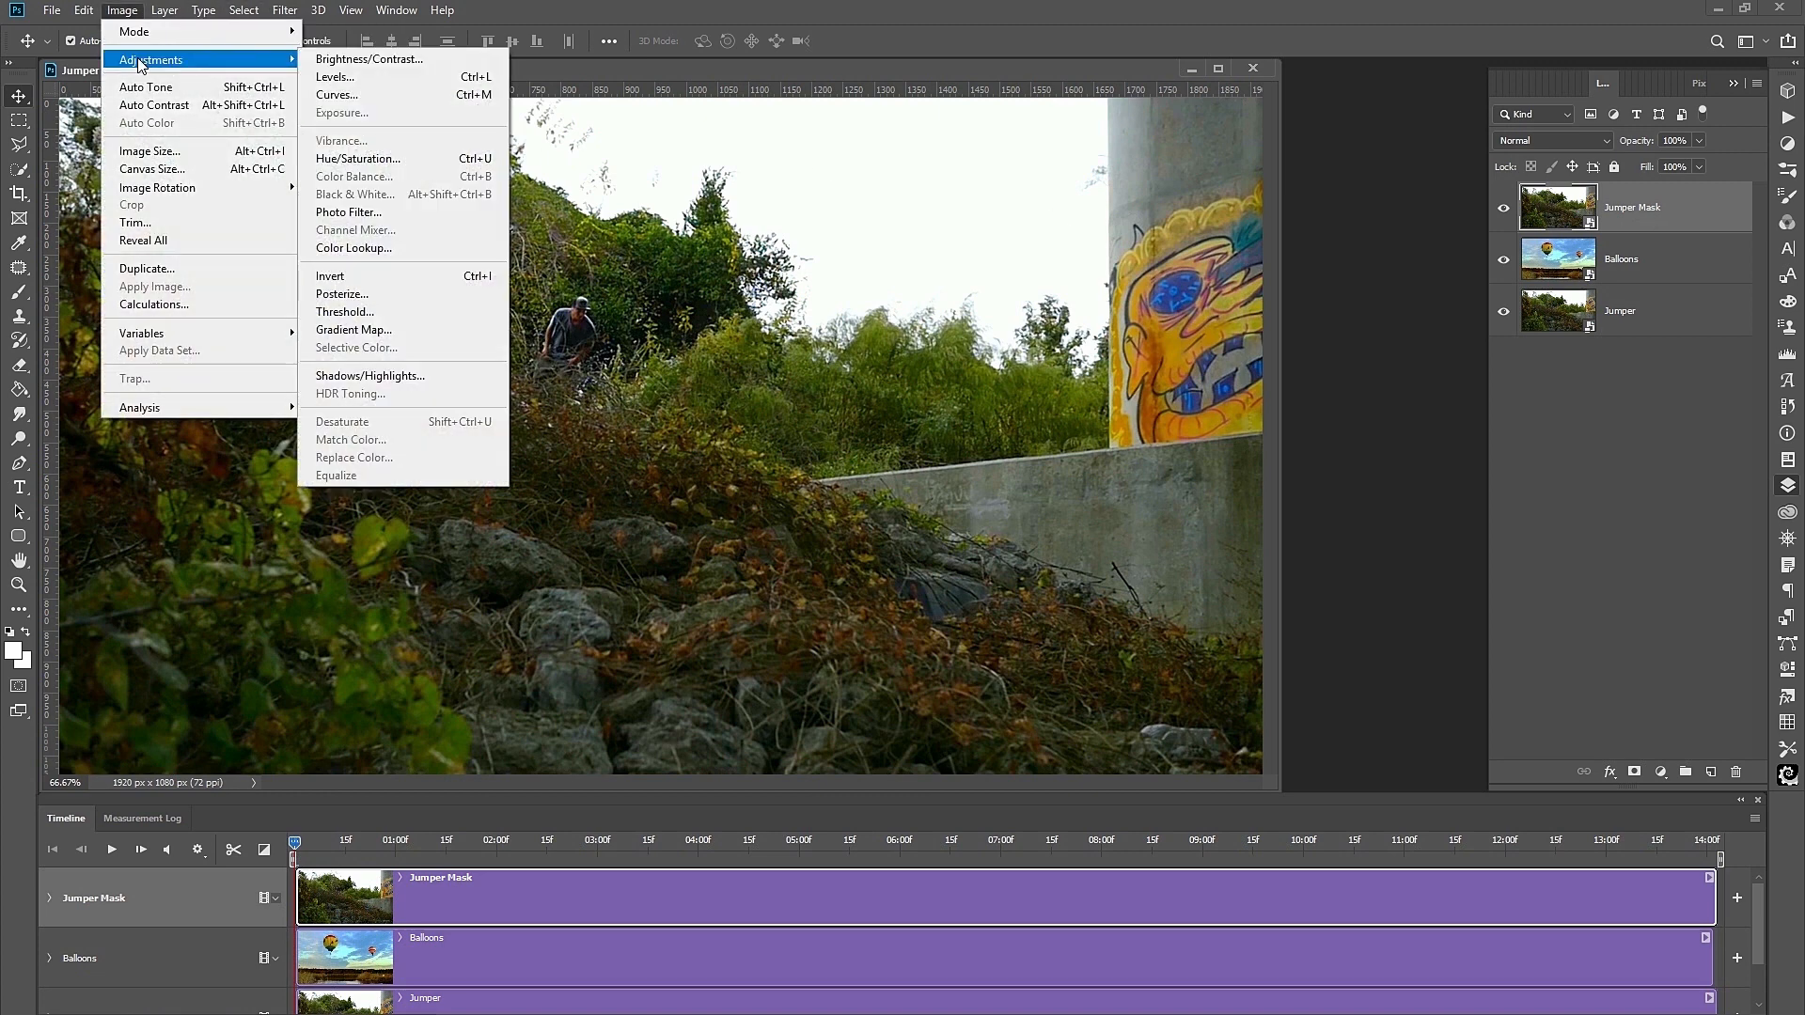
pyautogui.click(355, 313)
pyautogui.moveTo(852, 456); pyautogui.dragTo(951, 459)
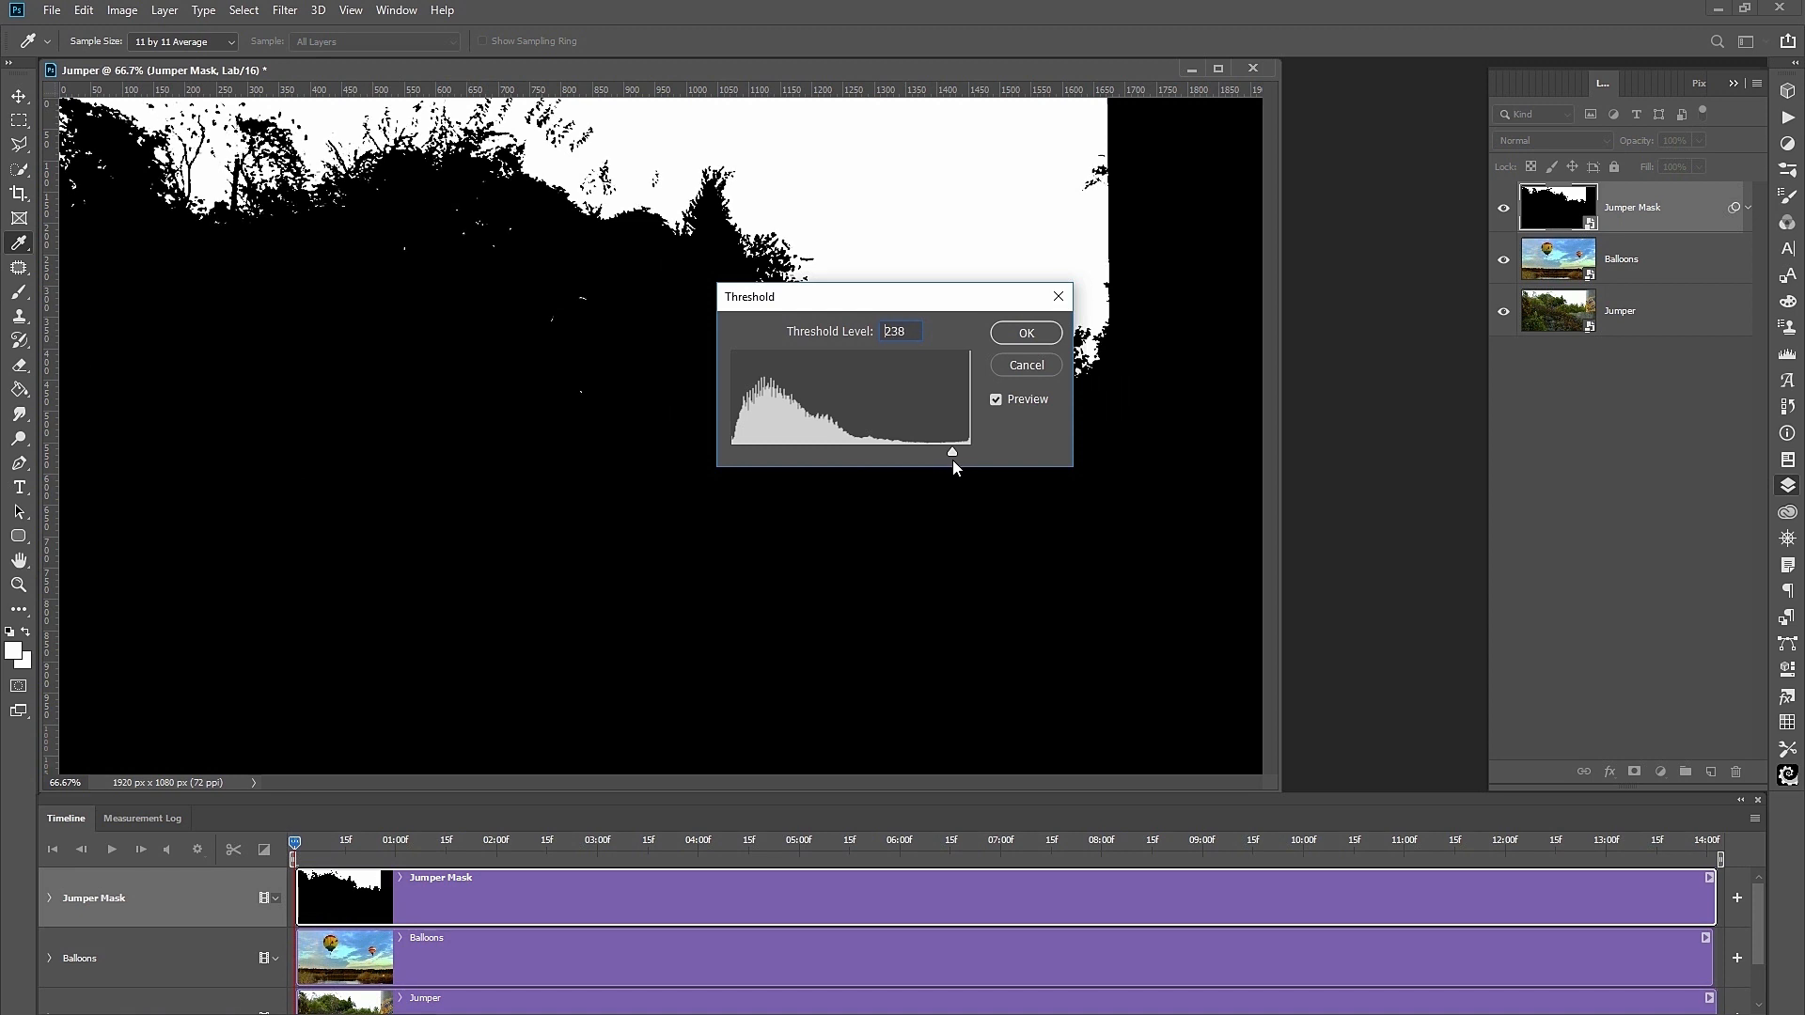
pyautogui.click(1034, 333)
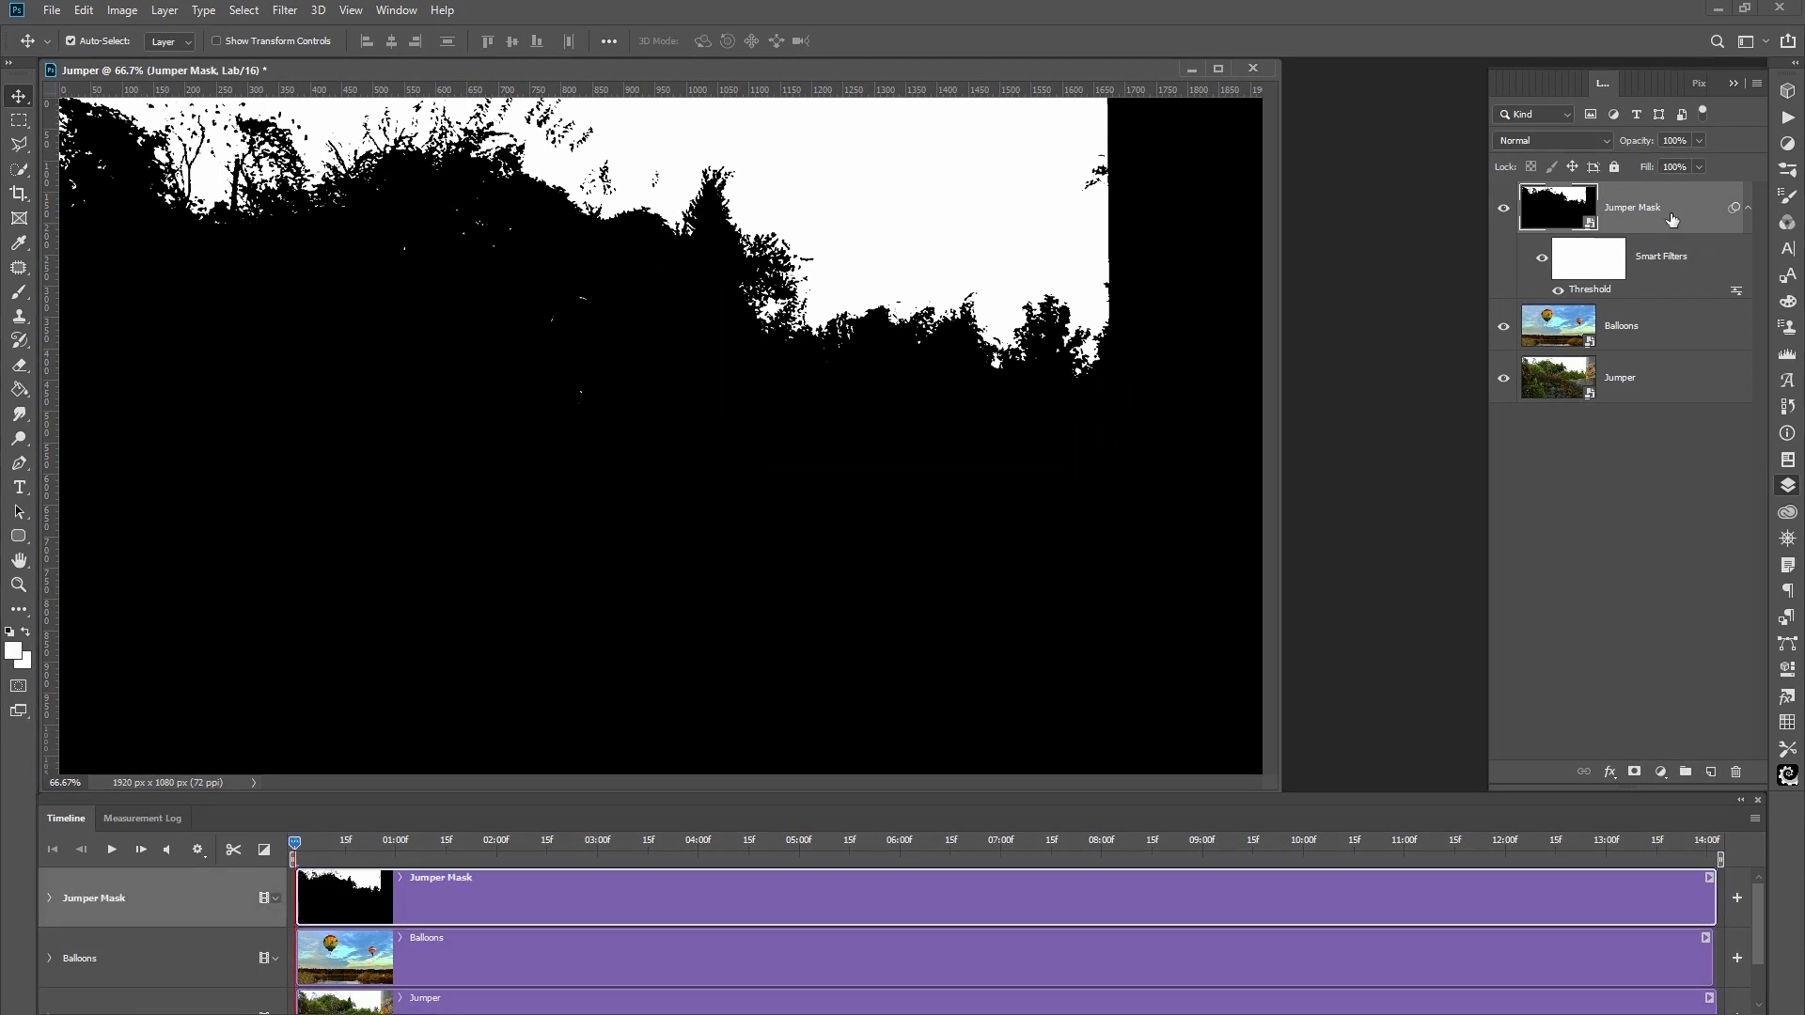
# In the Jumper Mask layer's Blend If settings, split the This Layer white point to 254 / 255.
pyautogui.doubleClick(1696, 211)
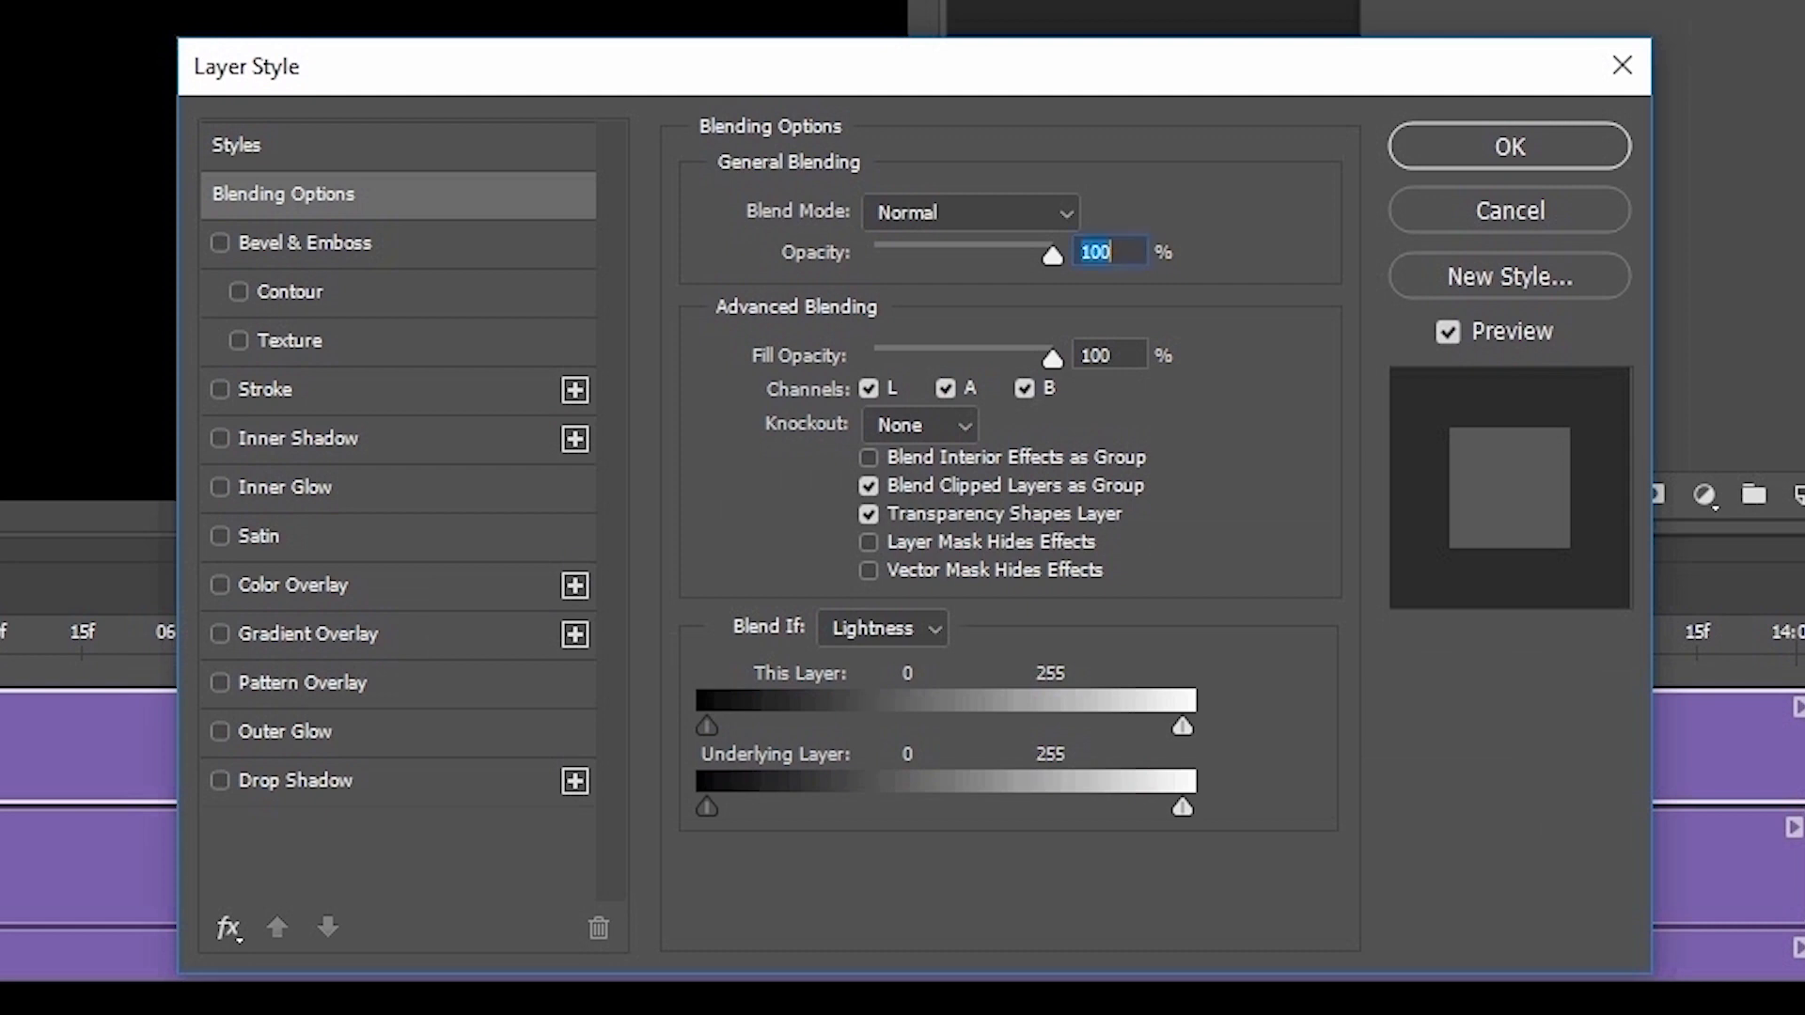
pyautogui.keyDown('alt'); pyautogui.click(1182, 730); pyautogui.keyUp('alt')
pyautogui.moveTo(1181, 726); pyautogui.dragTo(1180, 726)
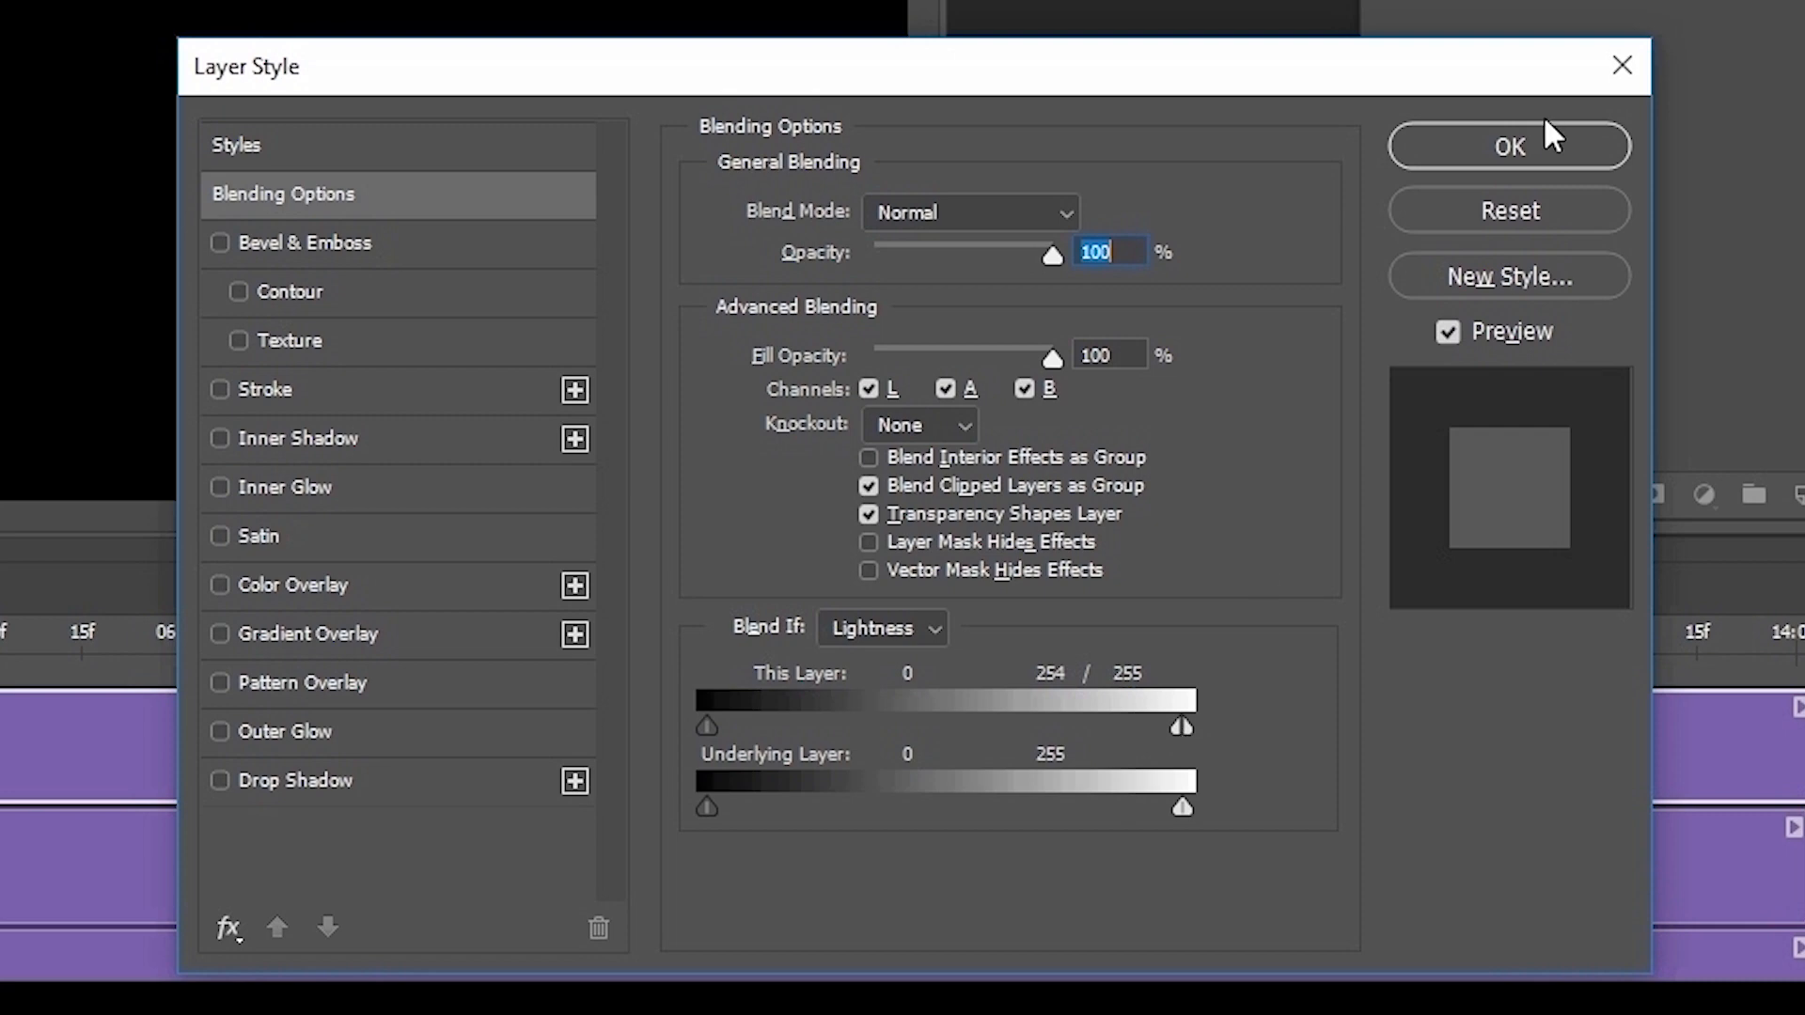
pyautogui.click(1532, 154)
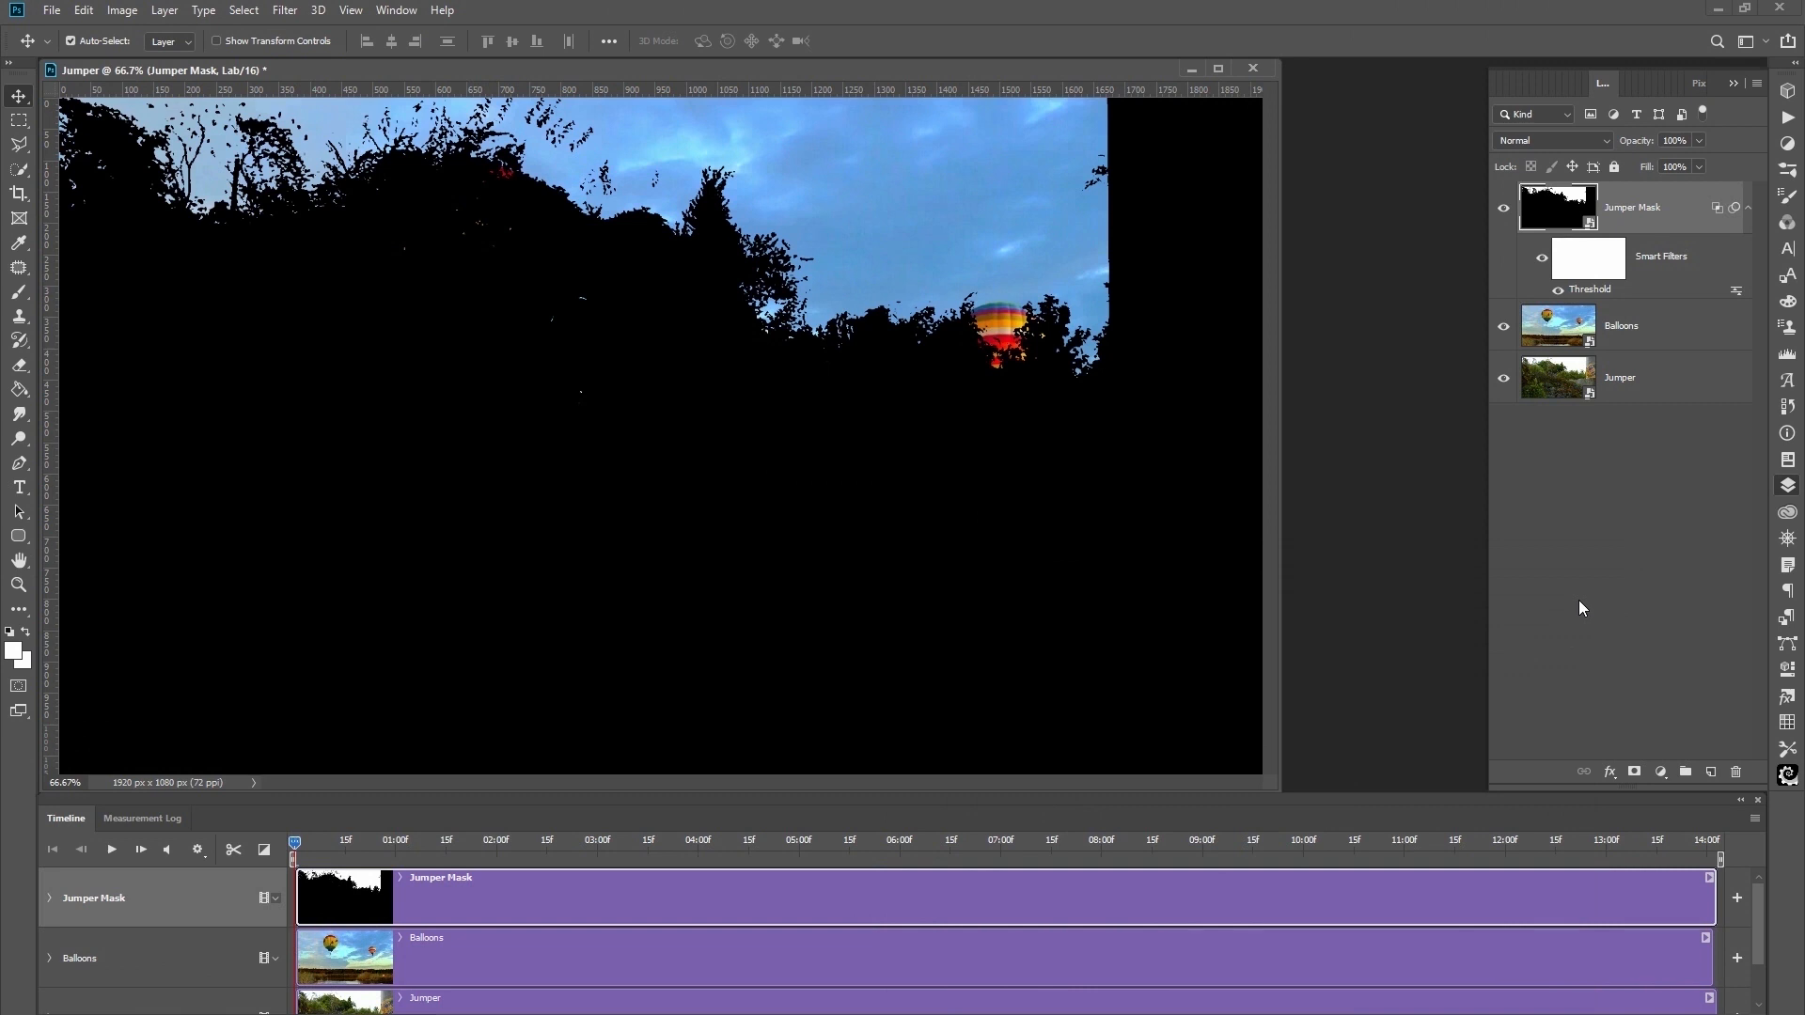
# Group the Jumper Mask and Balloons layers, name the group Balloons Msk, and deselect all layers.
pyautogui.keyDown('ctrl'); pyautogui.click(1670, 325); pyautogui.keyUp('ctrl')
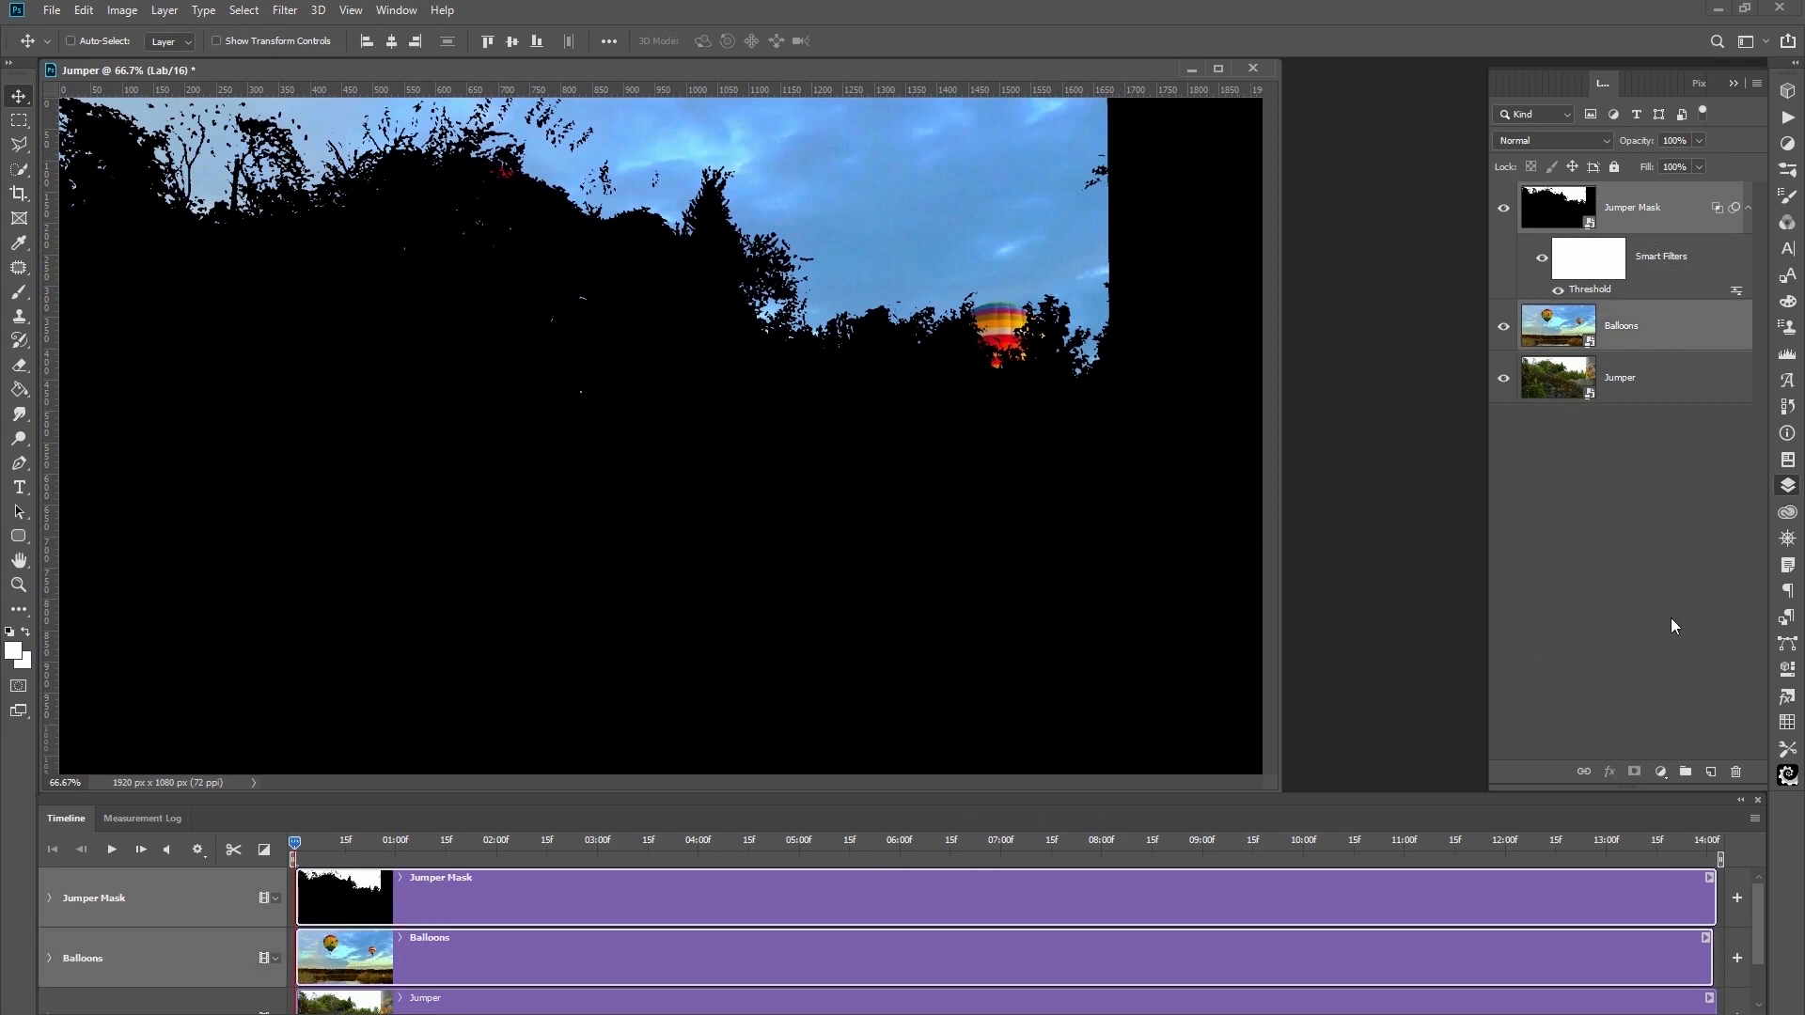
pyautogui.hotkey('ctrl', 'g')
pyautogui.doubleClick(1589, 194)
pyautogui.write('Balloons Msk')
pyautogui.click(1555, 461)
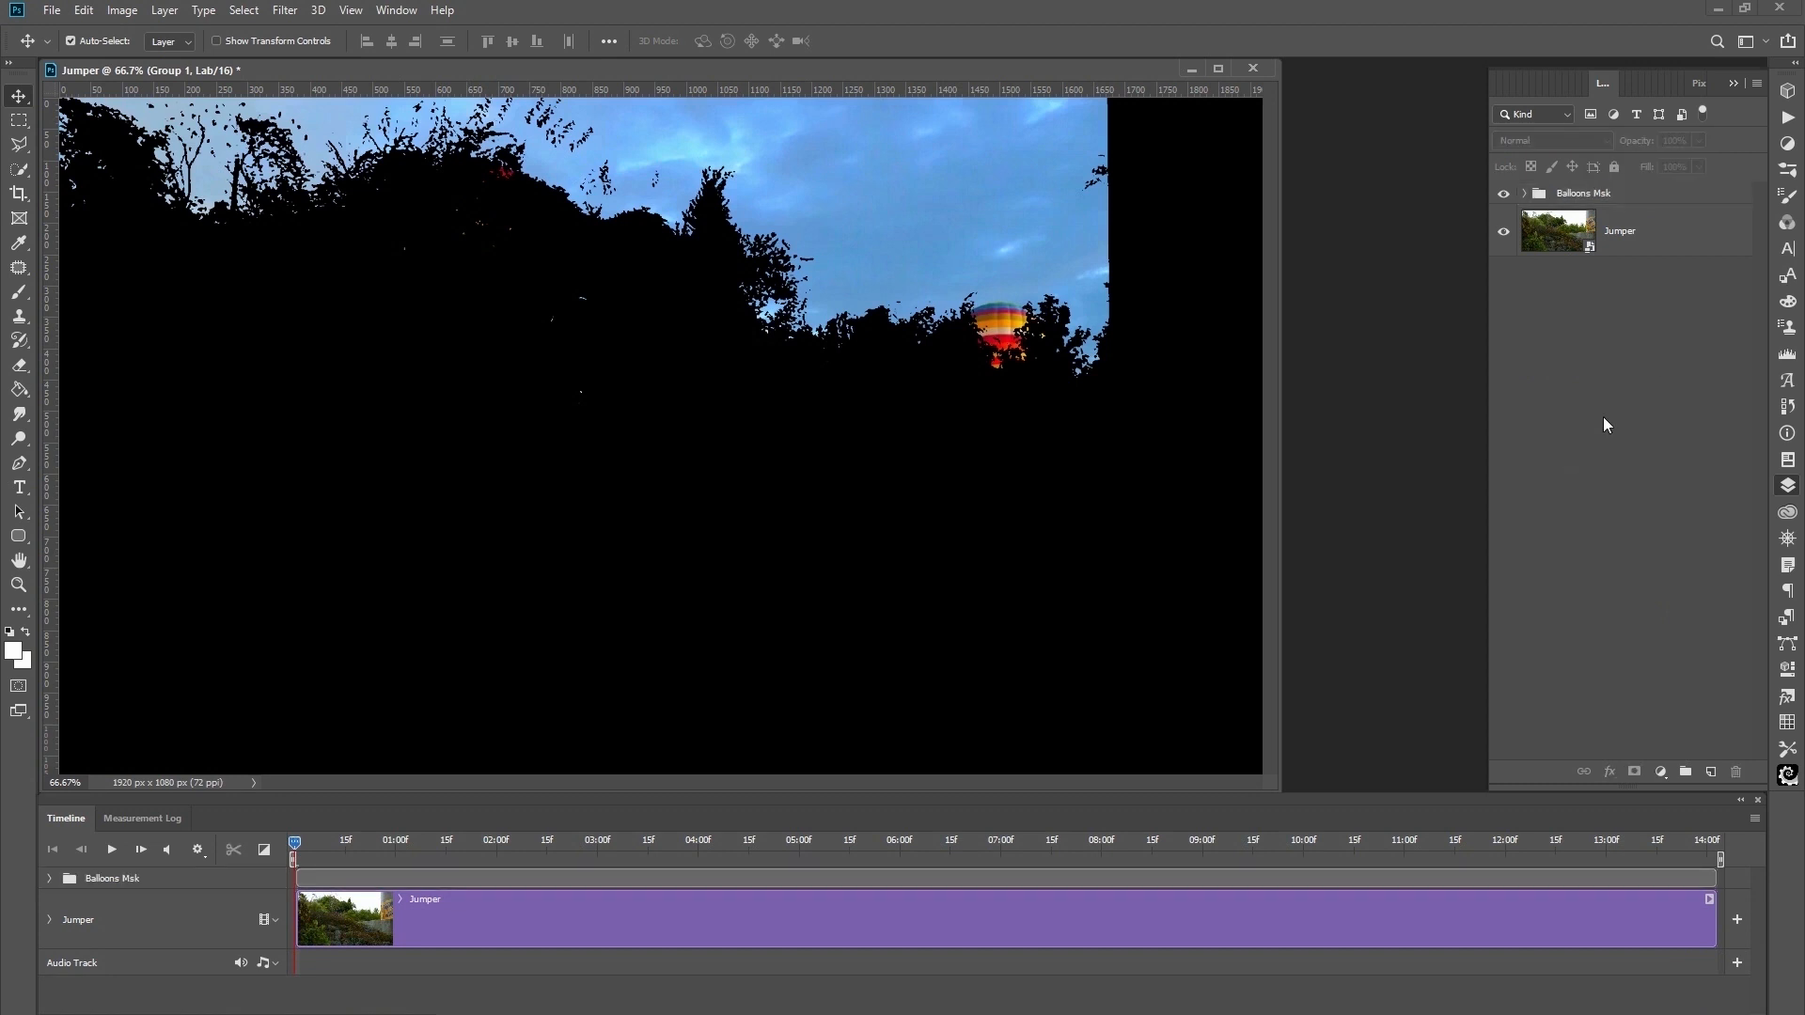
# In the Balloons Msk group's Blend If settings, split the This Layer black point slightly to hide its pure black areas.
pyautogui.click(1694, 193)
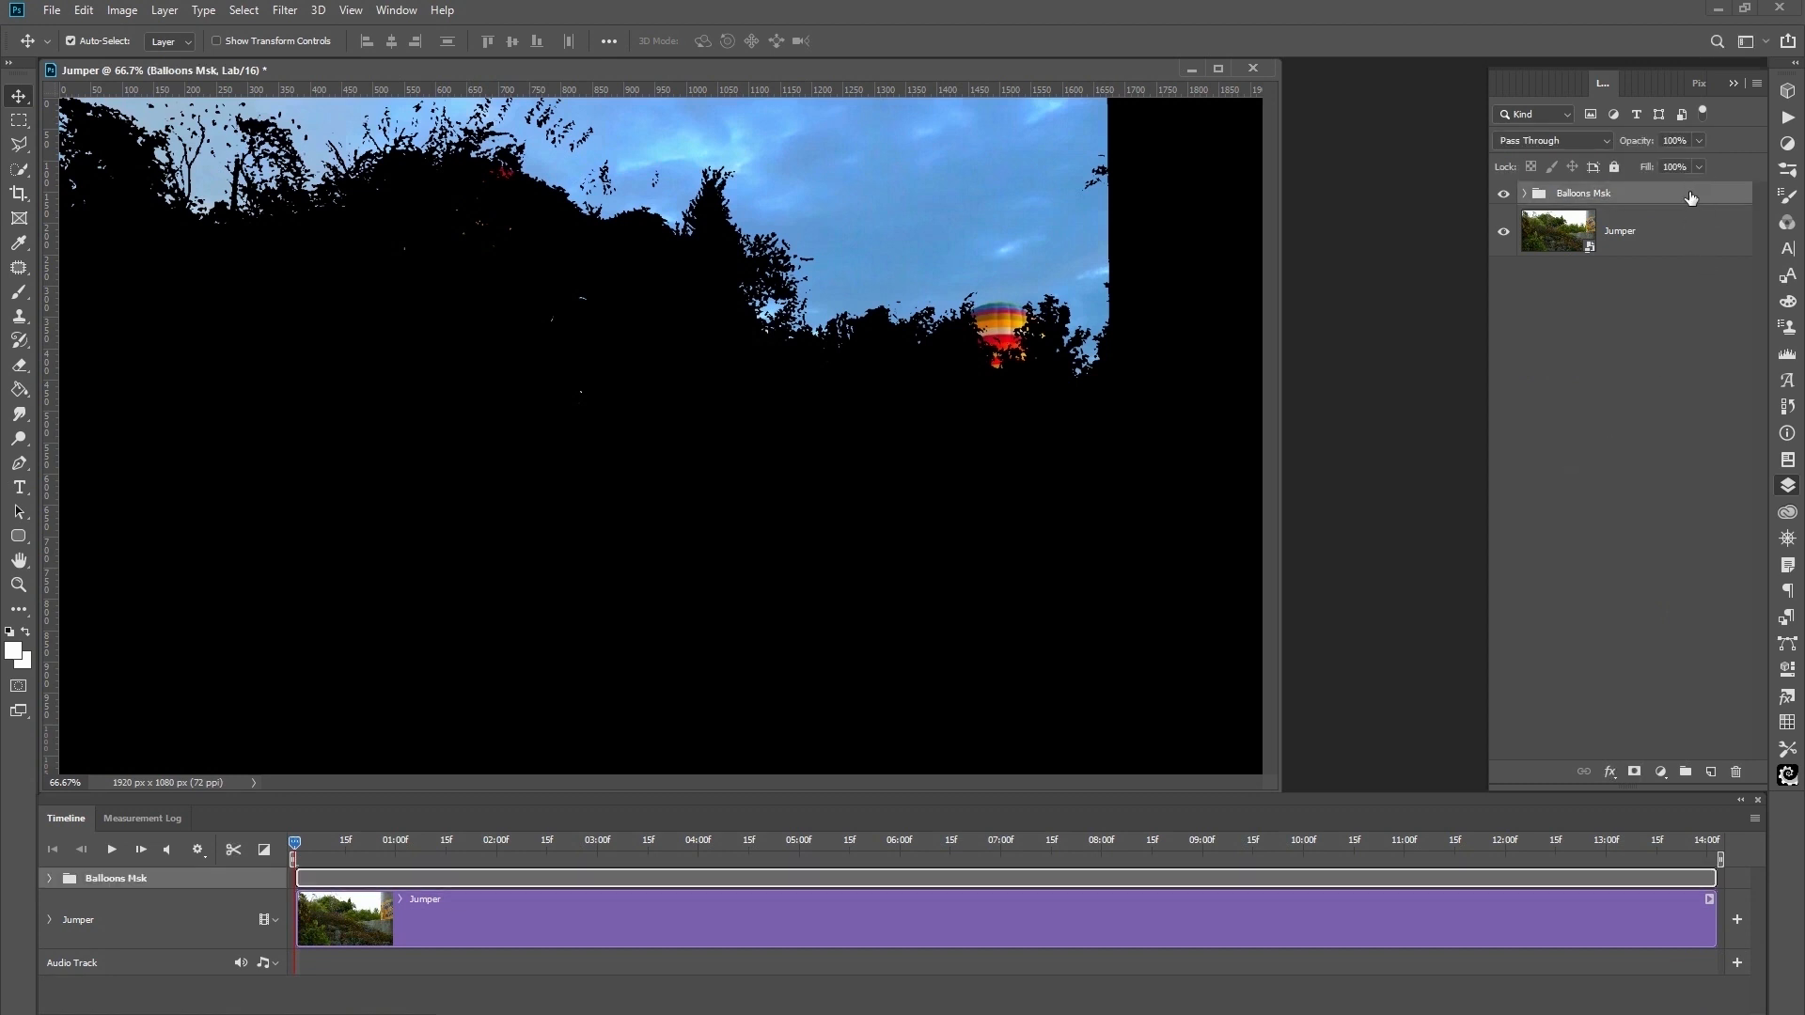
pyautogui.doubleClick(1691, 194)
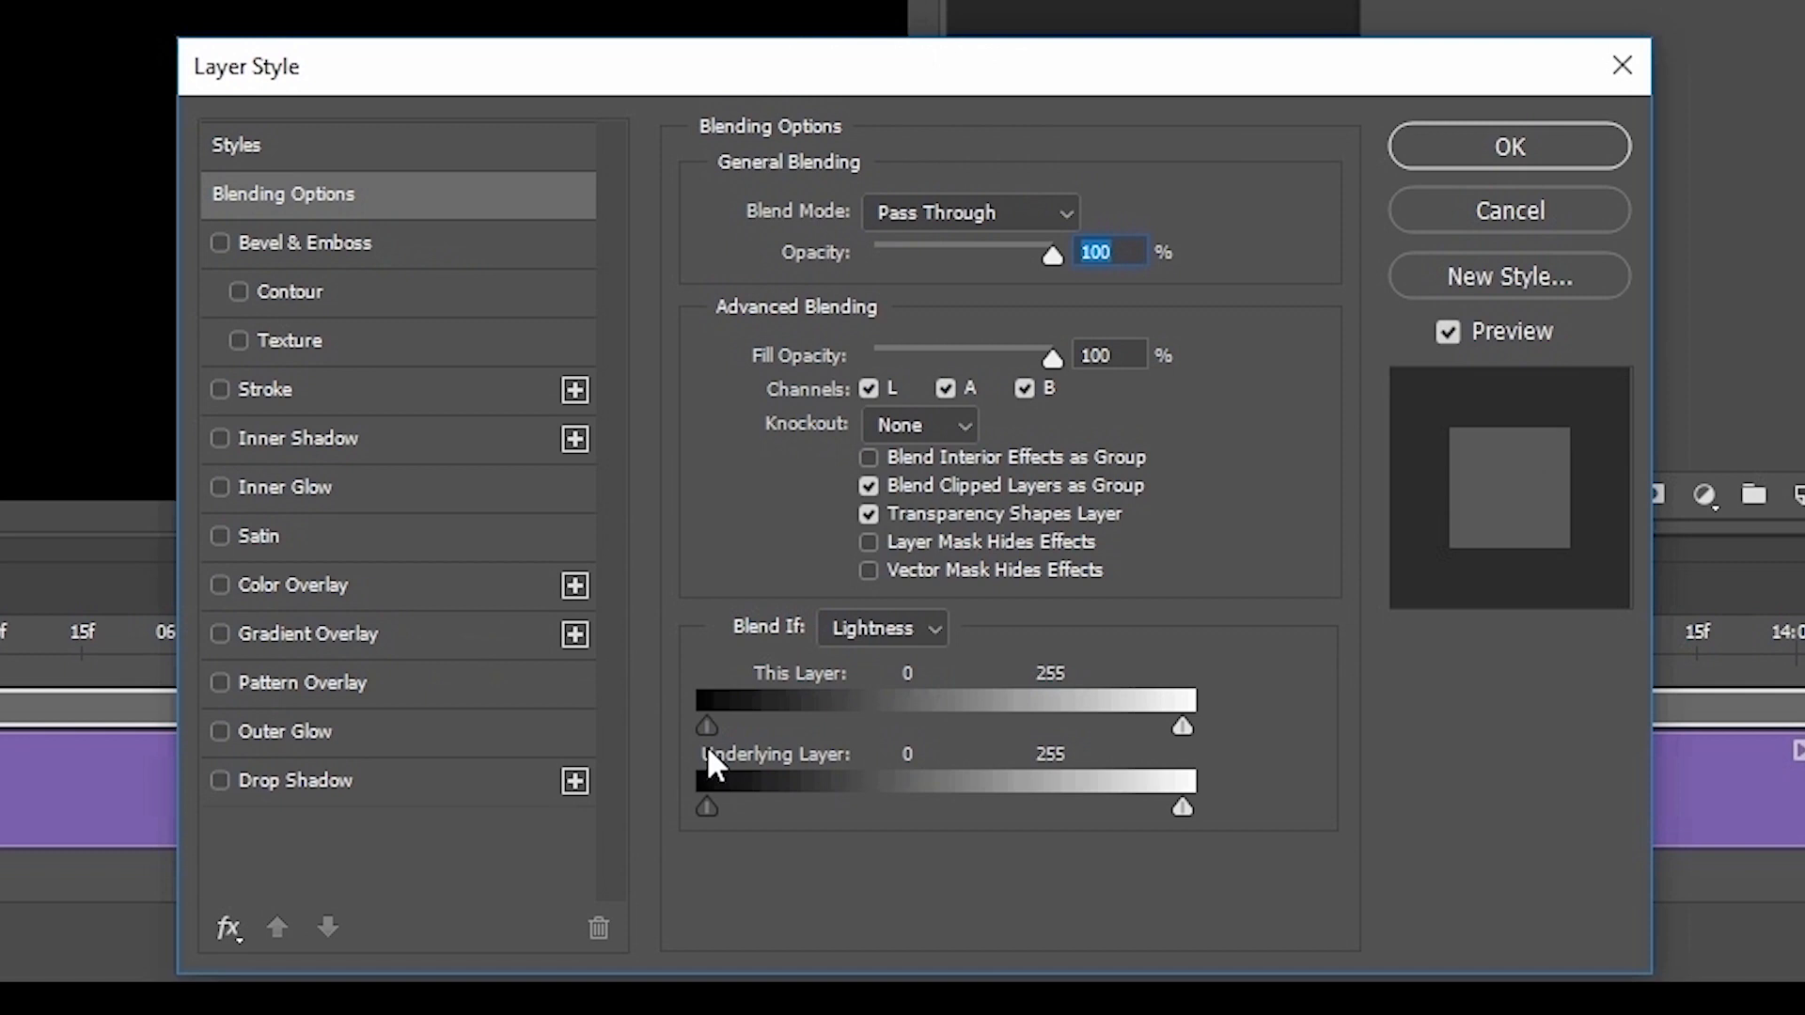
pyautogui.press('alt')
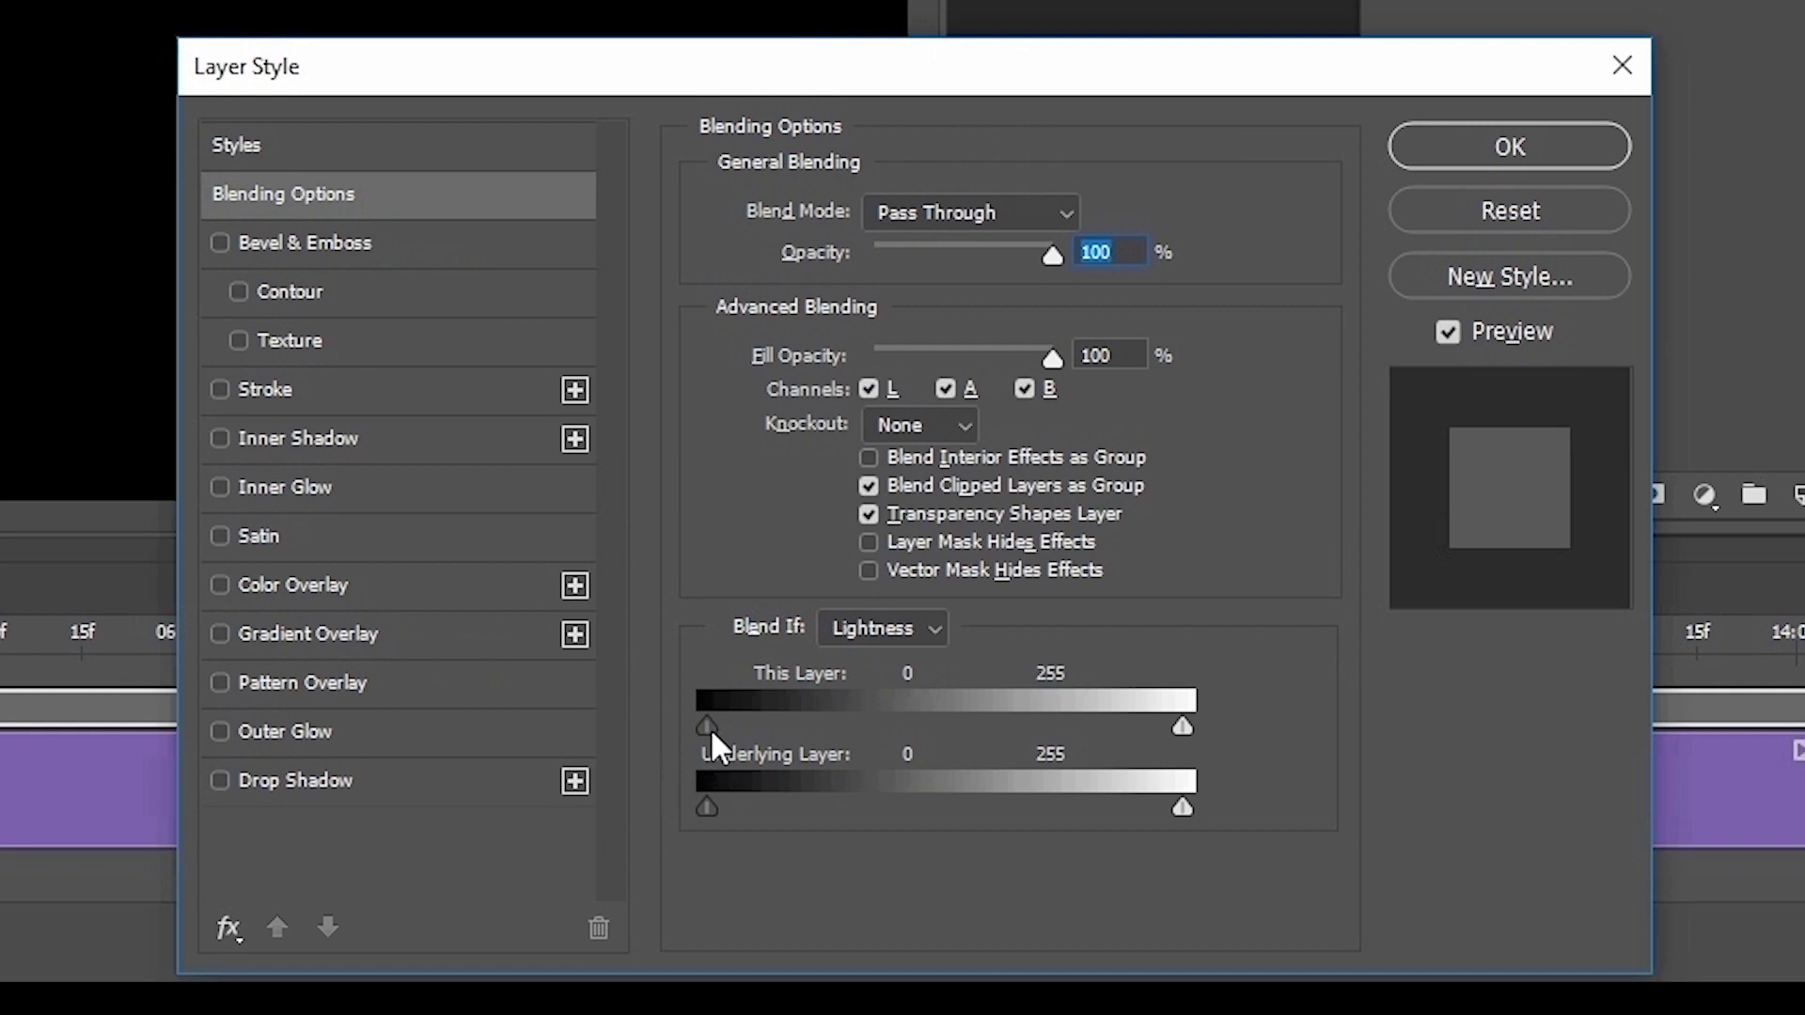
pyautogui.moveTo(712, 724); pyautogui.dragTo(708, 726)
pyautogui.click(1565, 136)
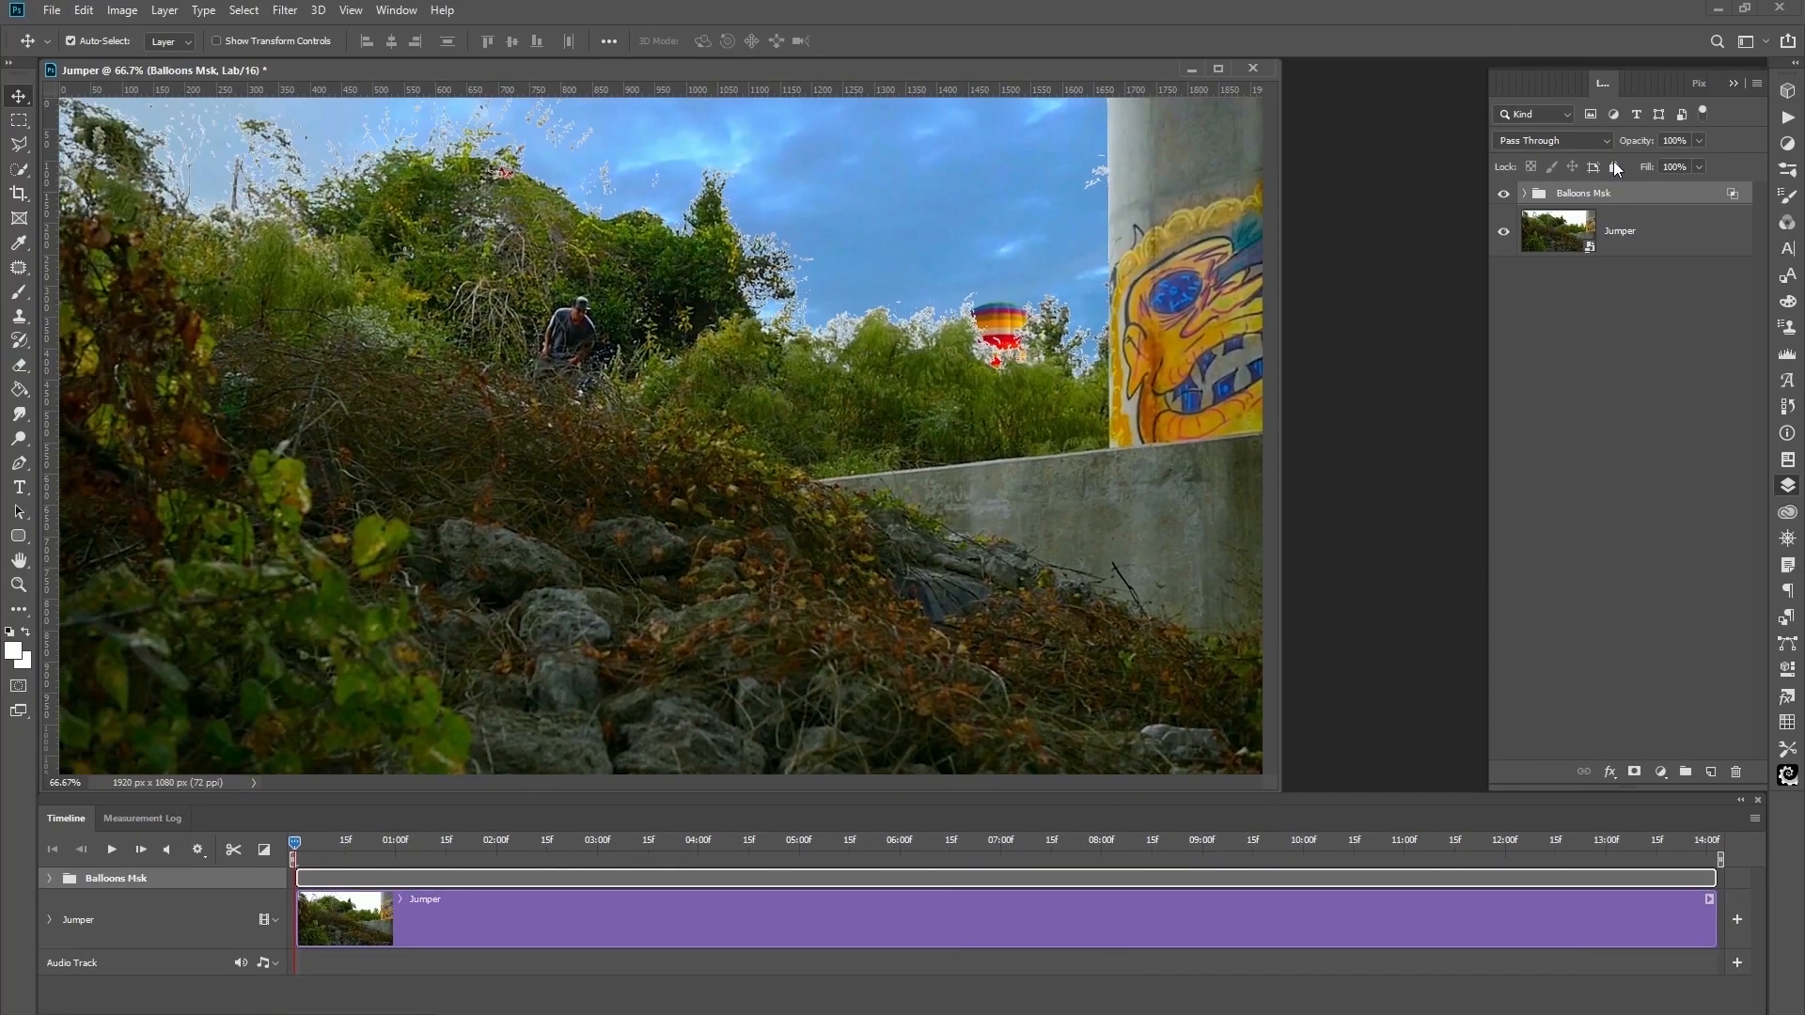
# Apply a High Pass filter with a radius of 1.0 pixel to the Jumper layer.
pyautogui.click(1561, 224)
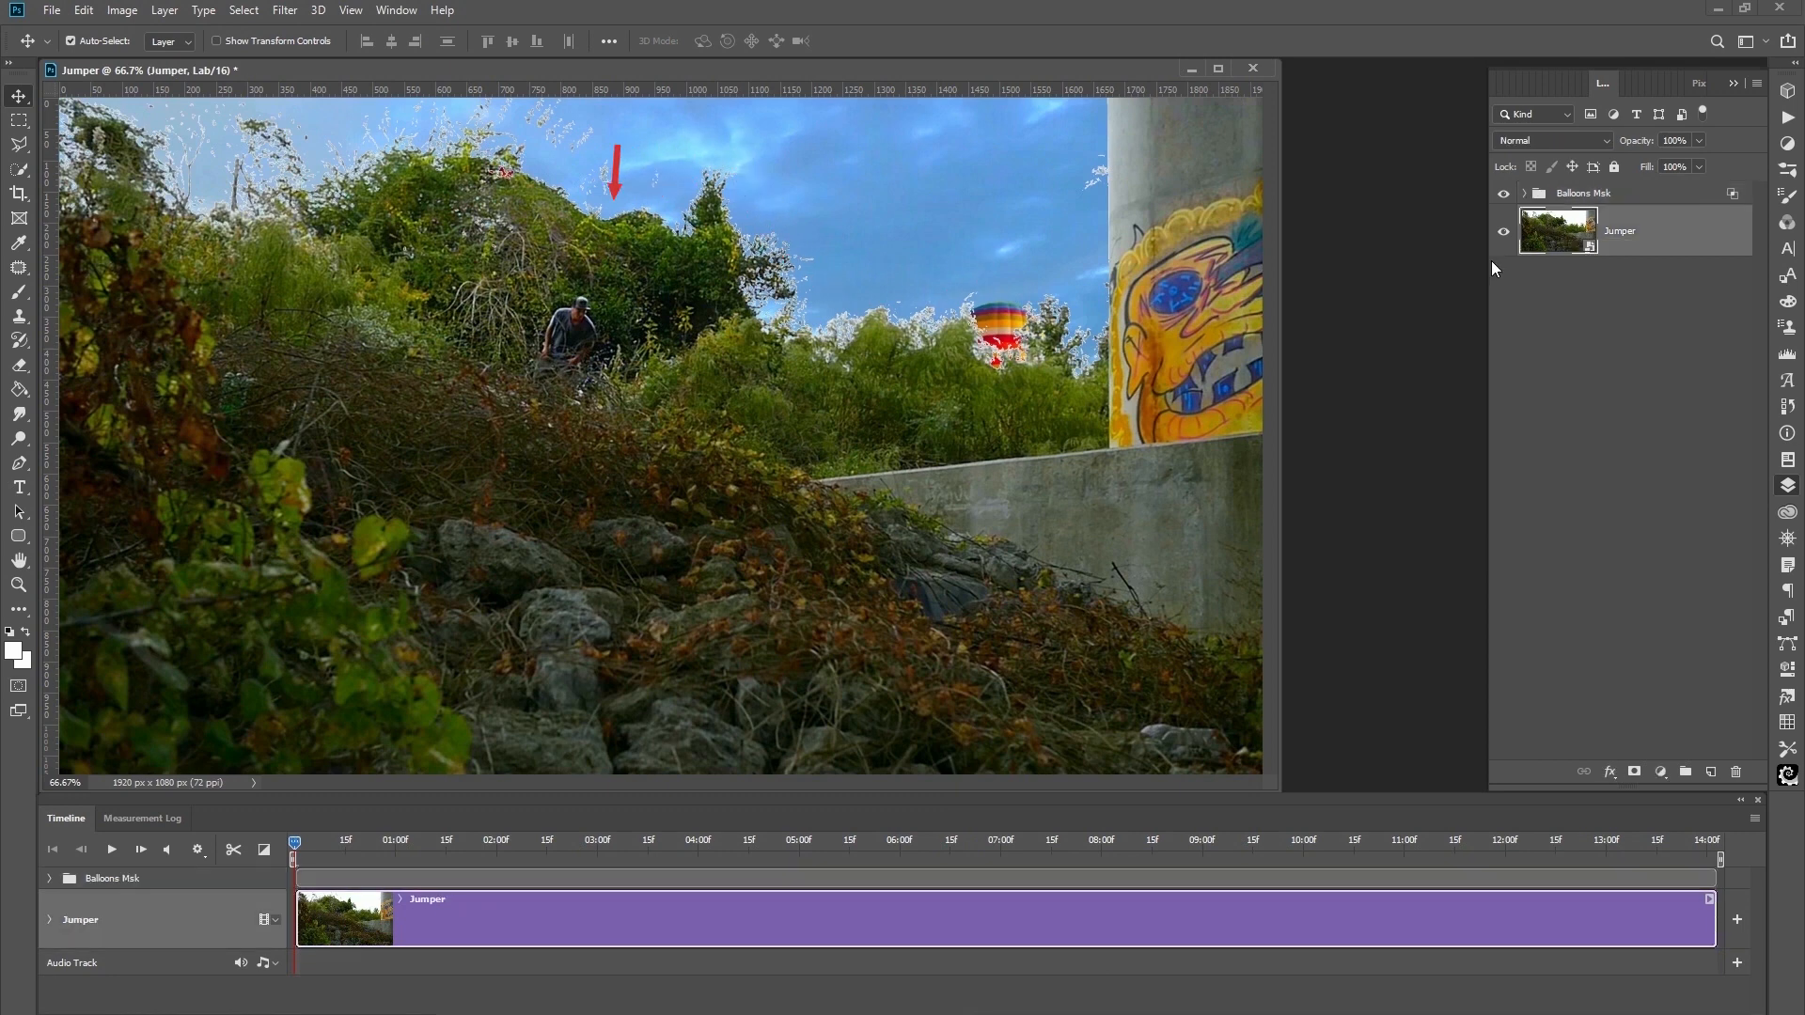
pyautogui.click(284, 11)
pyautogui.moveTo(316, 268)
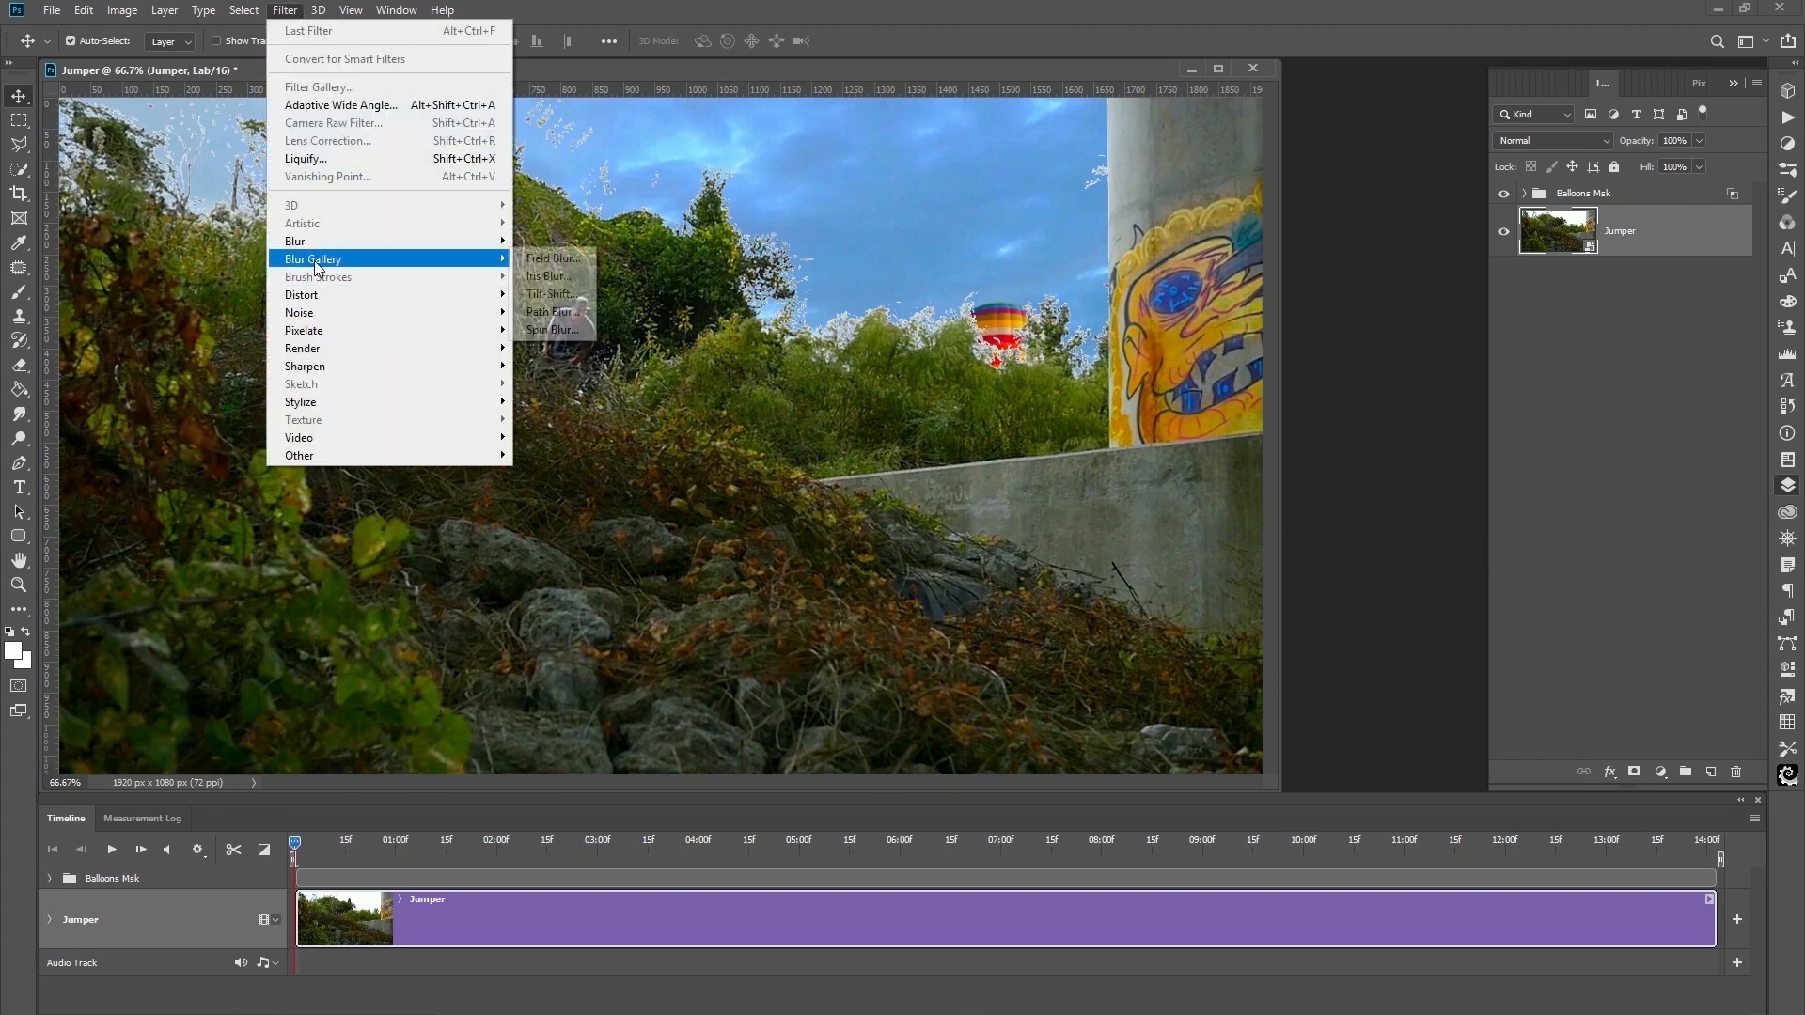
pyautogui.moveTo(489, 458)
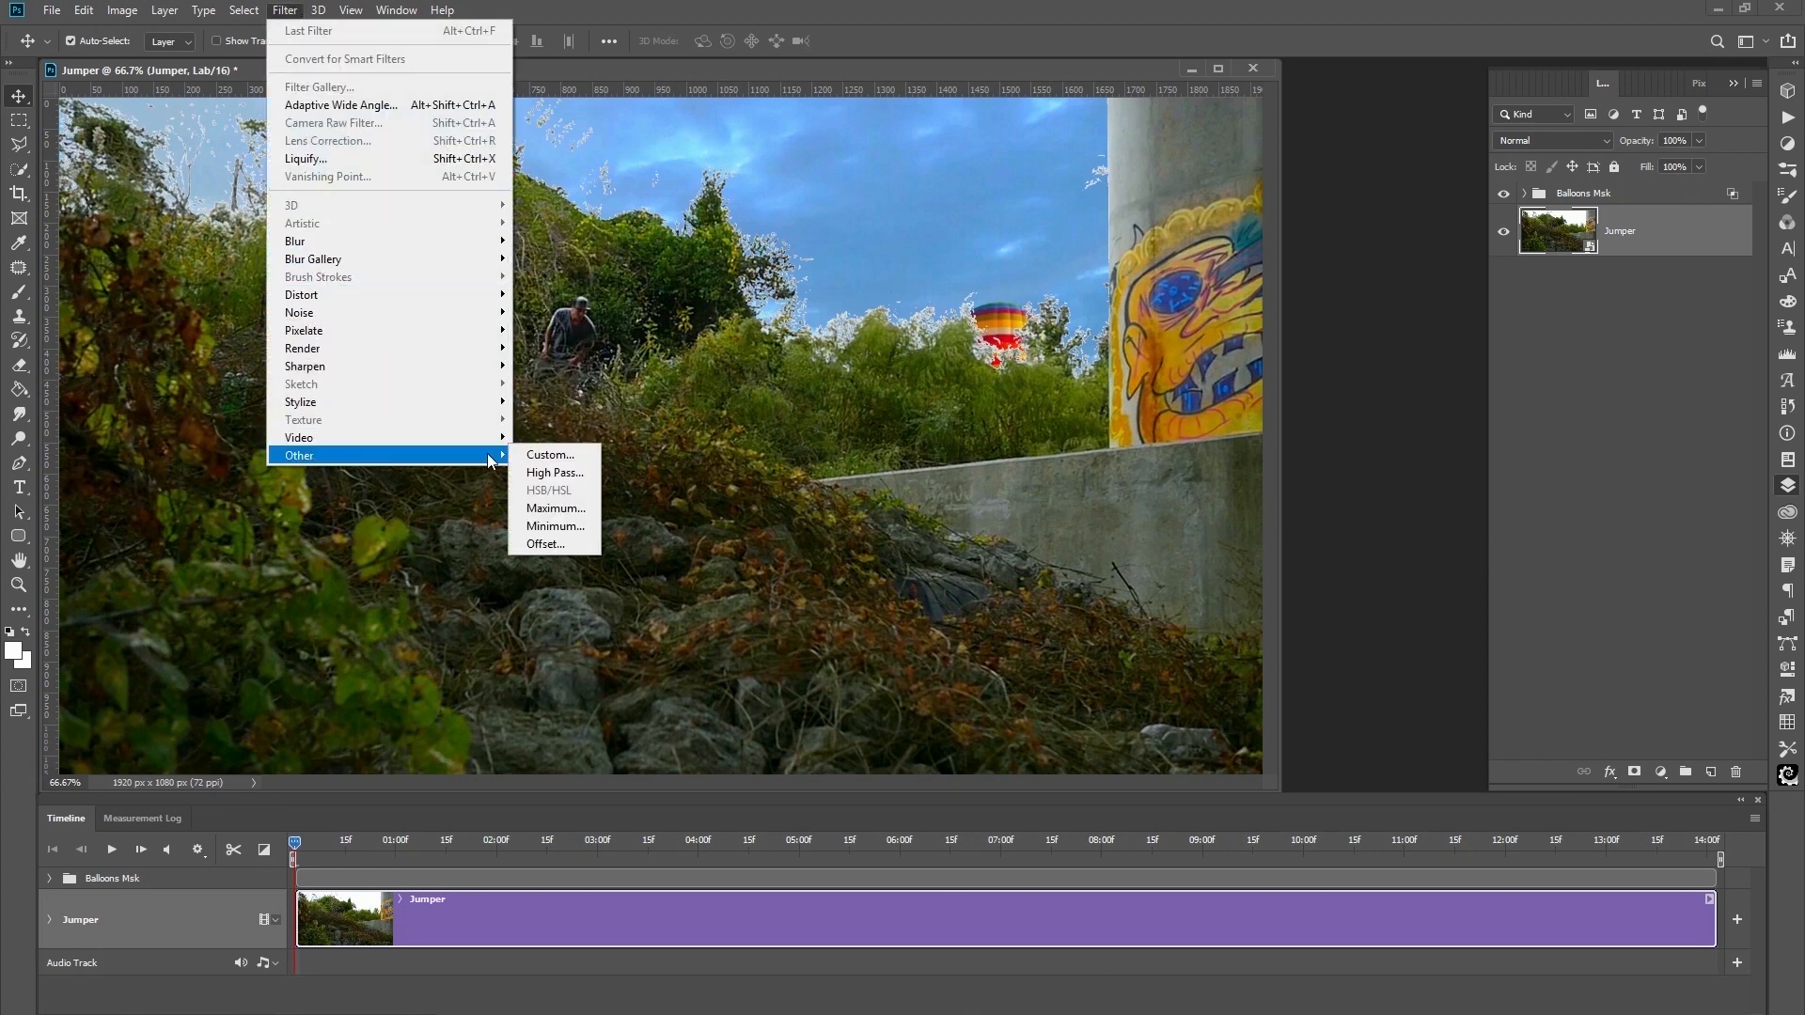
pyautogui.click(555, 473)
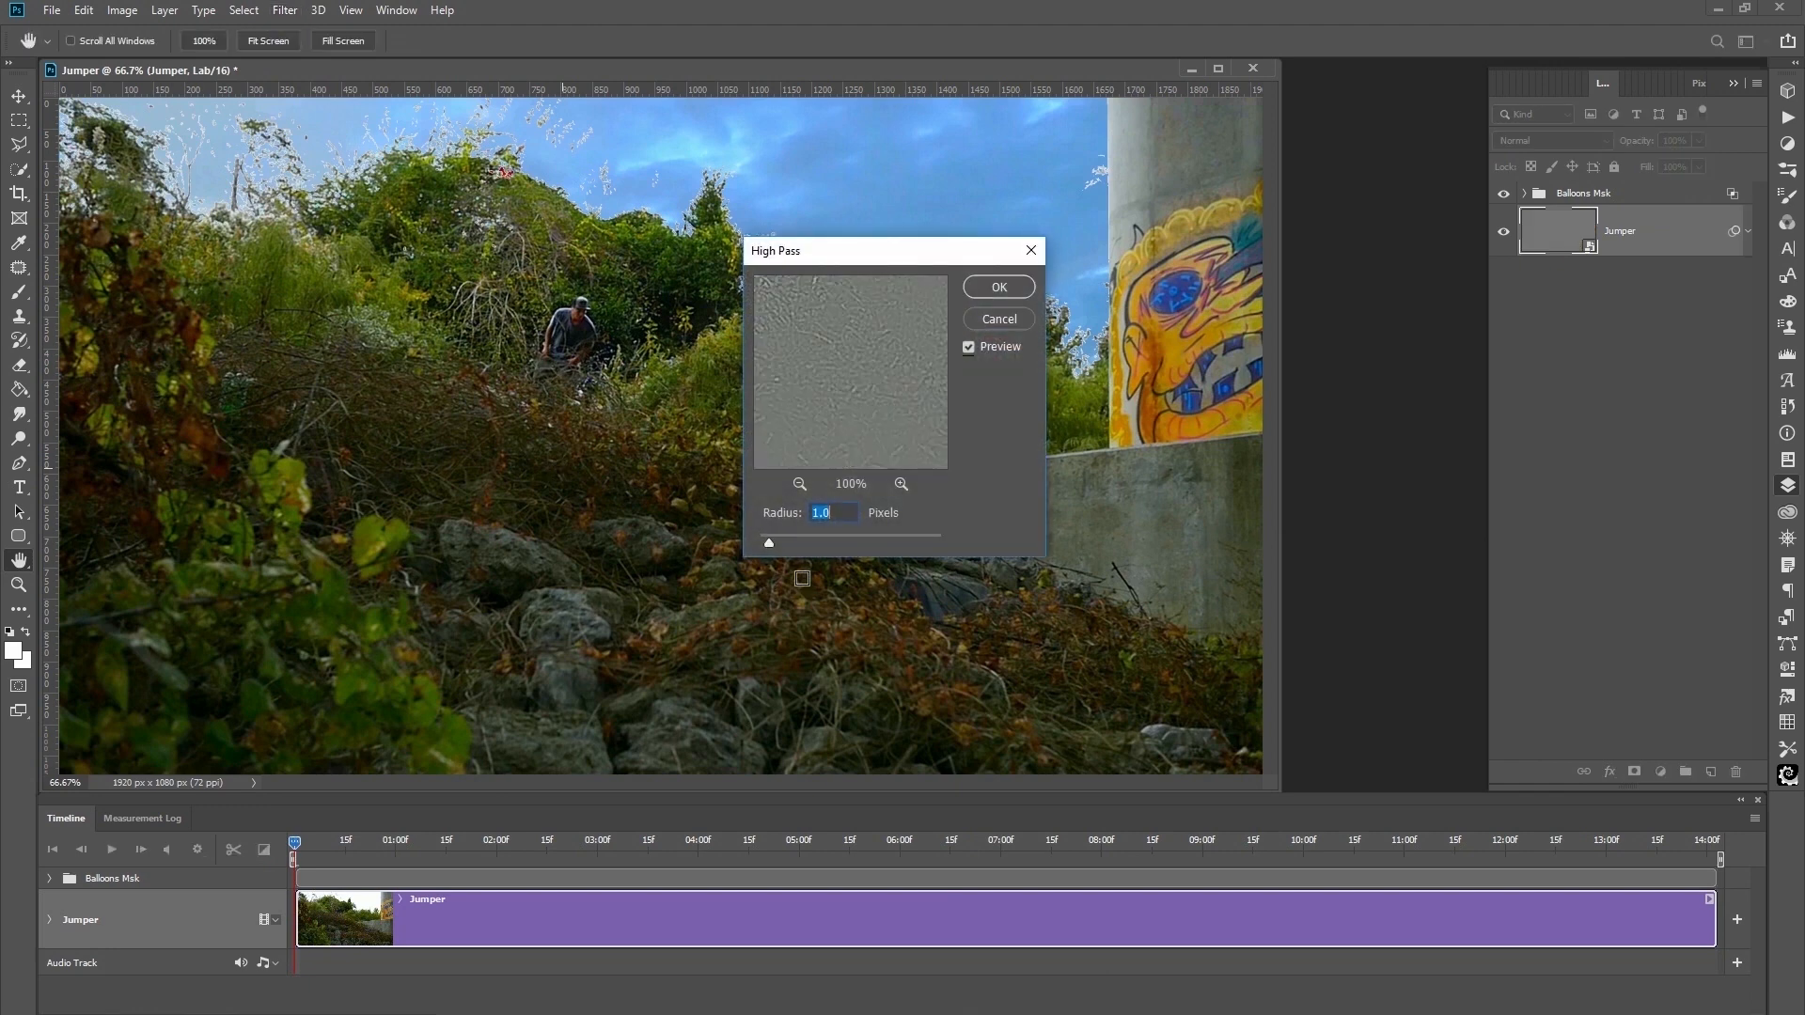
pyautogui.click(831, 518)
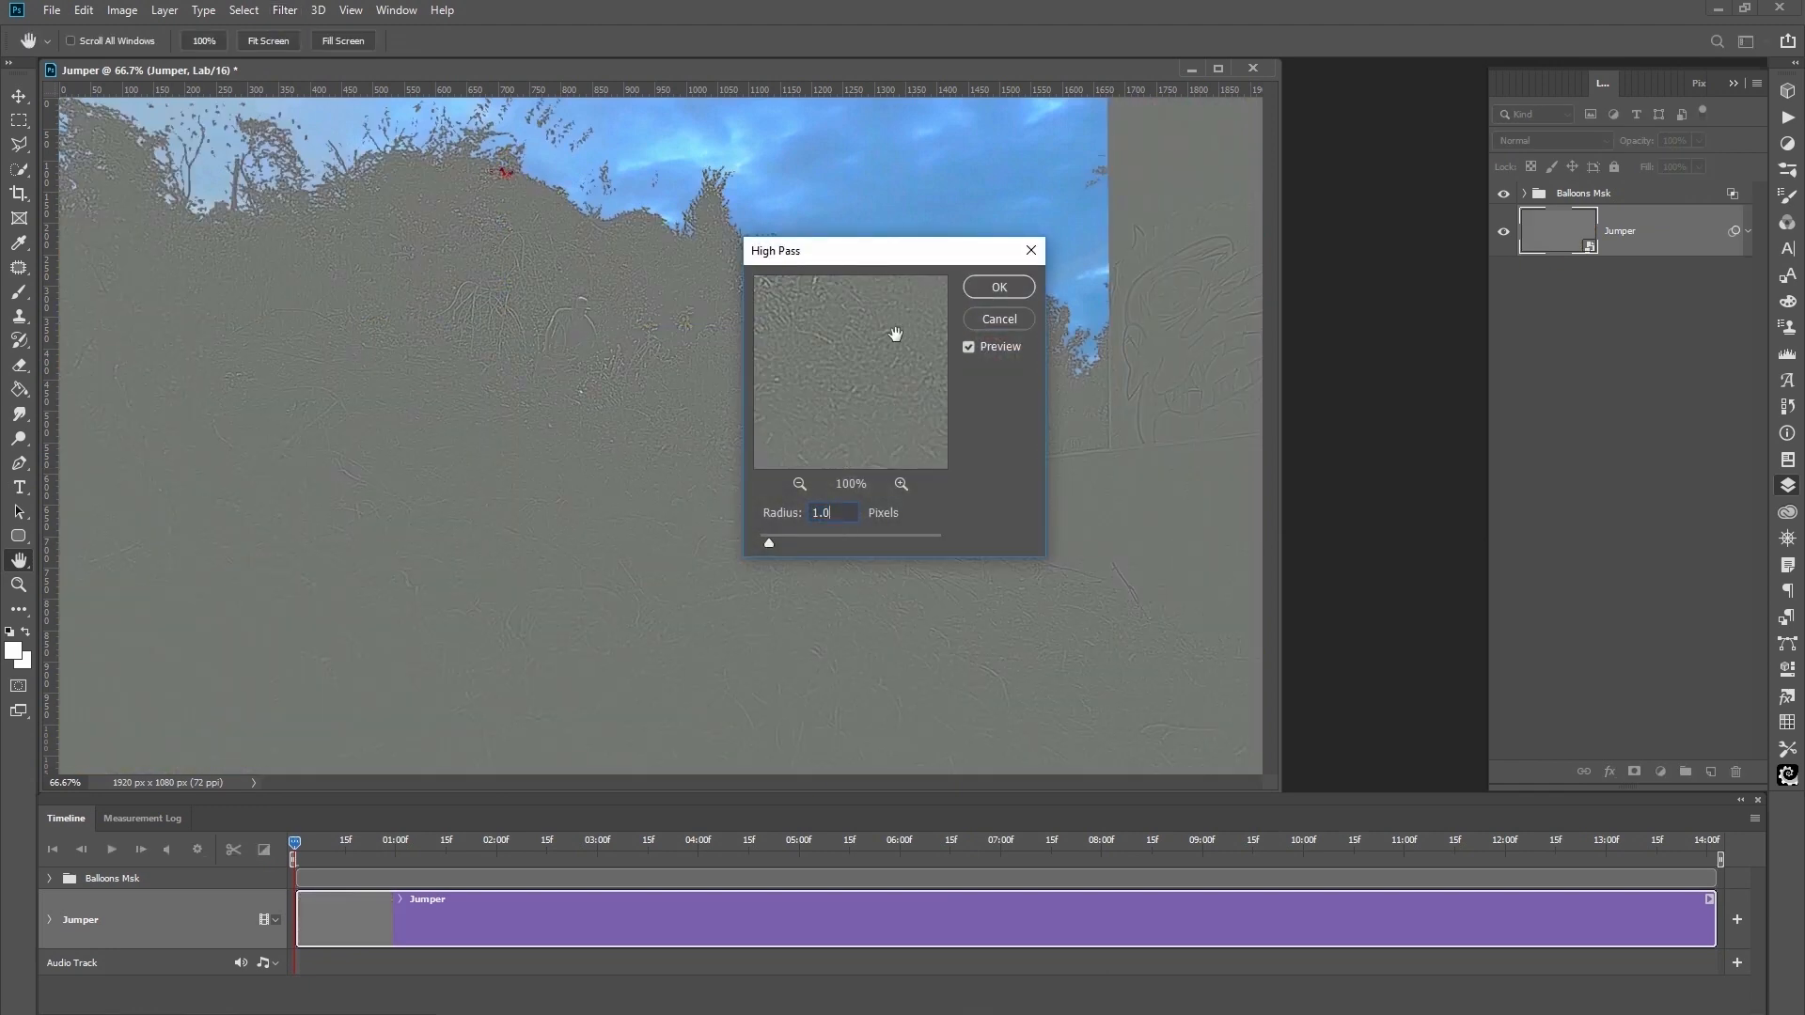
pyautogui.click(999, 287)
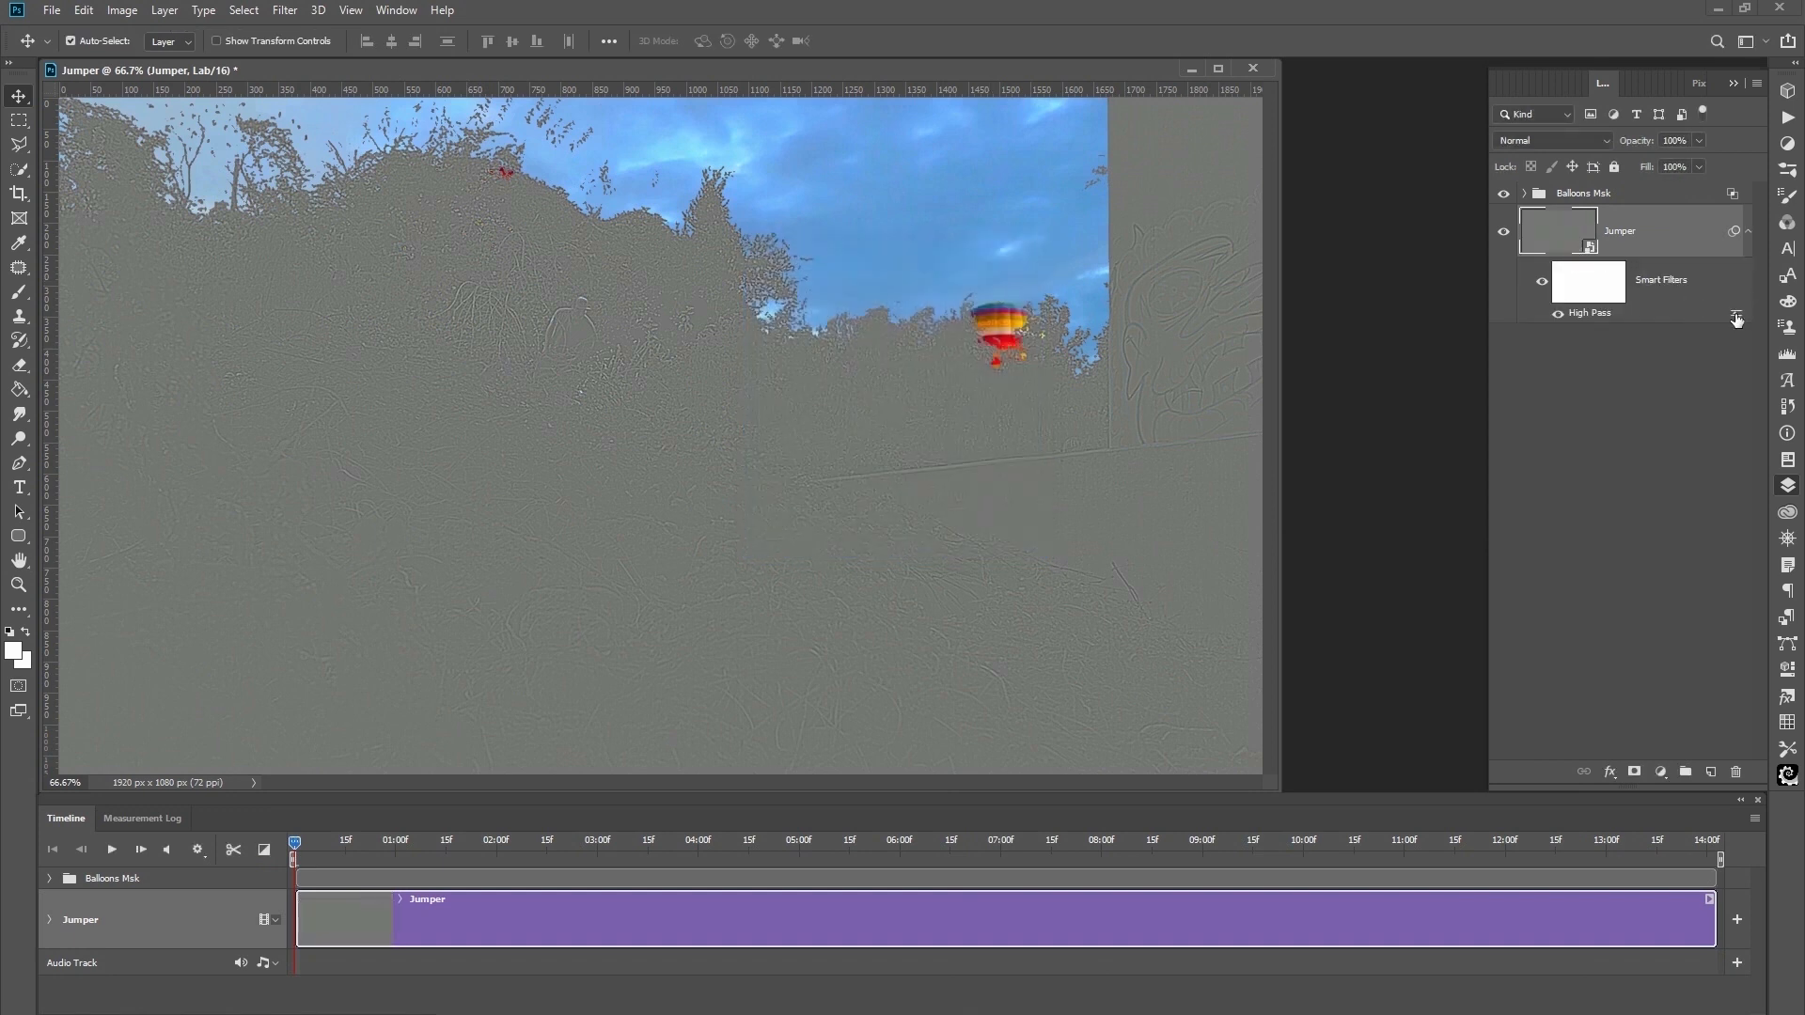
# Set the blending mode of the Jumper layer's High Pass smart filter to Linear Light.
pyautogui.doubleClick(1737, 316)
pyautogui.click(1196, 600)
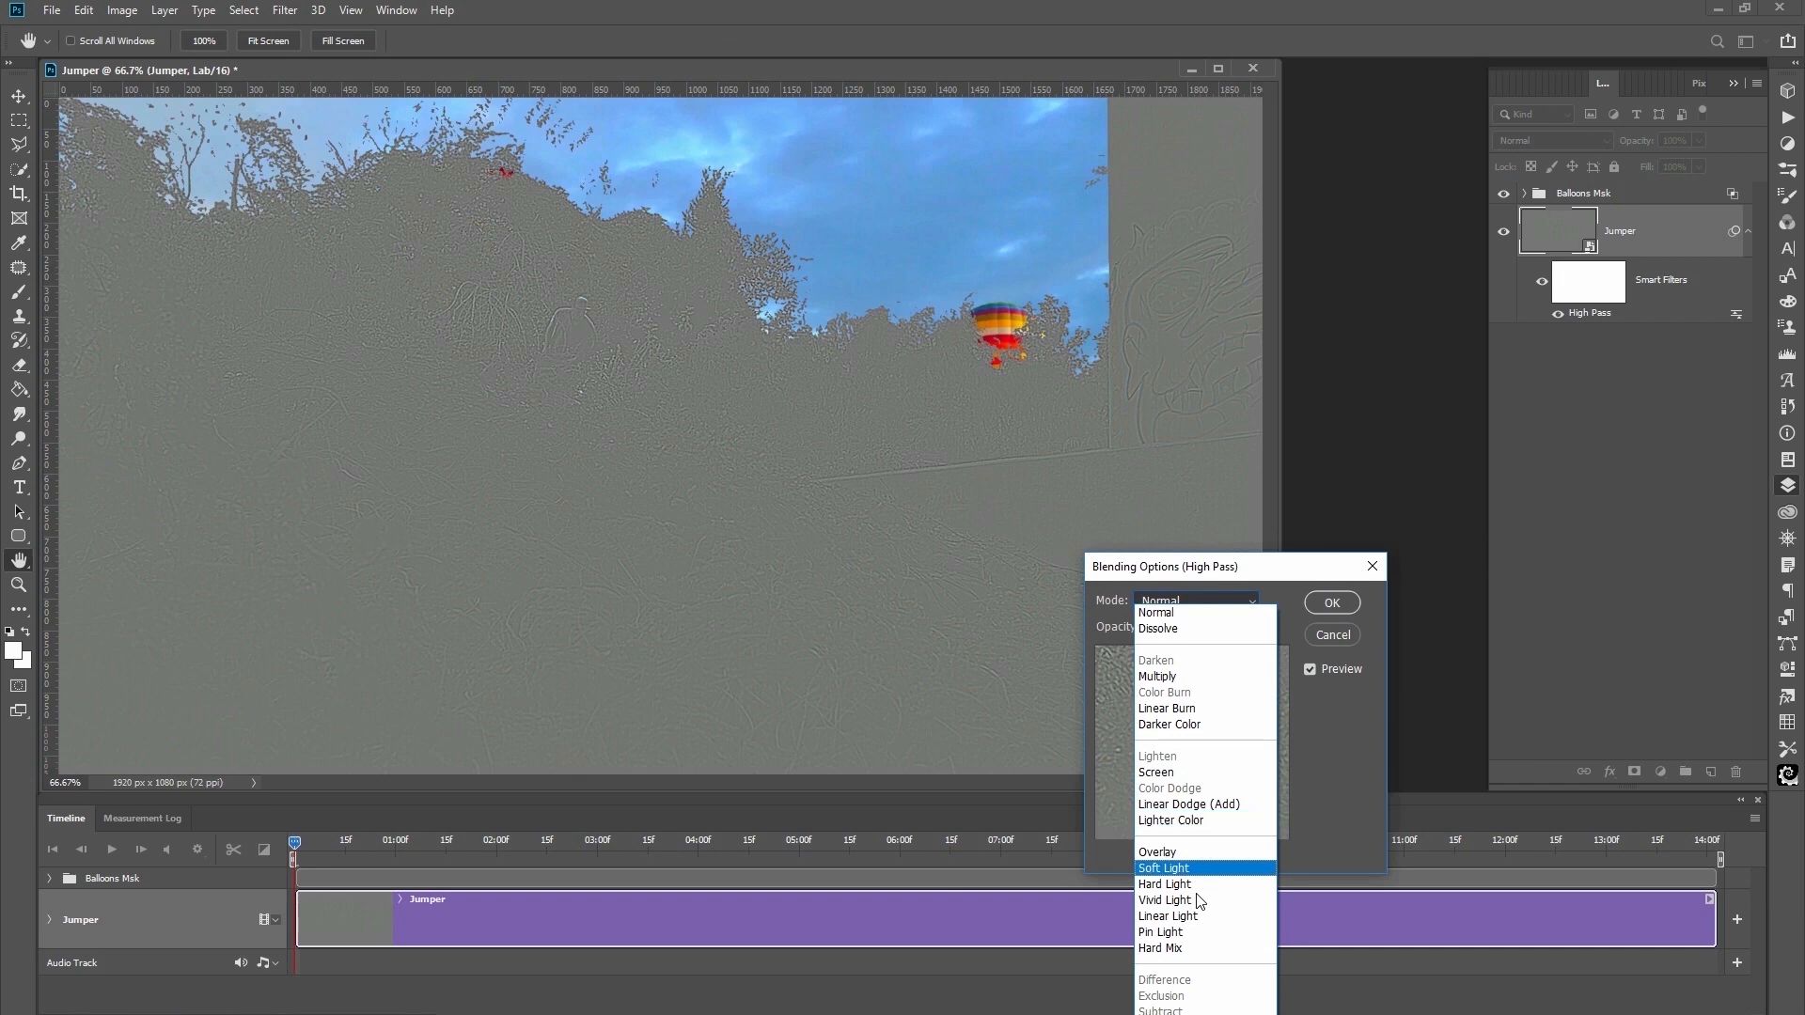
pyautogui.click(1168, 916)
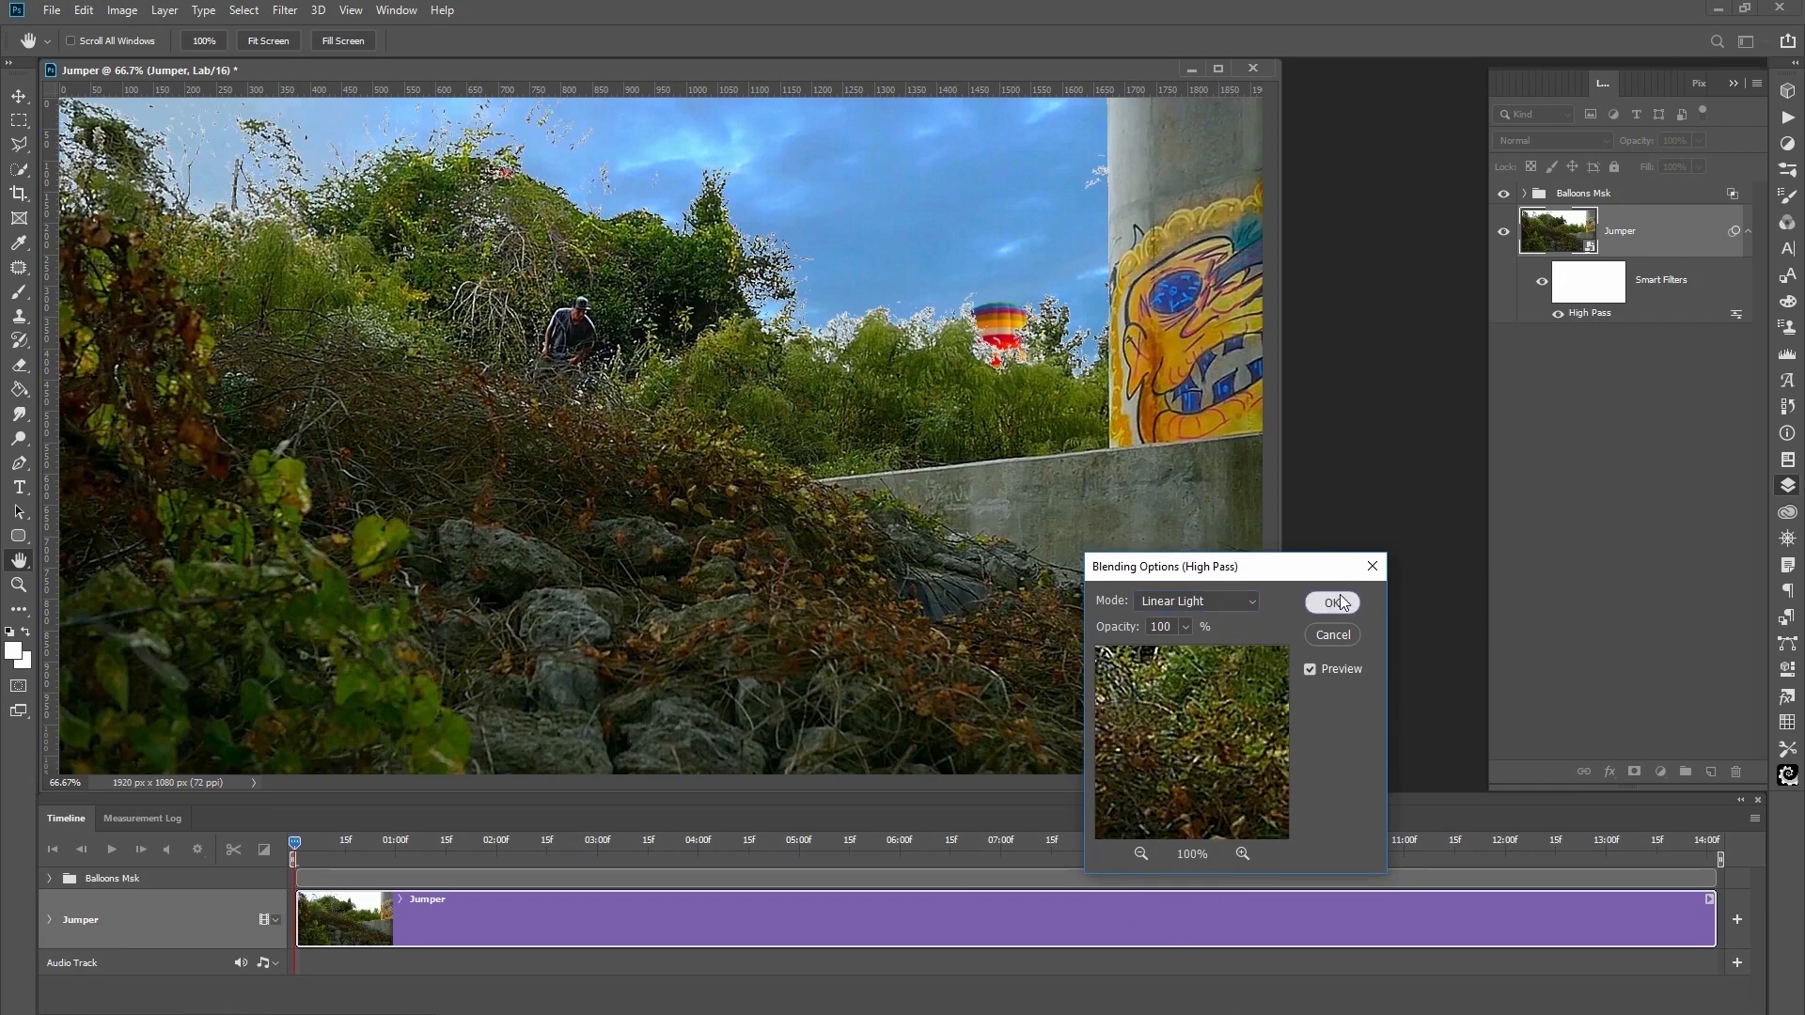
pyautogui.click(1334, 604)
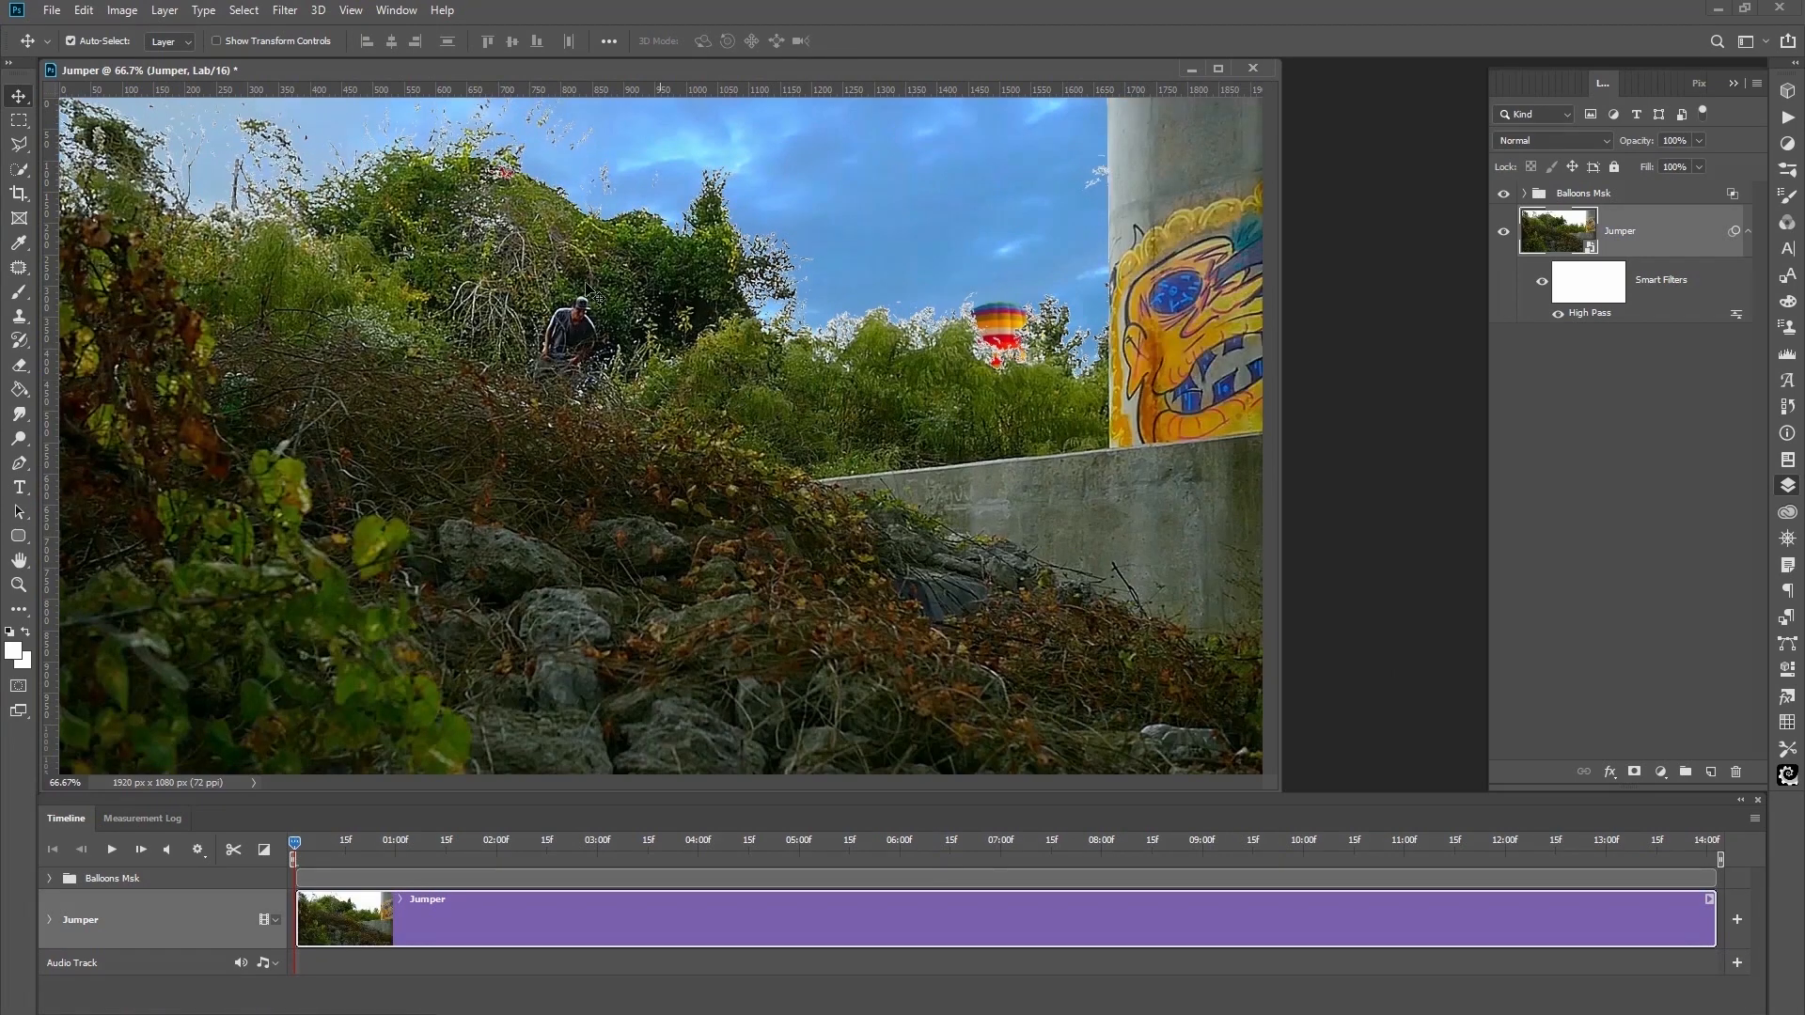
# Apply the Find Edges filter to the Jumper layer and set its blending to Multiply at 60% opacity.
pyautogui.click(287, 11)
pyautogui.moveTo(499, 402)
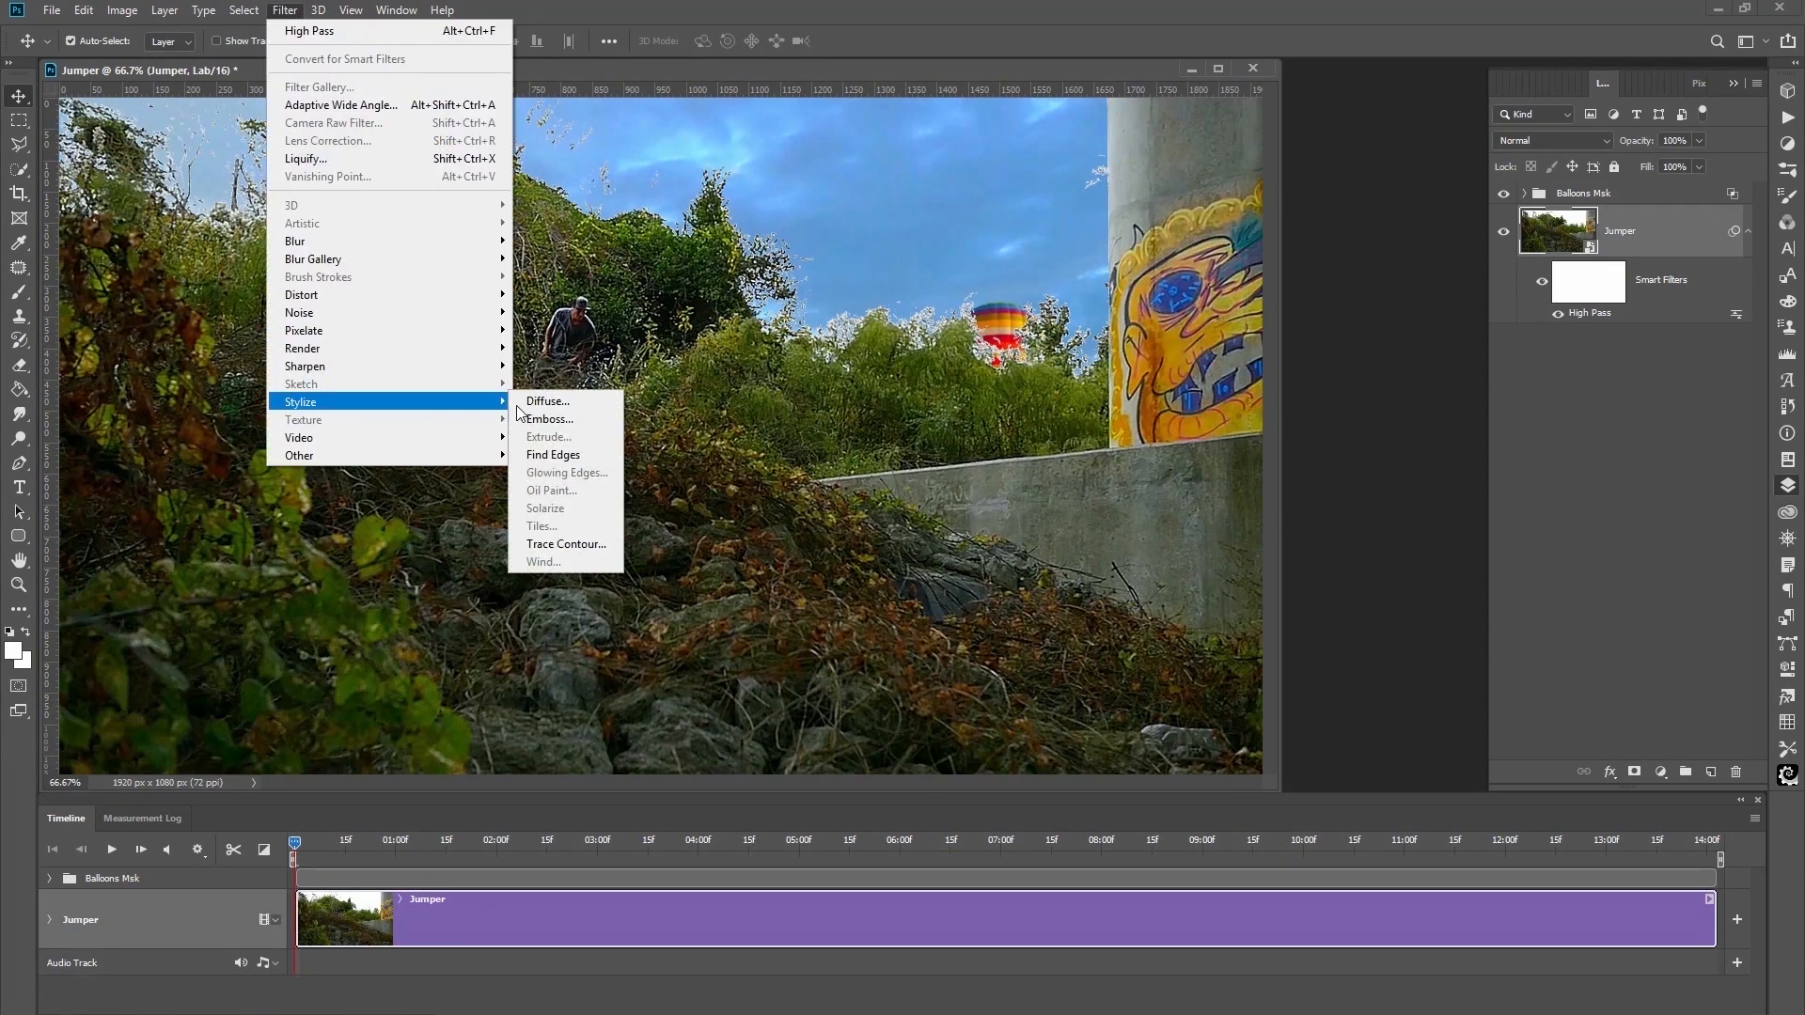
pyautogui.click(534, 457)
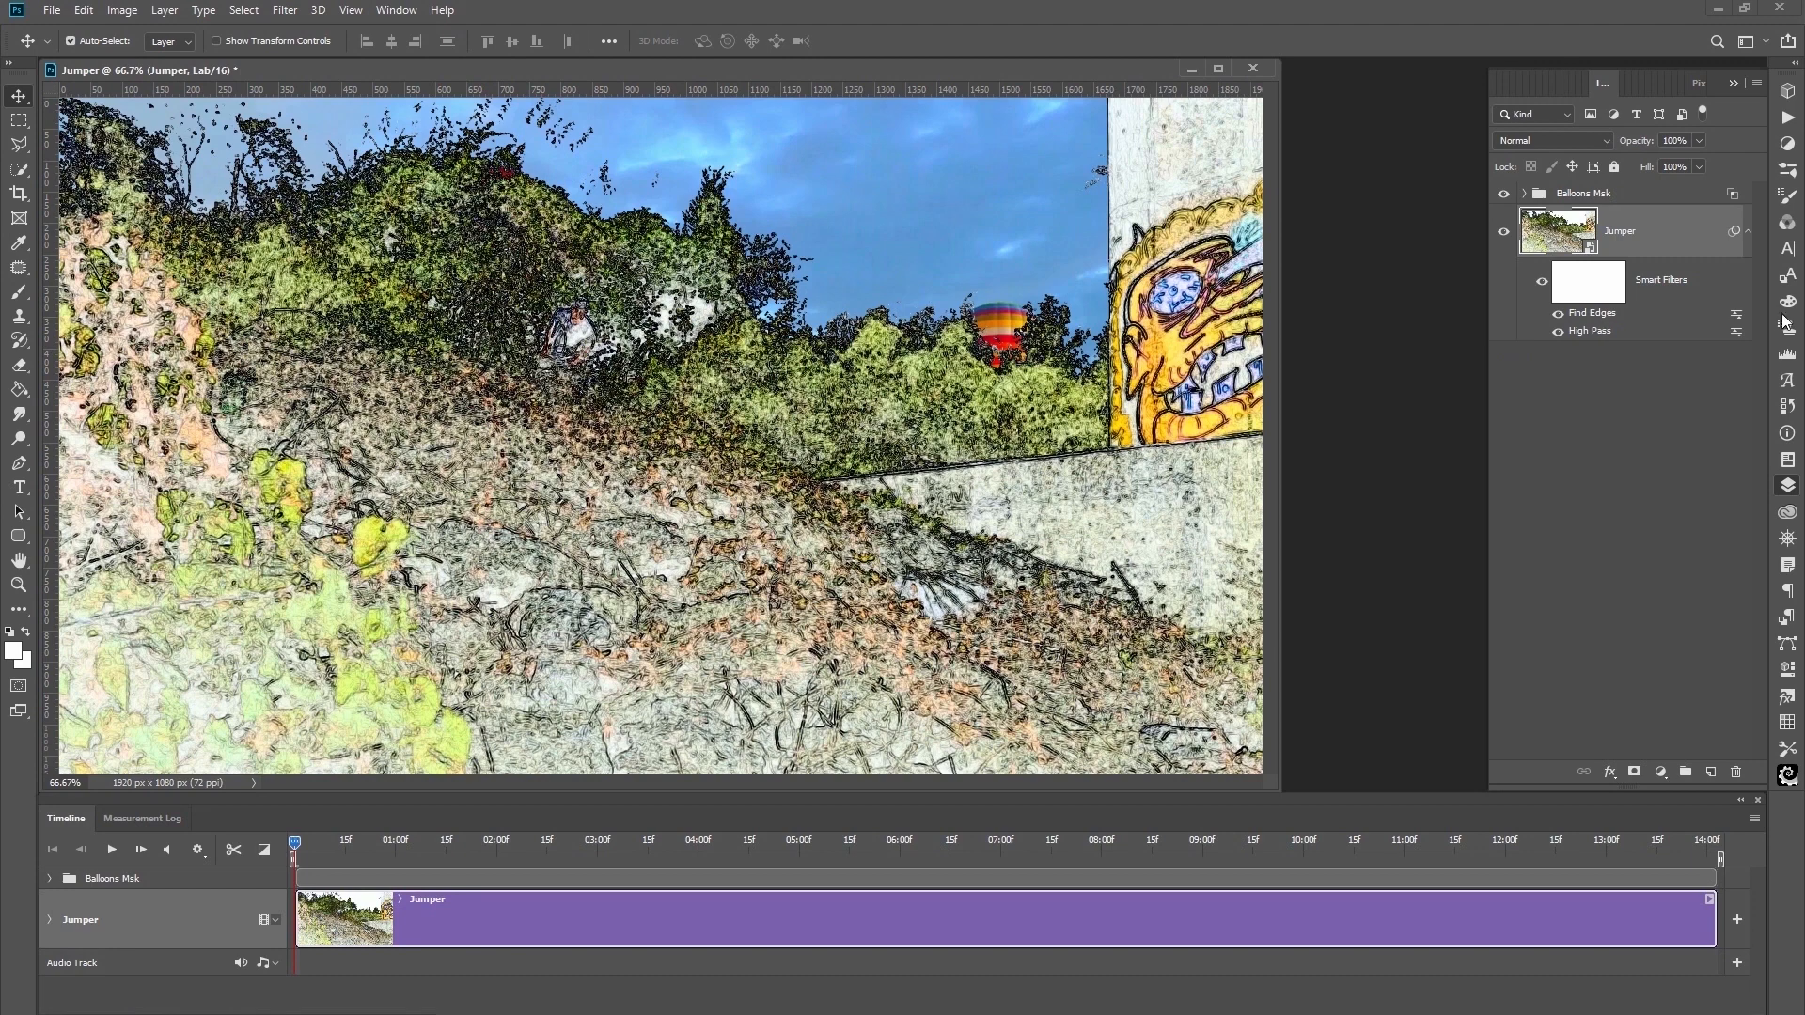
pyautogui.doubleClick(1741, 322)
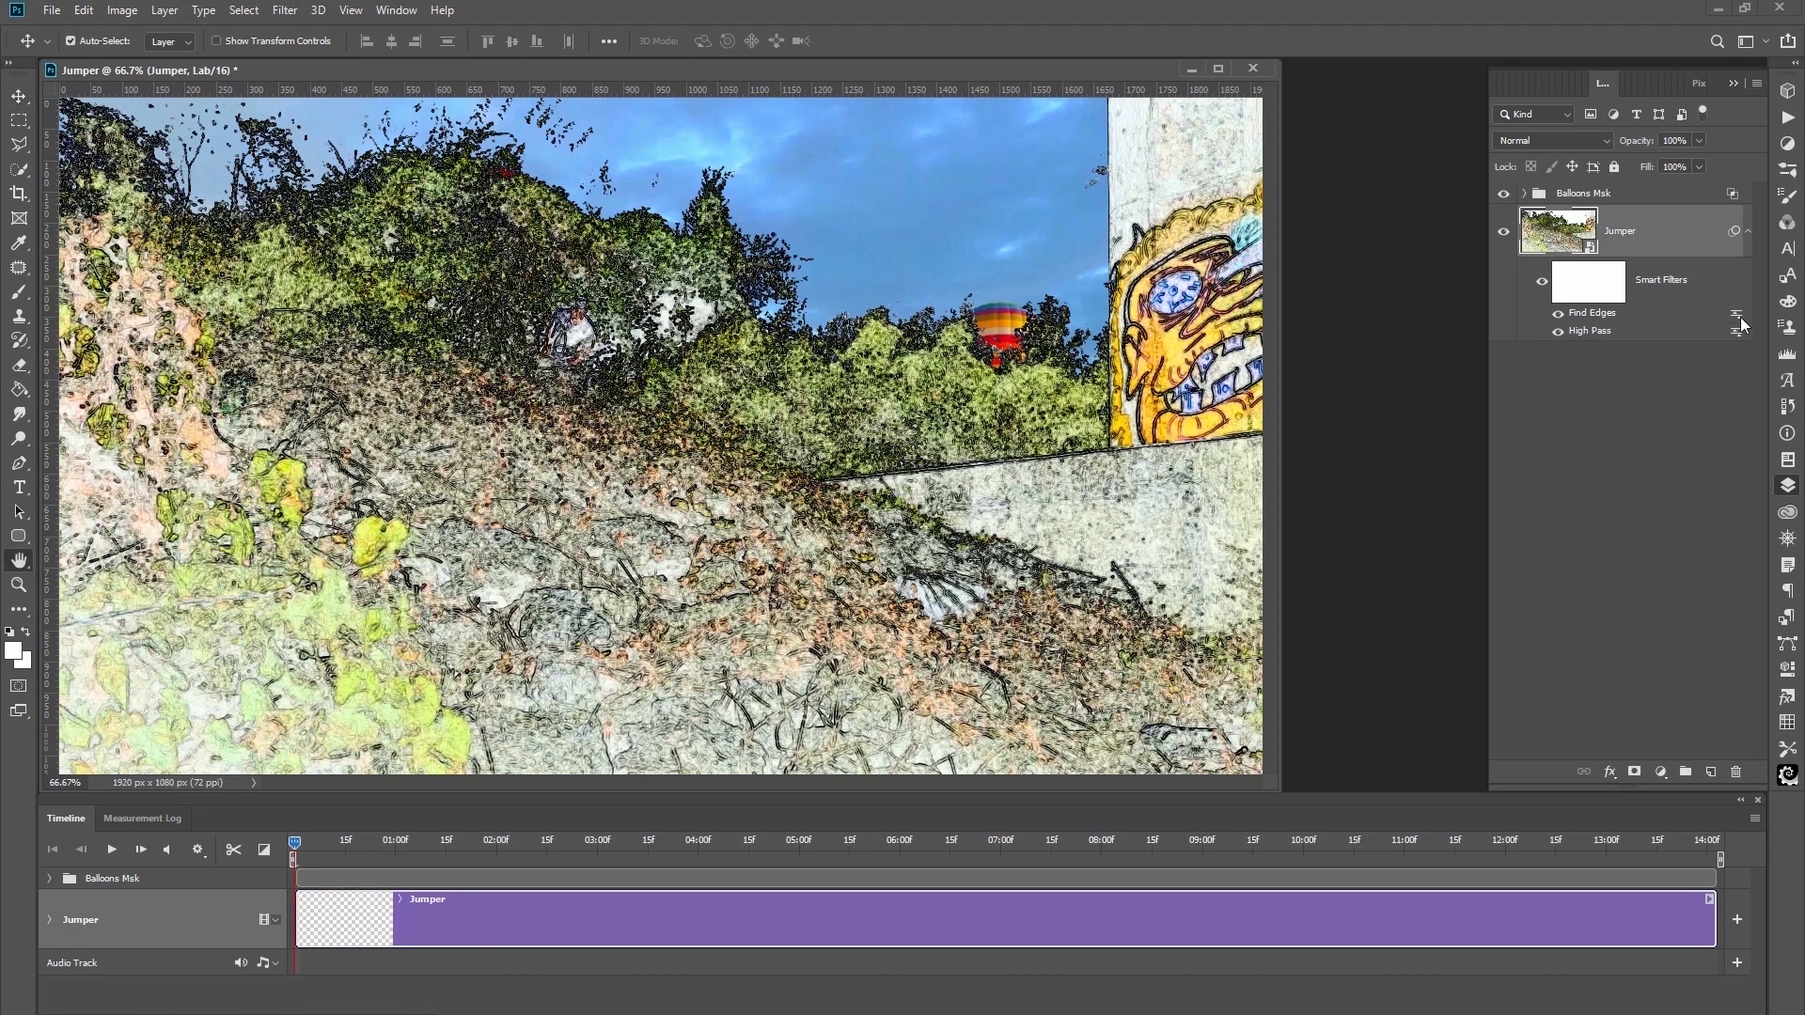
pyautogui.click(1256, 598)
pyautogui.click(1149, 669)
pyautogui.write('60')
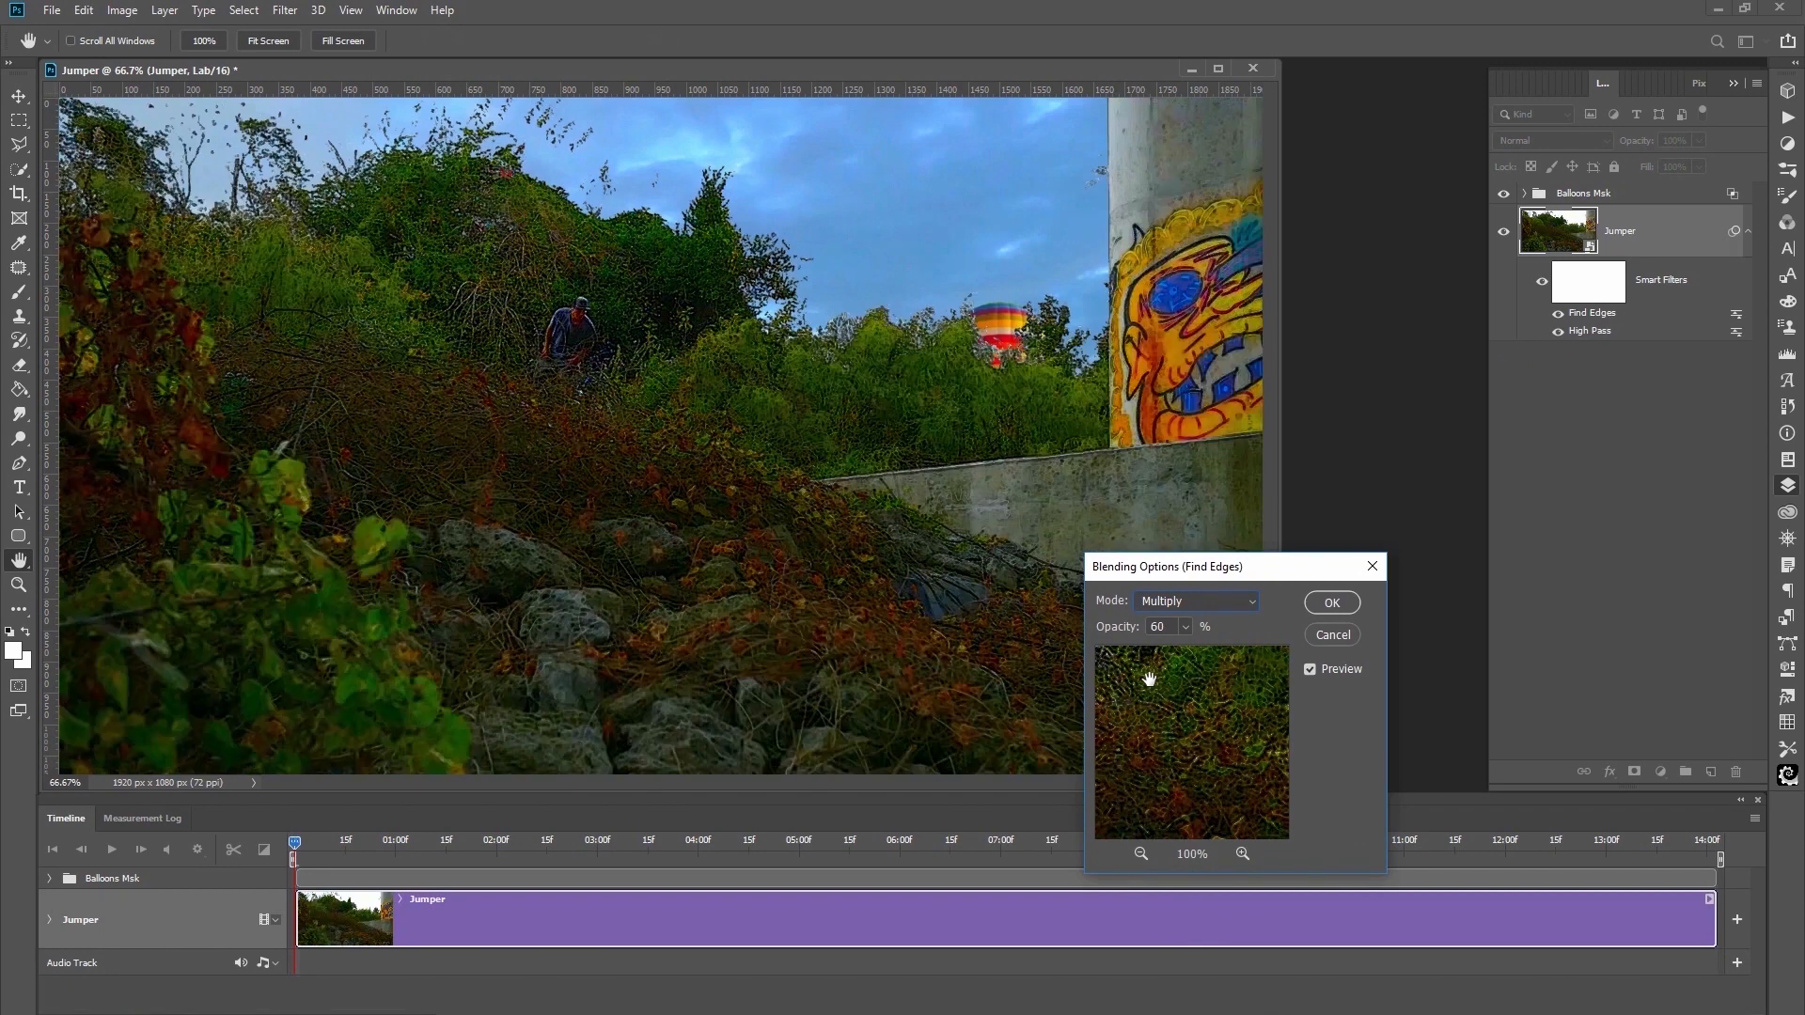
pyautogui.click(1333, 602)
pyautogui.press('v')
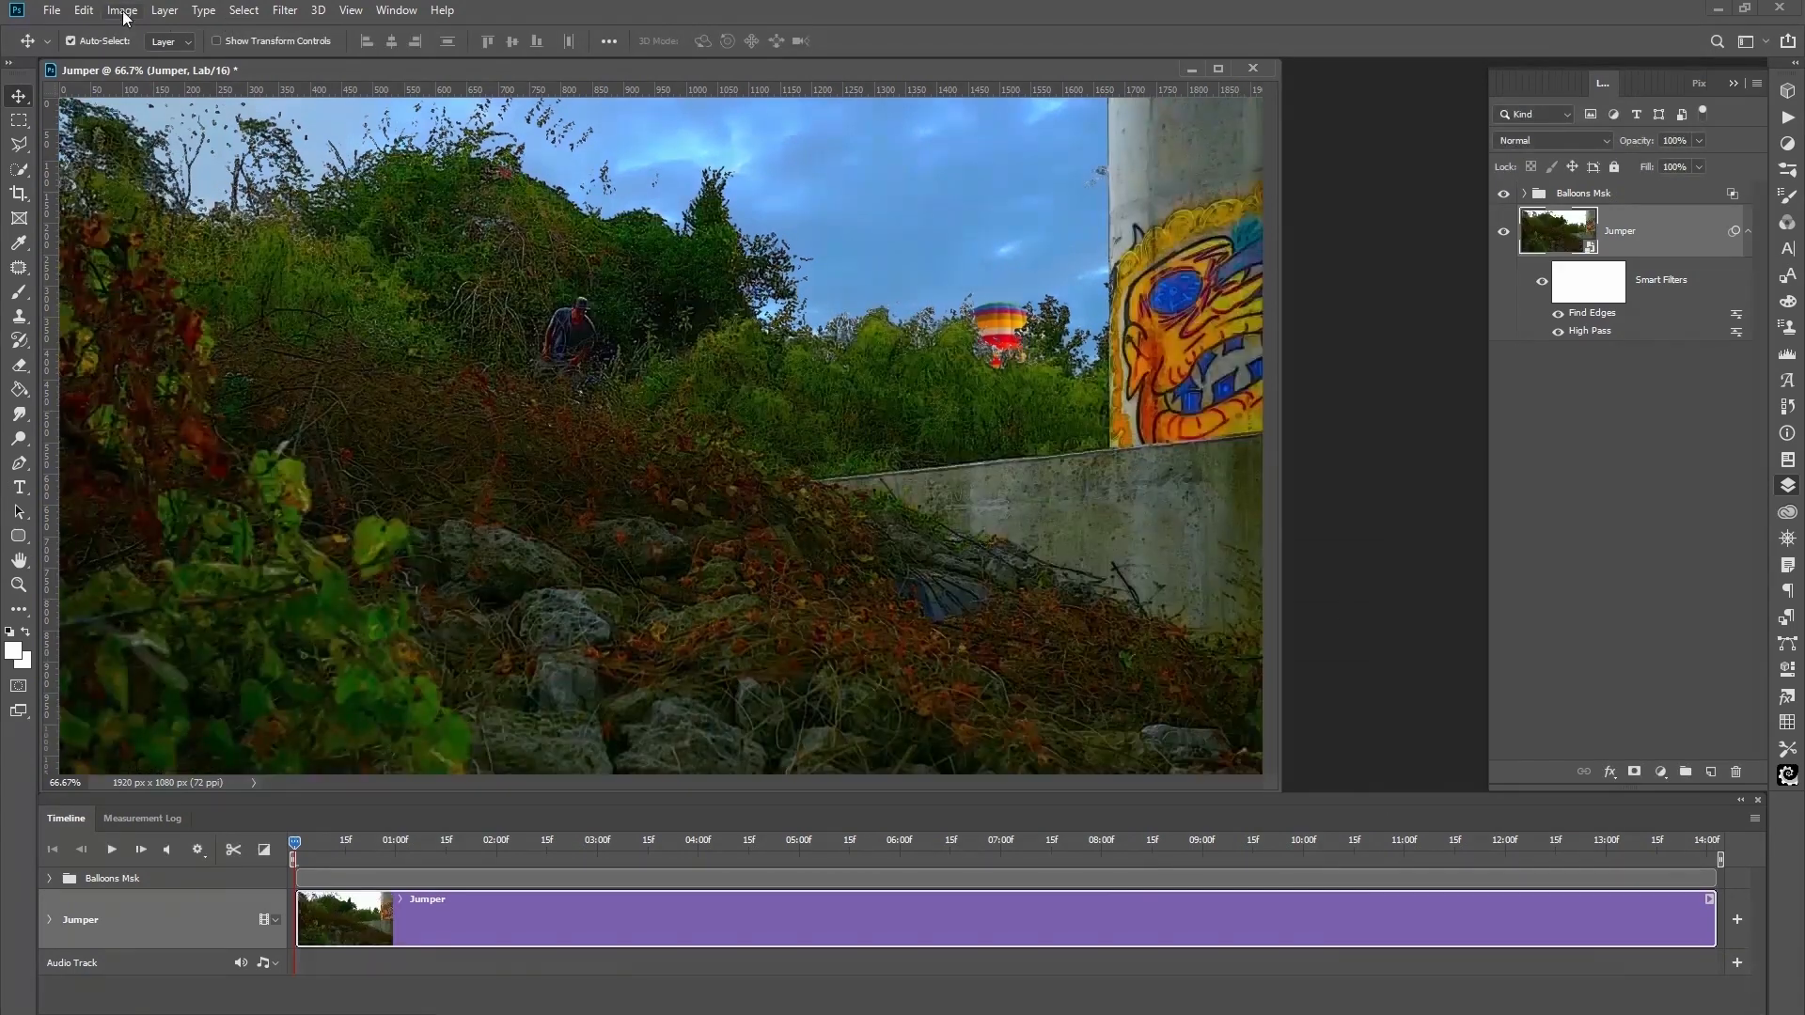
# Brighten the Jumper layer with a Curves adjustment on the Lightness channel, mapping input 43 to output 51, and compare the preview.
pyautogui.click(122, 9)
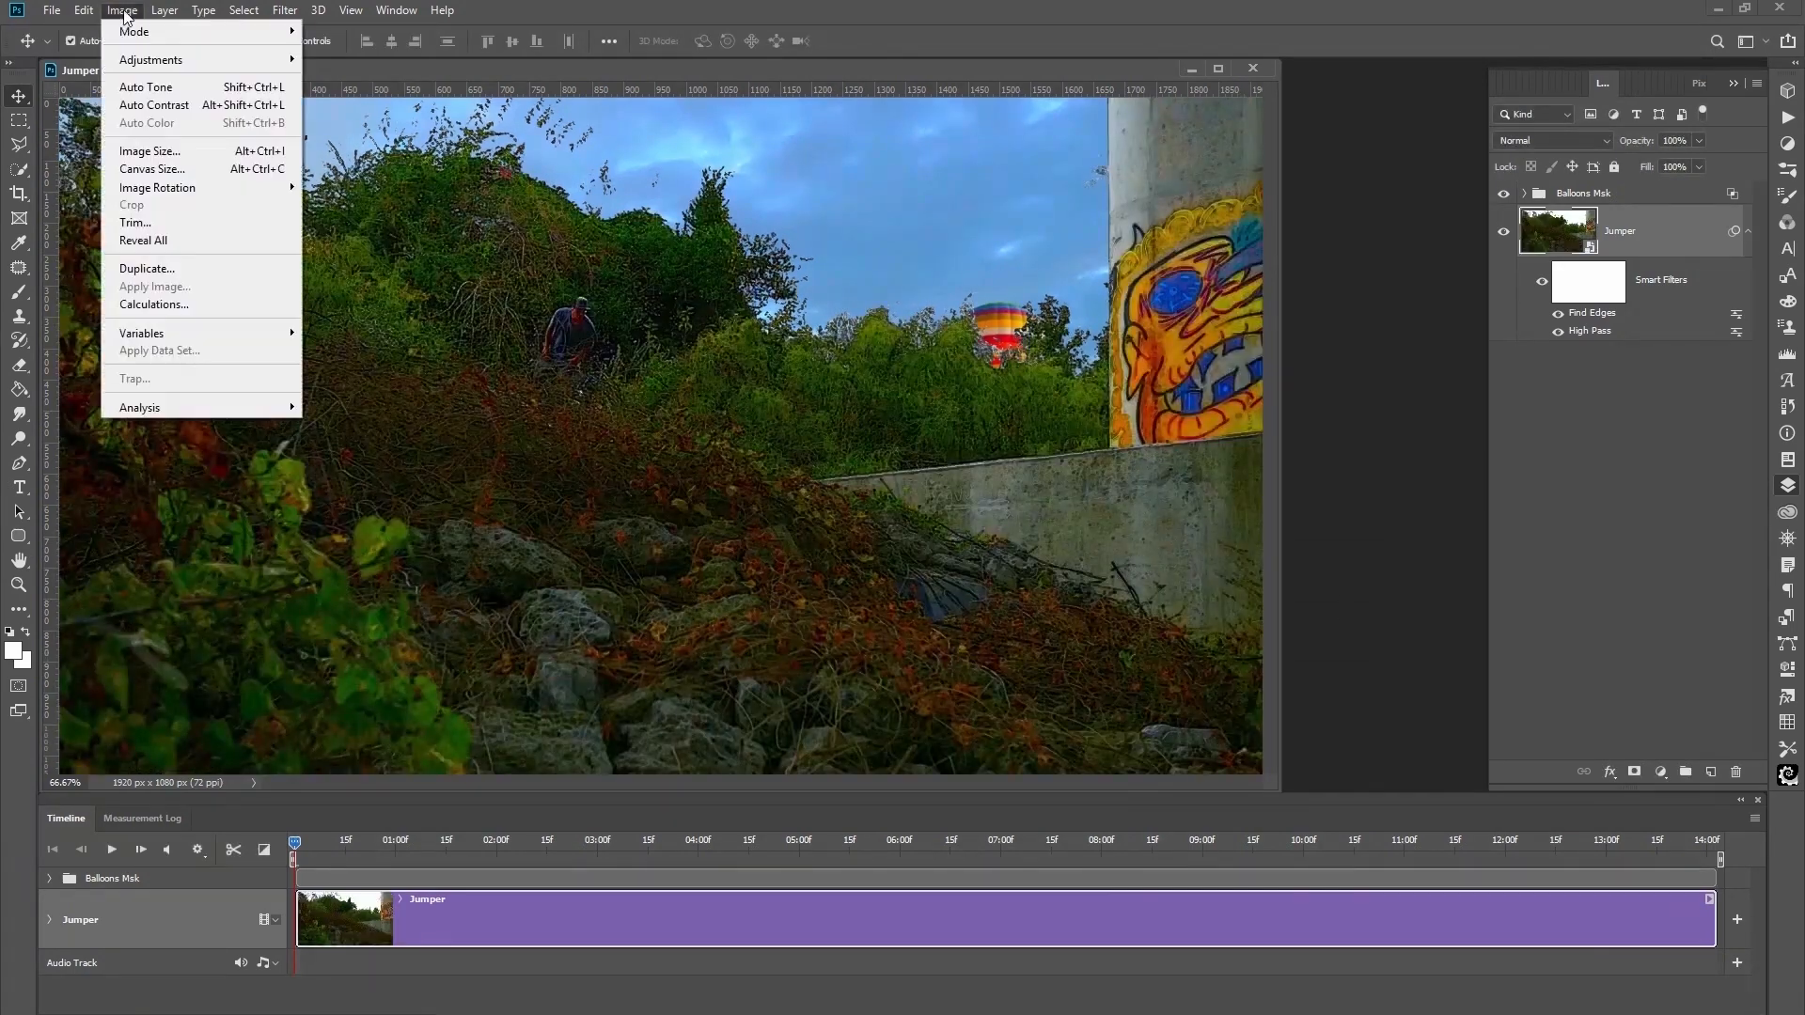
pyautogui.moveTo(151, 59)
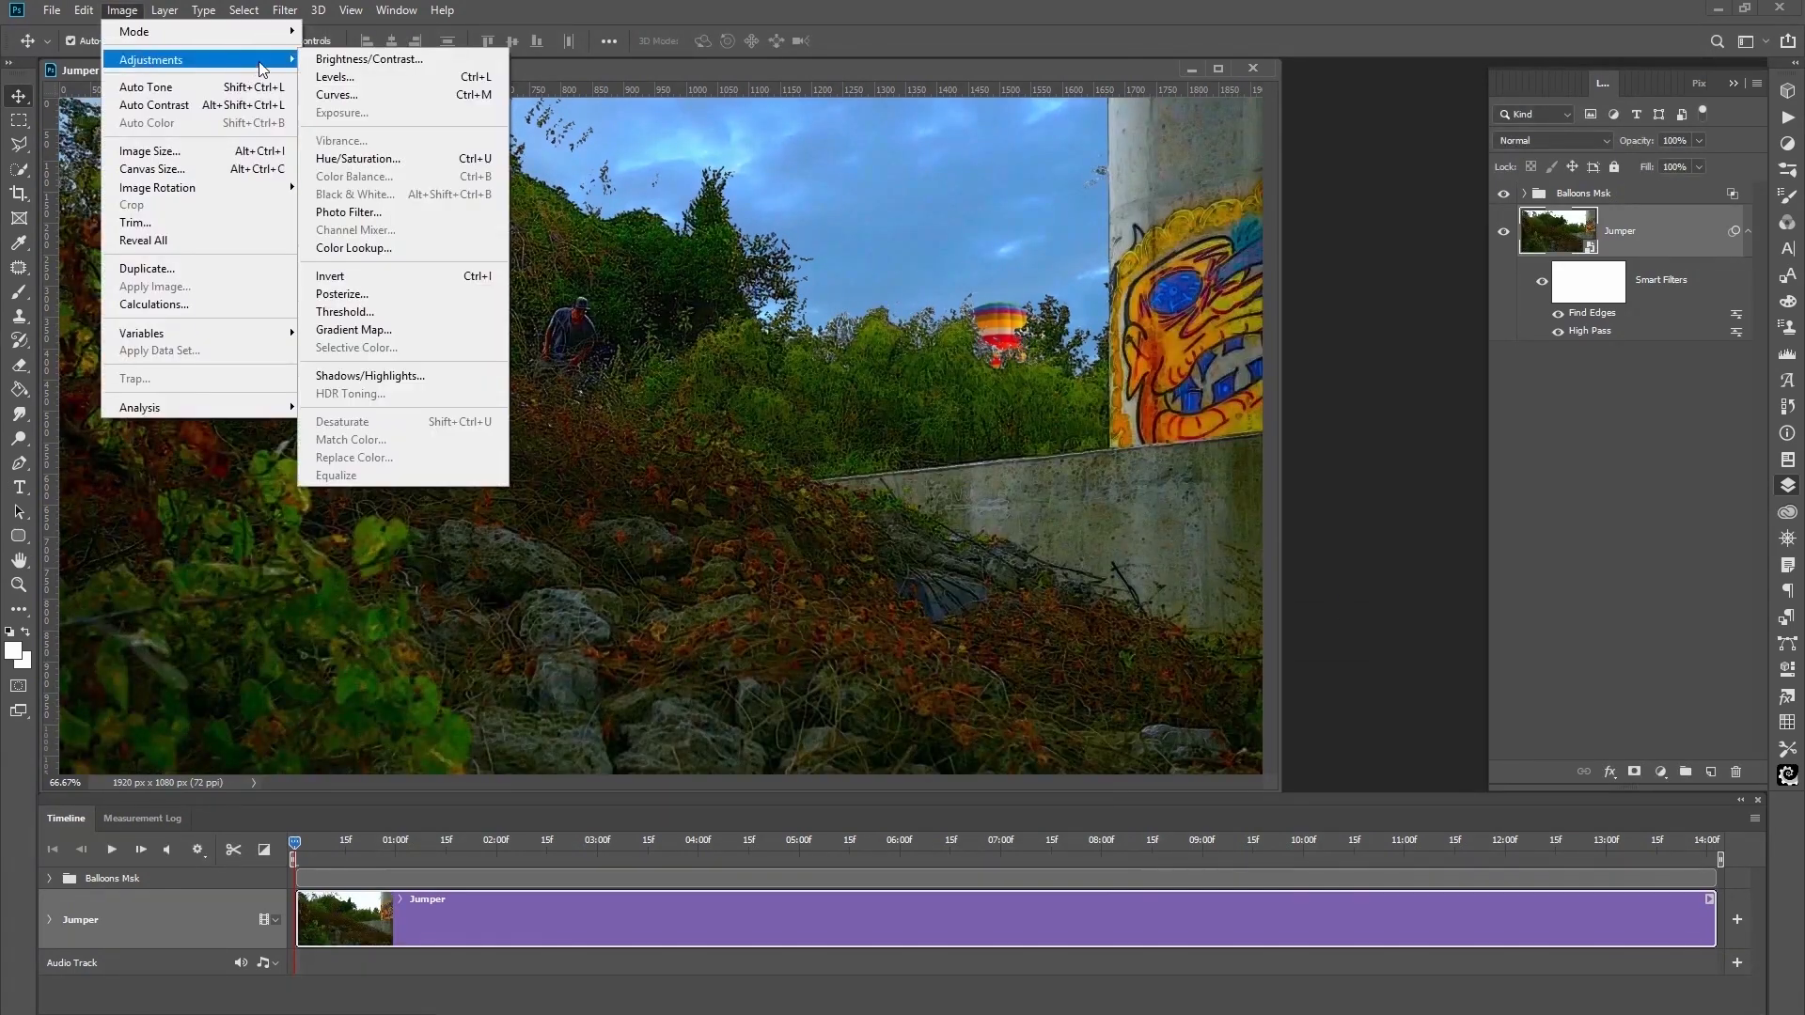
pyautogui.click(340, 98)
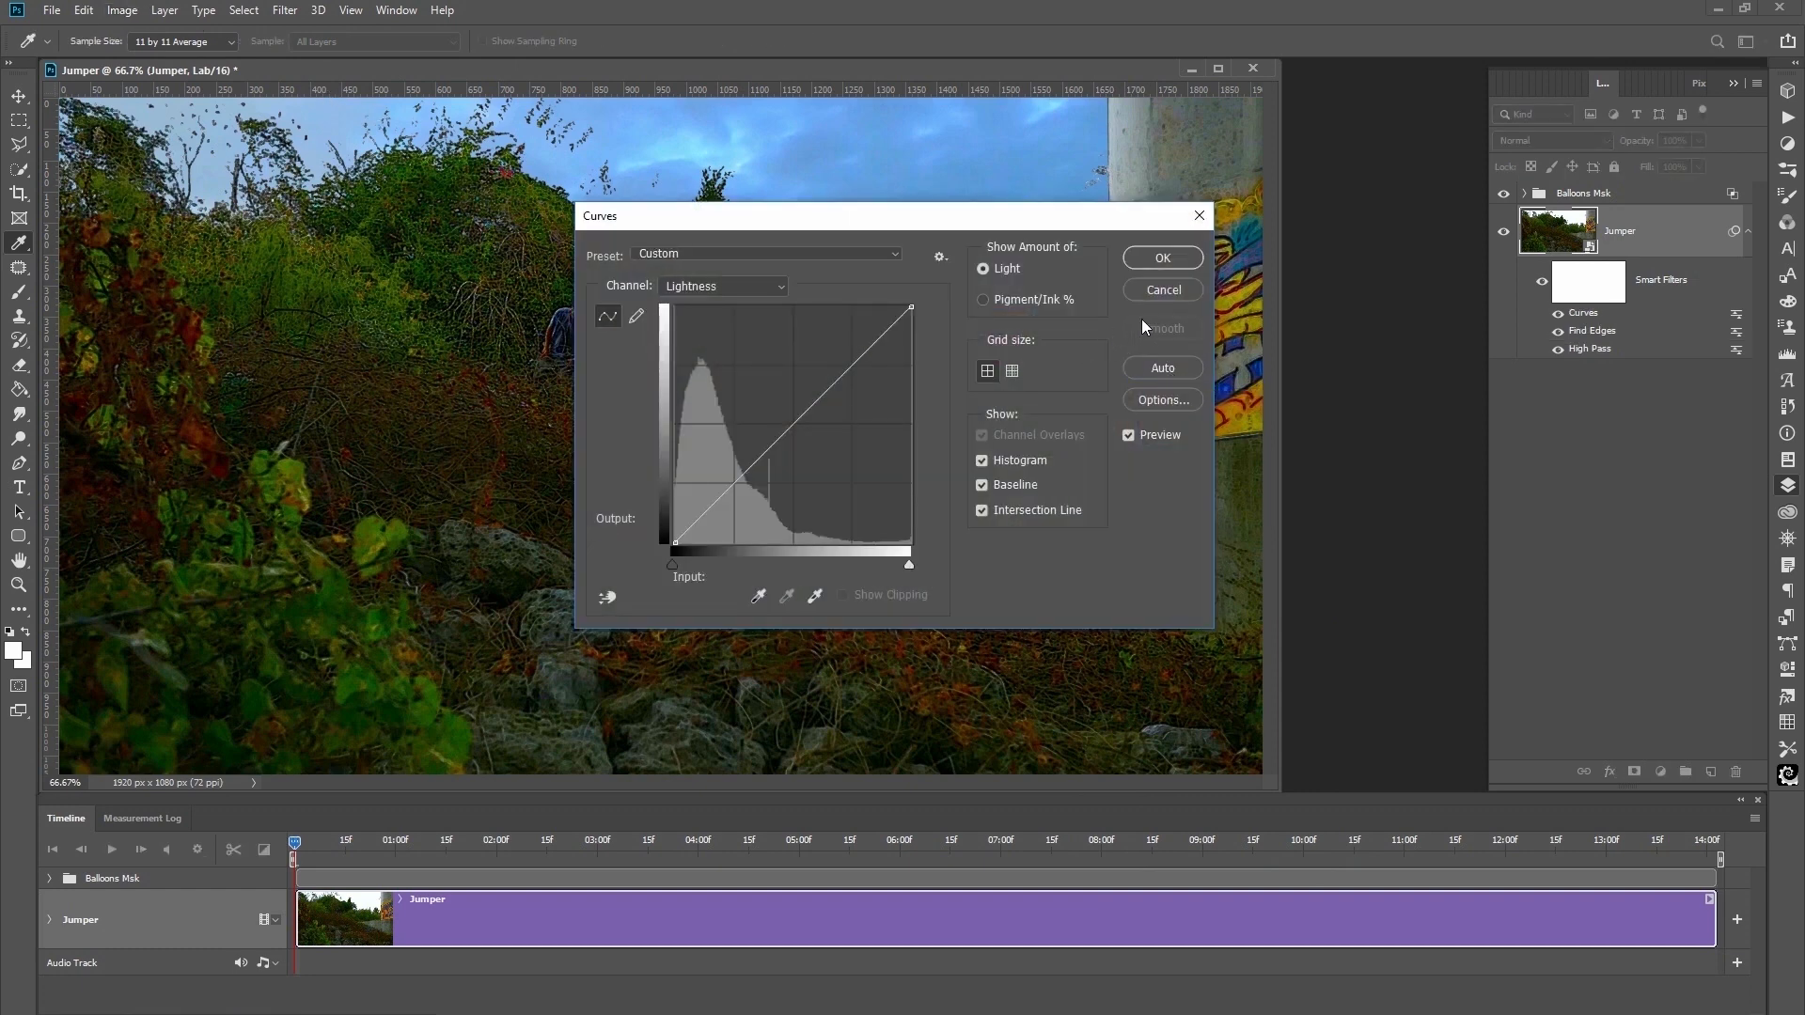
pyautogui.moveTo(772, 445); pyautogui.dragTo(779, 423)
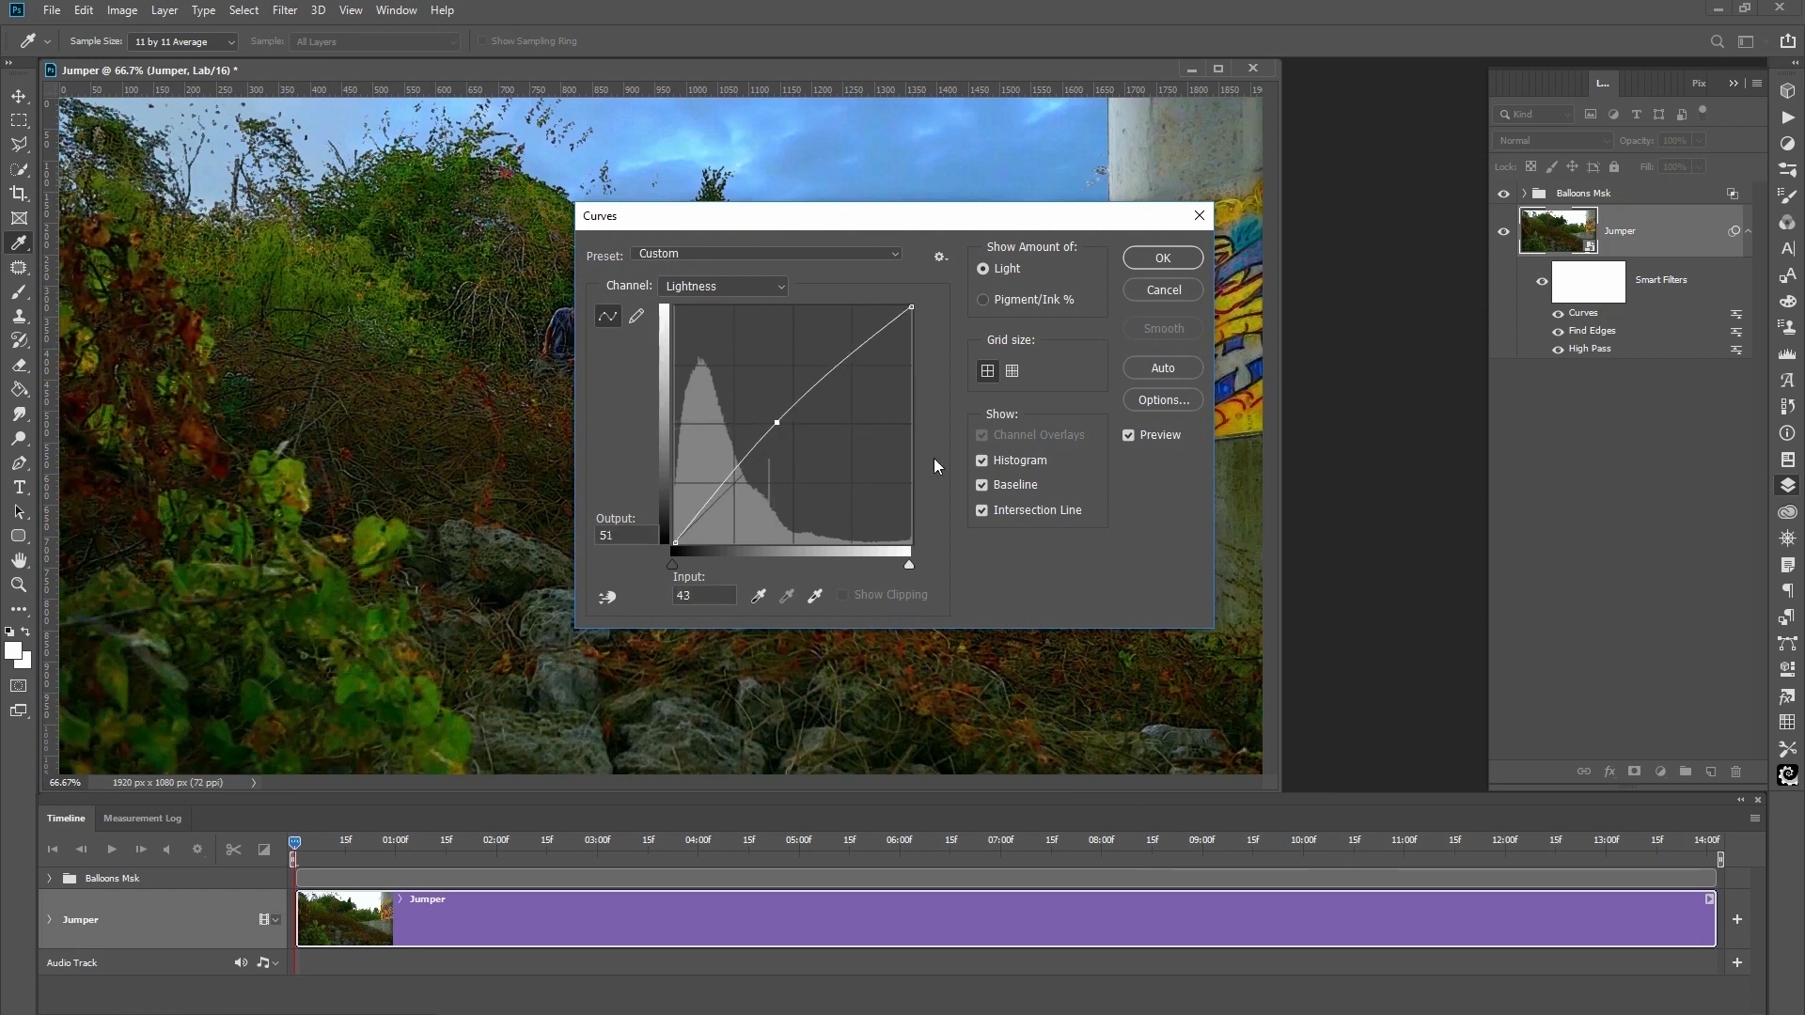
pyautogui.click(1130, 428)
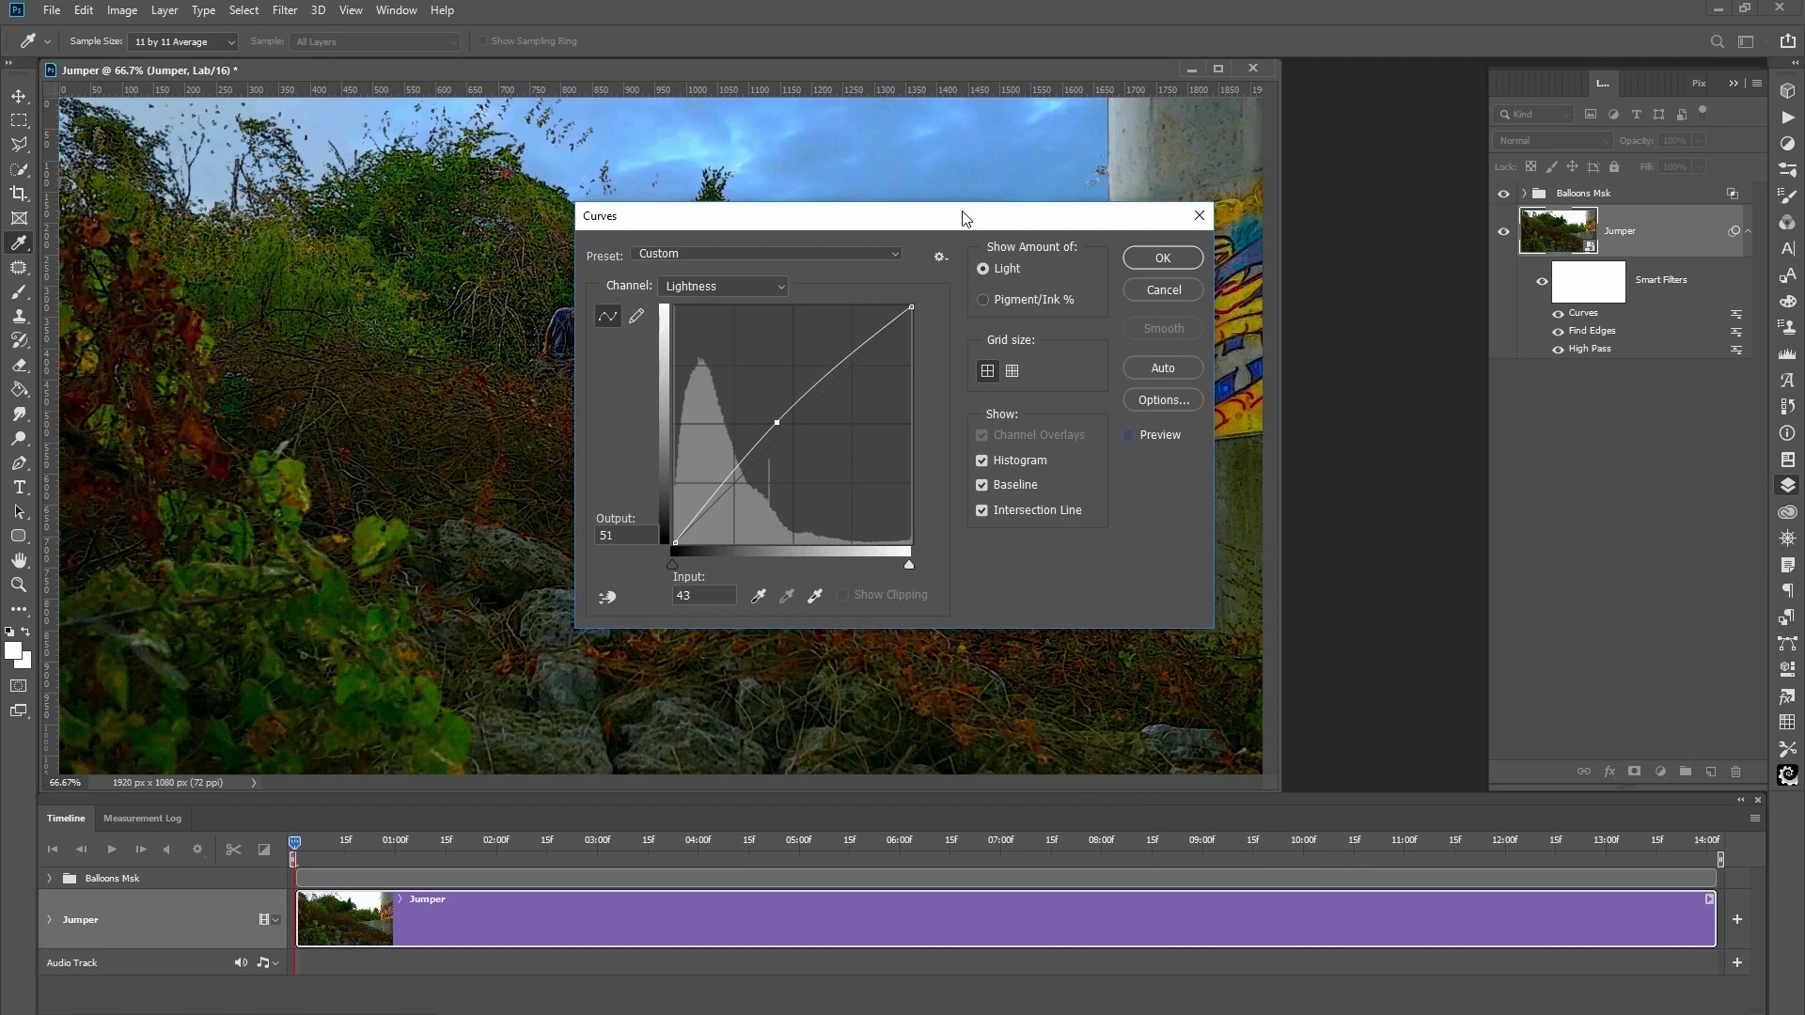
pyautogui.moveTo(965, 215); pyautogui.dragTo(1514, 364)
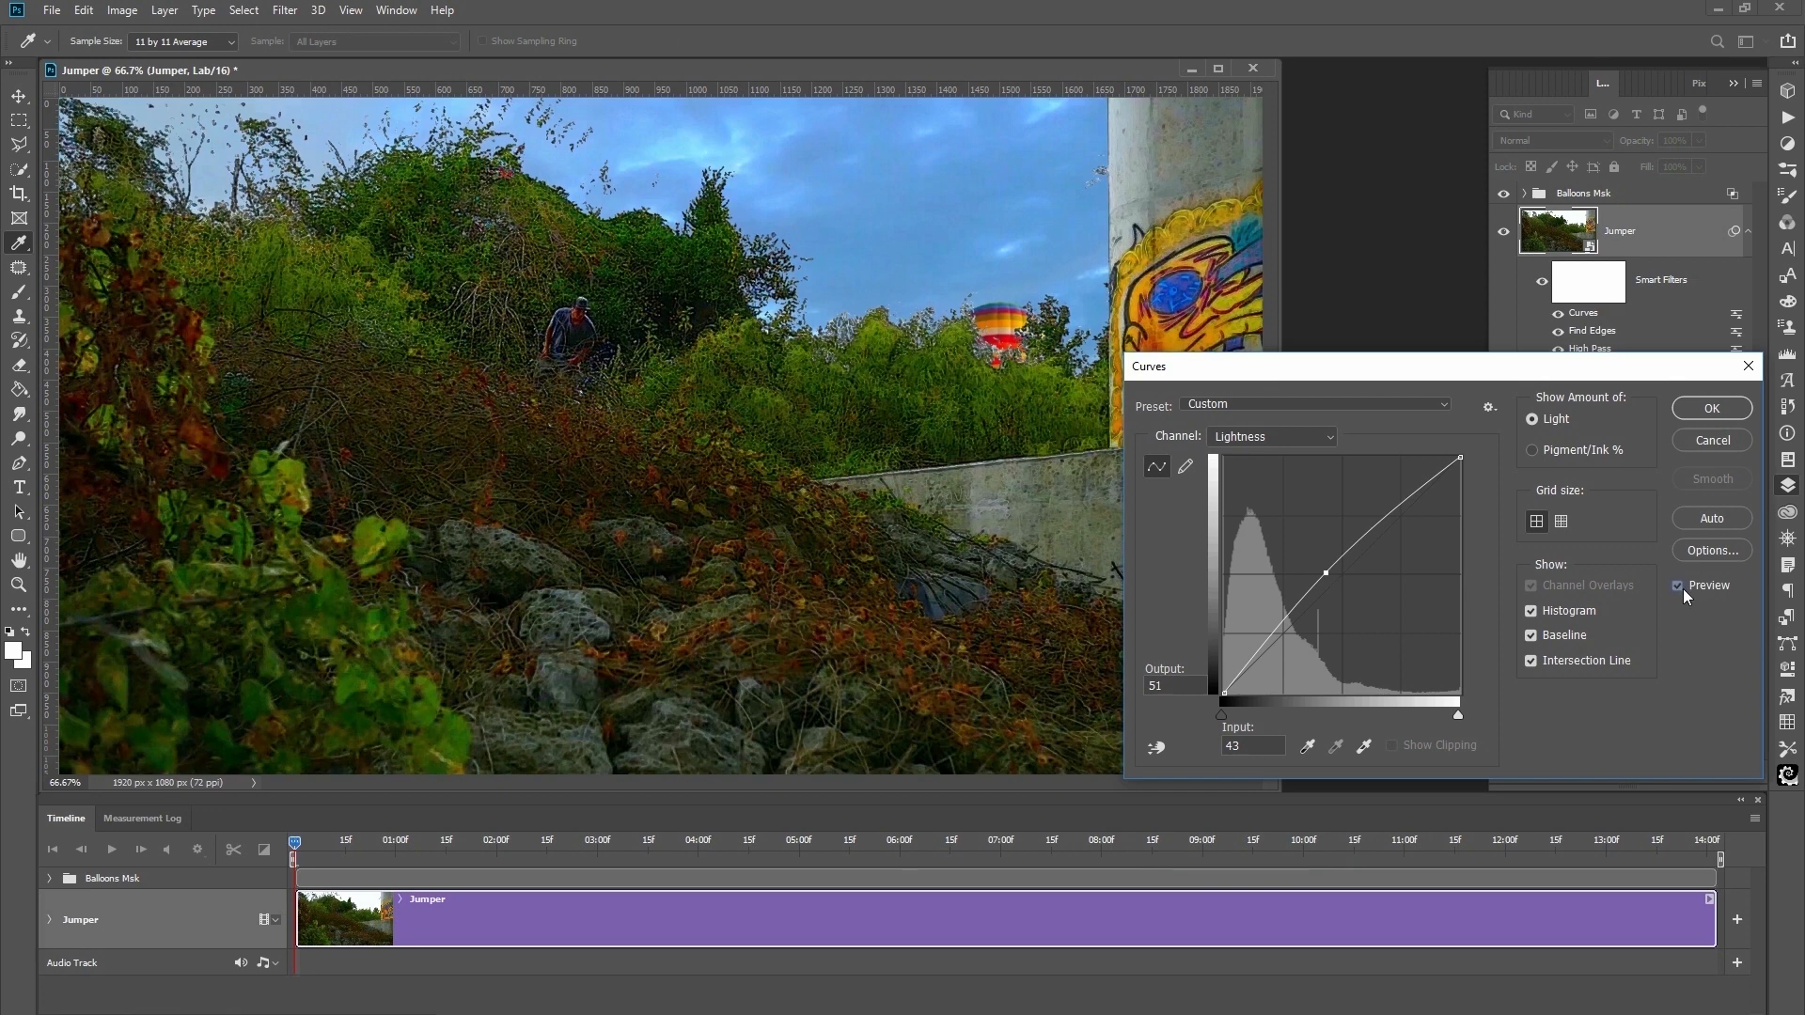
pyautogui.click(1704, 409)
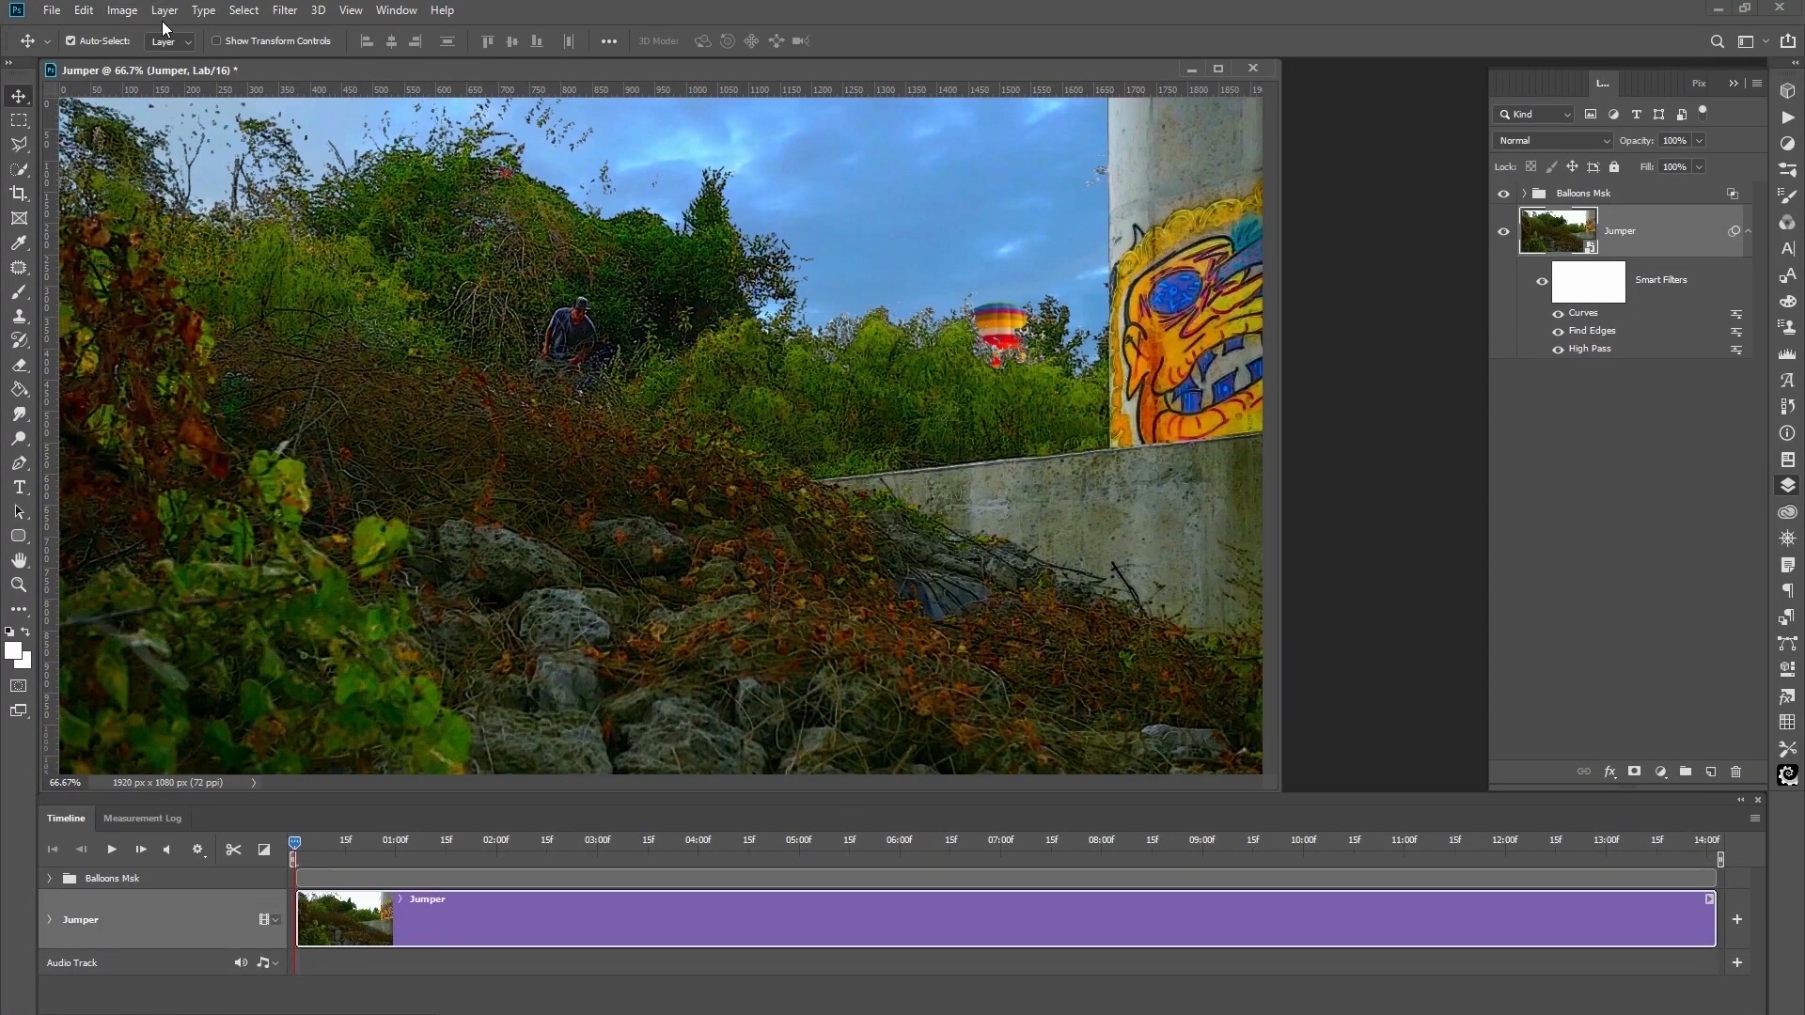
# Apply a Surface Blur filter to the Jumper layer with a radius of 9 pixels and a threshold of 9 levels.
pyautogui.click(285, 11)
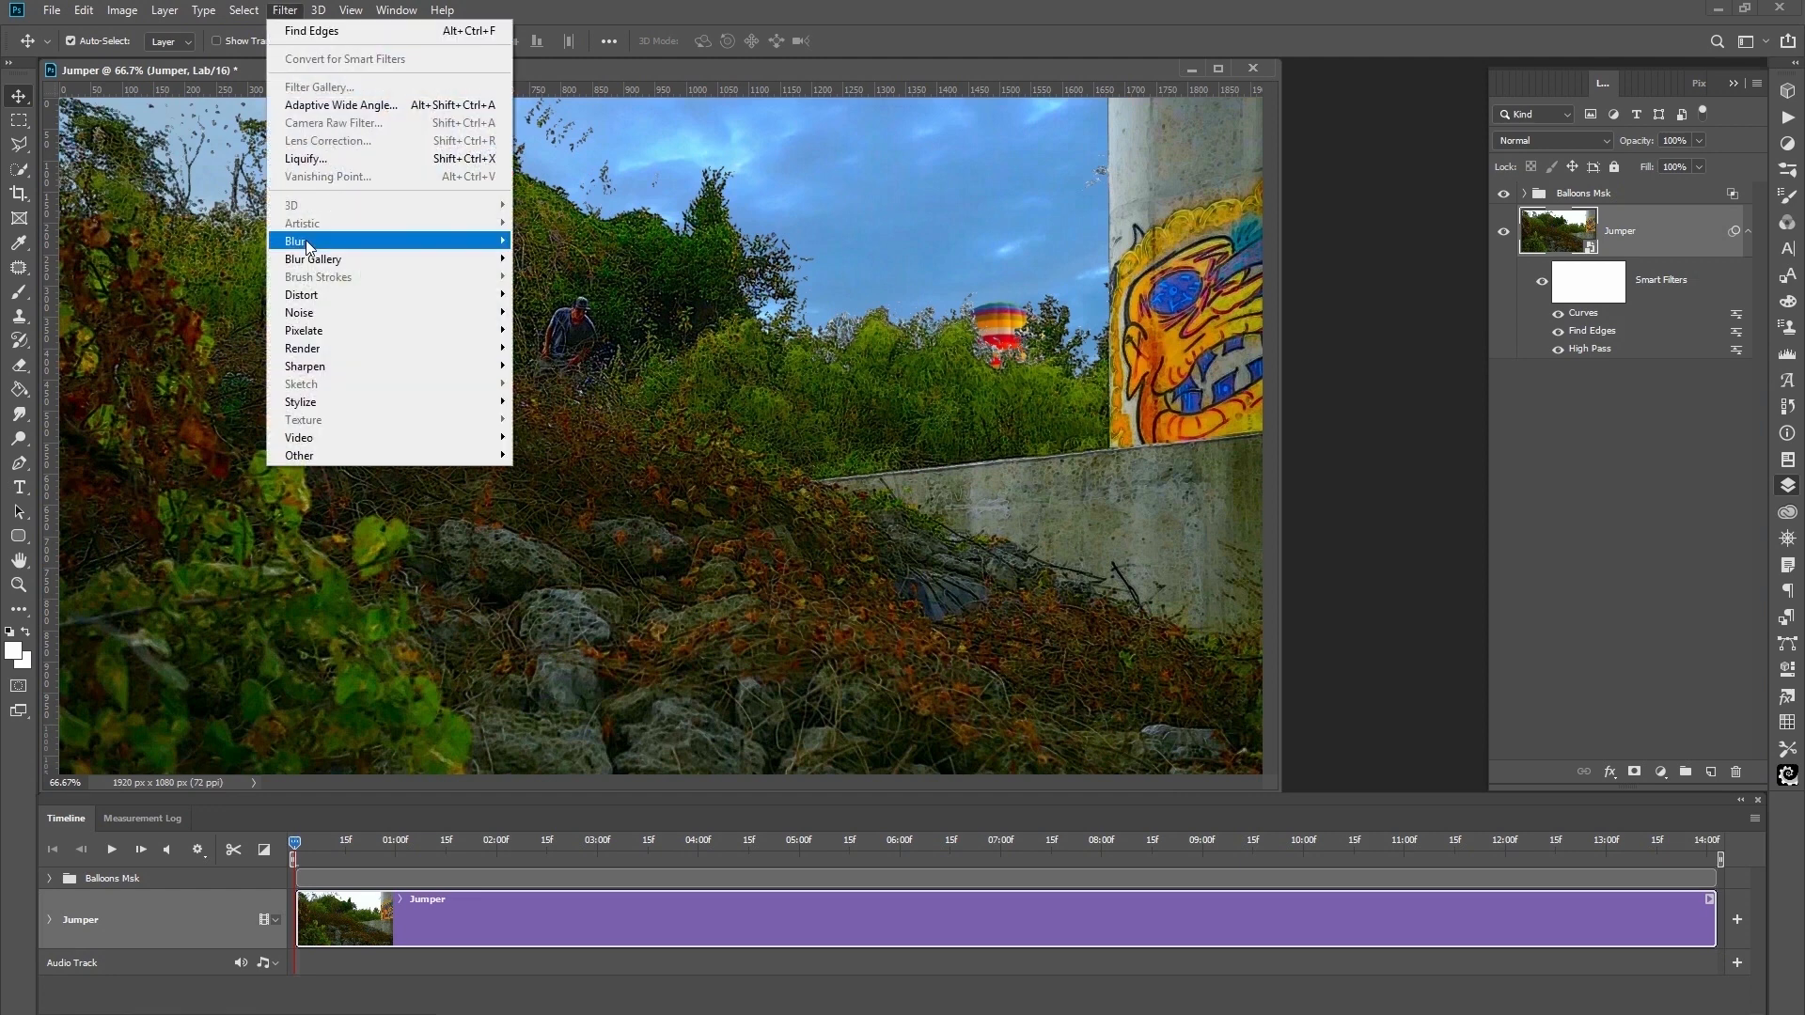
pyautogui.moveTo(303, 246)
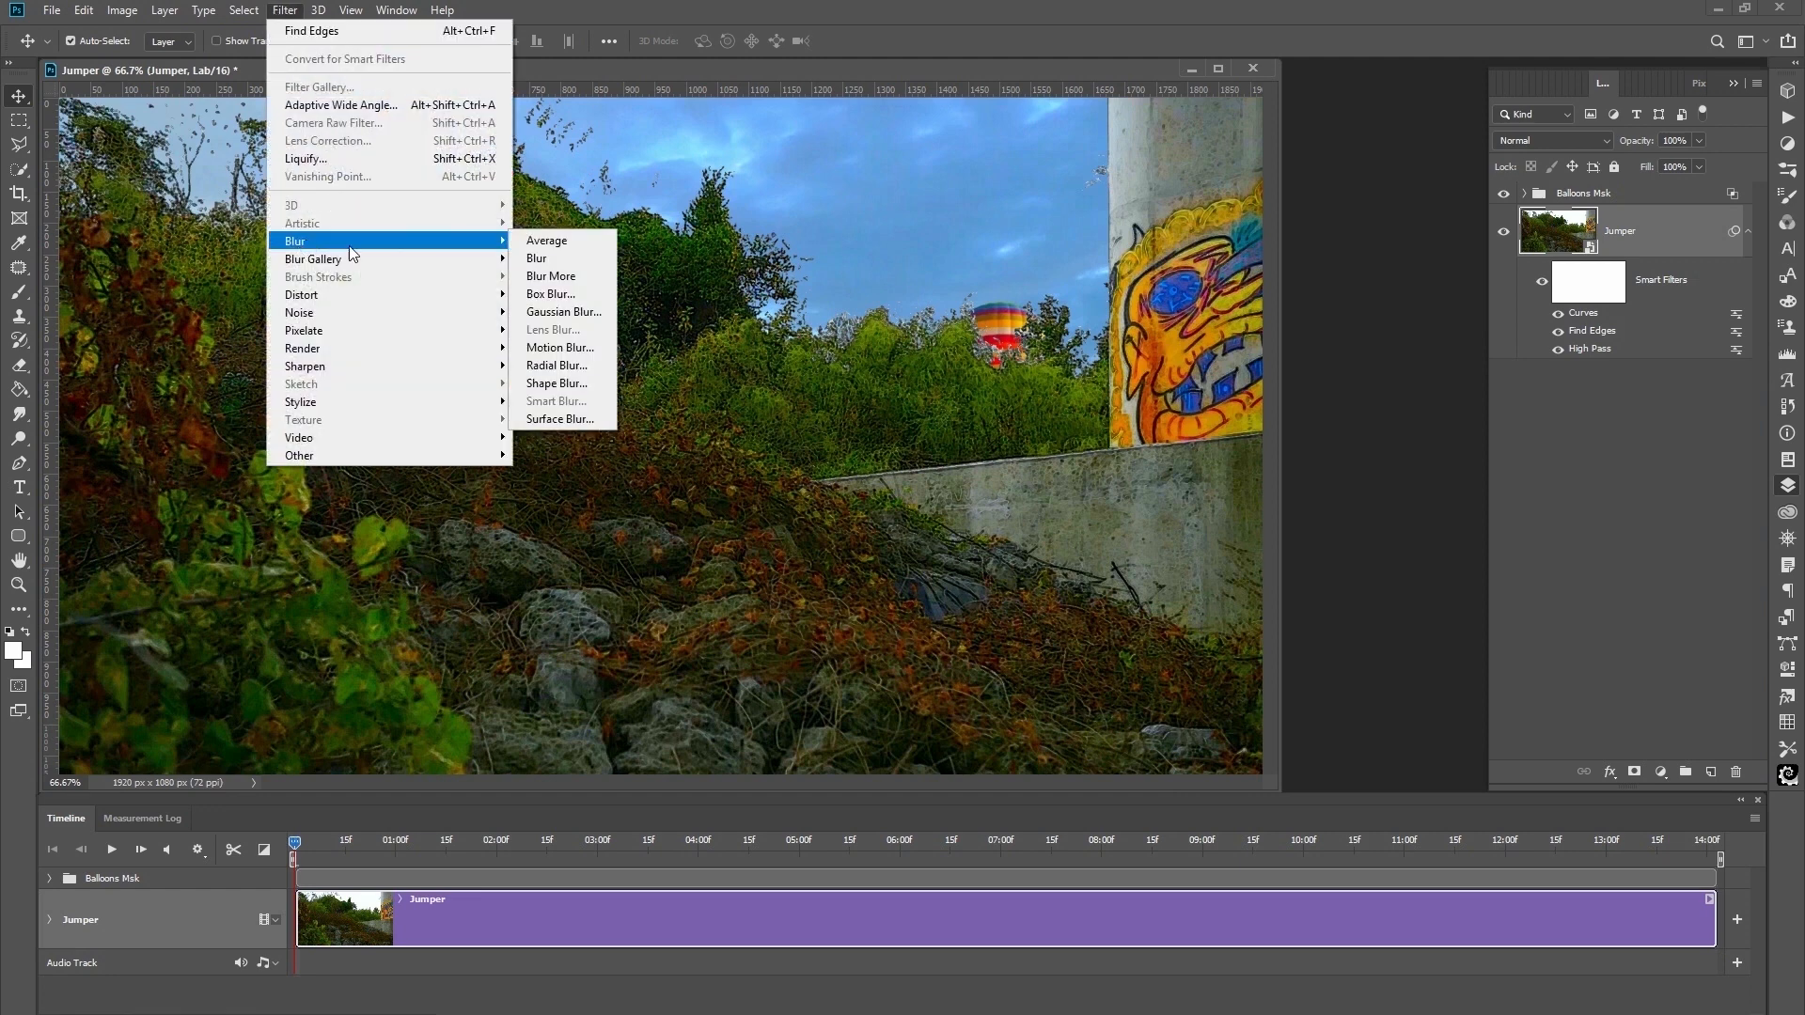
pyautogui.click(555, 419)
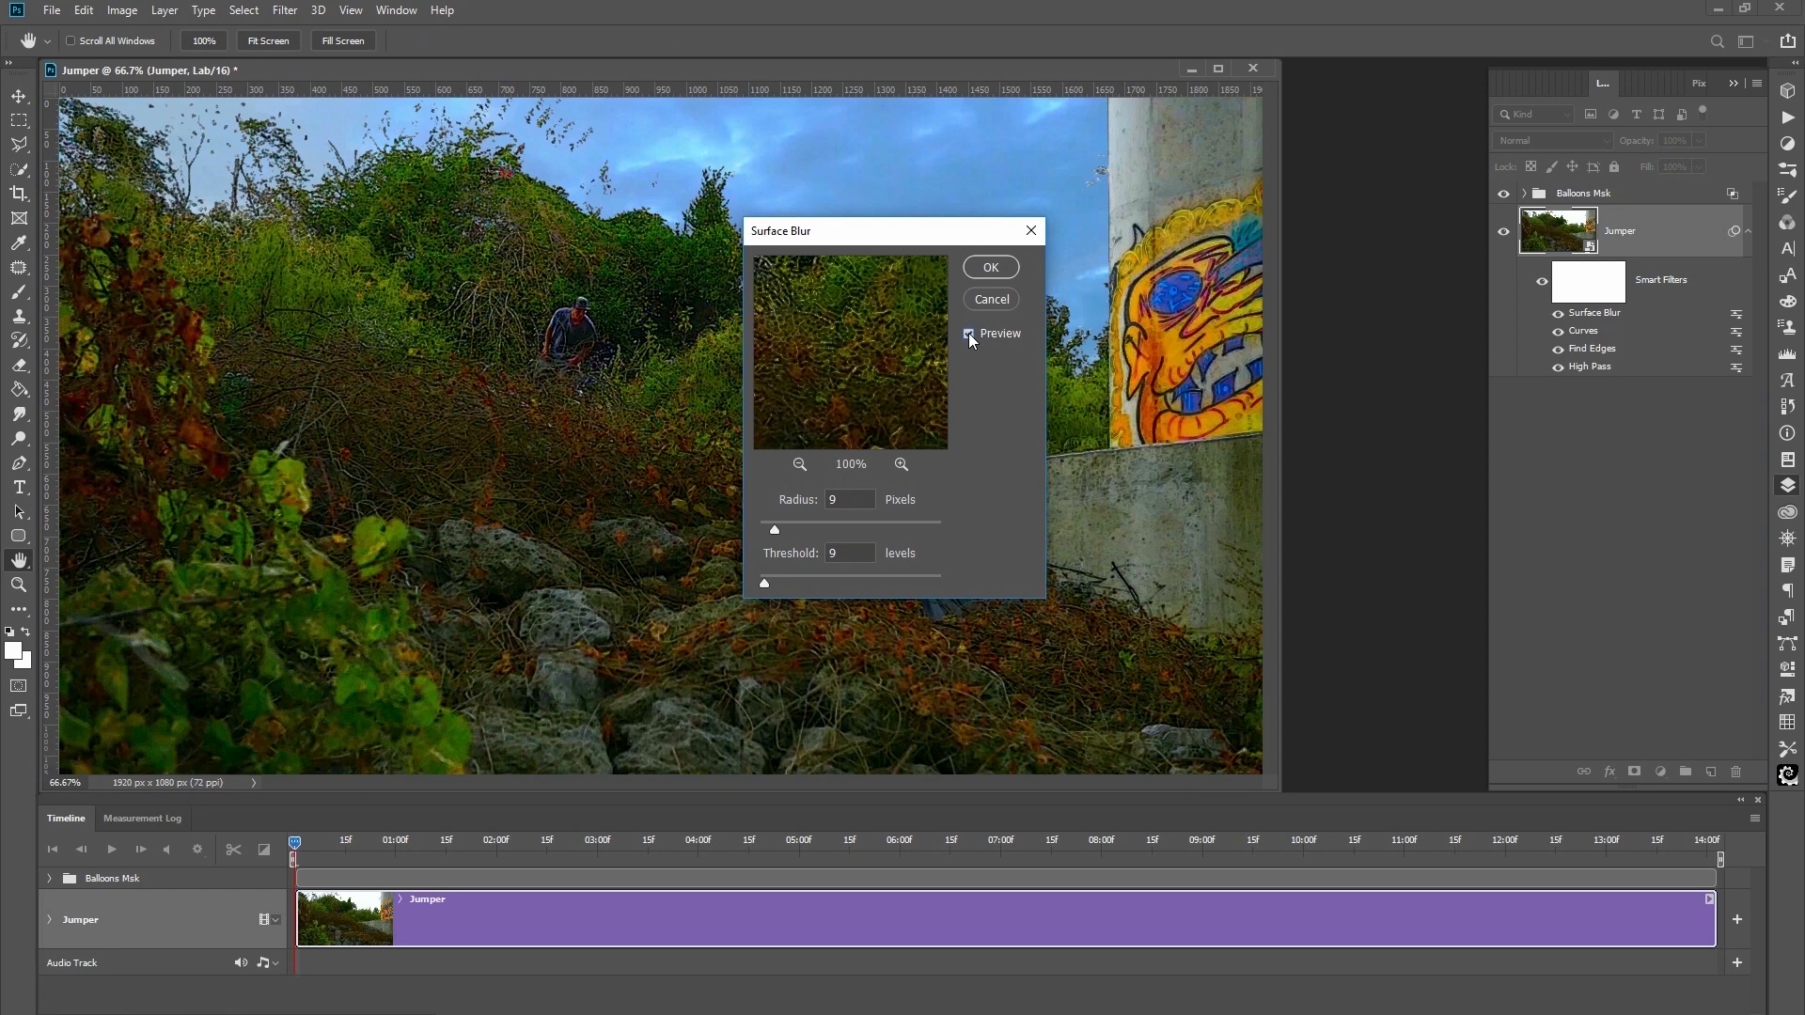
pyautogui.click(989, 268)
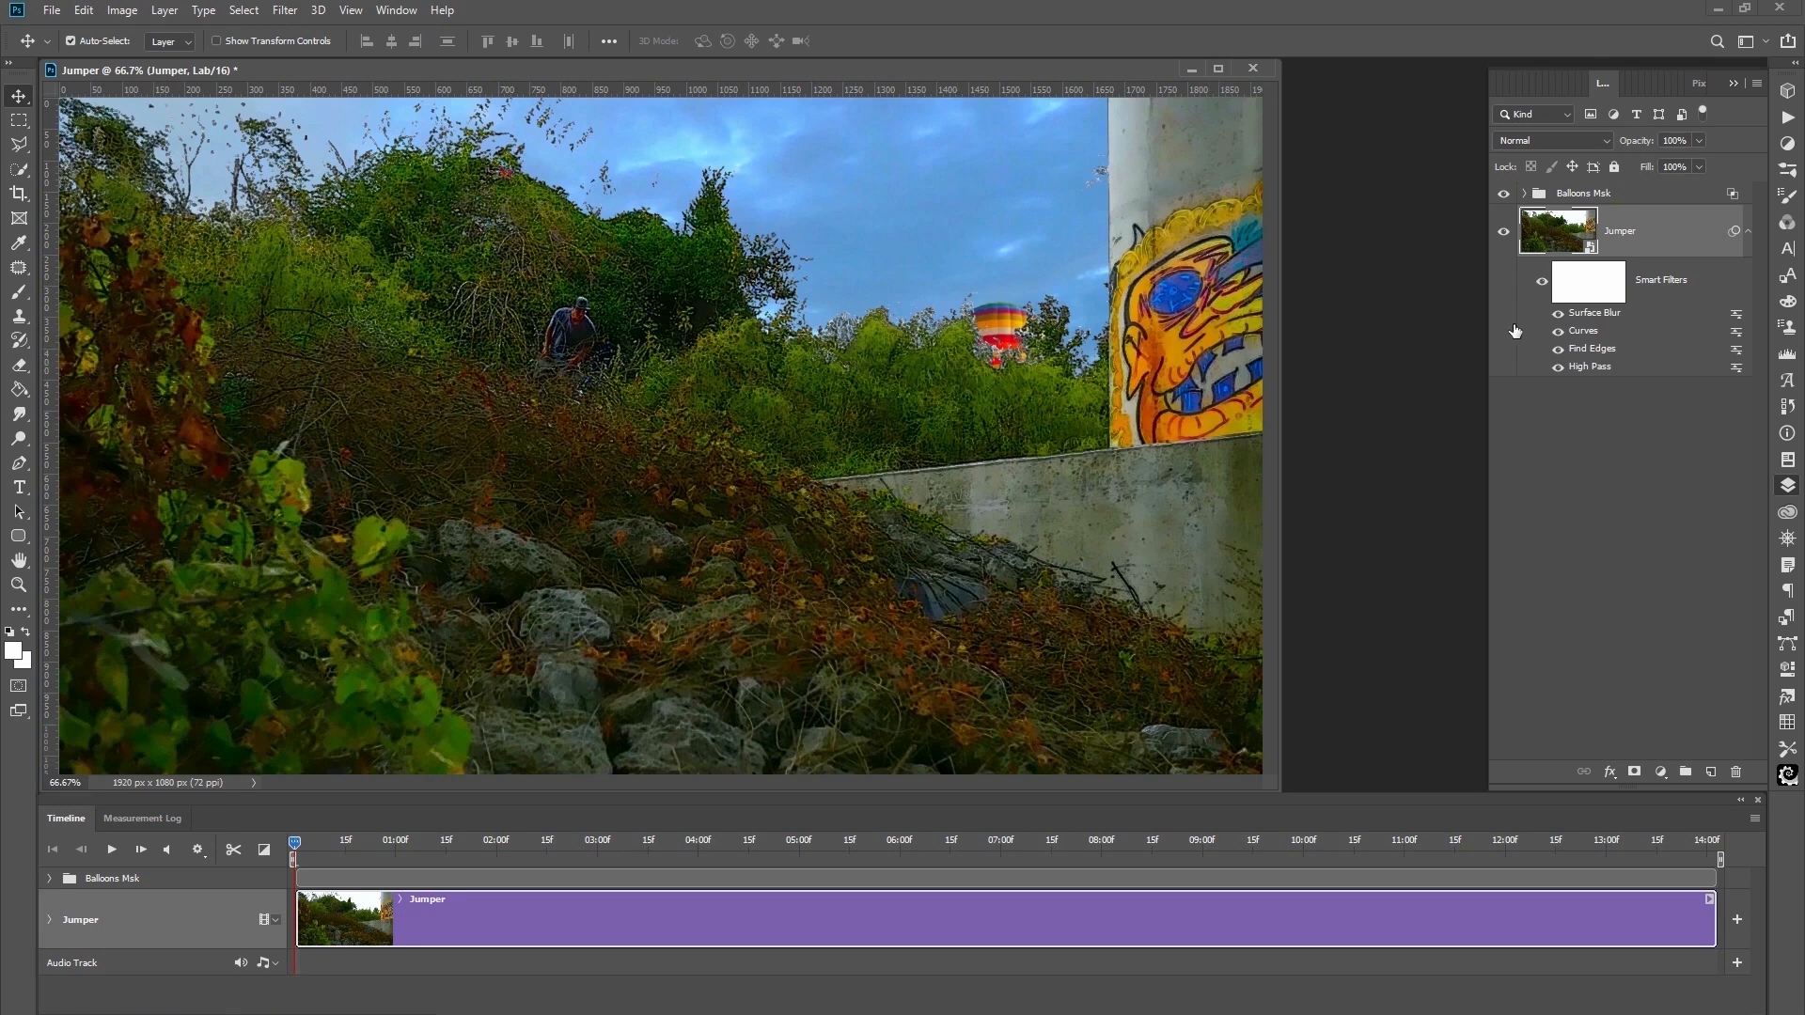
pyautogui.click(1747, 233)
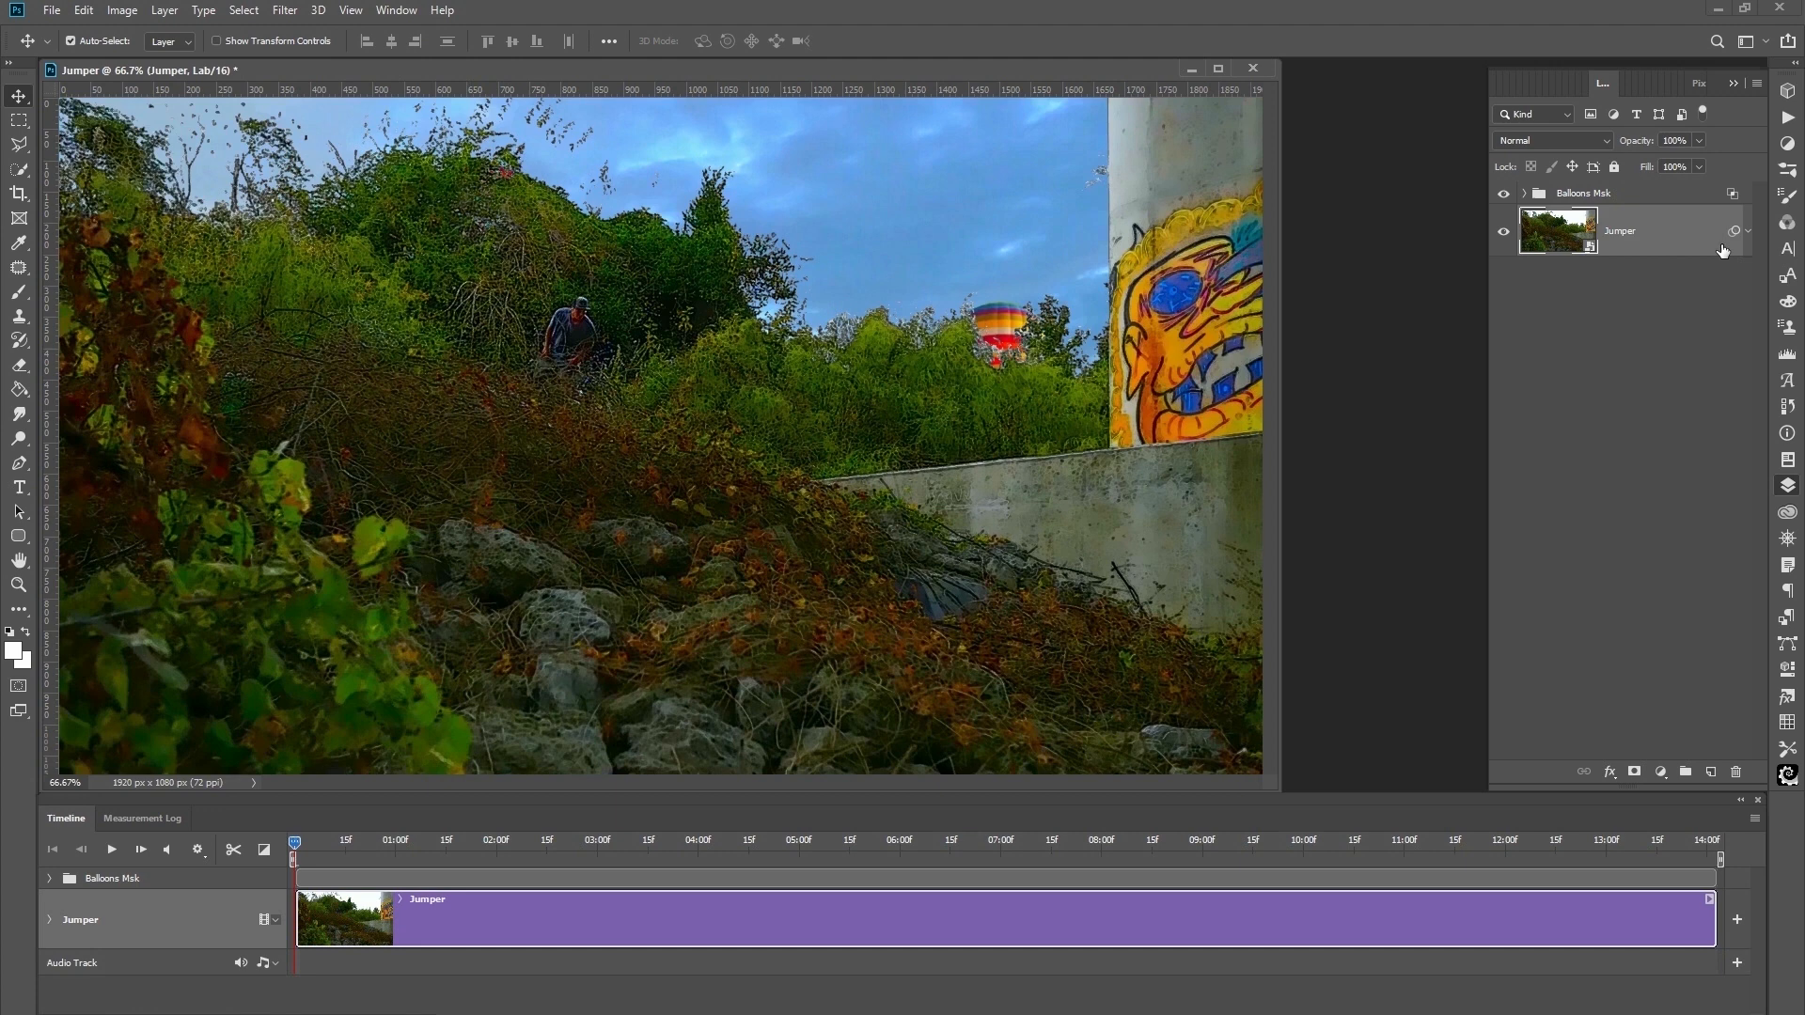
# Apply the Find Edges filter to the Balloons layer inside the Balloons Msk group.
pyautogui.click(1525, 194)
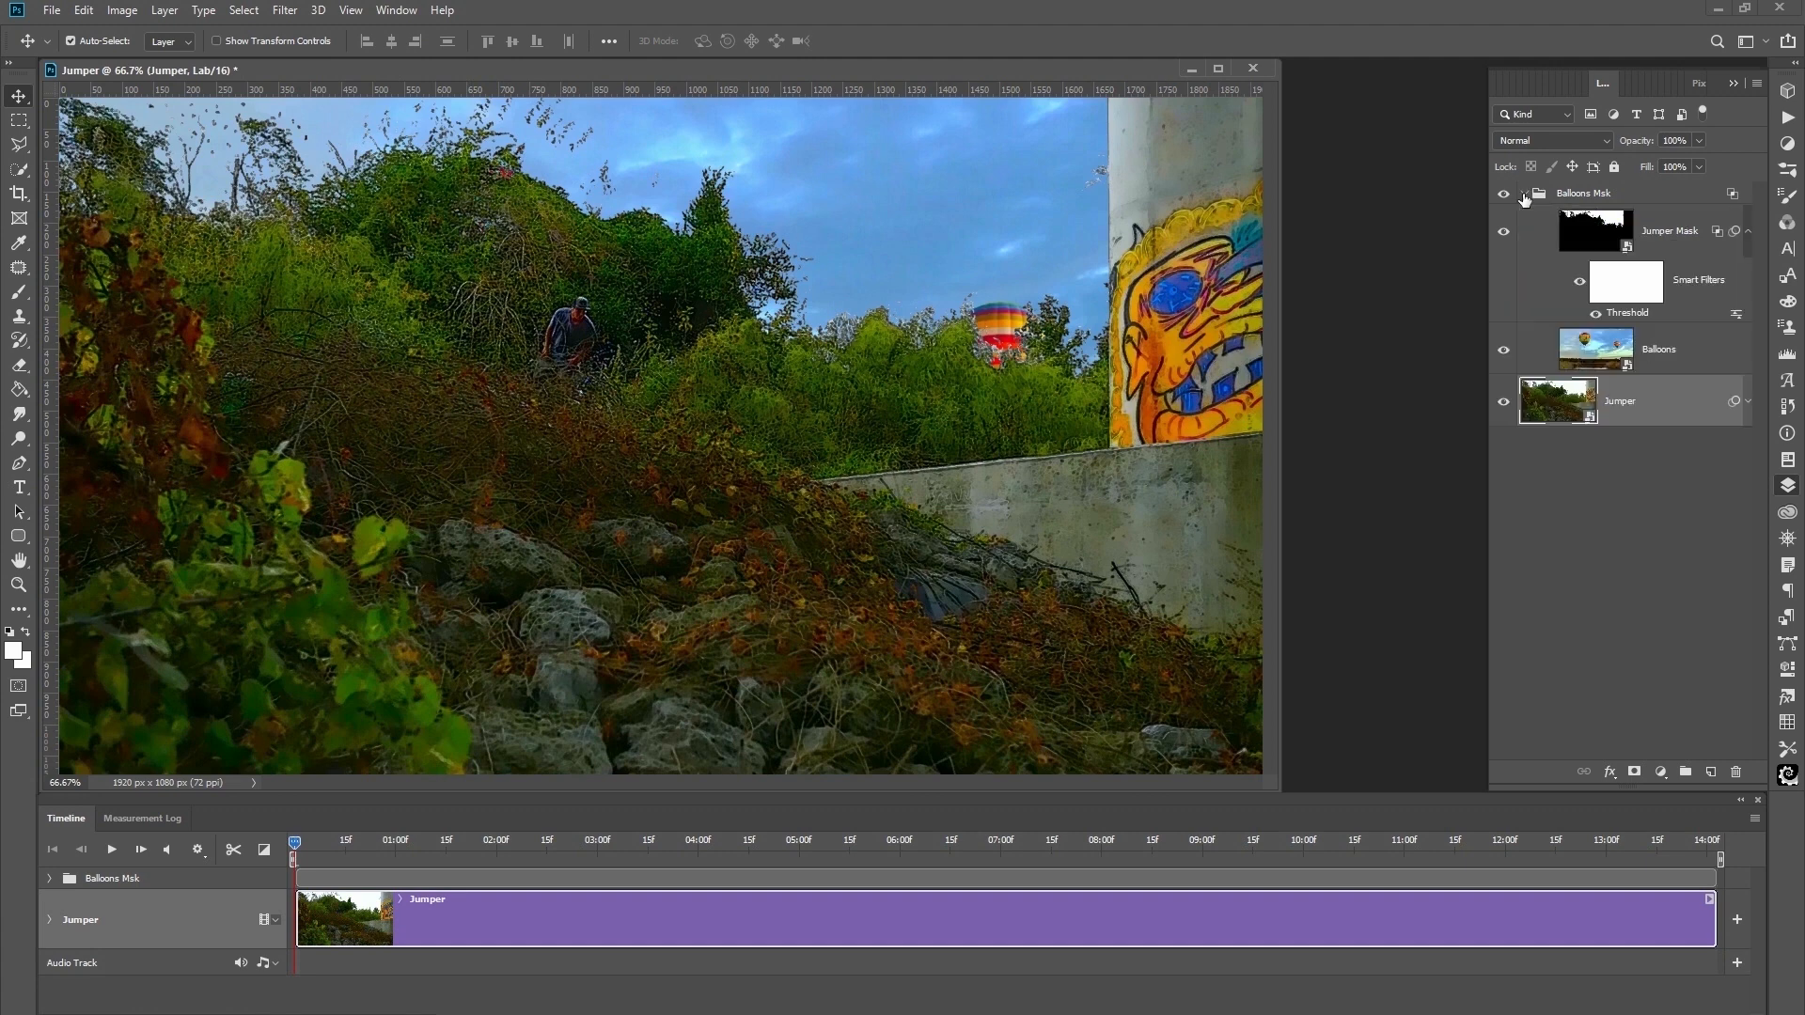
pyautogui.click(1604, 362)
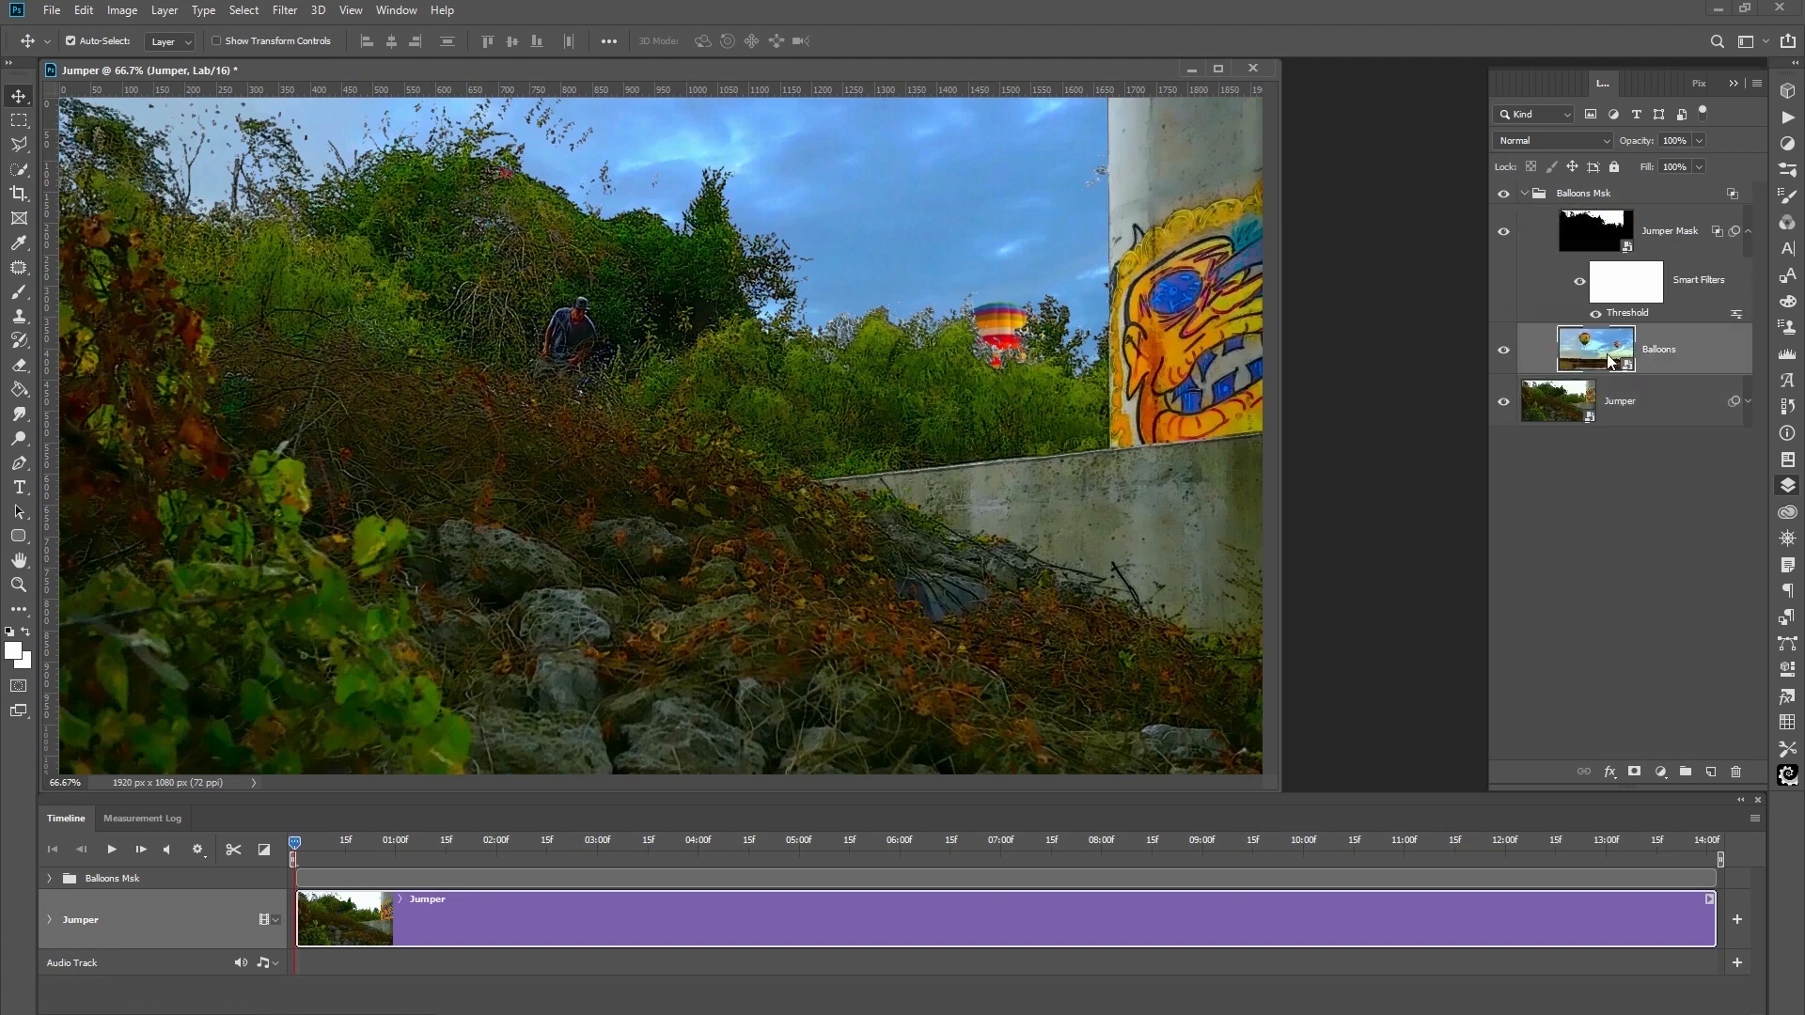
pyautogui.click(286, 11)
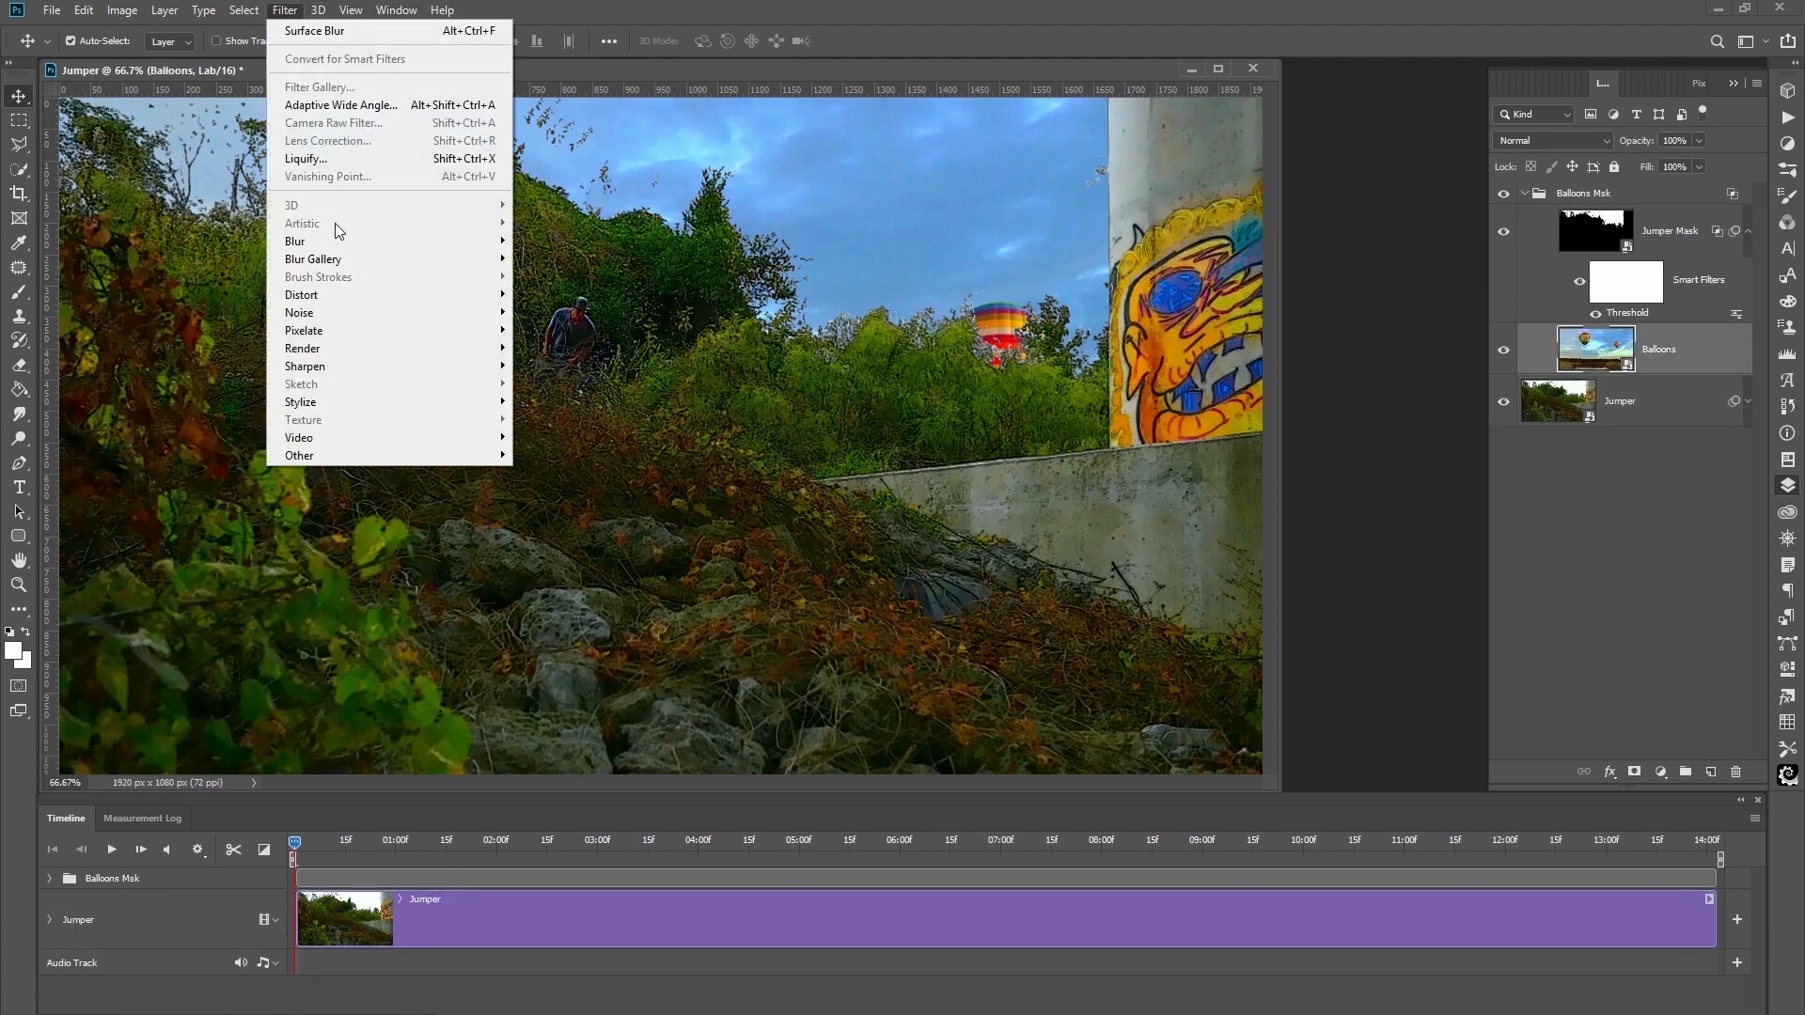
pyautogui.moveTo(313, 445)
pyautogui.moveTo(303, 404)
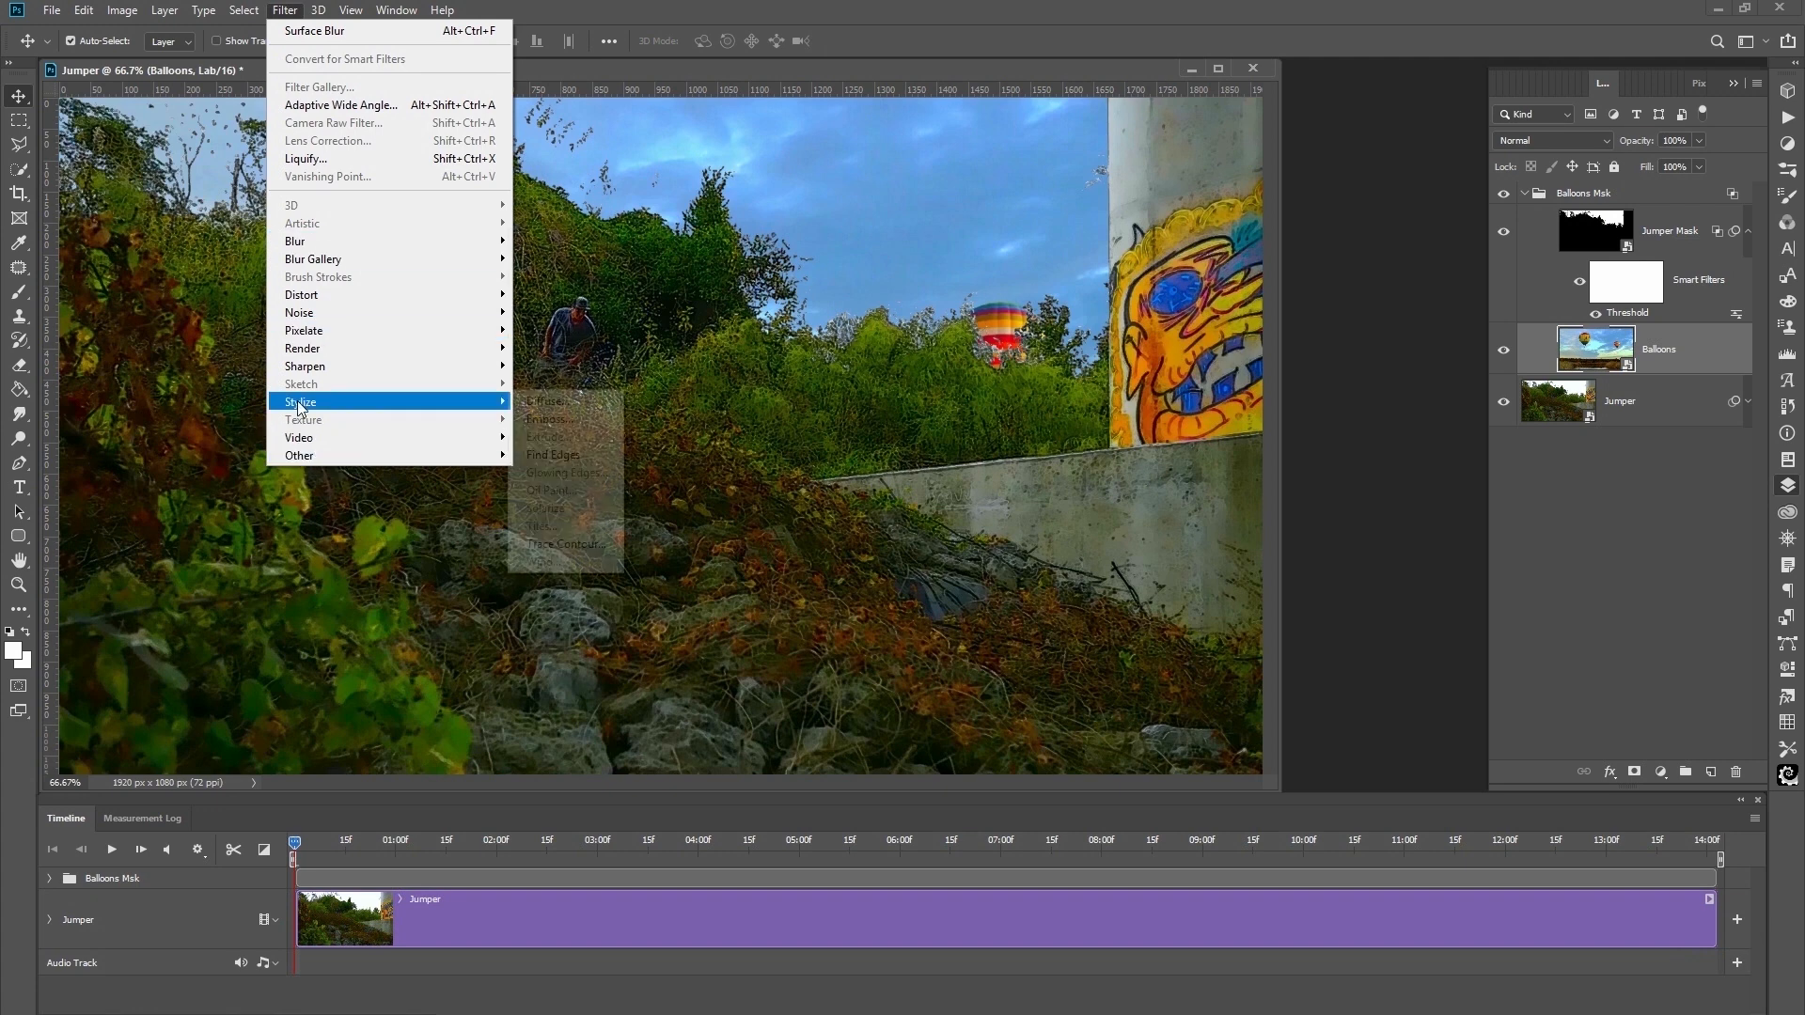
pyautogui.click(546, 457)
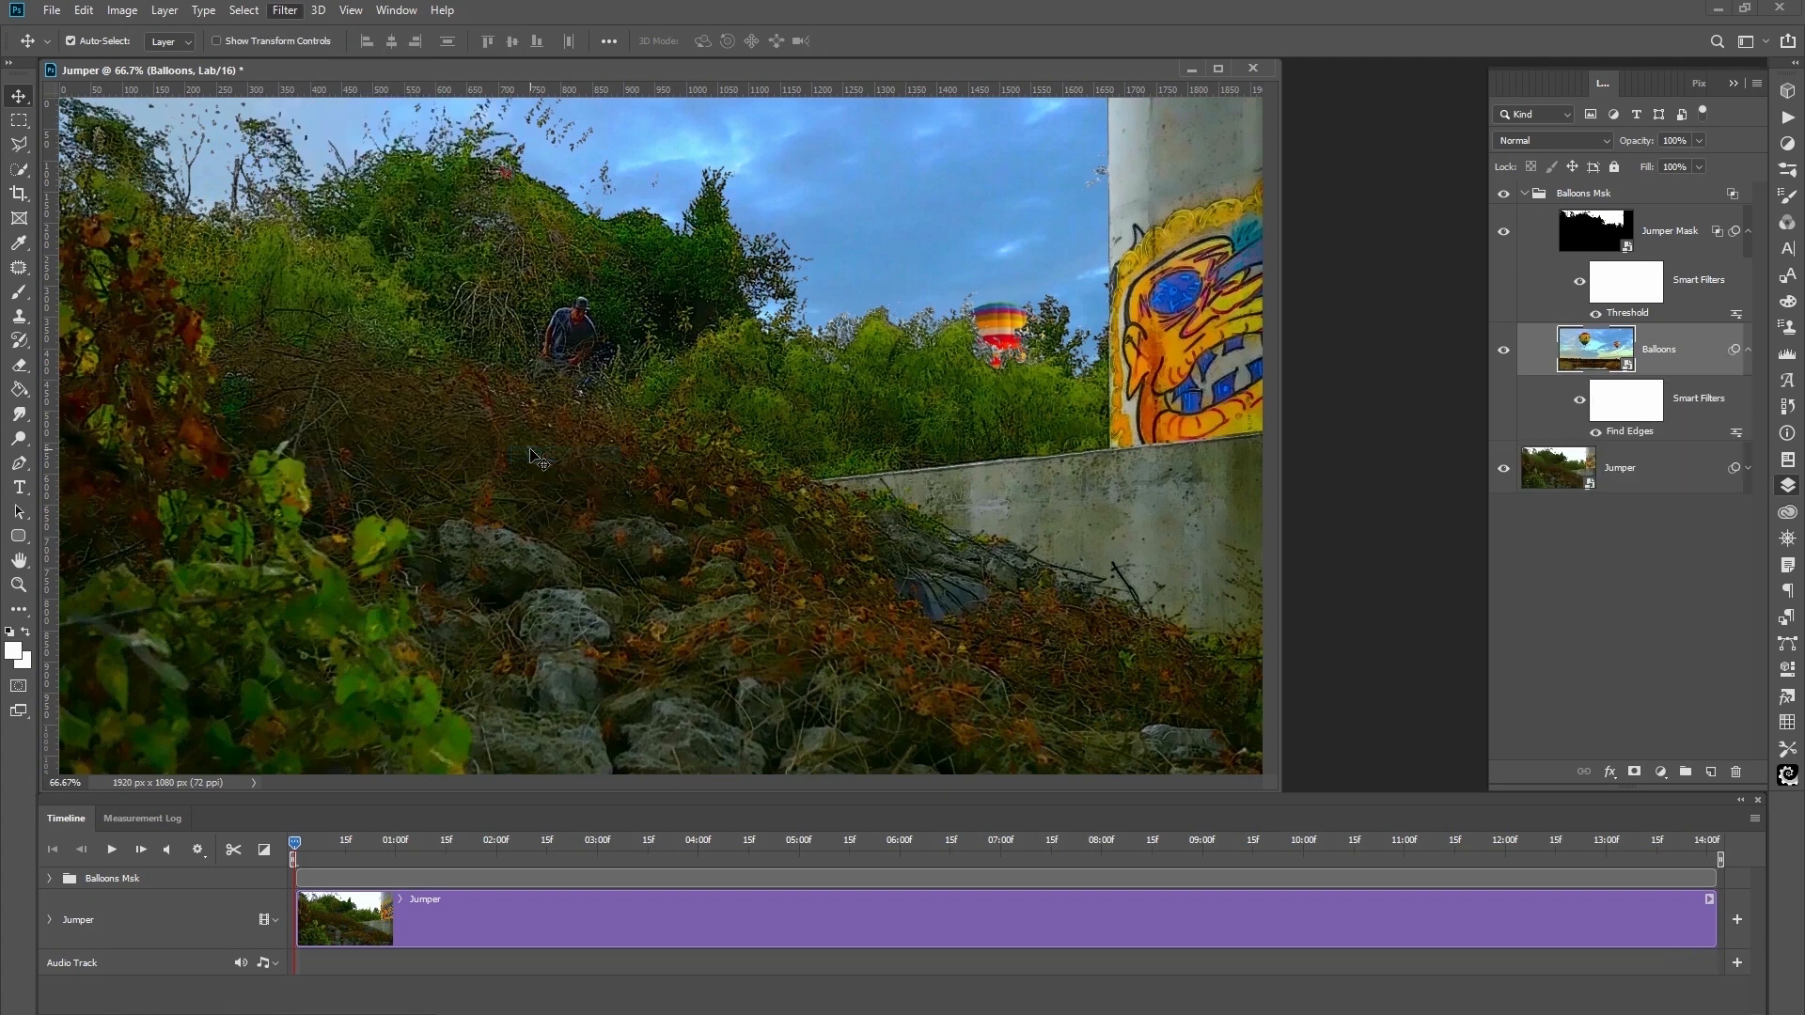
# Set the blending of the Balloons layer's Find Edges filter to Multiply at 60% opacity and compare the sky with and without it.
pyautogui.doubleClick(1735, 438)
pyautogui.click(1186, 627)
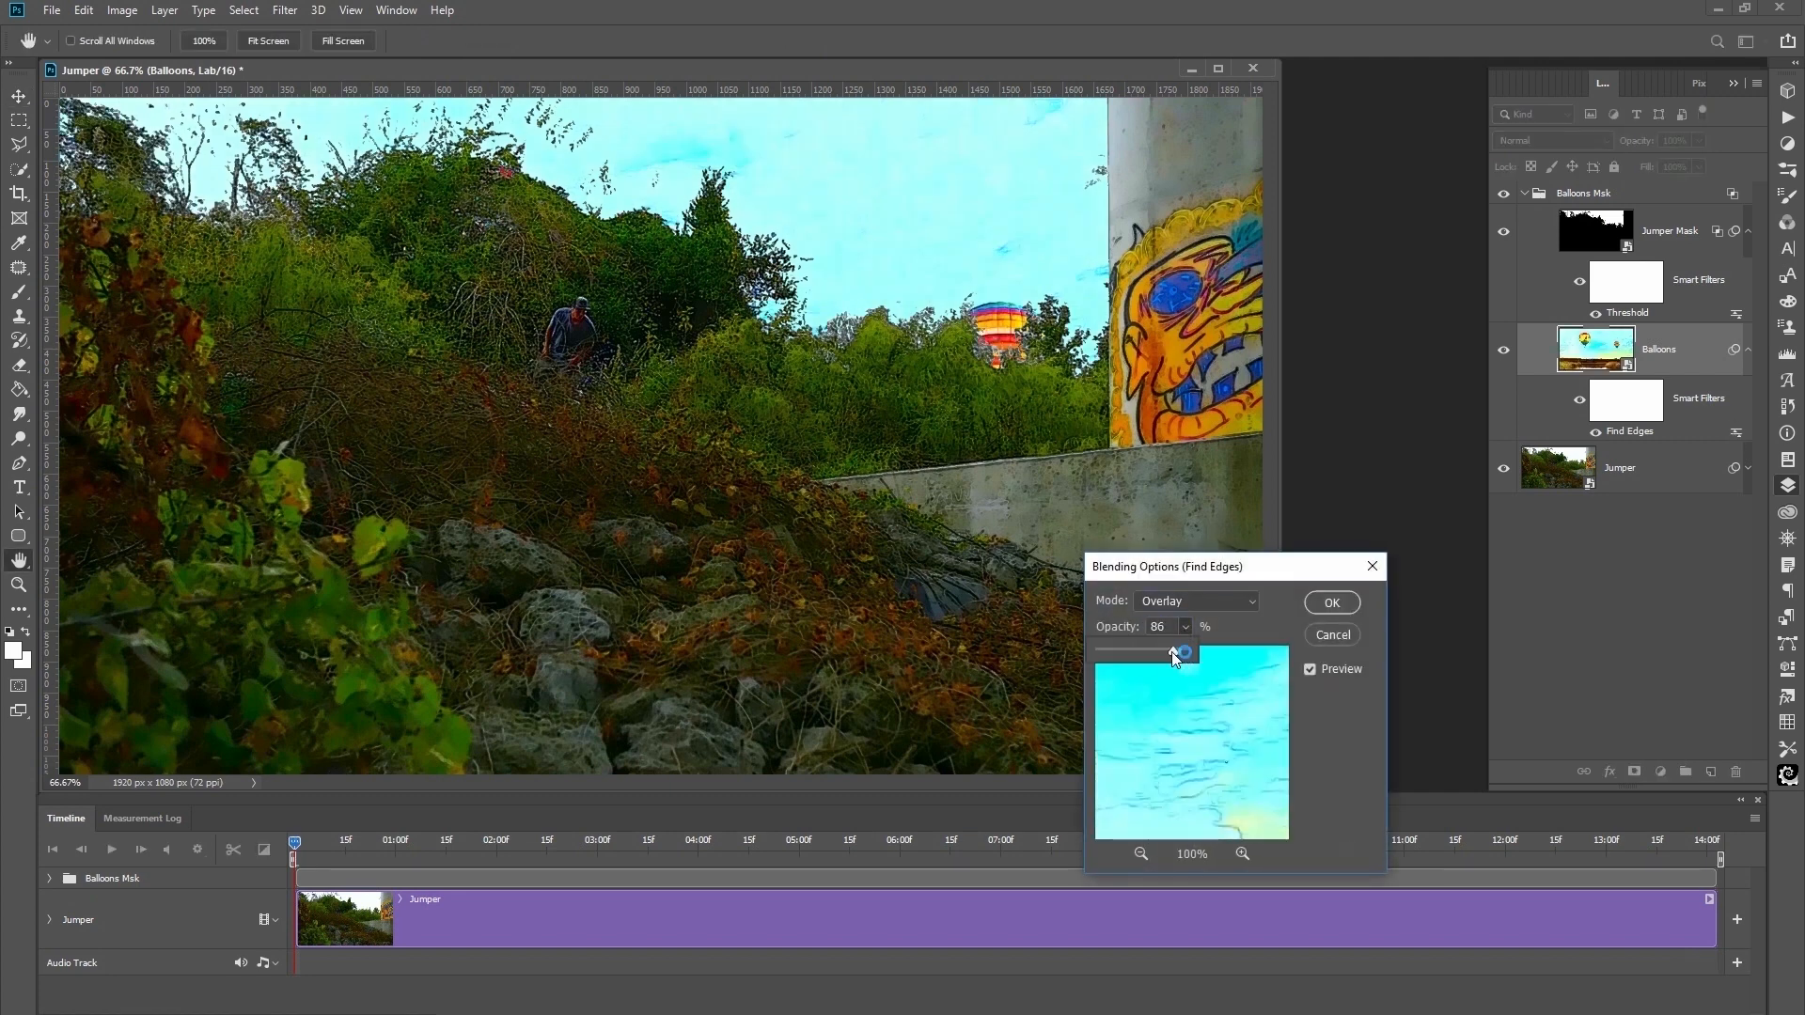
pyautogui.moveTo(1160, 653); pyautogui.dragTo(1154, 655)
pyautogui.click(1164, 589)
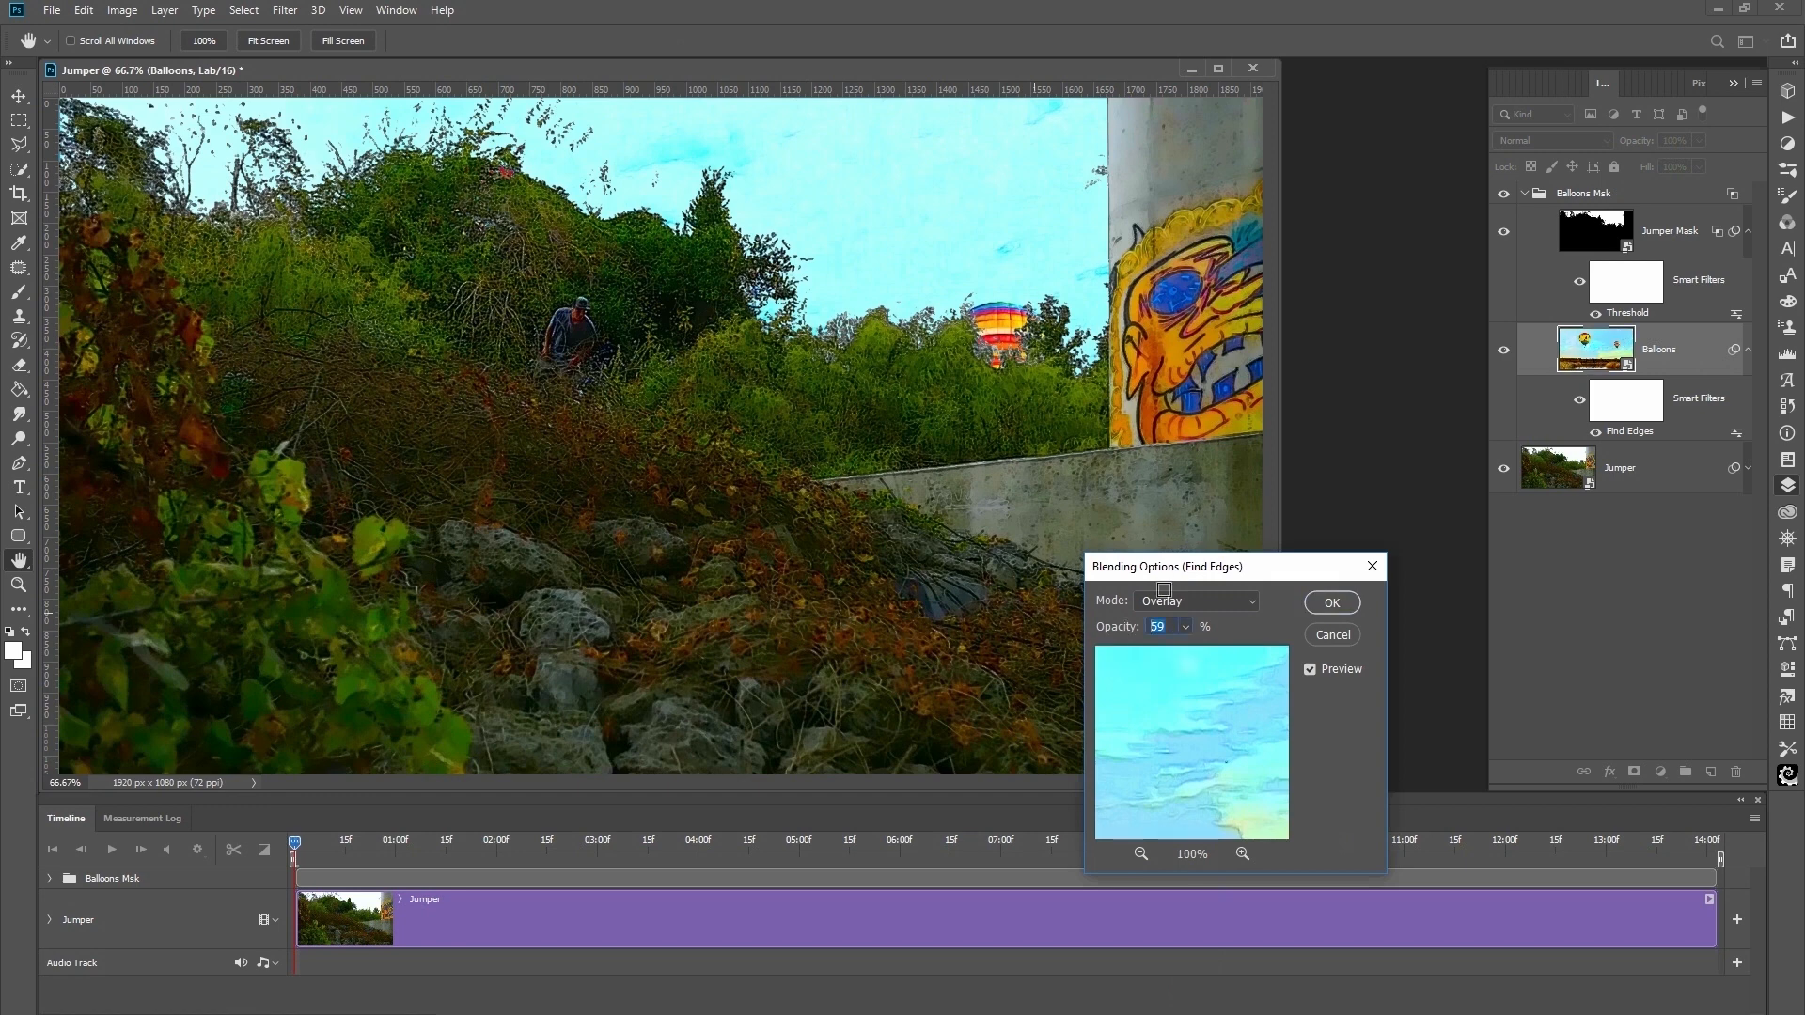
pyautogui.write('60')
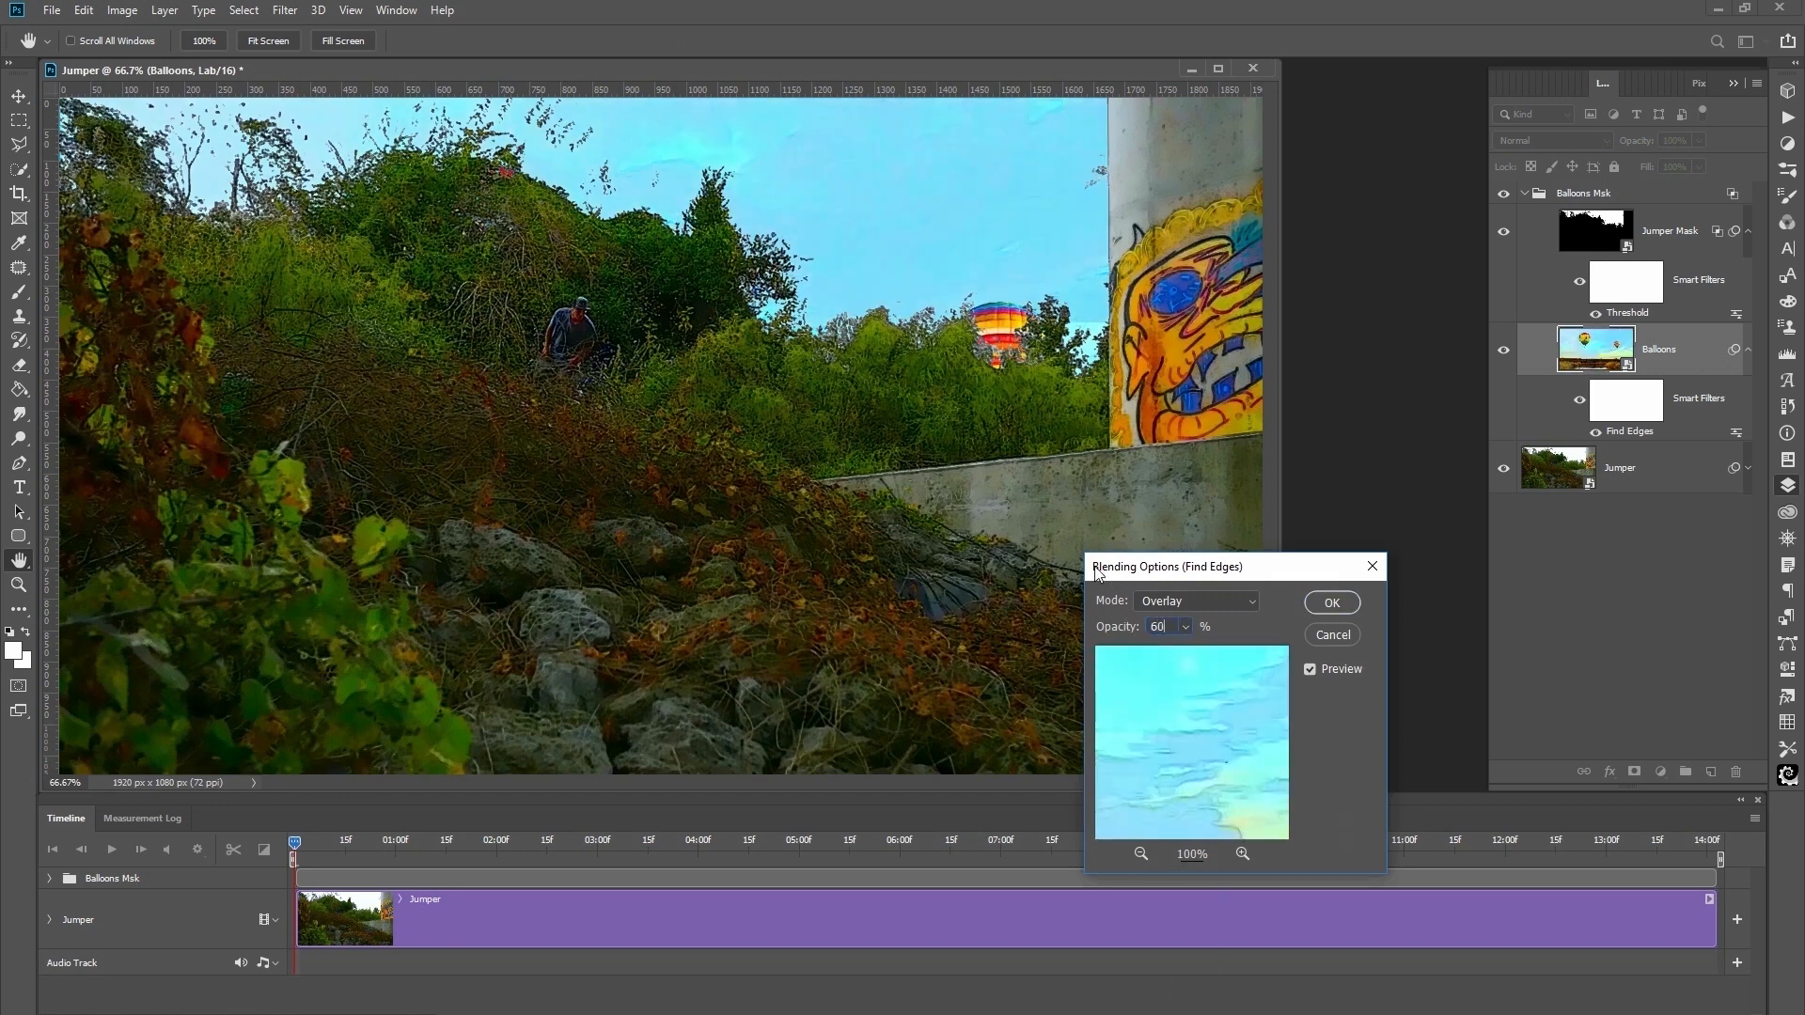
pyautogui.click(1248, 596)
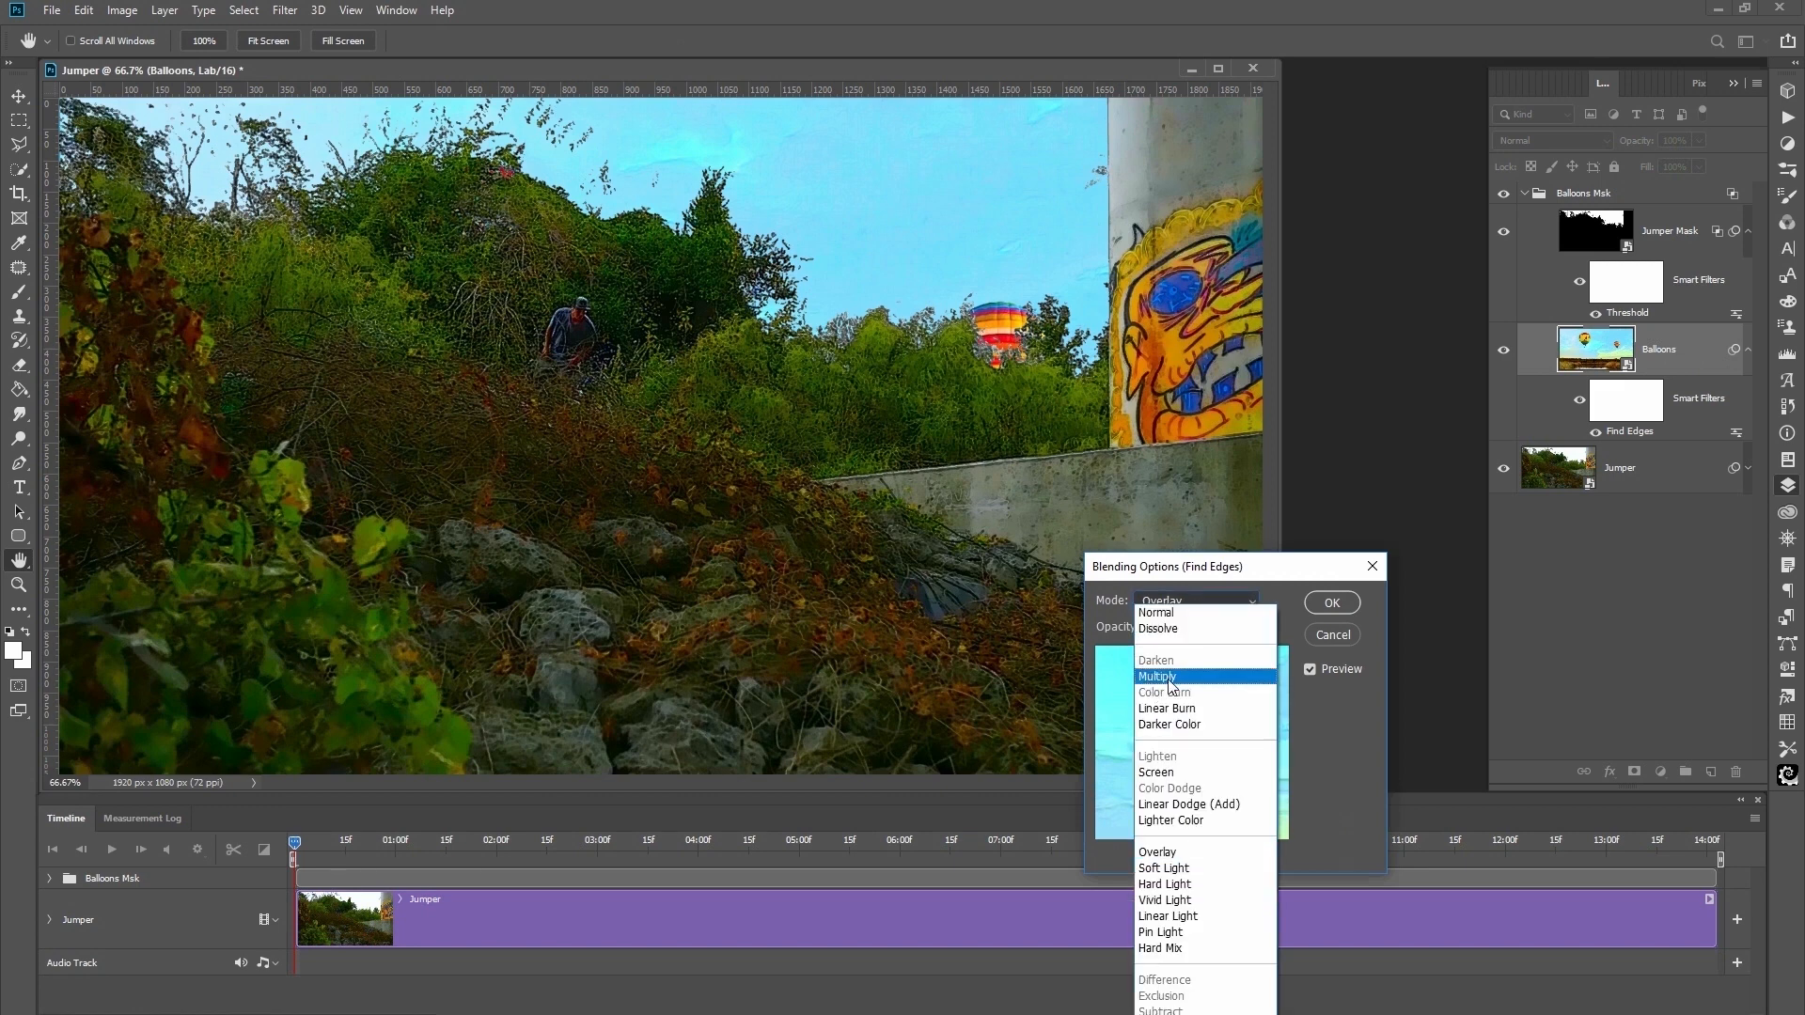
pyautogui.click(1168, 678)
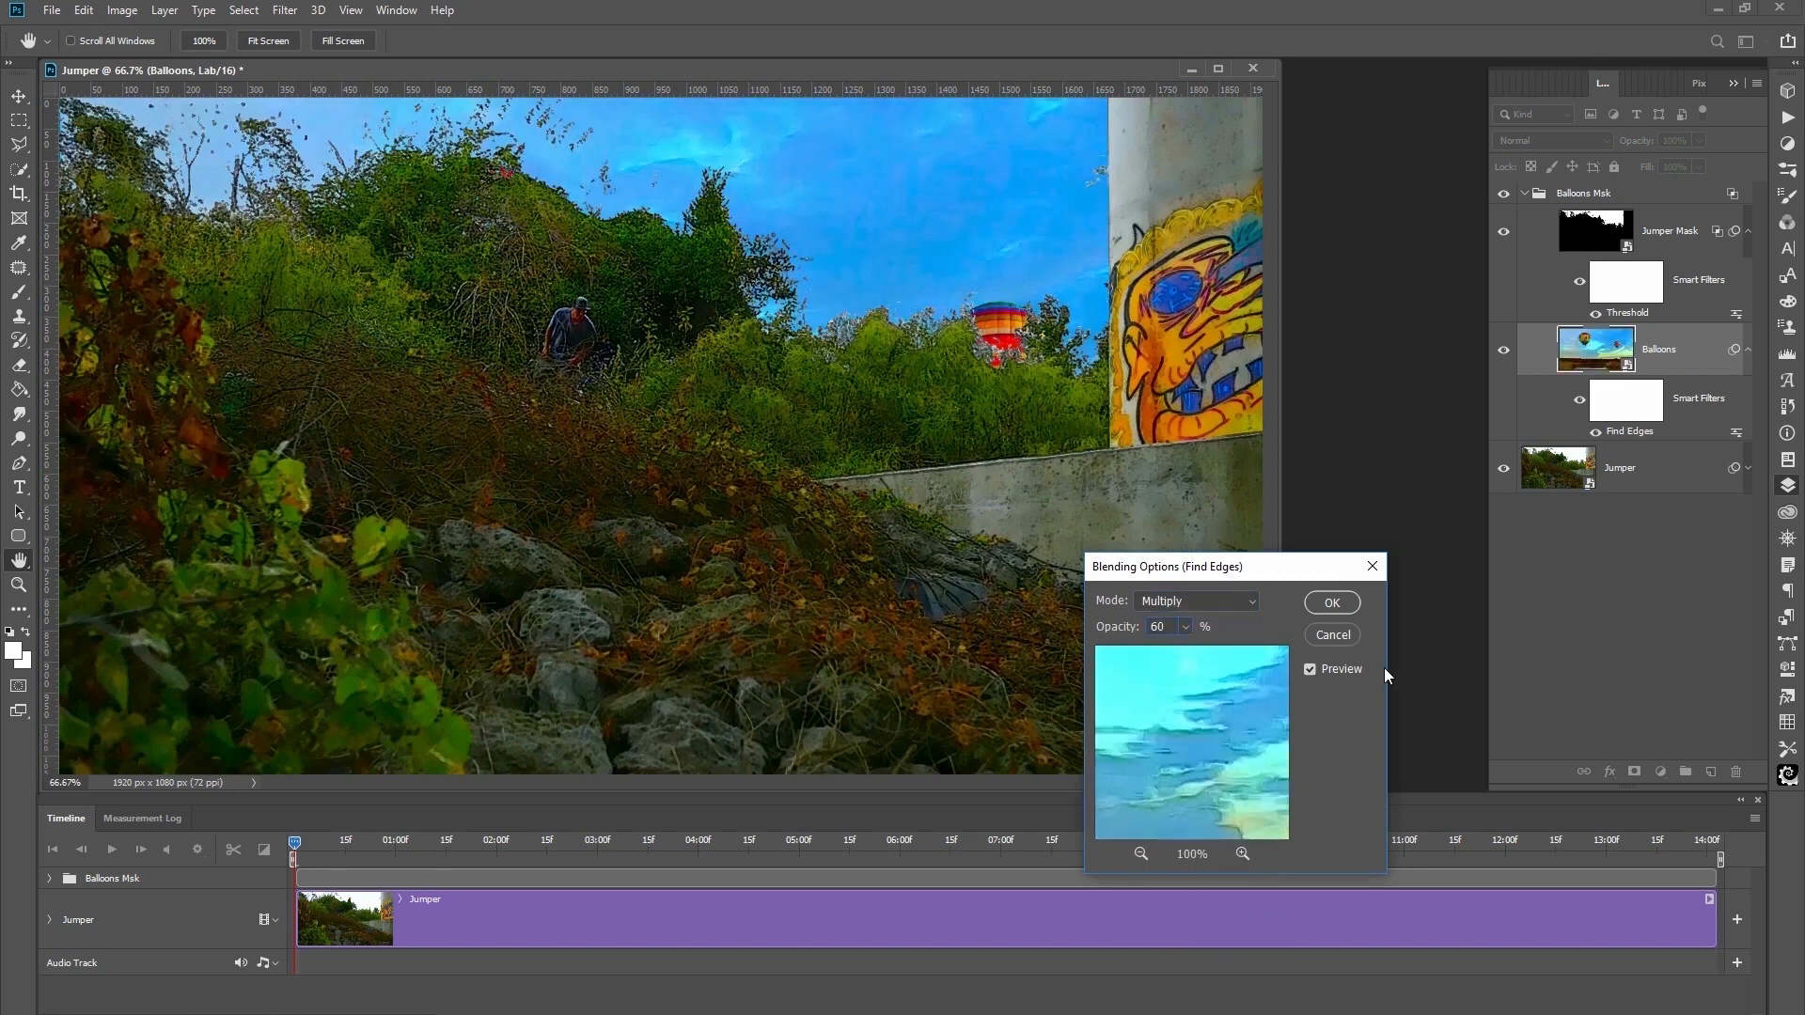
pyautogui.click(1332, 602)
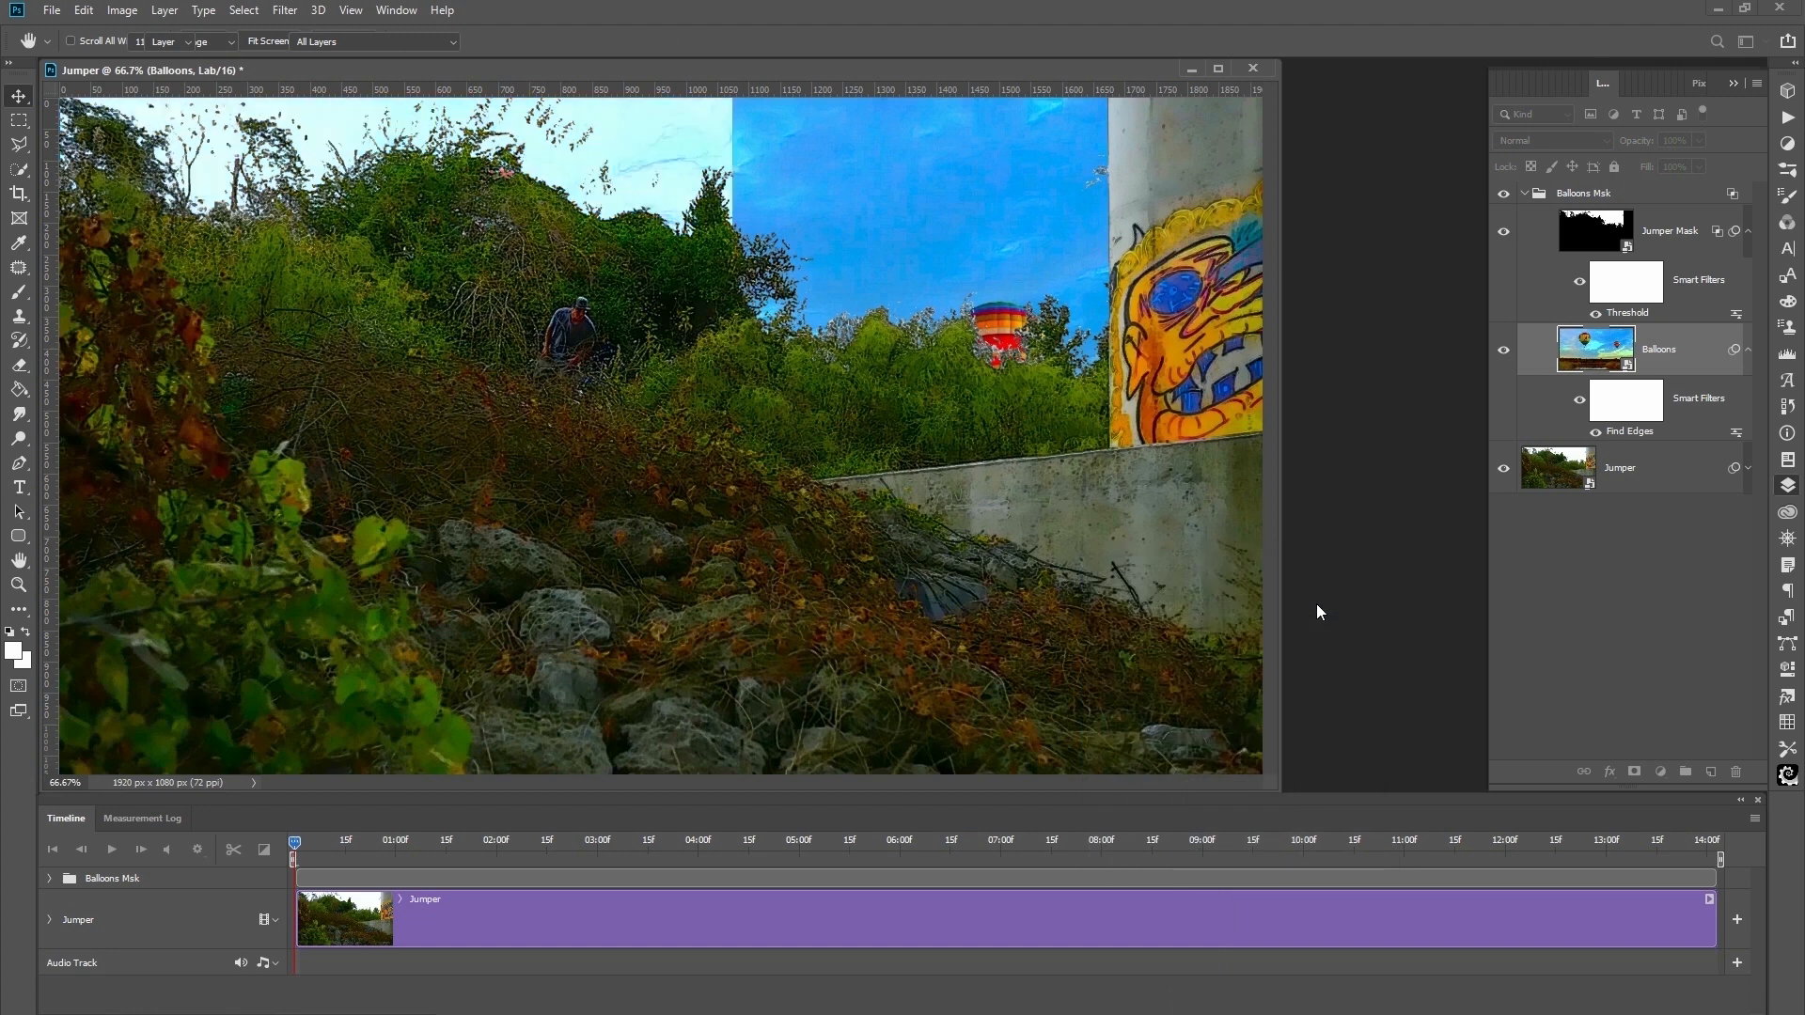
pyautogui.click(1595, 432)
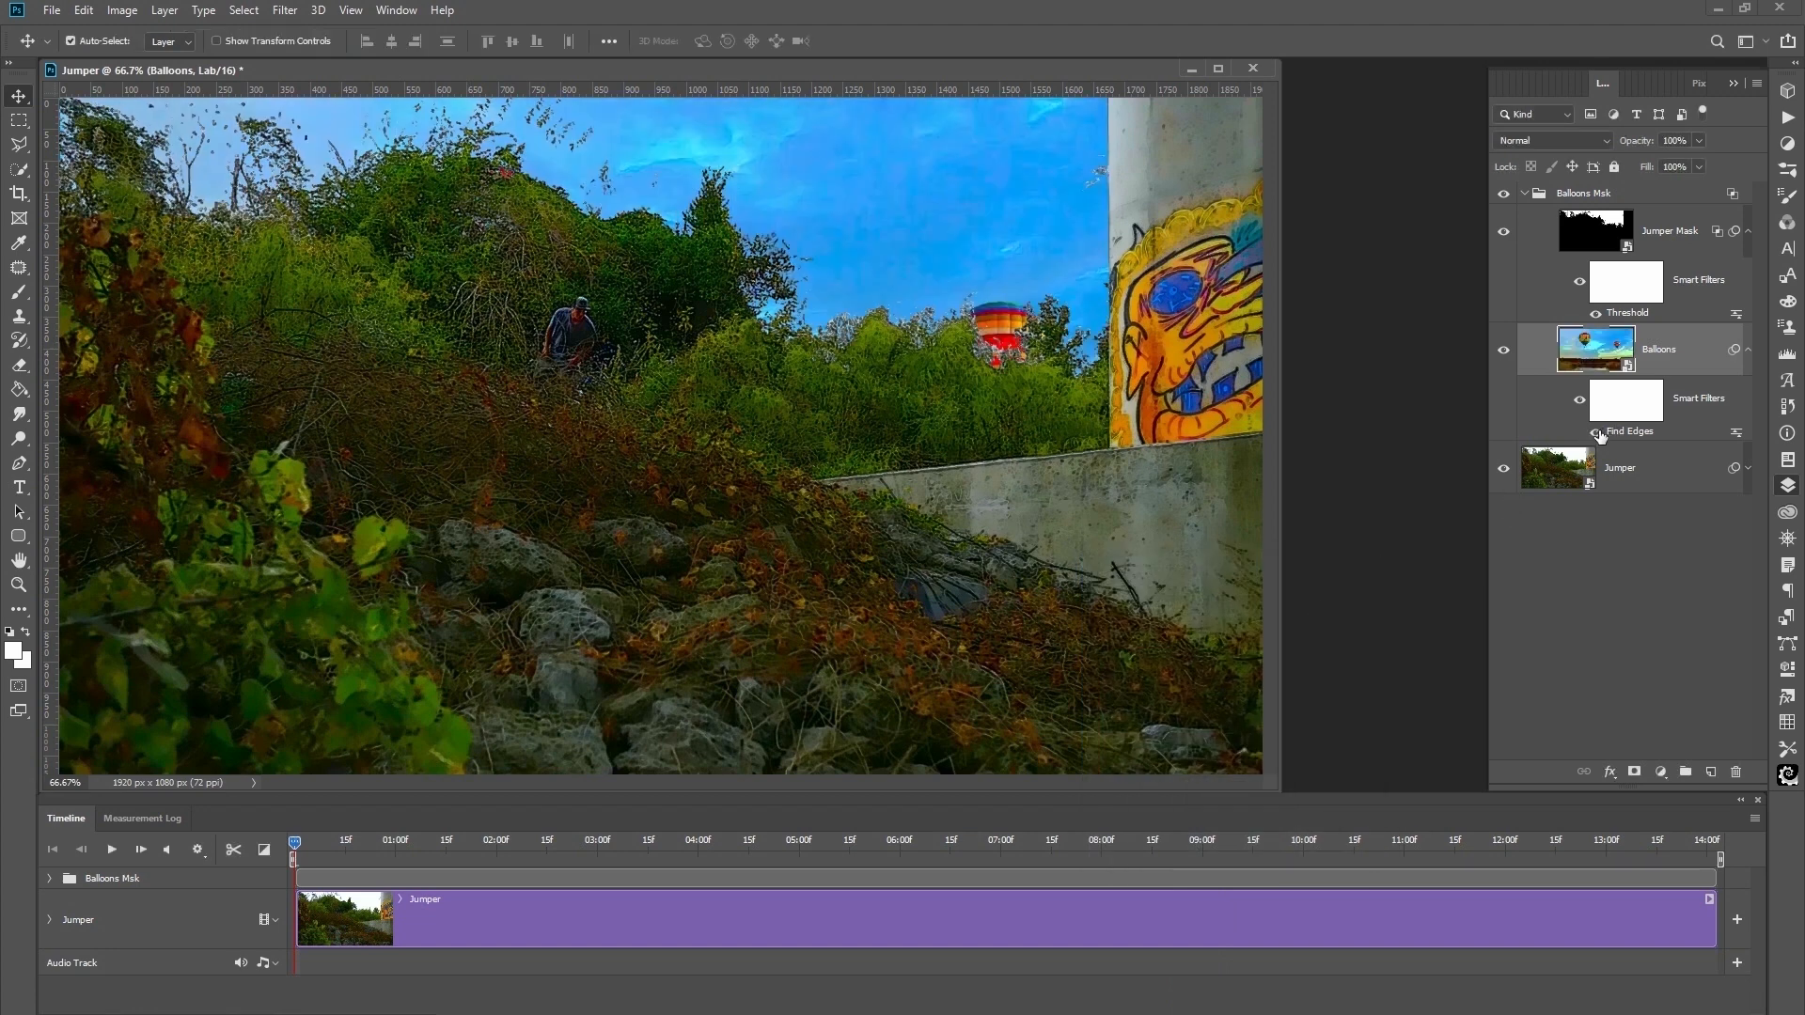
pyautogui.click(1597, 432)
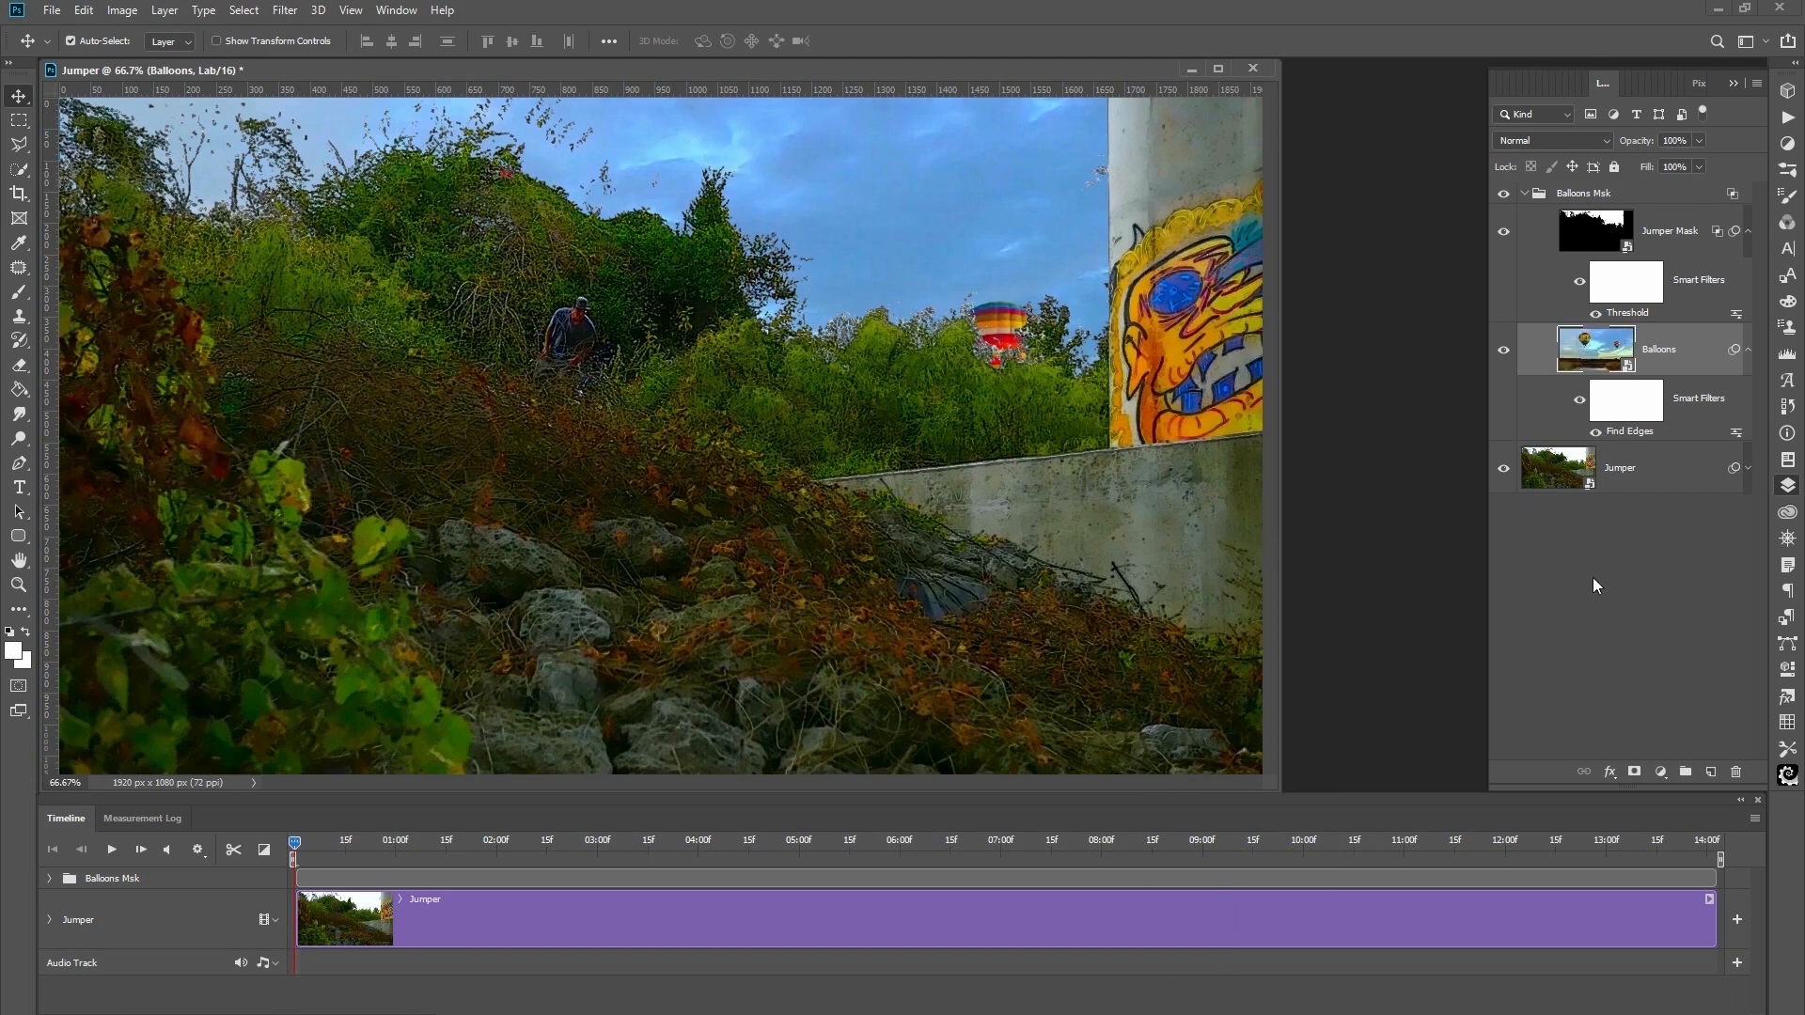
# Apply a Curves adjustment to the Balloons layer's Lightness channel, mapping input 34 to output 37 and input 71 to output 70.
pyautogui.click(133, 14)
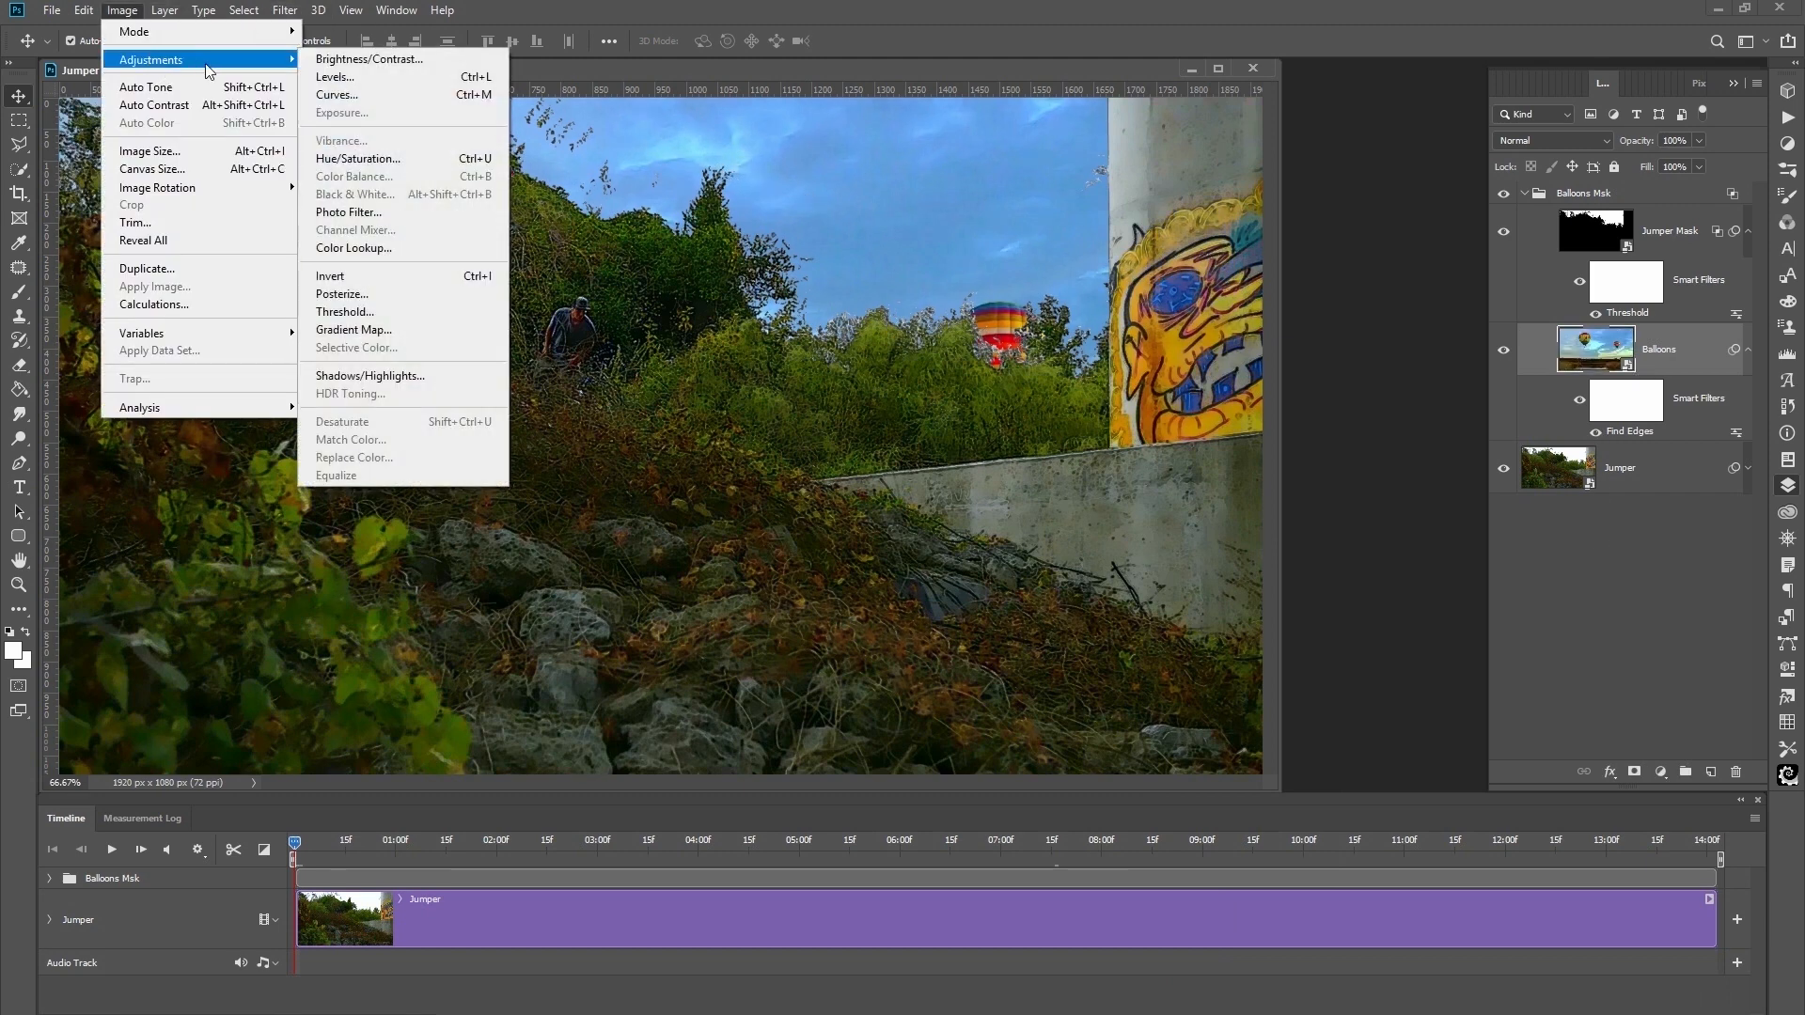
pyautogui.moveTo(230, 62)
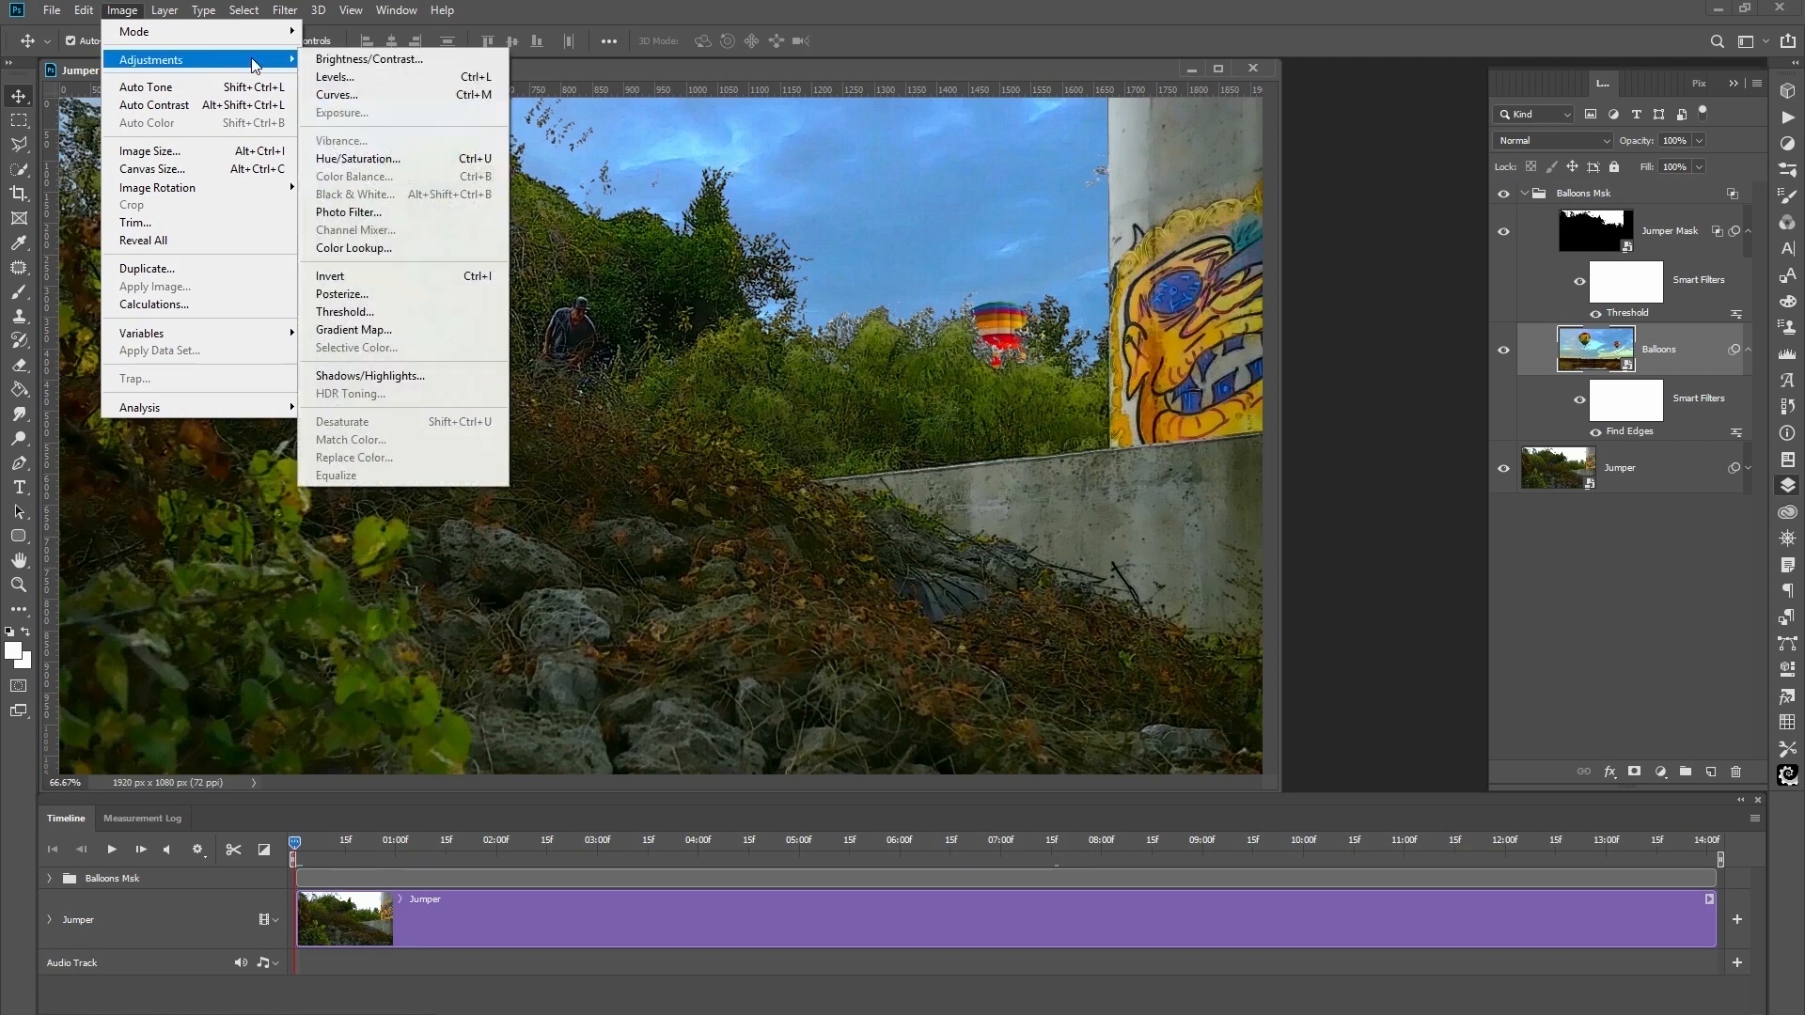
pyautogui.click(349, 97)
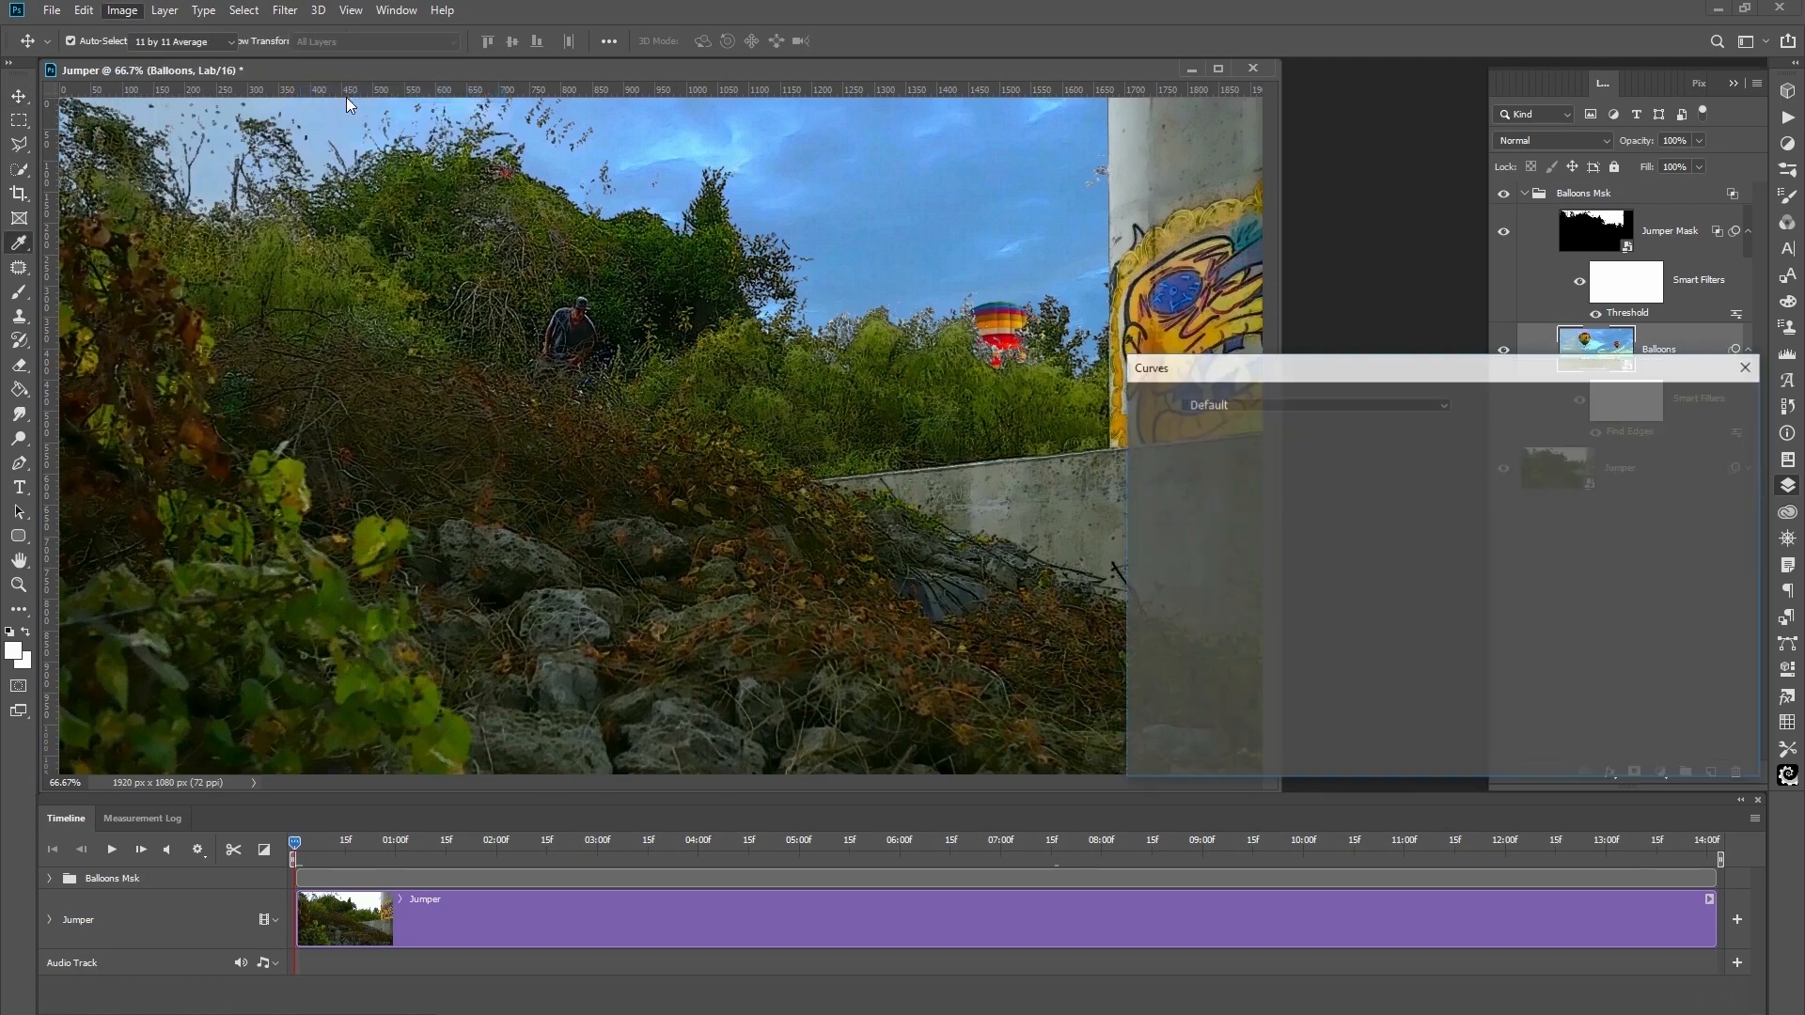
pyautogui.click(1701, 521)
pyautogui.click(1334, 578)
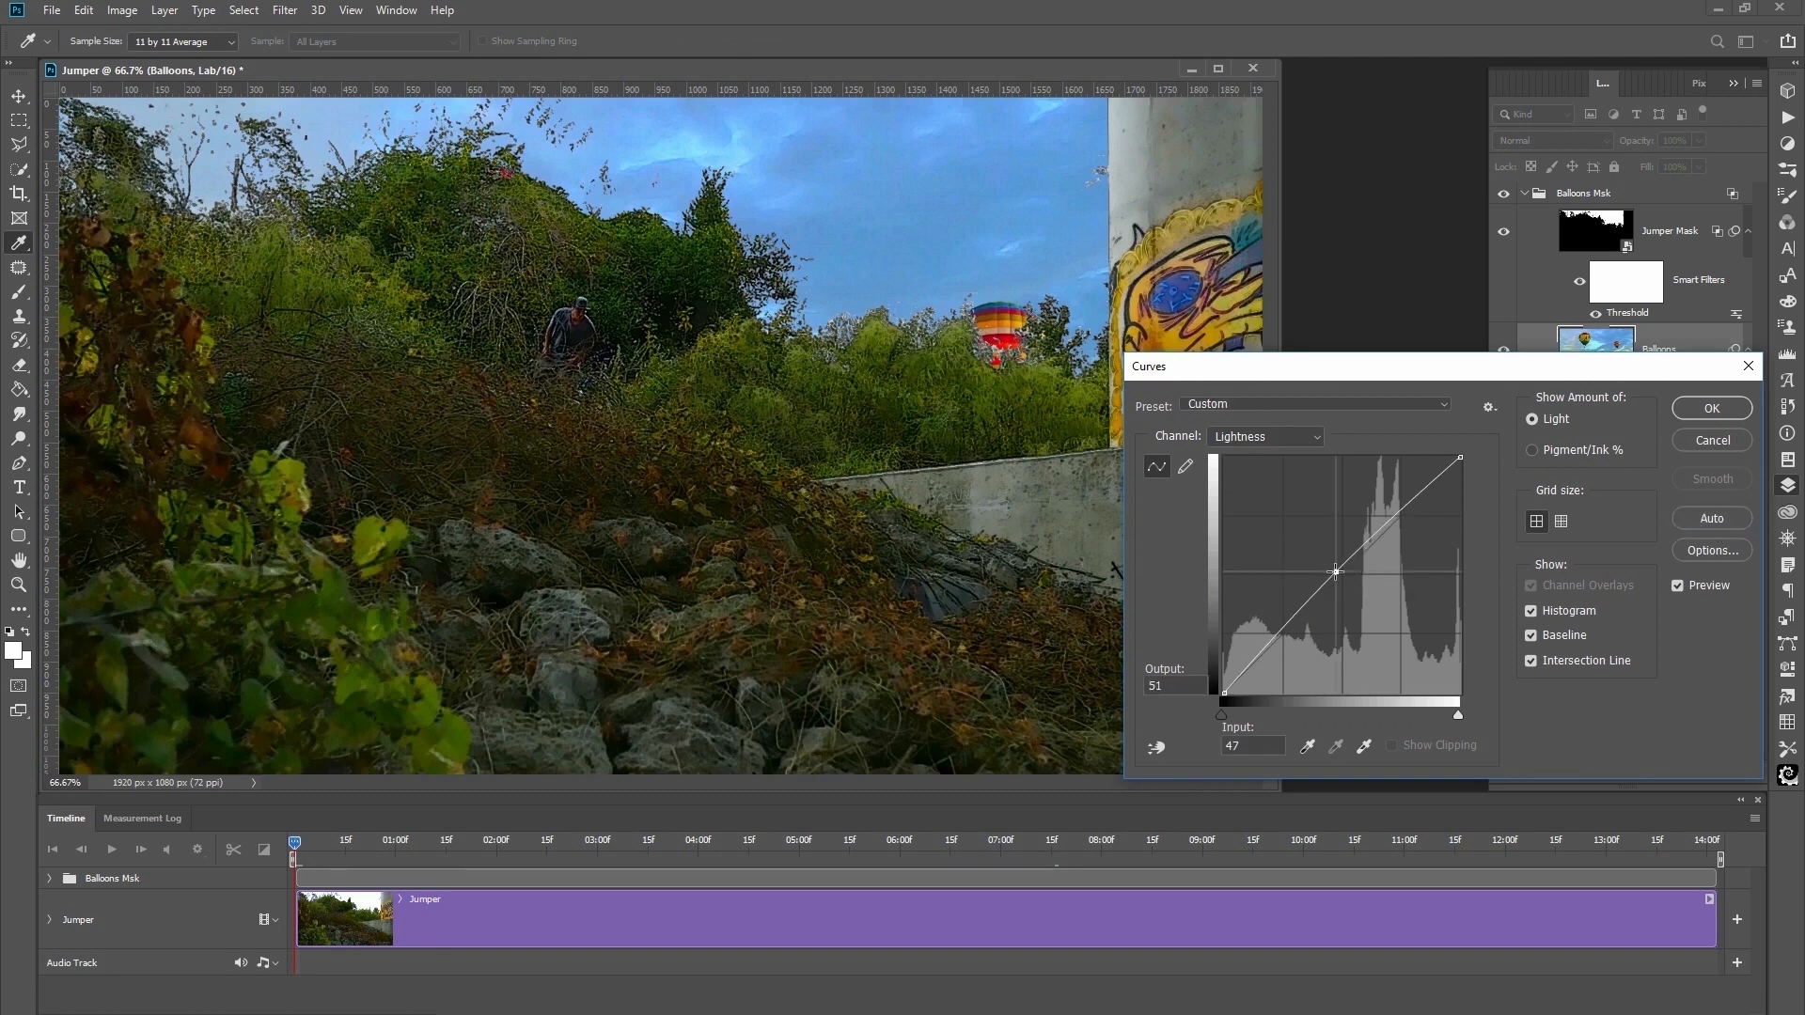
pyautogui.moveTo(1334, 578); pyautogui.dragTo(1304, 604)
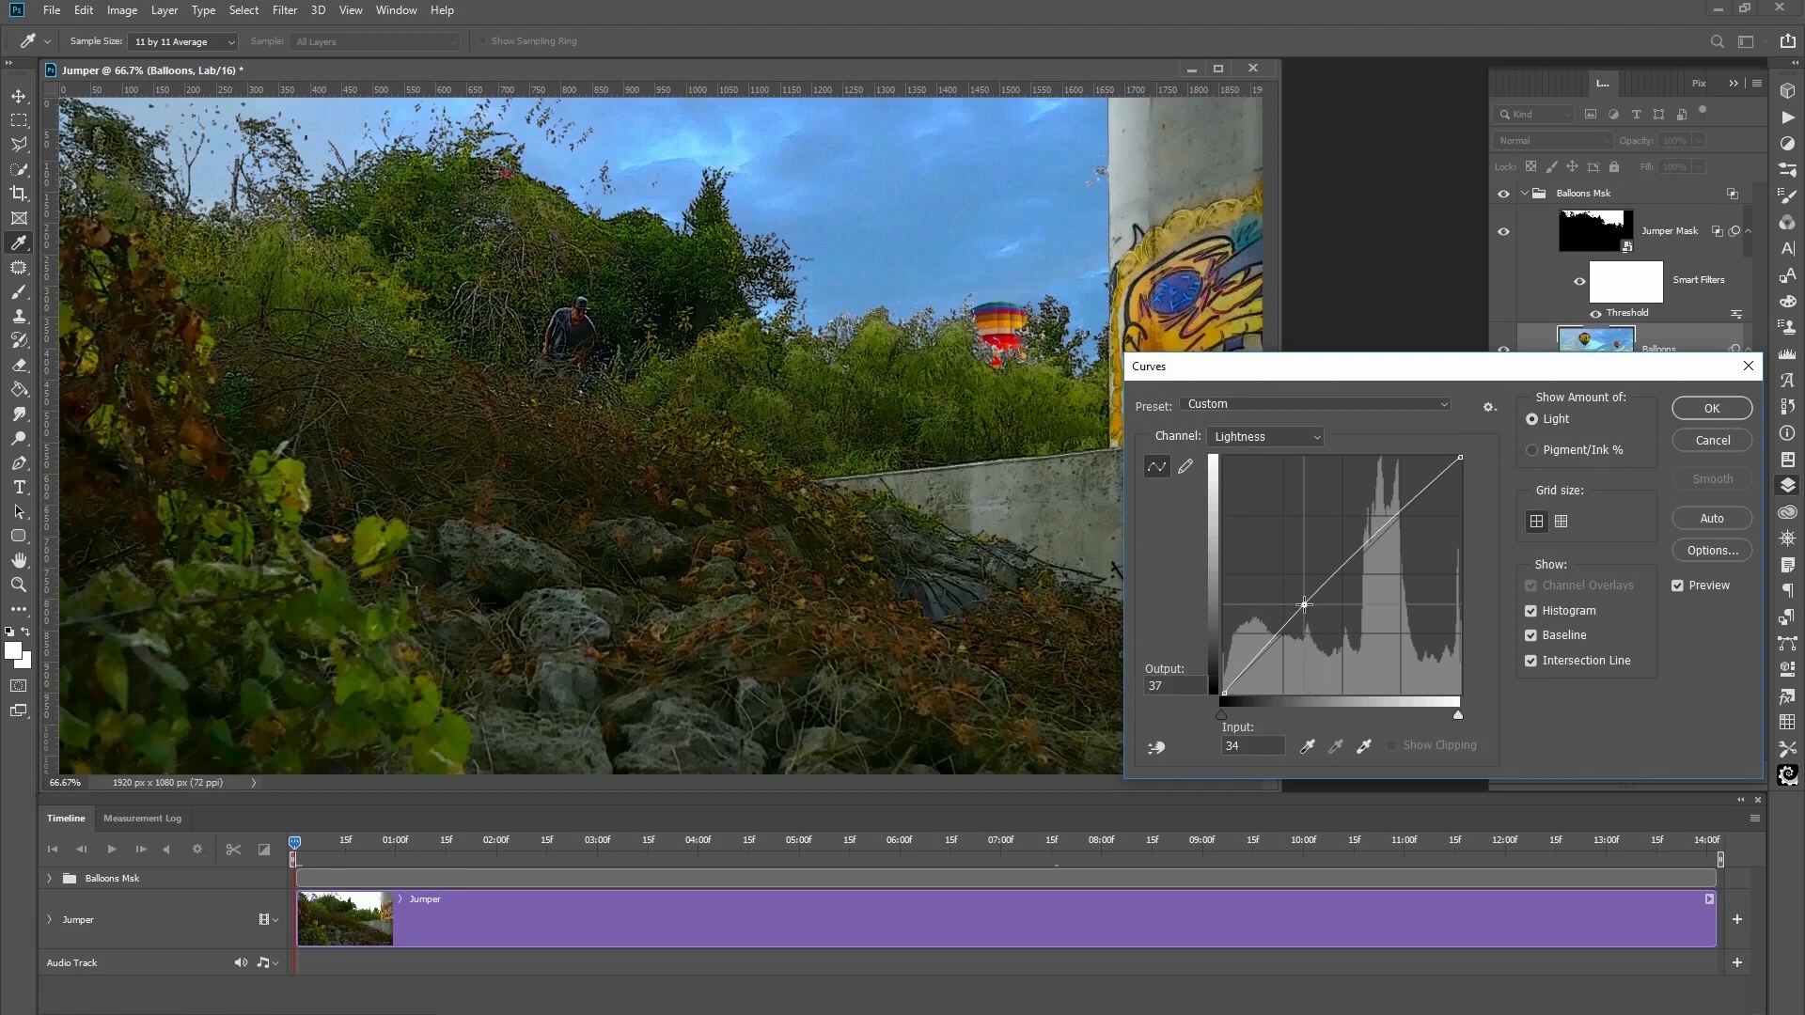
pyautogui.click(1399, 532)
pyautogui.moveTo(1399, 532); pyautogui.dragTo(1393, 527)
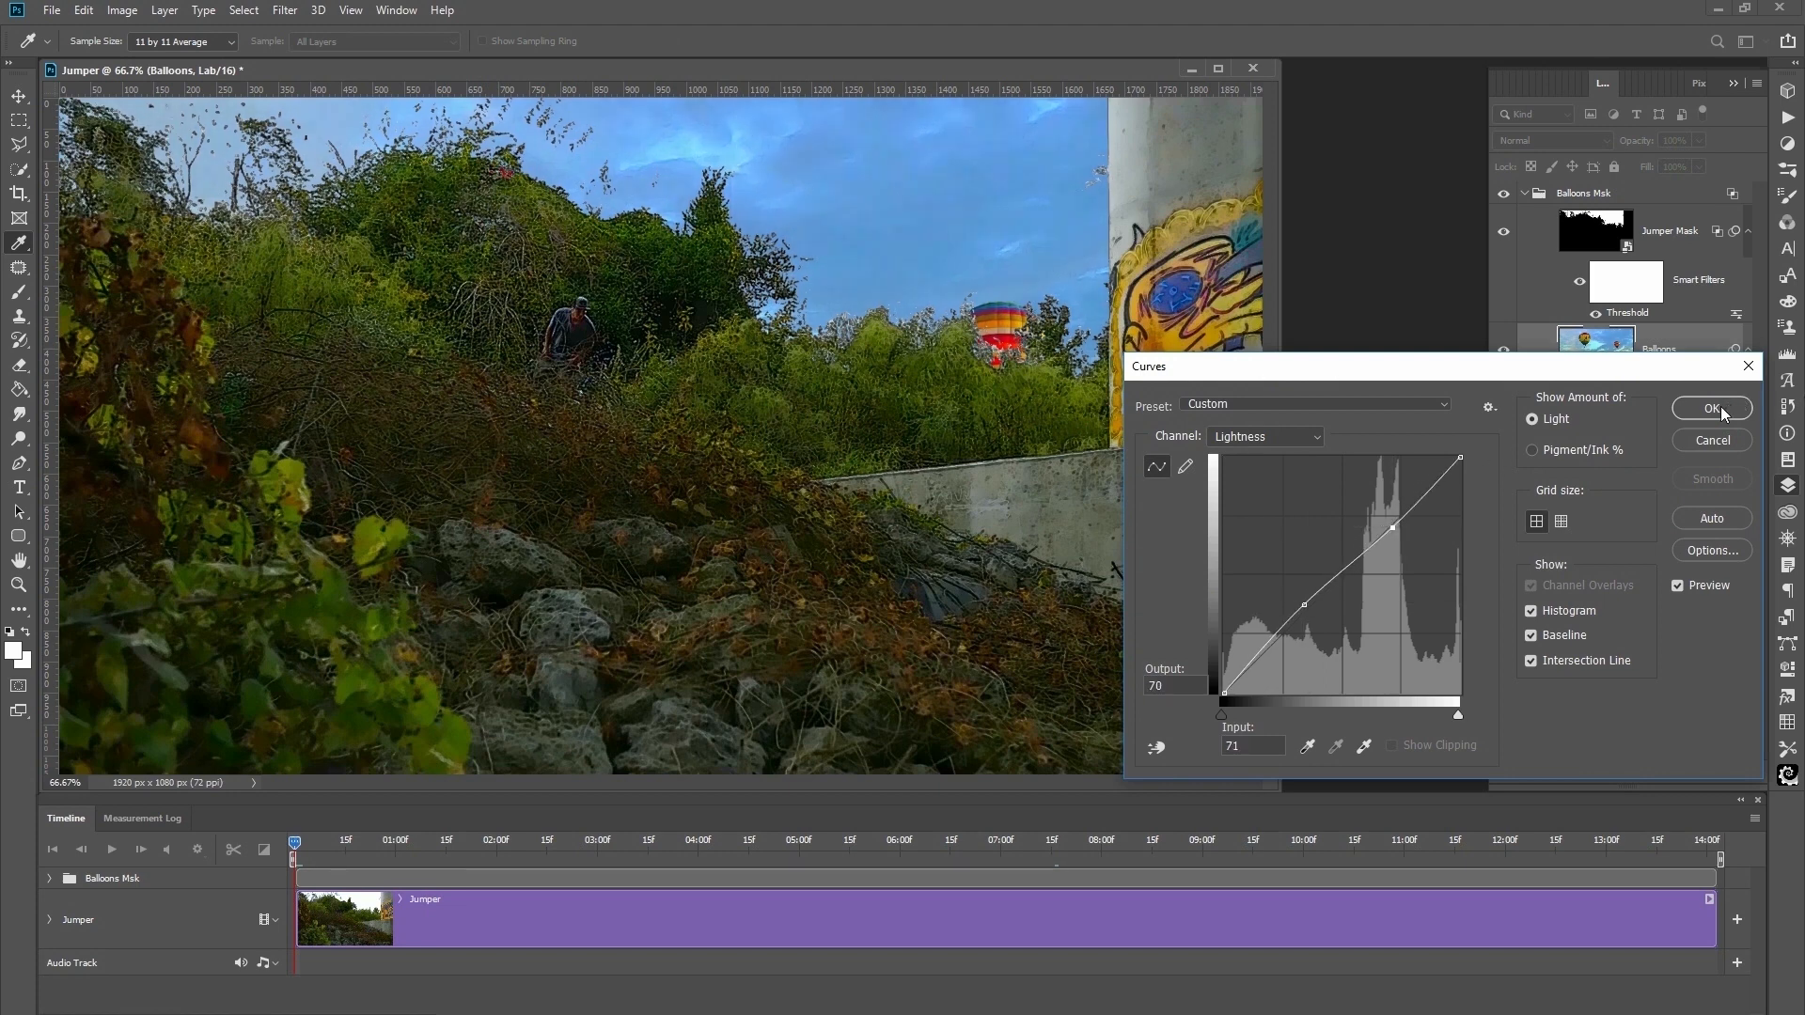
pyautogui.click(1712, 408)
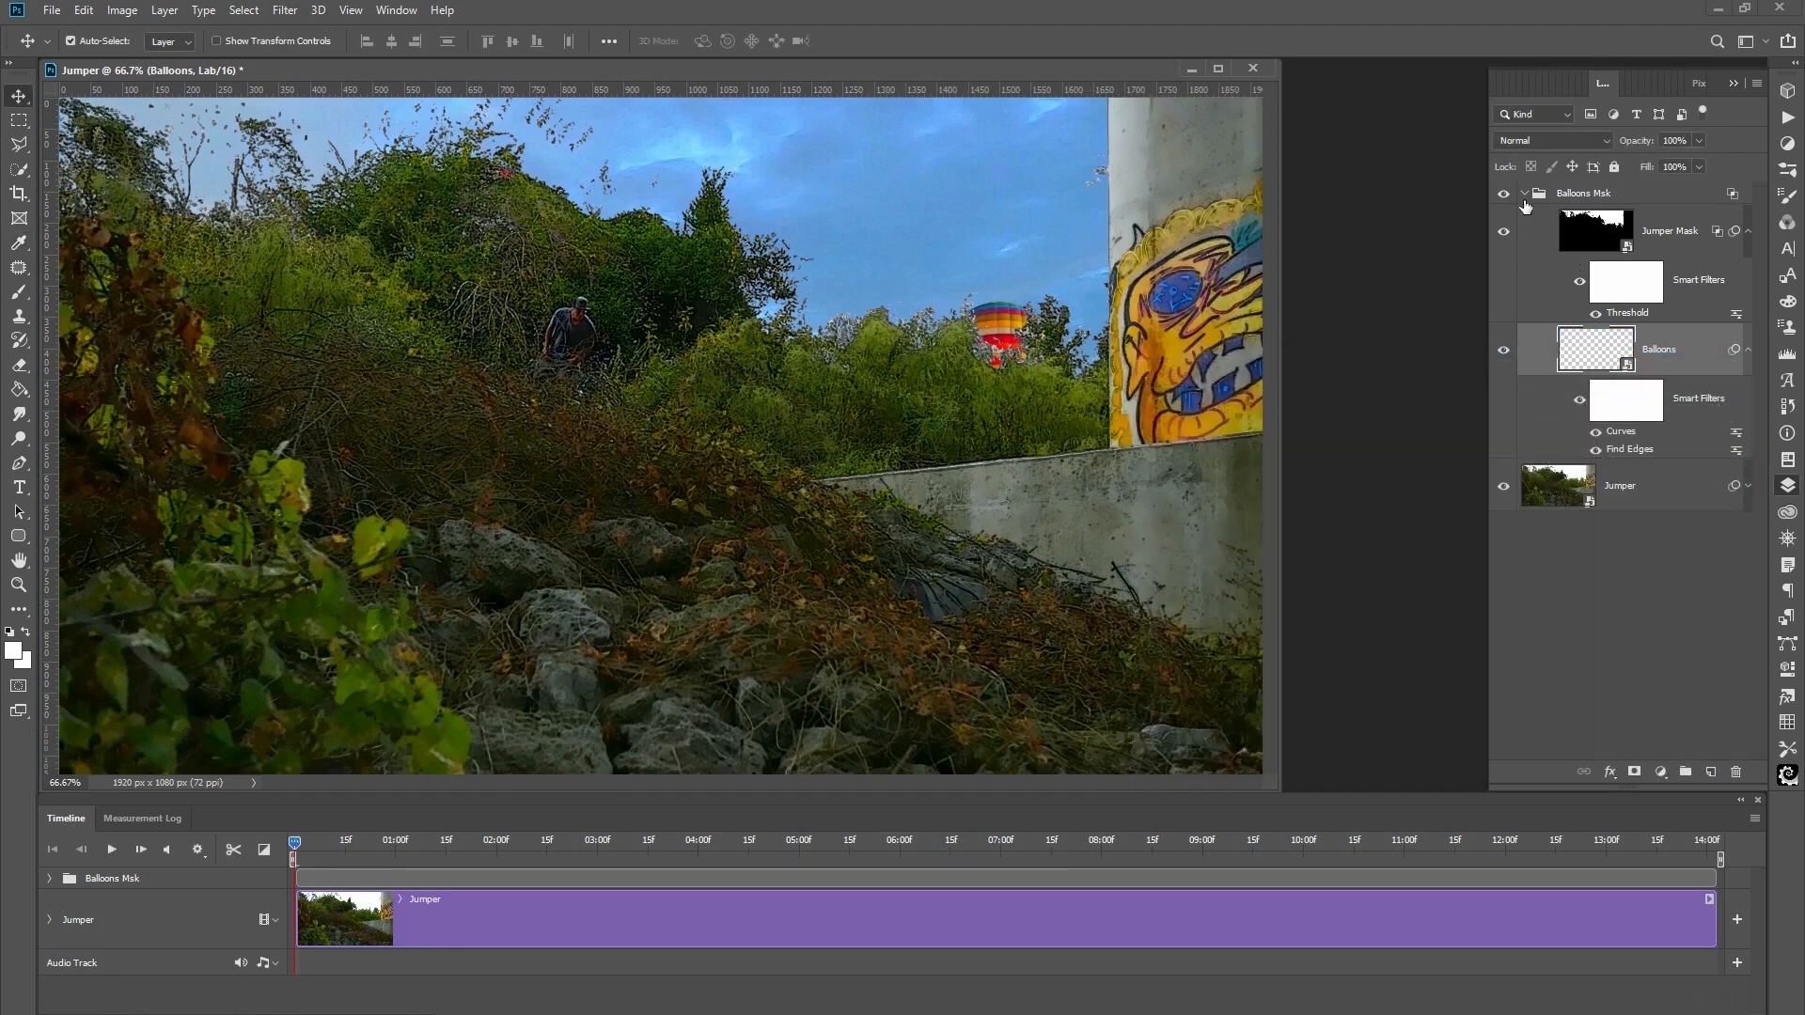
# Group the collapsed Balloons Msk group with the Jumper layer and convert the new group to a smart object.
pyautogui.click(1525, 196)
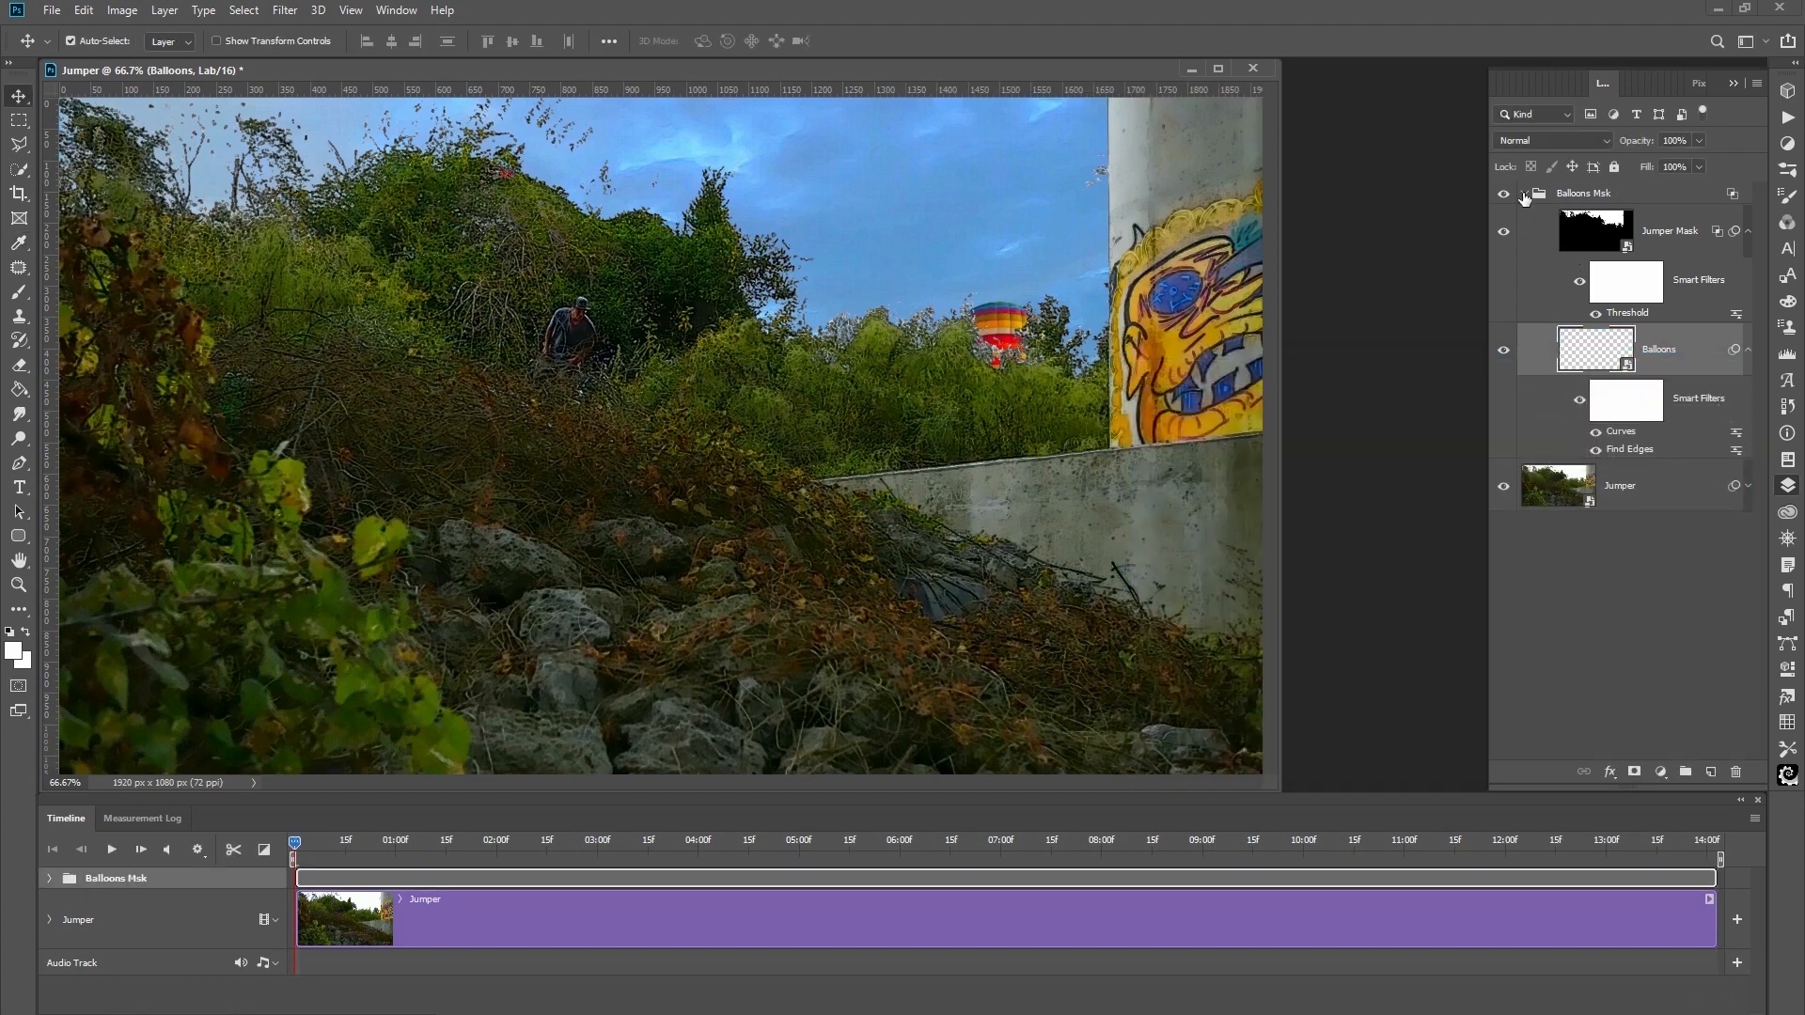
pyautogui.click(1525, 195)
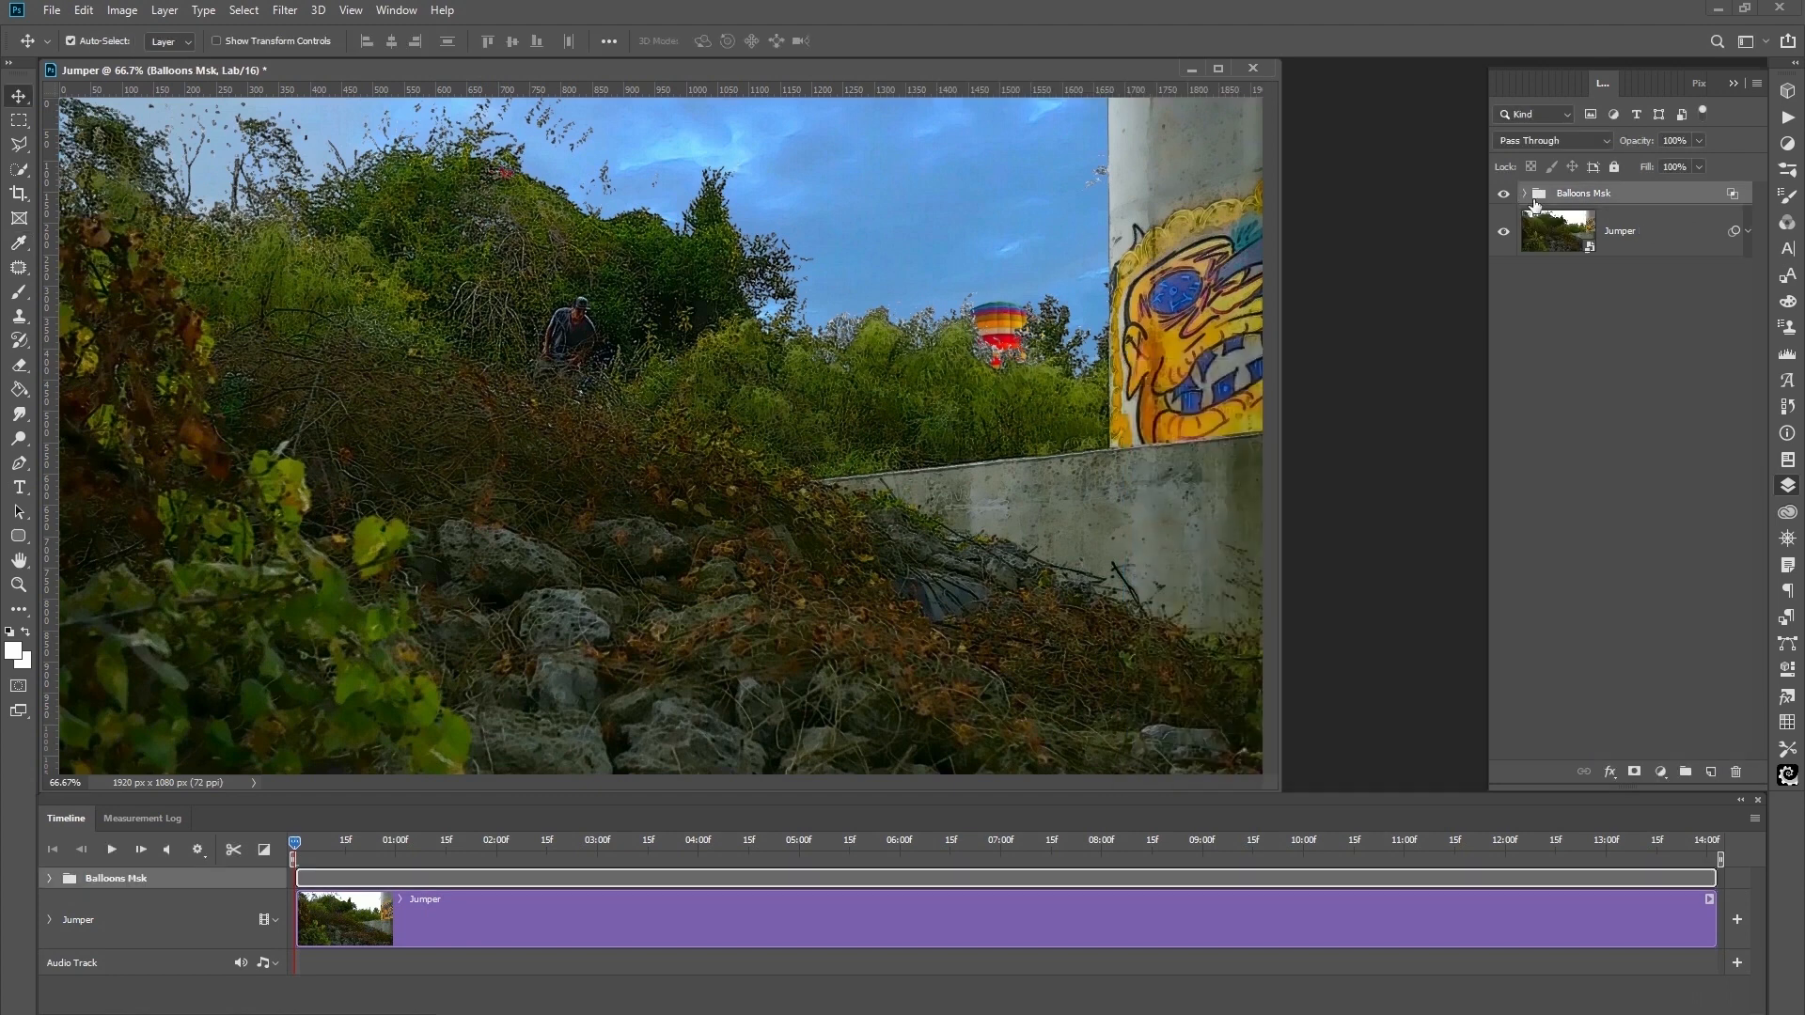
pyautogui.click(1623, 241)
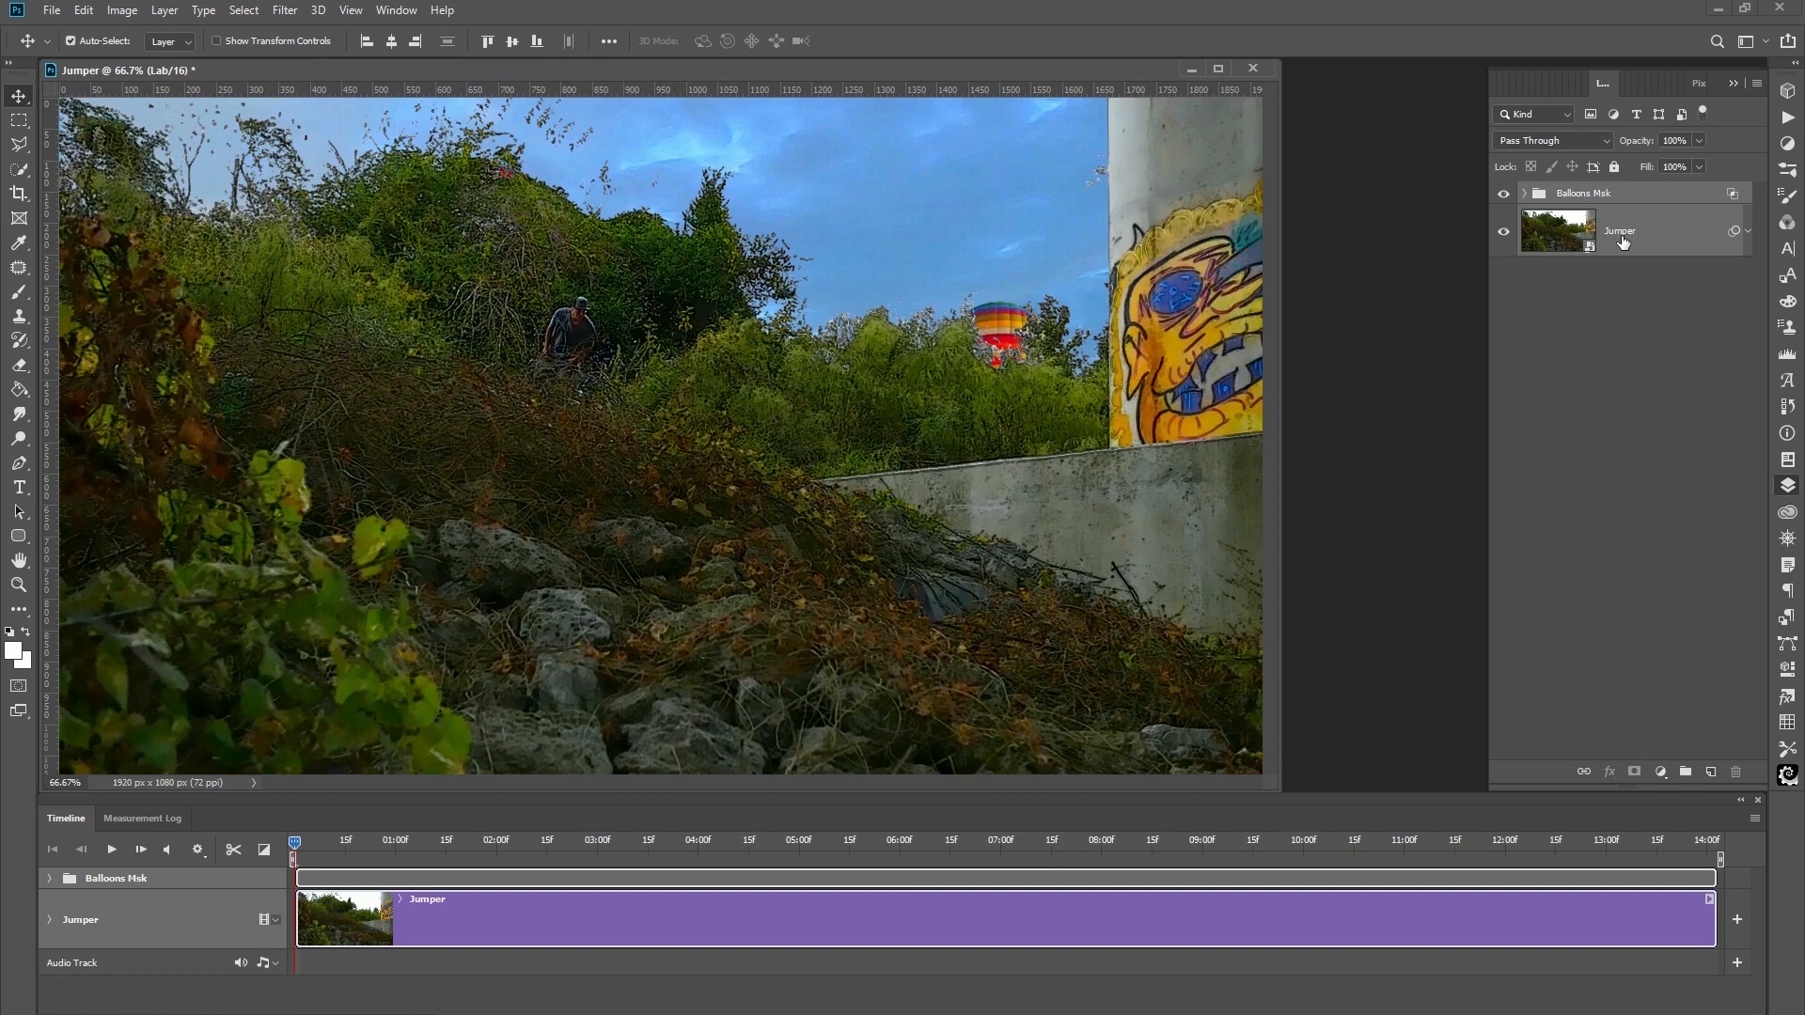
pyautogui.hotkey('ctrl', 'g')
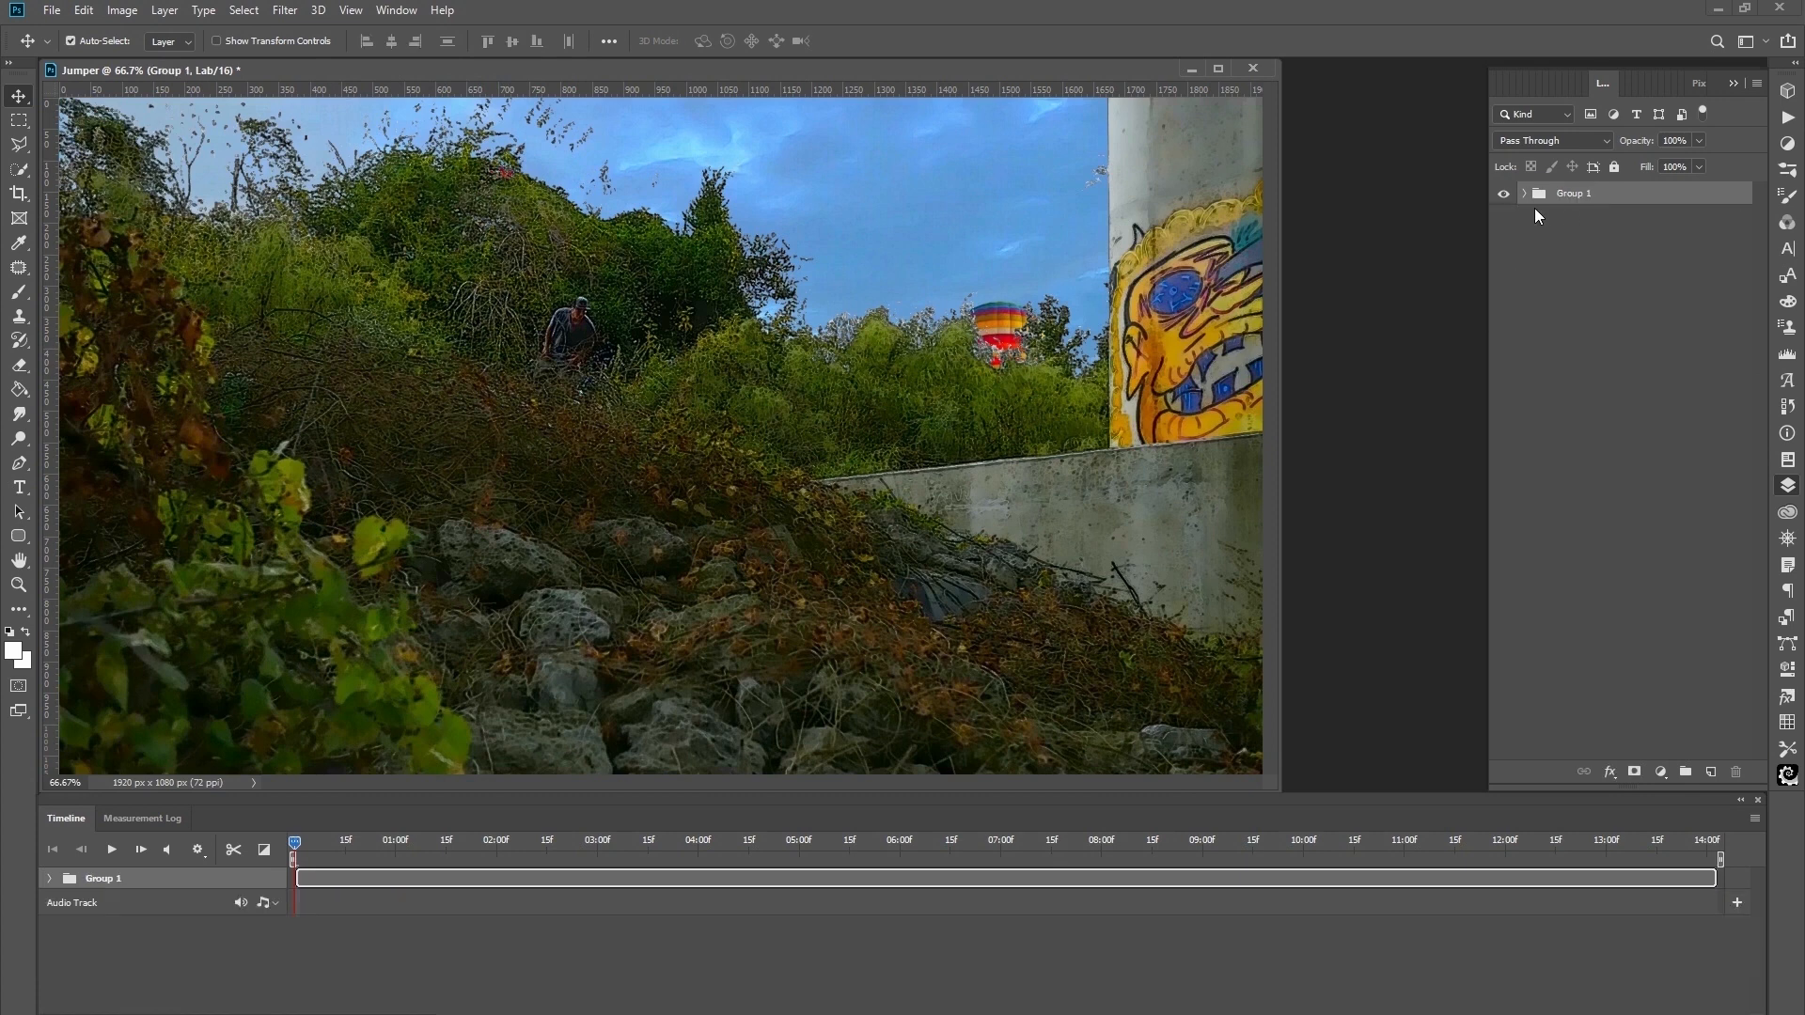
pyautogui.click(1578, 239)
pyautogui.rightClick(1579, 193)
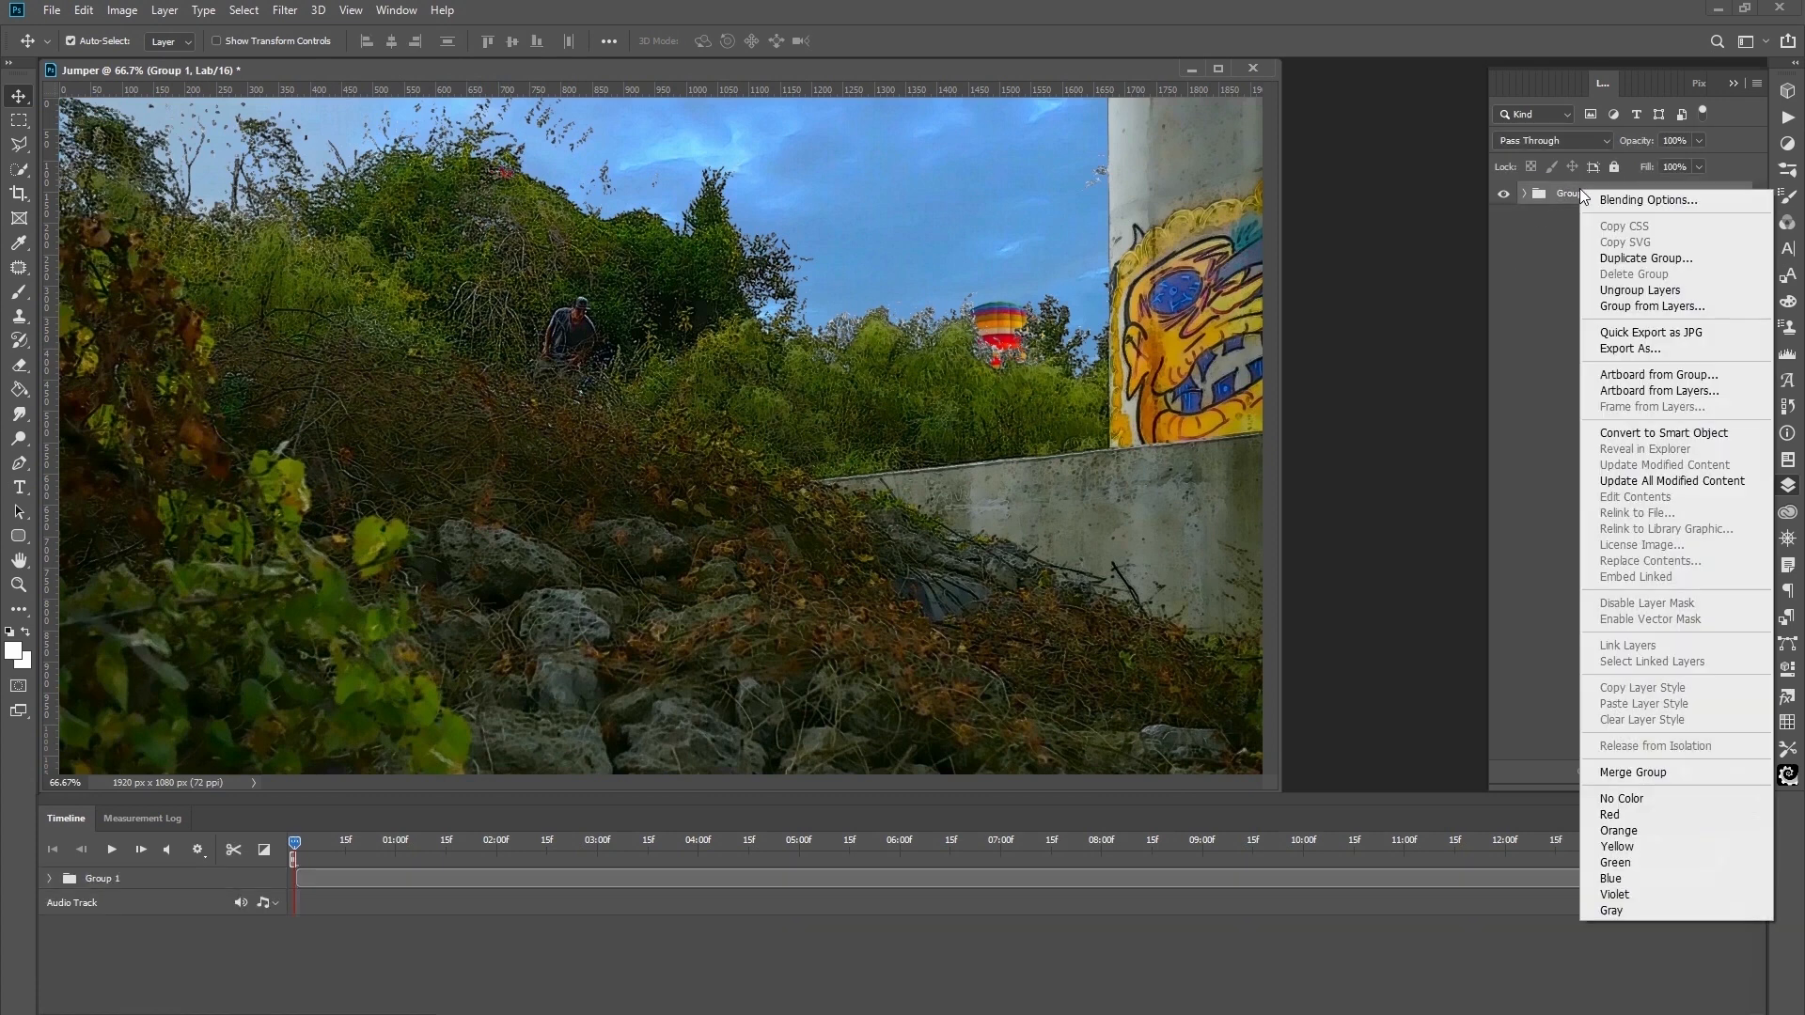
pyautogui.click(1676, 434)
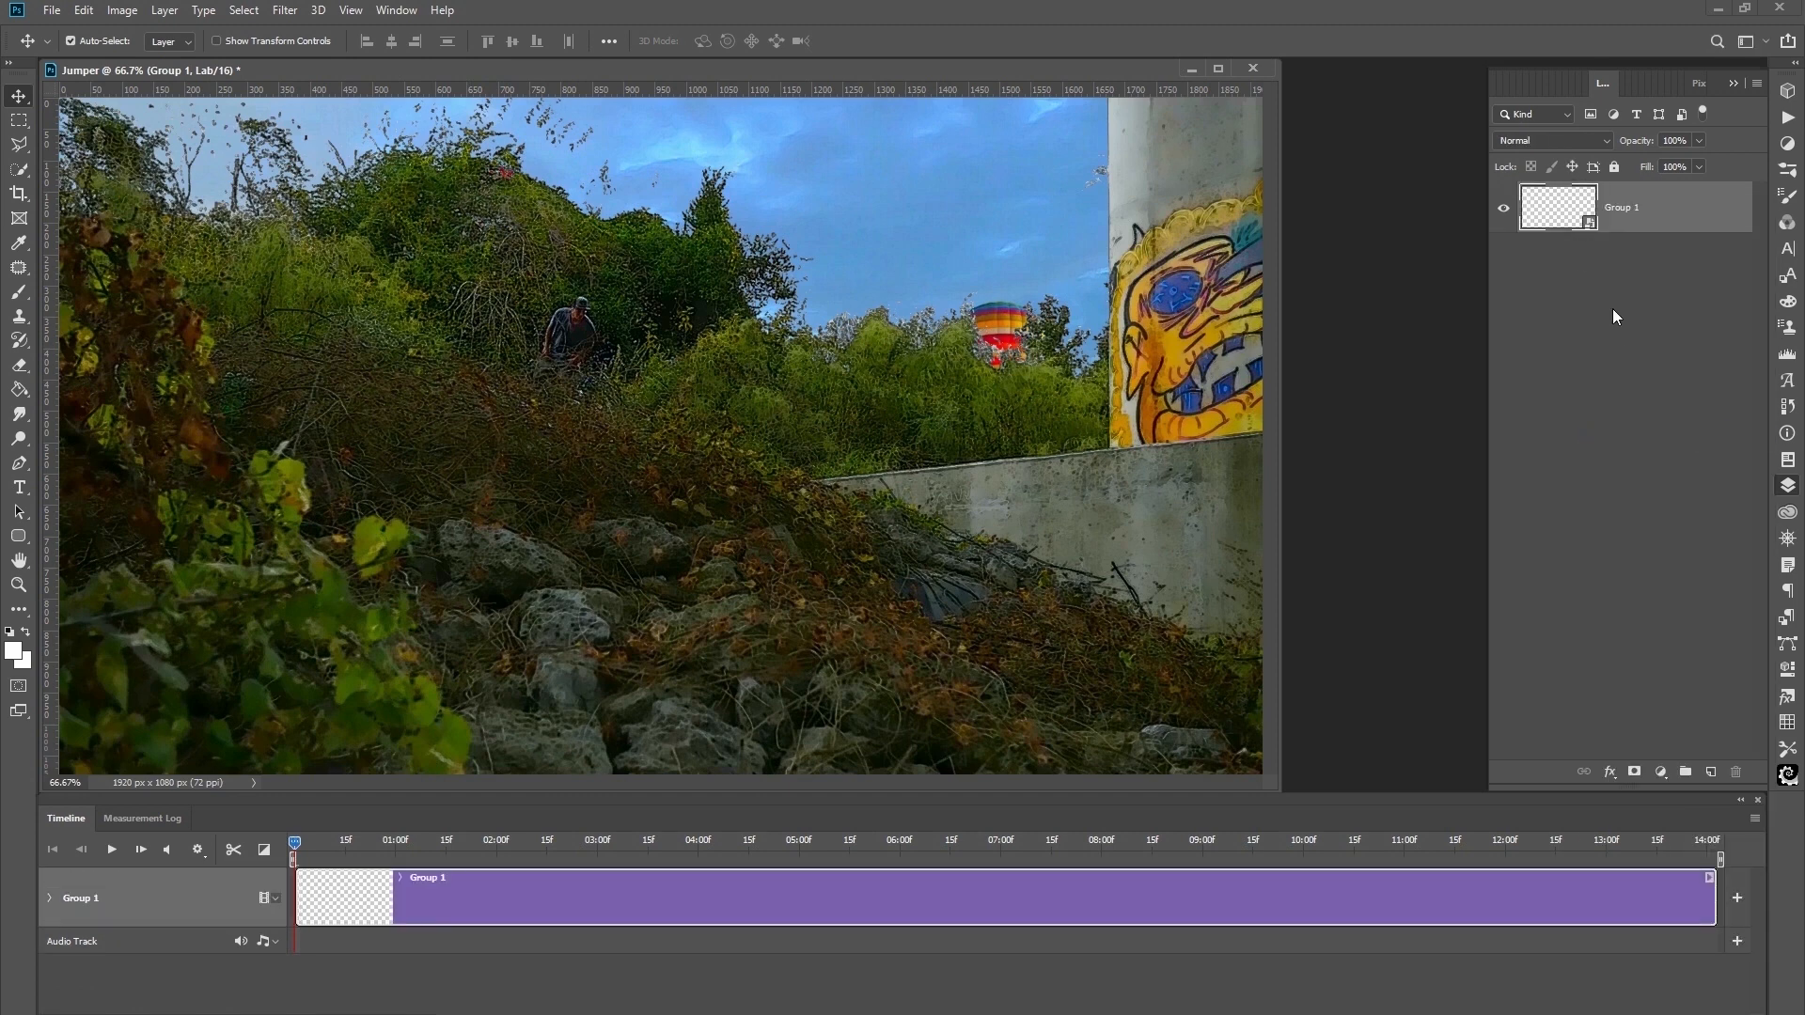
# Rename the new smart object layer as Final.
pyautogui.doubleClick(1629, 209)
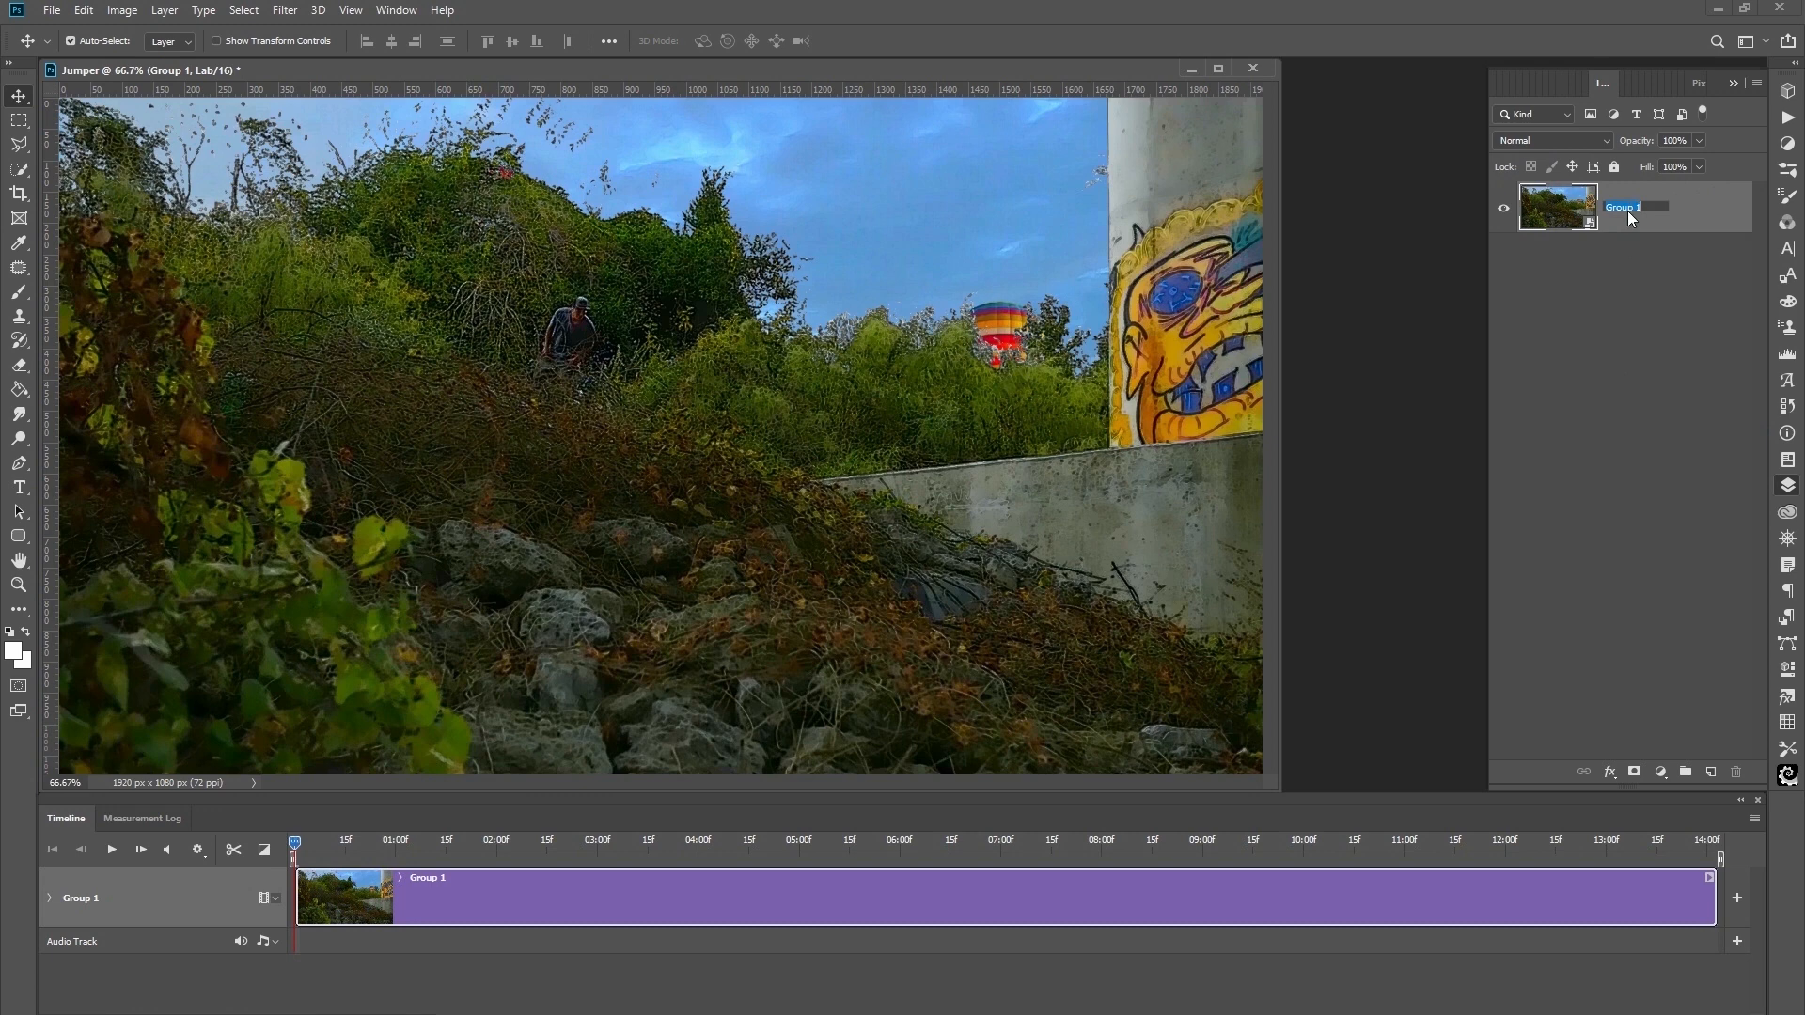
pyautogui.write('Final')
pyautogui.click(1617, 351)
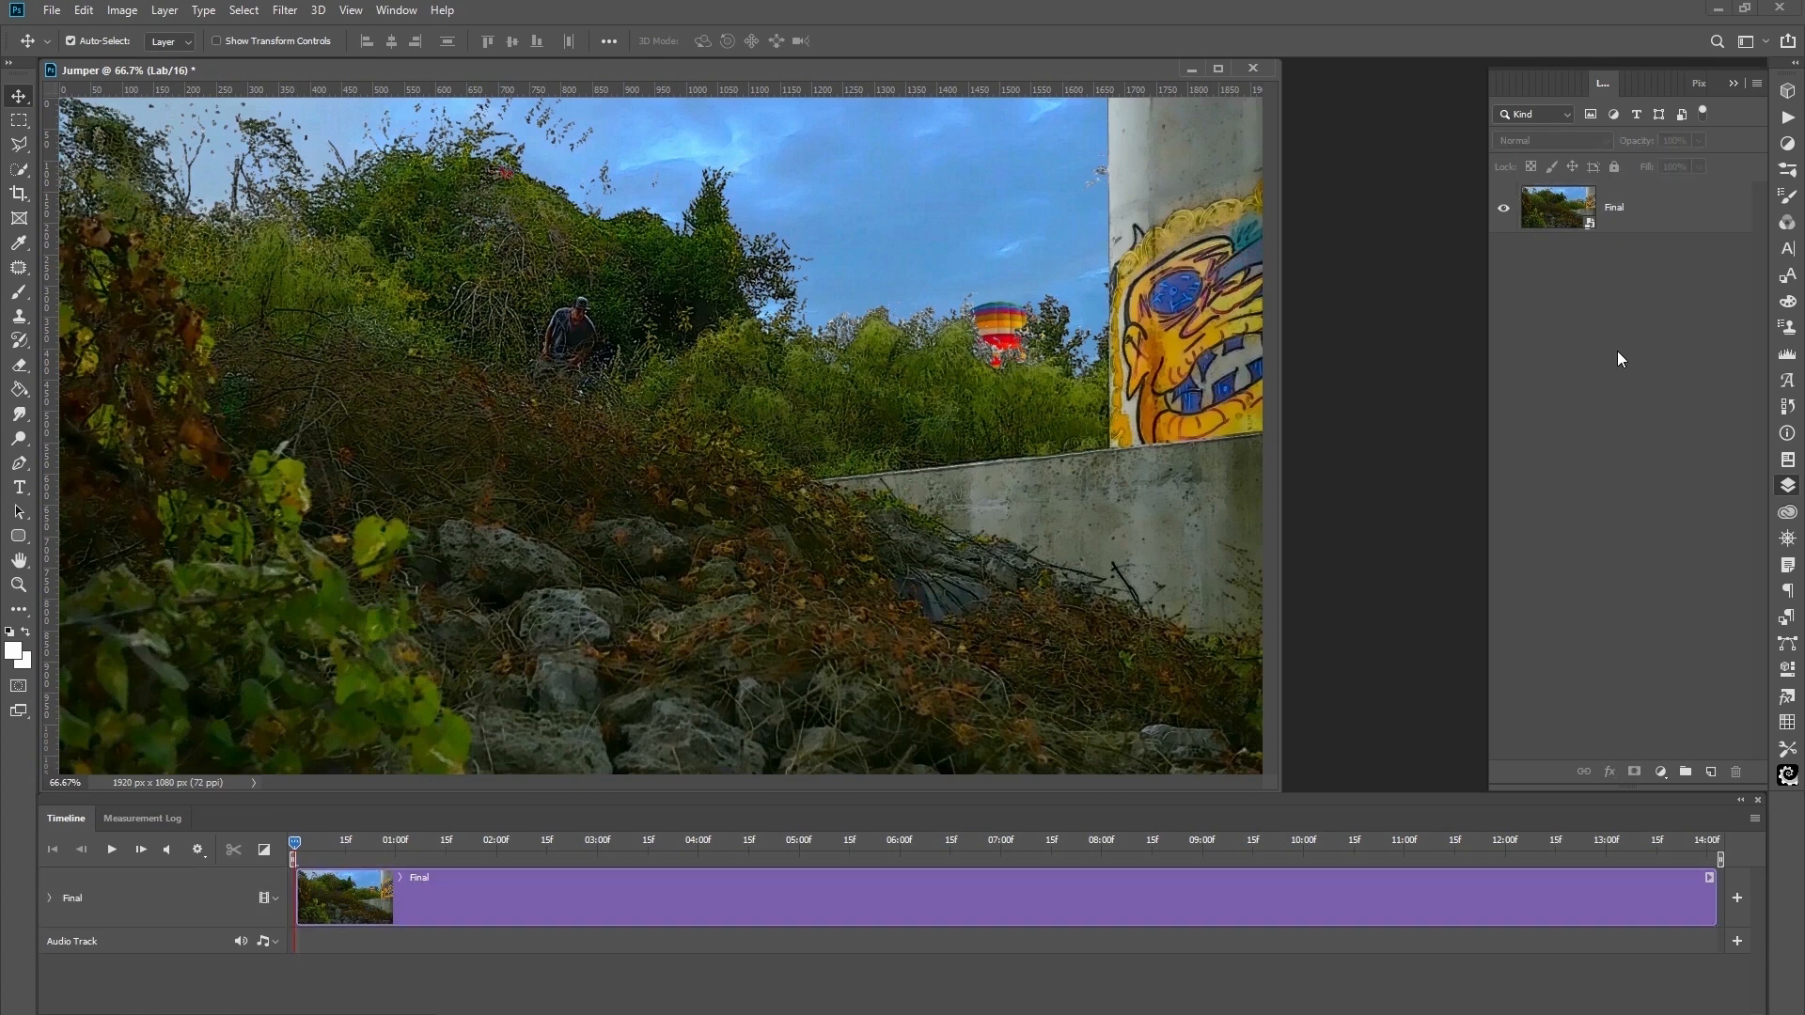
# Convert the document with the Final layer to RGB Color without rasterizing the smart object, and set it to 8 Bits/Channel.
pyautogui.click(1584, 202)
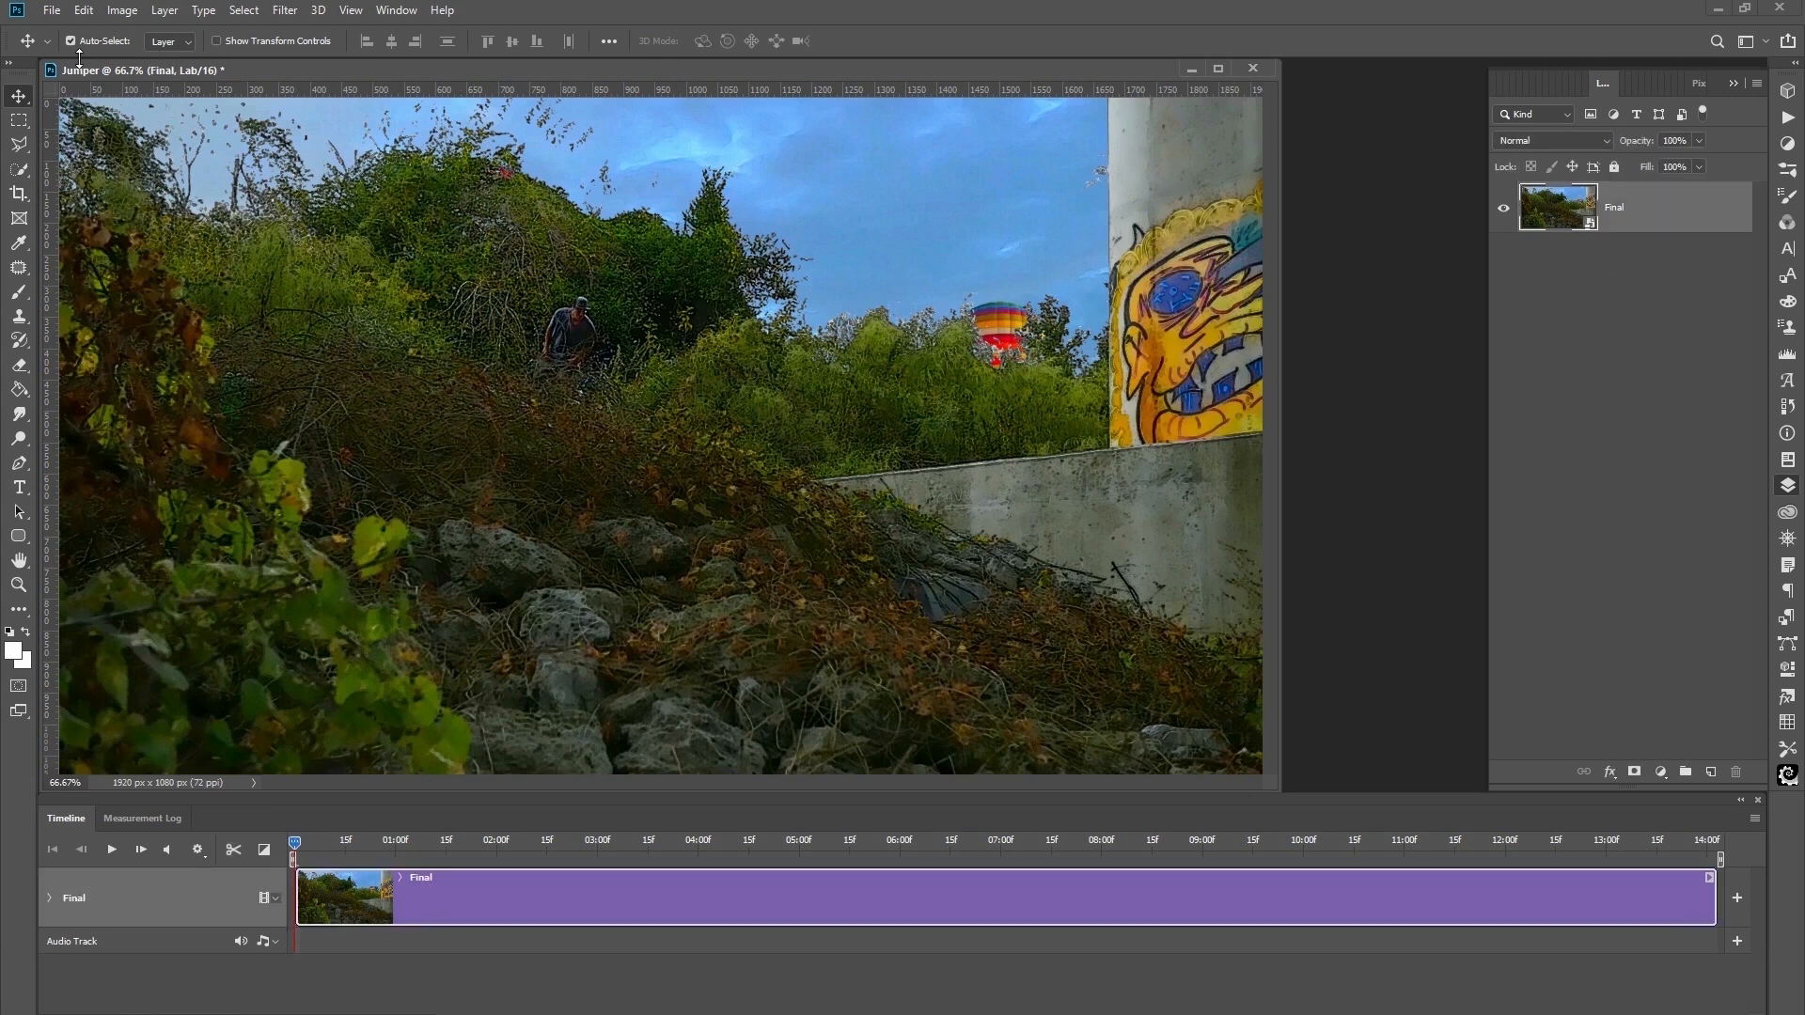
pyautogui.click(122, 10)
pyautogui.moveTo(193, 36)
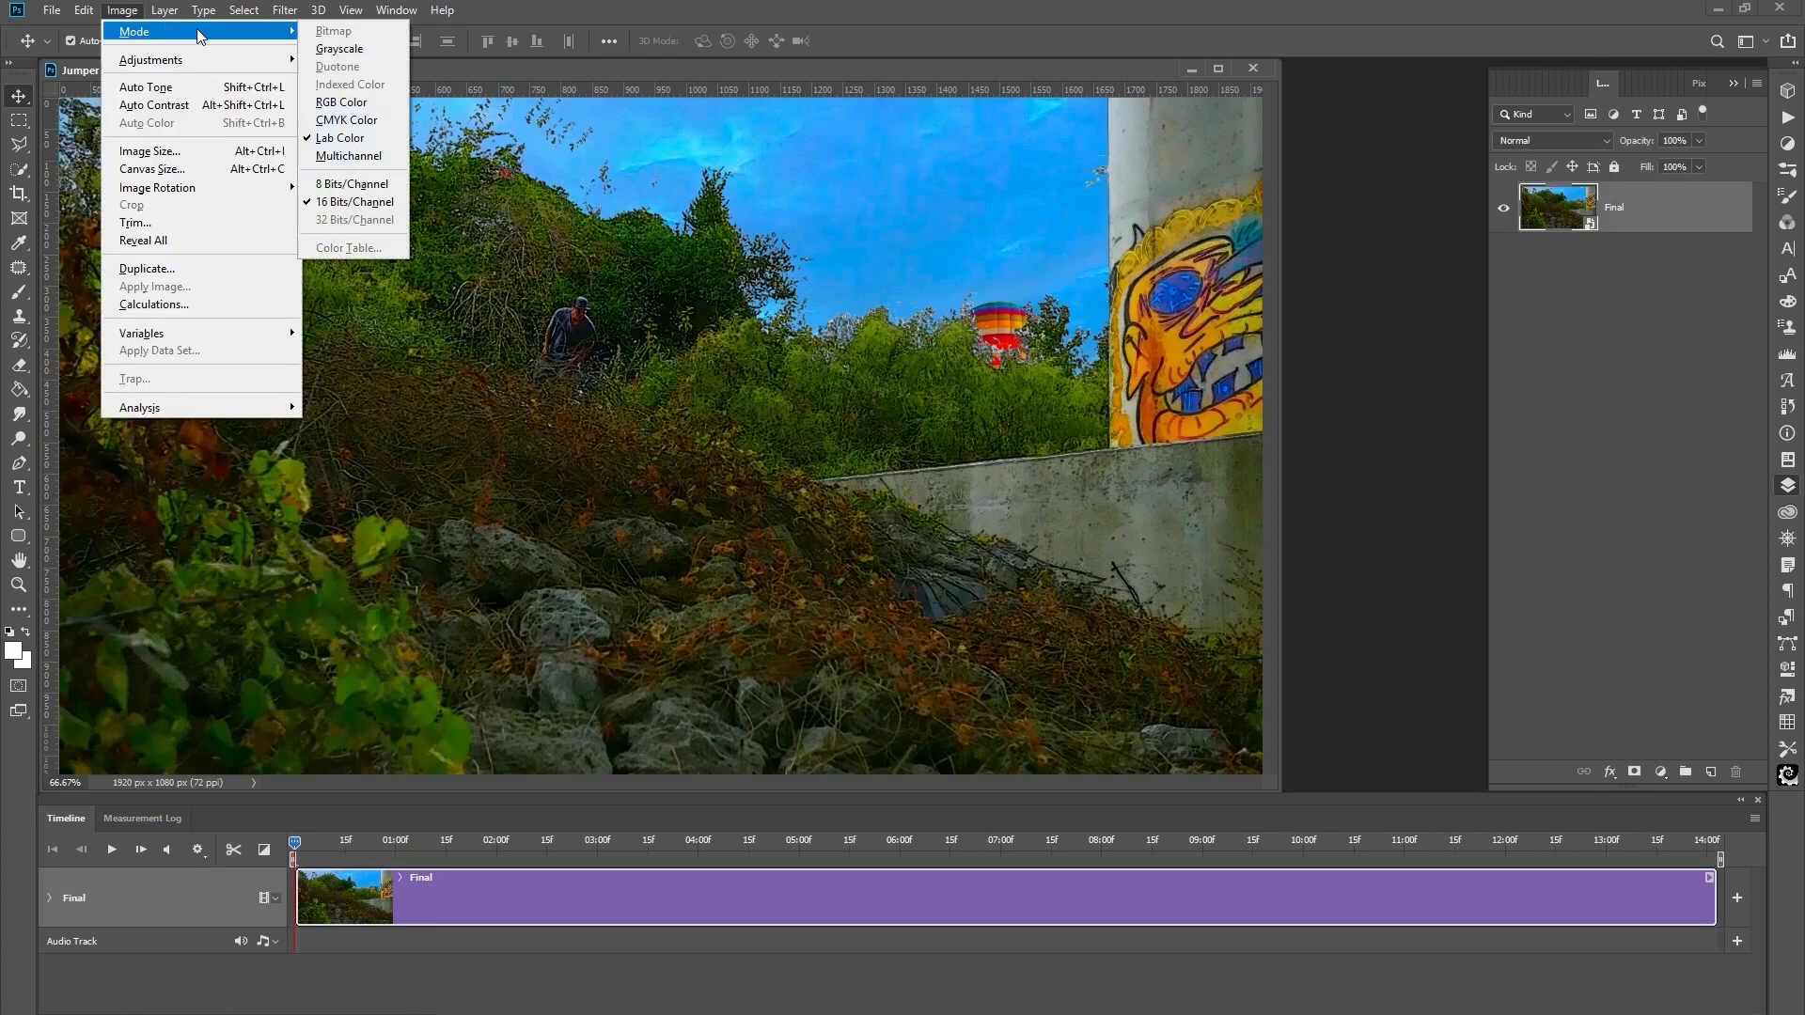
pyautogui.click(340, 103)
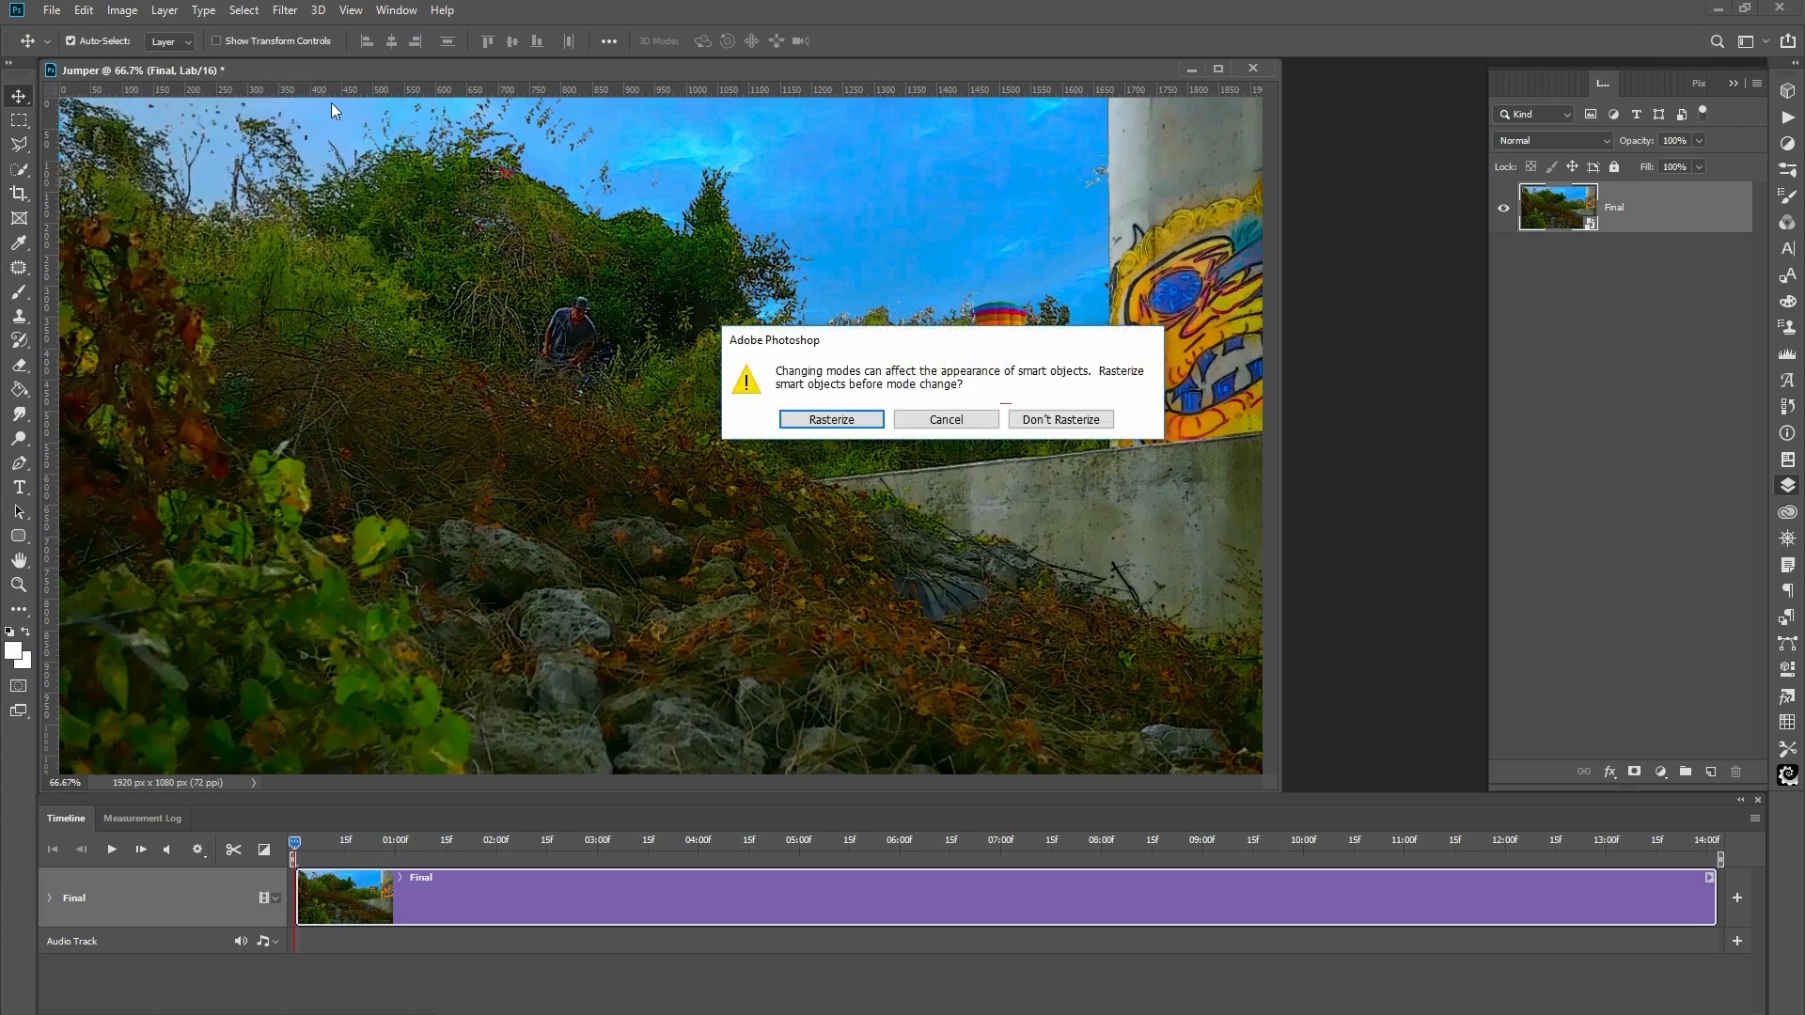
pyautogui.click(1042, 425)
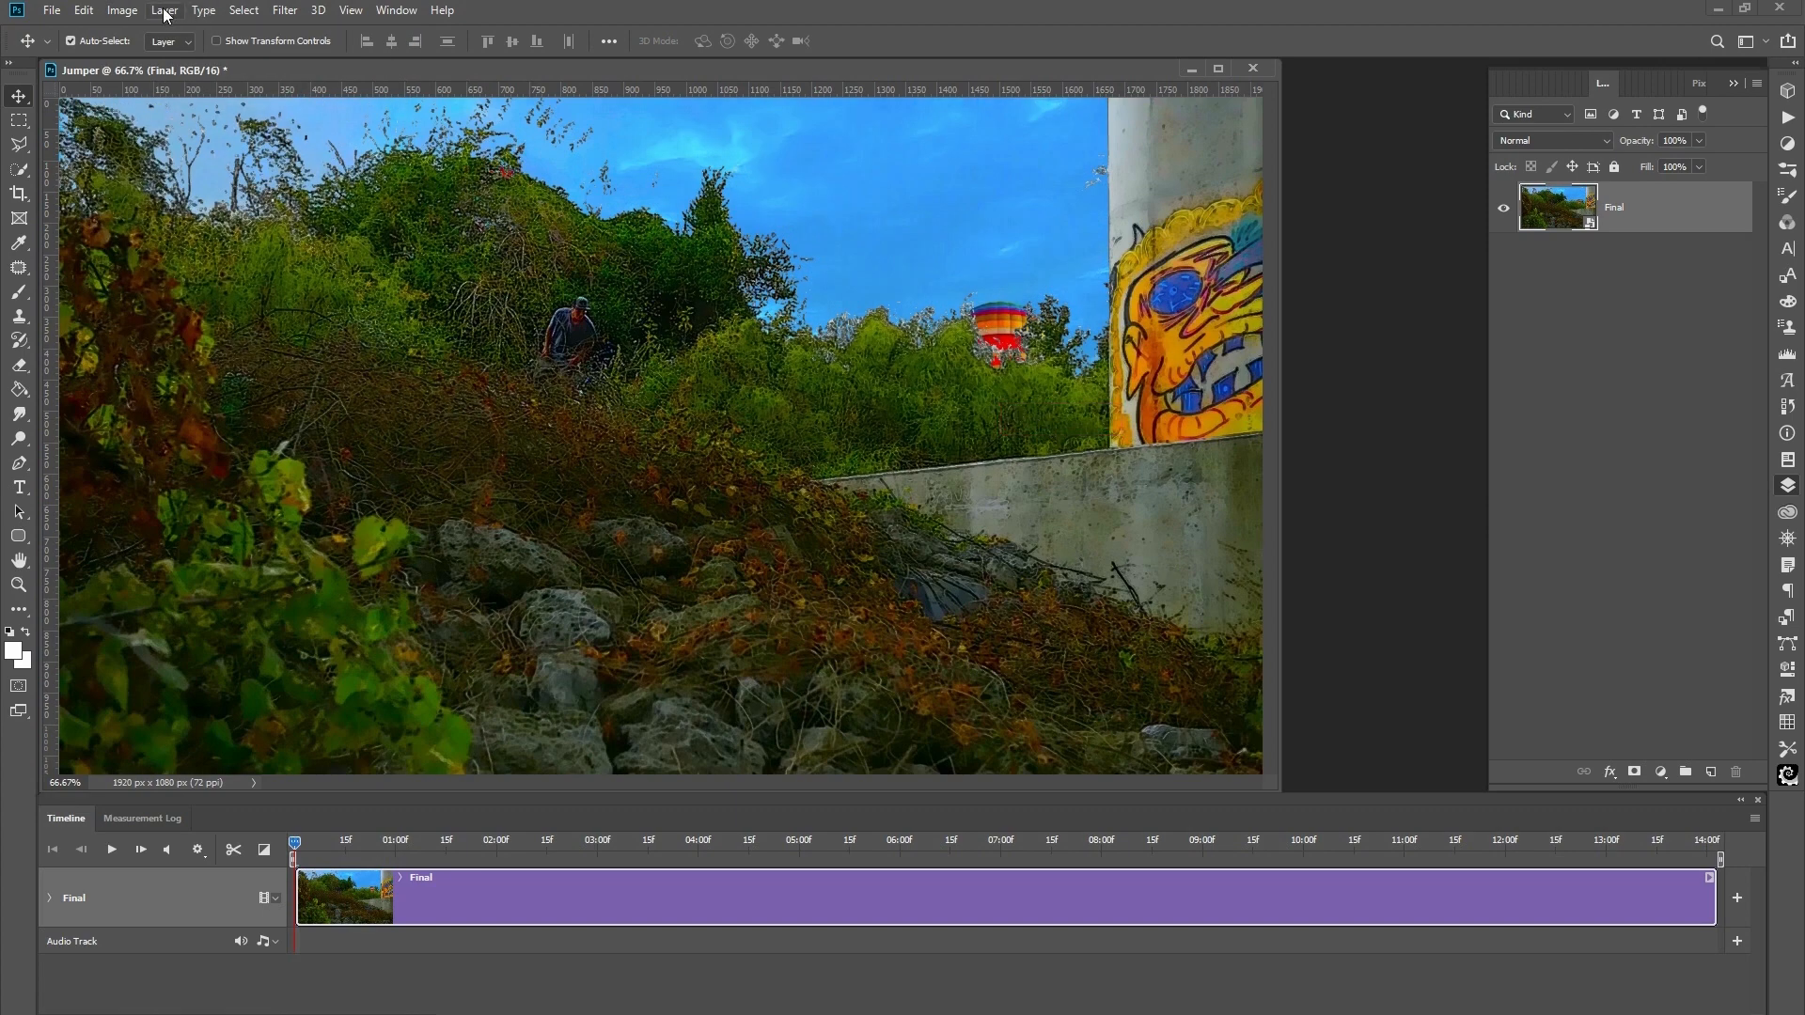
pyautogui.click(119, 11)
pyautogui.moveTo(138, 31)
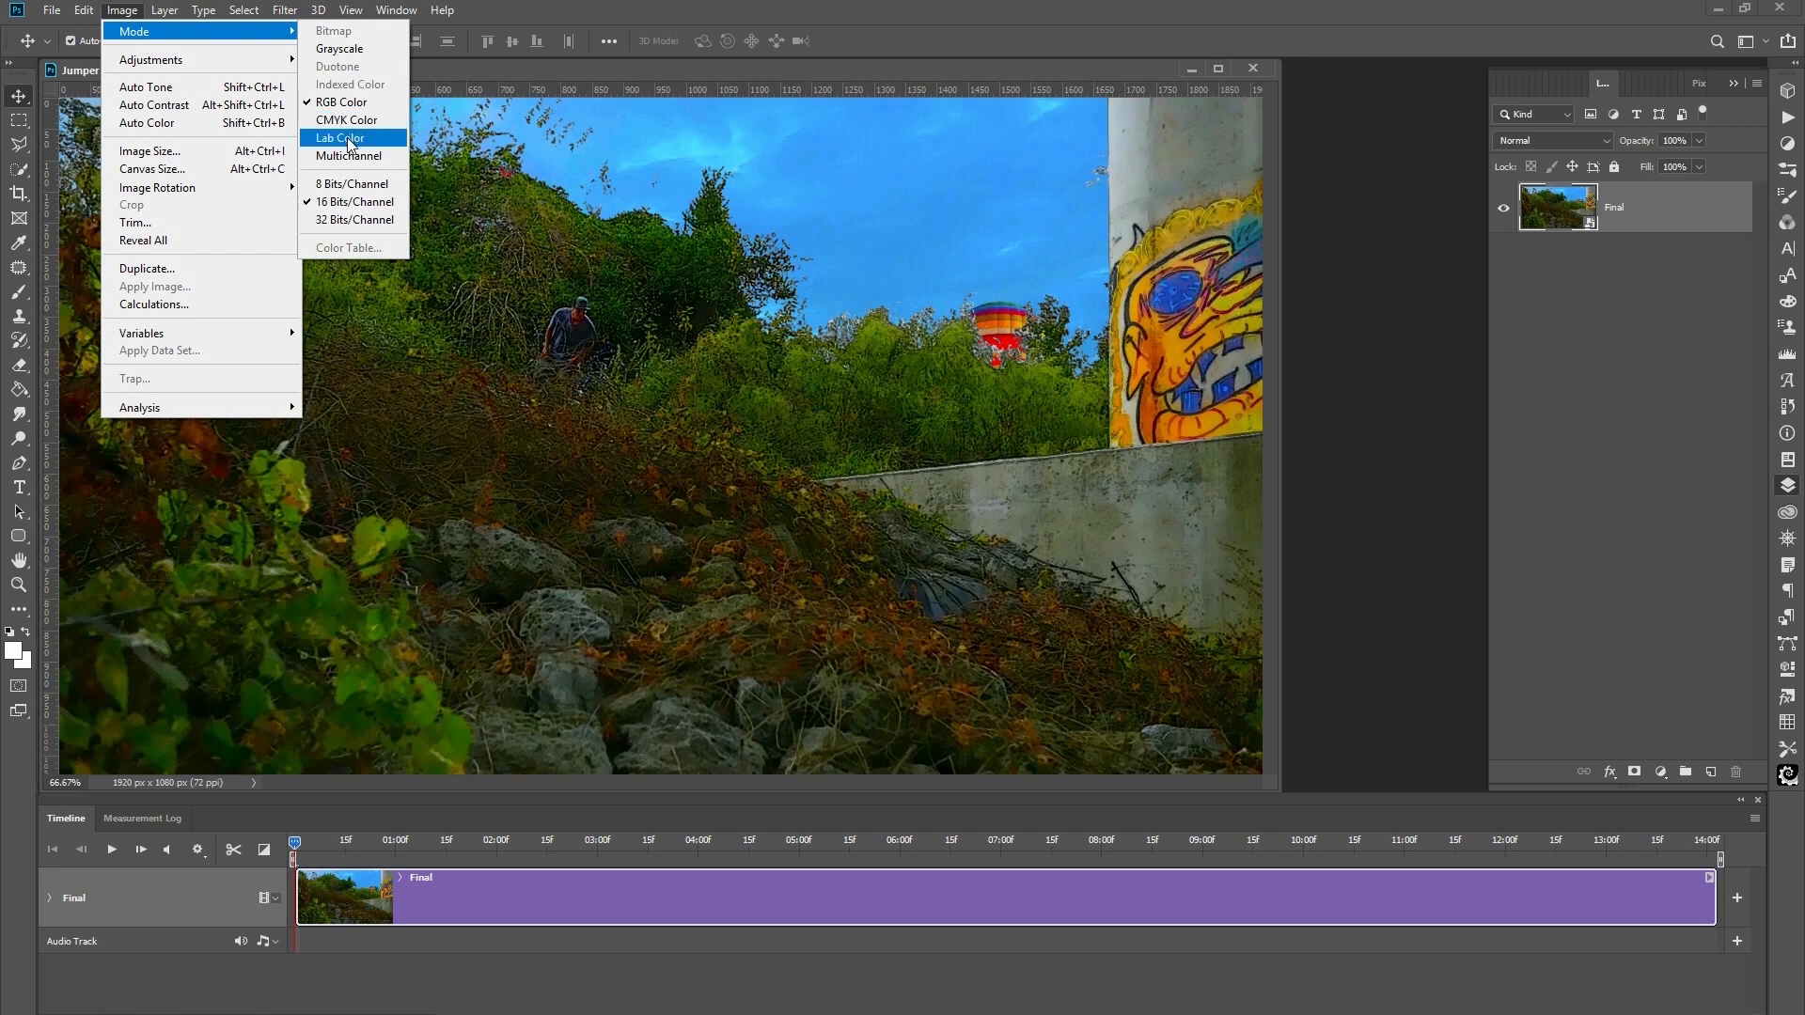
pyautogui.click(337, 184)
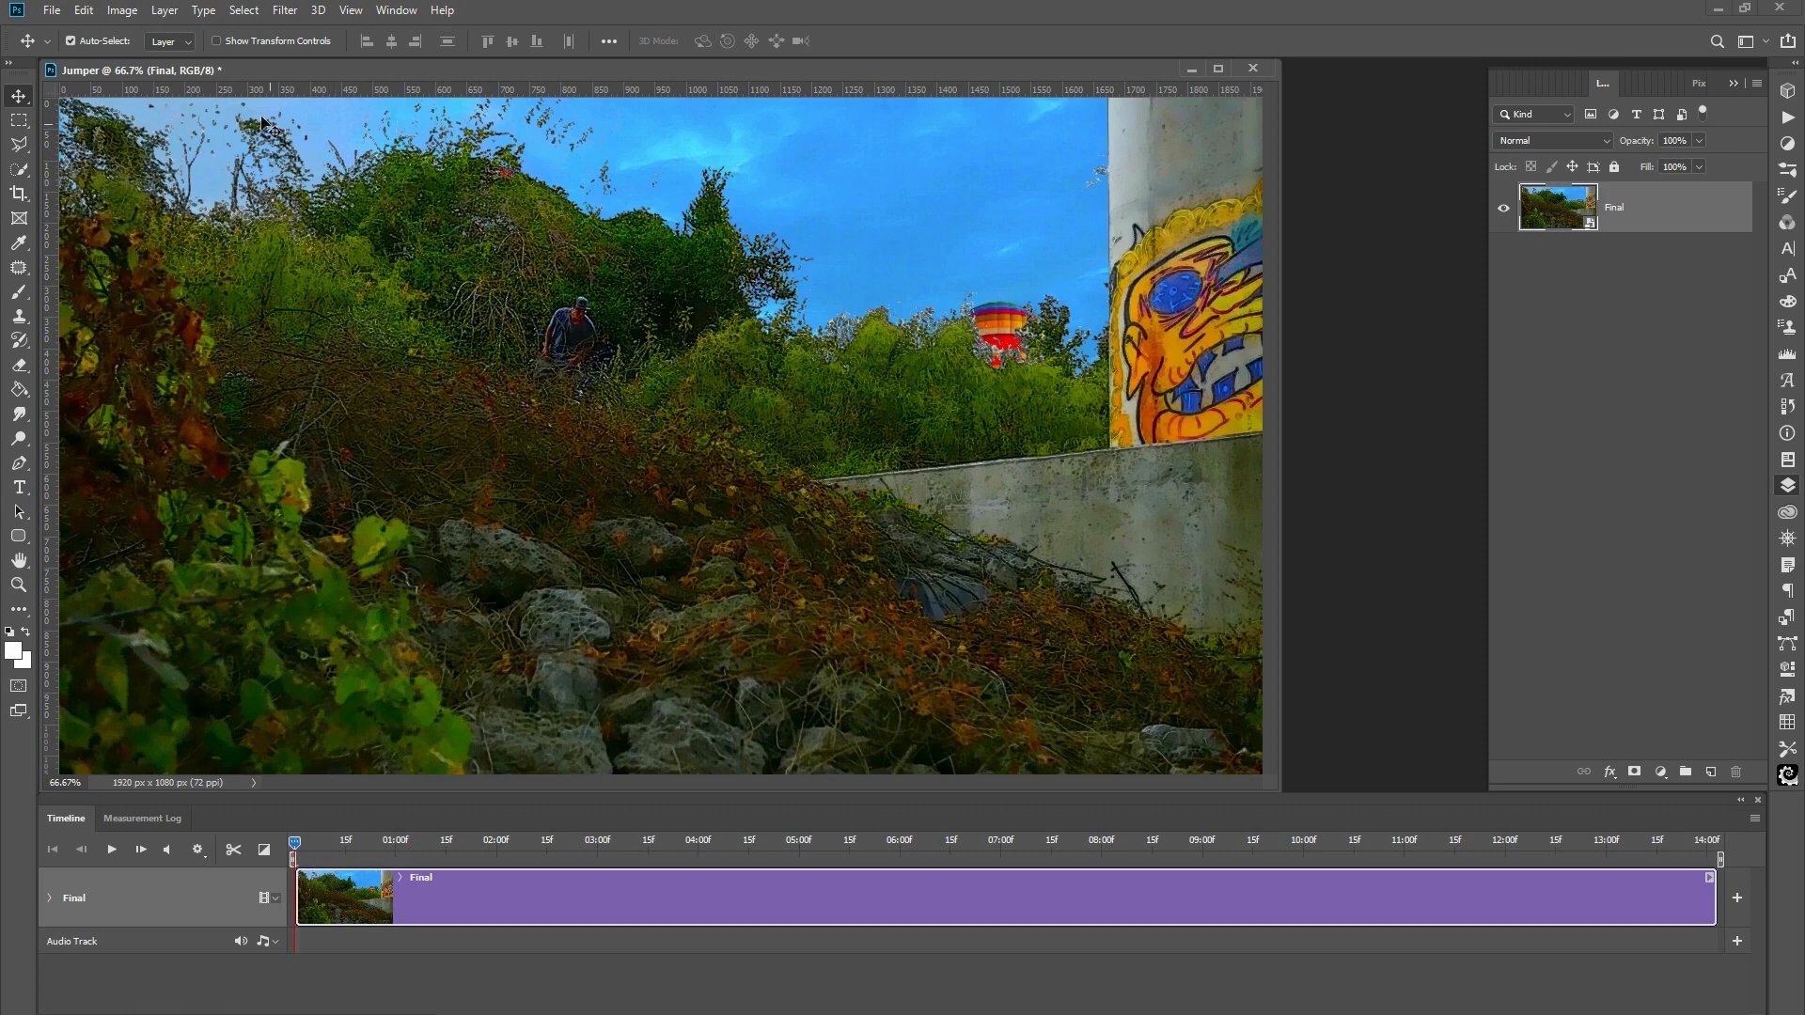
pyautogui.hotkey('ctrl', 'z')
# Apply a Poster Edges smart filter to the Final layer with edge thickness 0 and edge intensity 0.
pyautogui.click(295, 14)
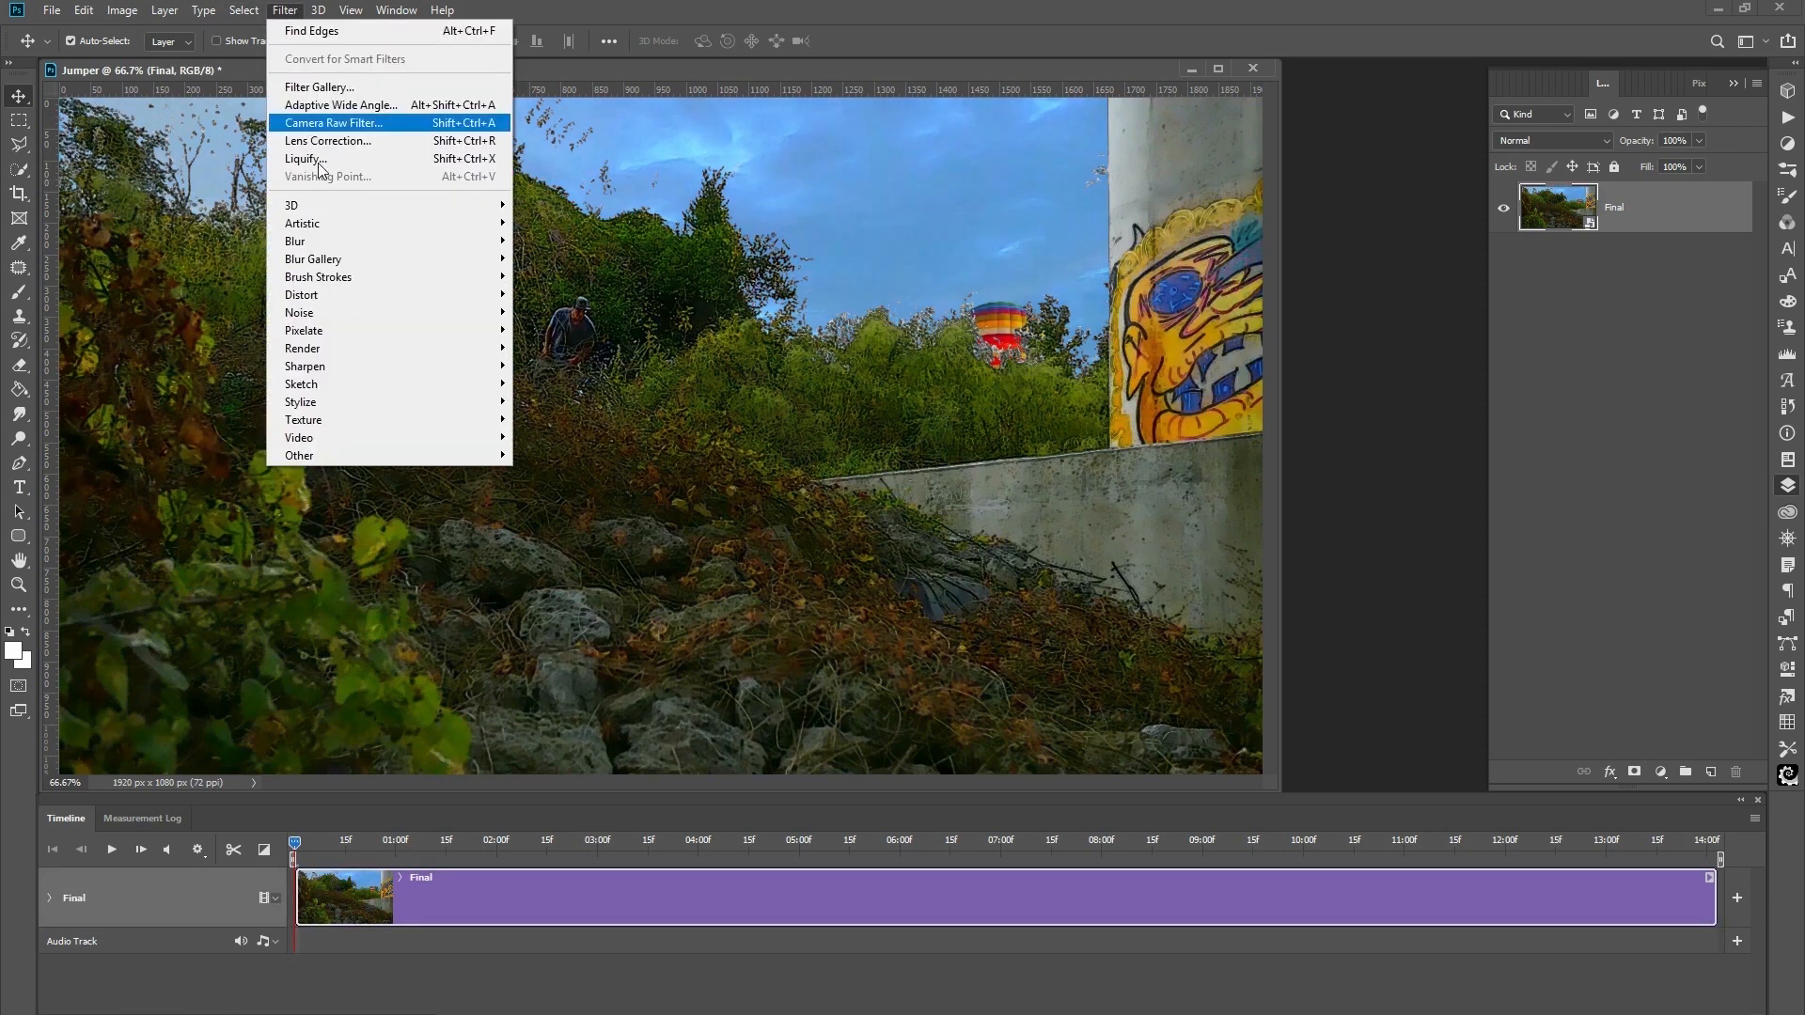
pyautogui.moveTo(325, 226)
pyautogui.click(569, 384)
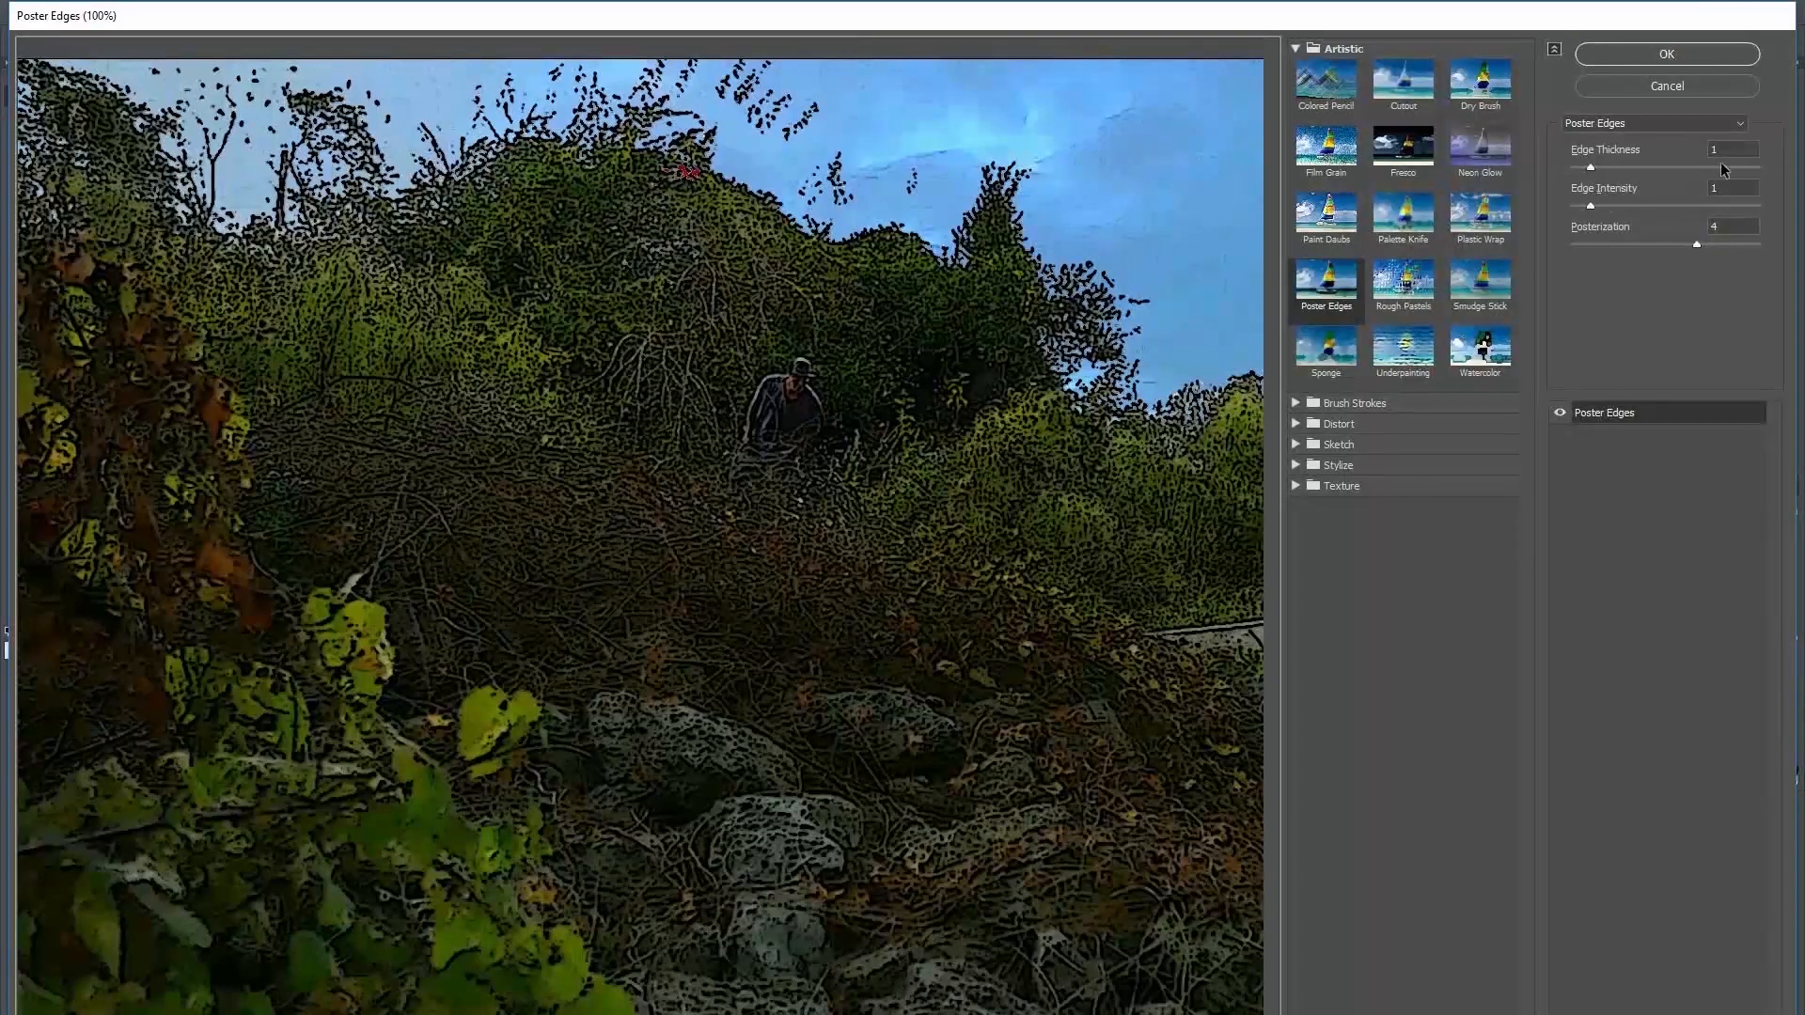
pyautogui.write('0')
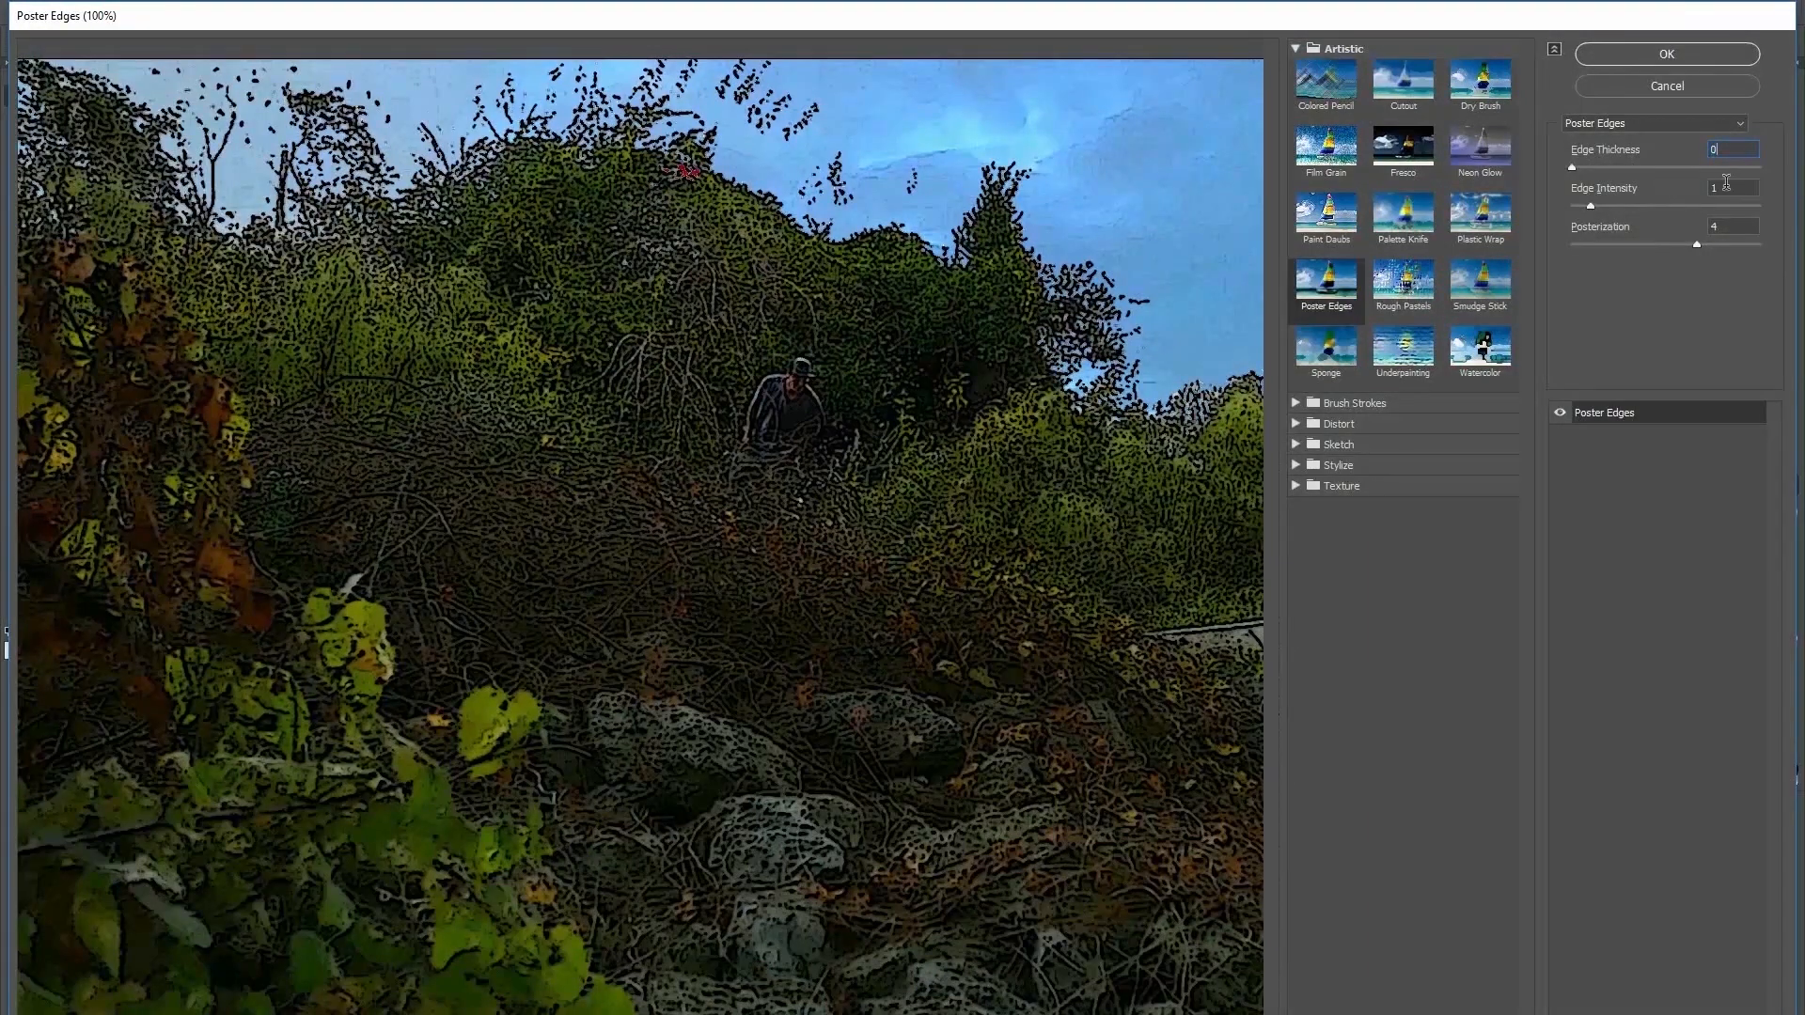
pyautogui.doubleClick(1717, 187)
pyautogui.write('0')
pyautogui.moveTo(1712, 244); pyautogui.dragTo(1754, 244)
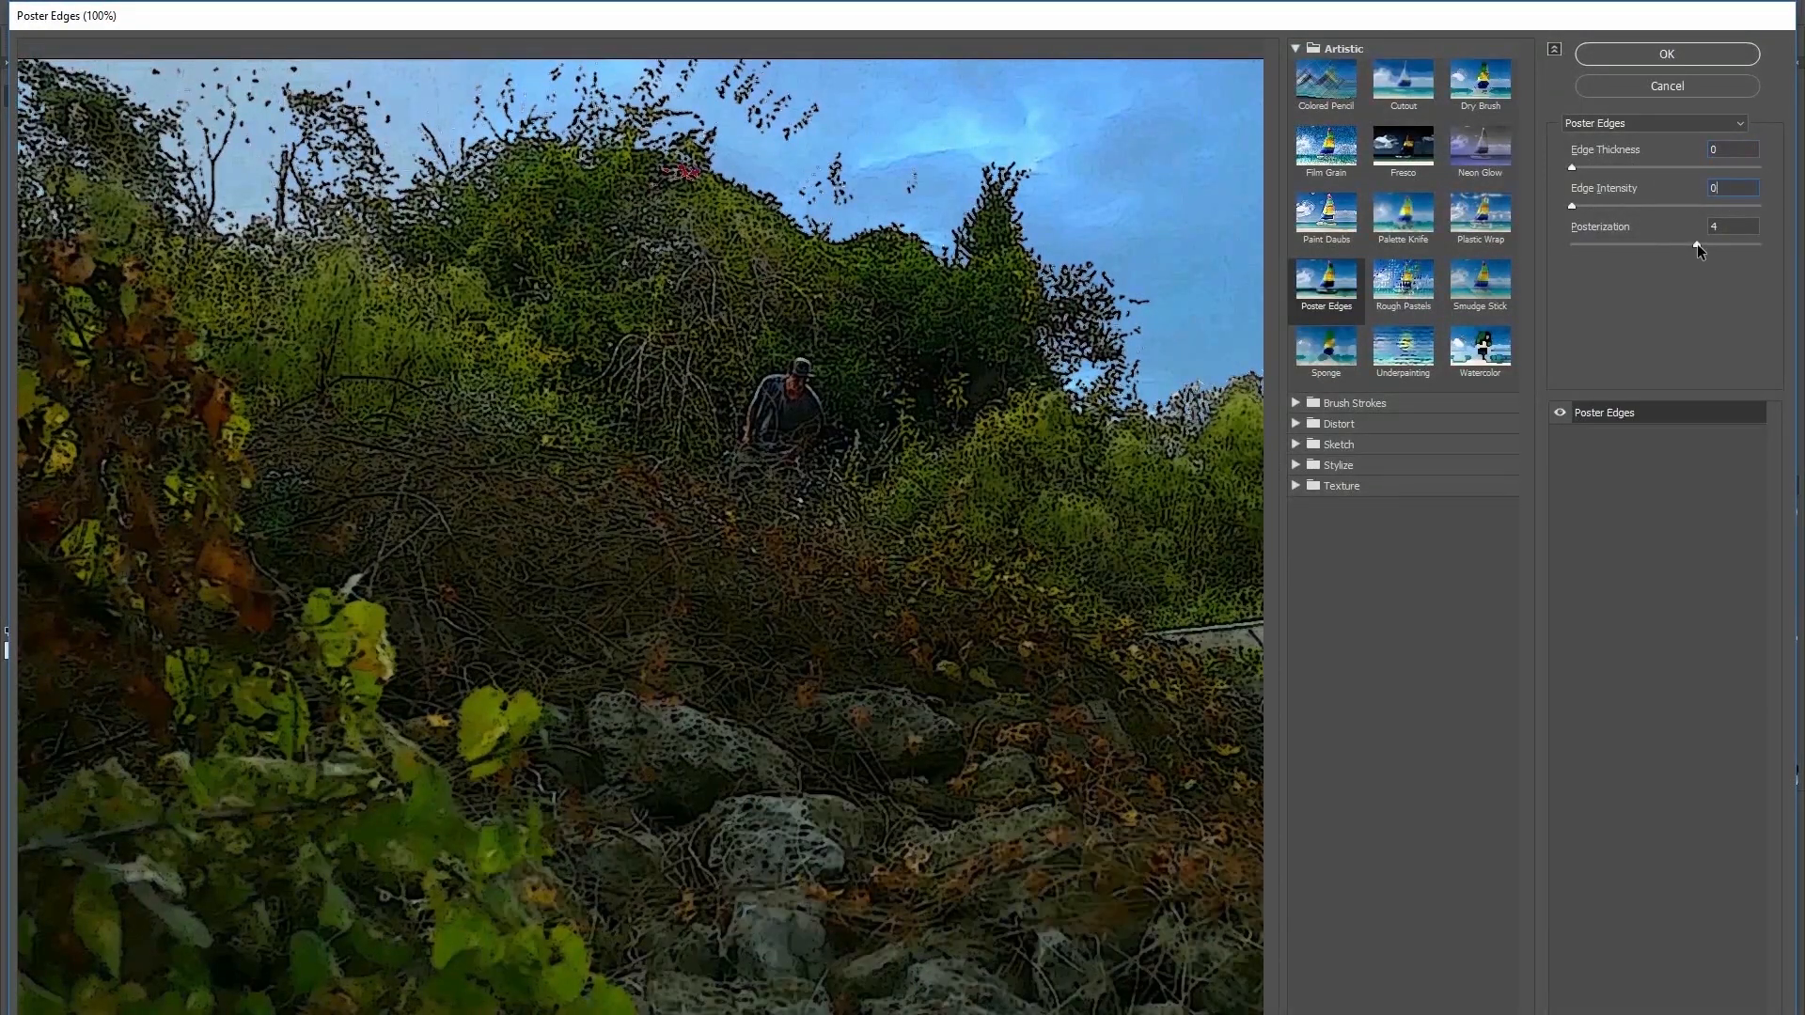
pyautogui.click(1681, 51)
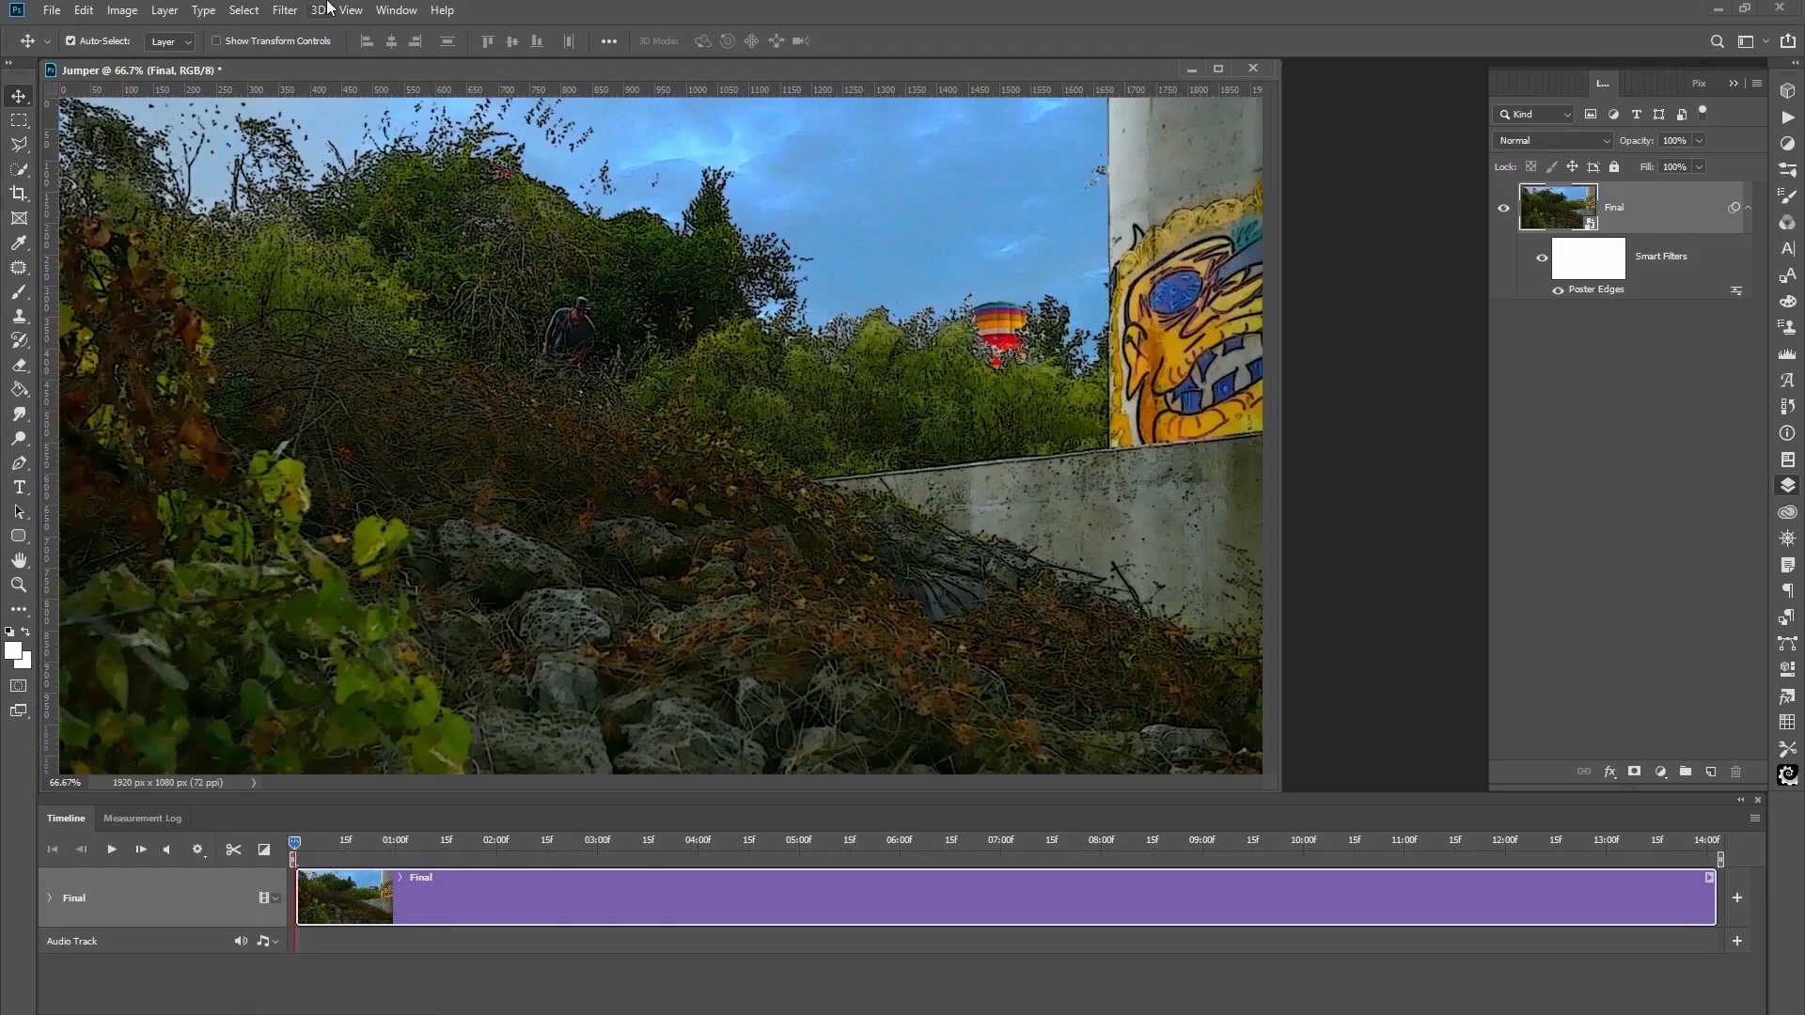
# Apply an Oil Paint smart filter to the Final layer with stylization 0.5 and cleanliness 2.
pyautogui.click(285, 10)
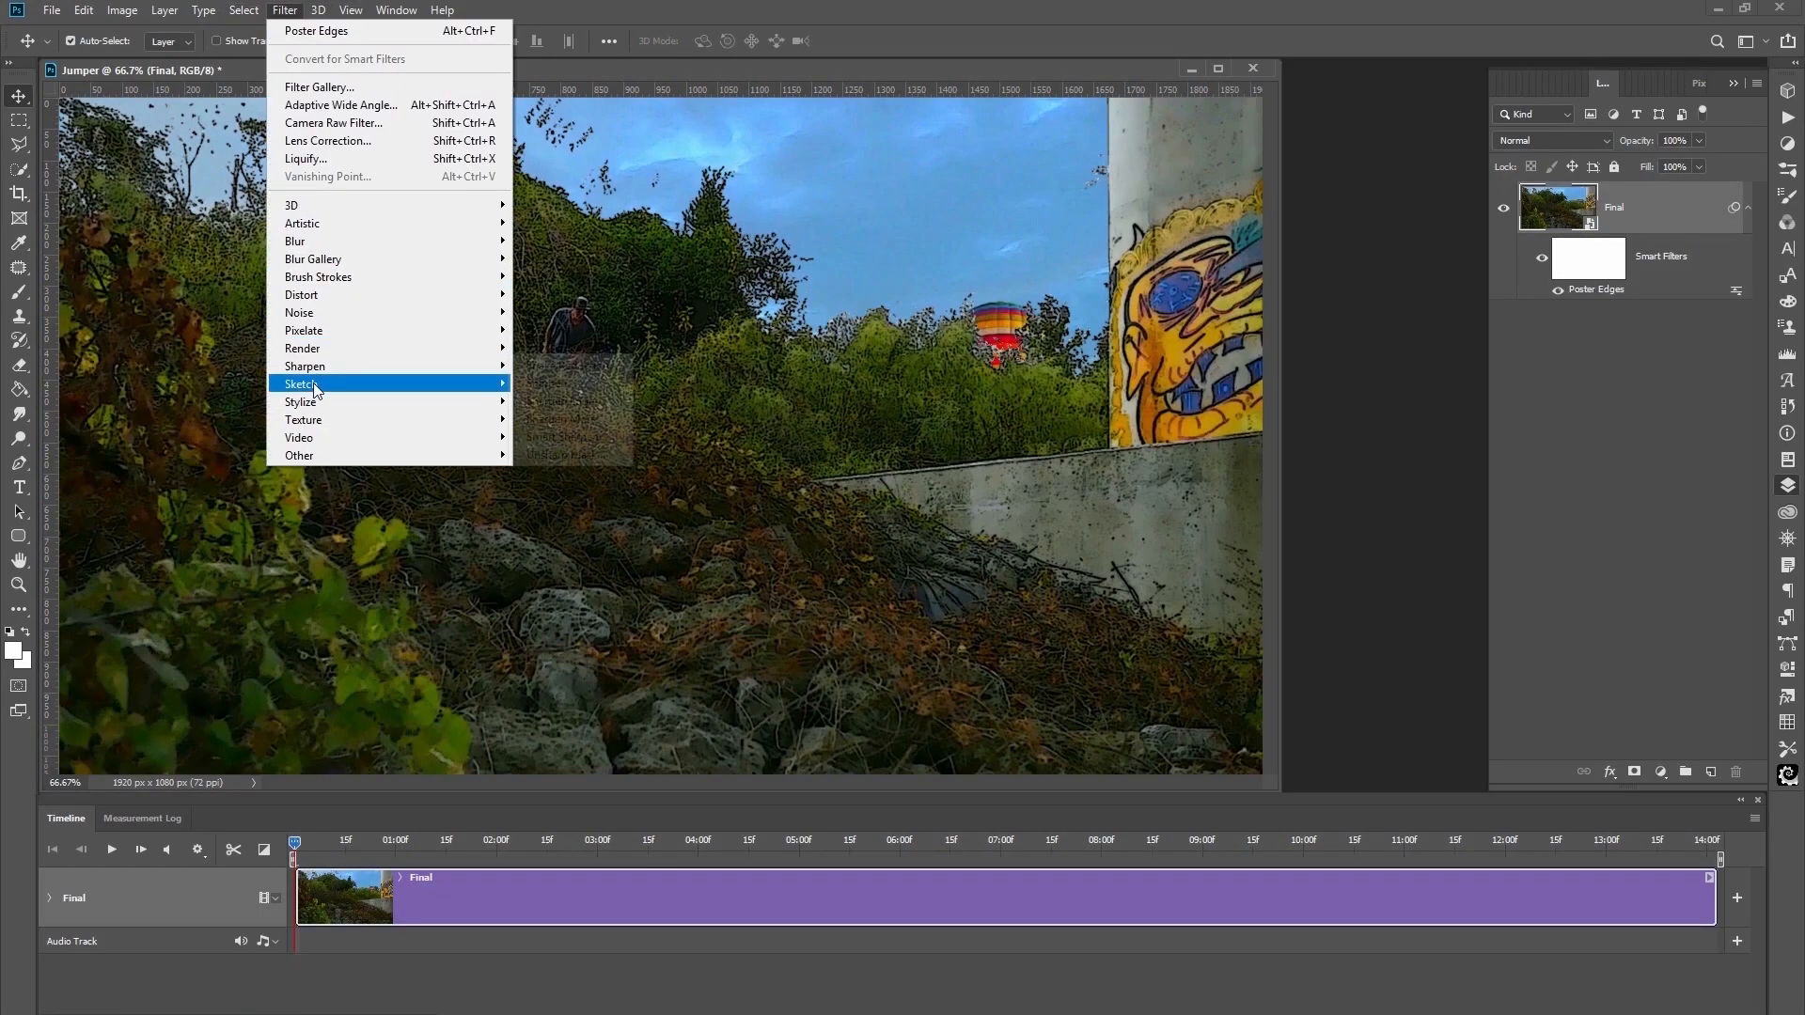
pyautogui.moveTo(452, 401)
pyautogui.click(561, 491)
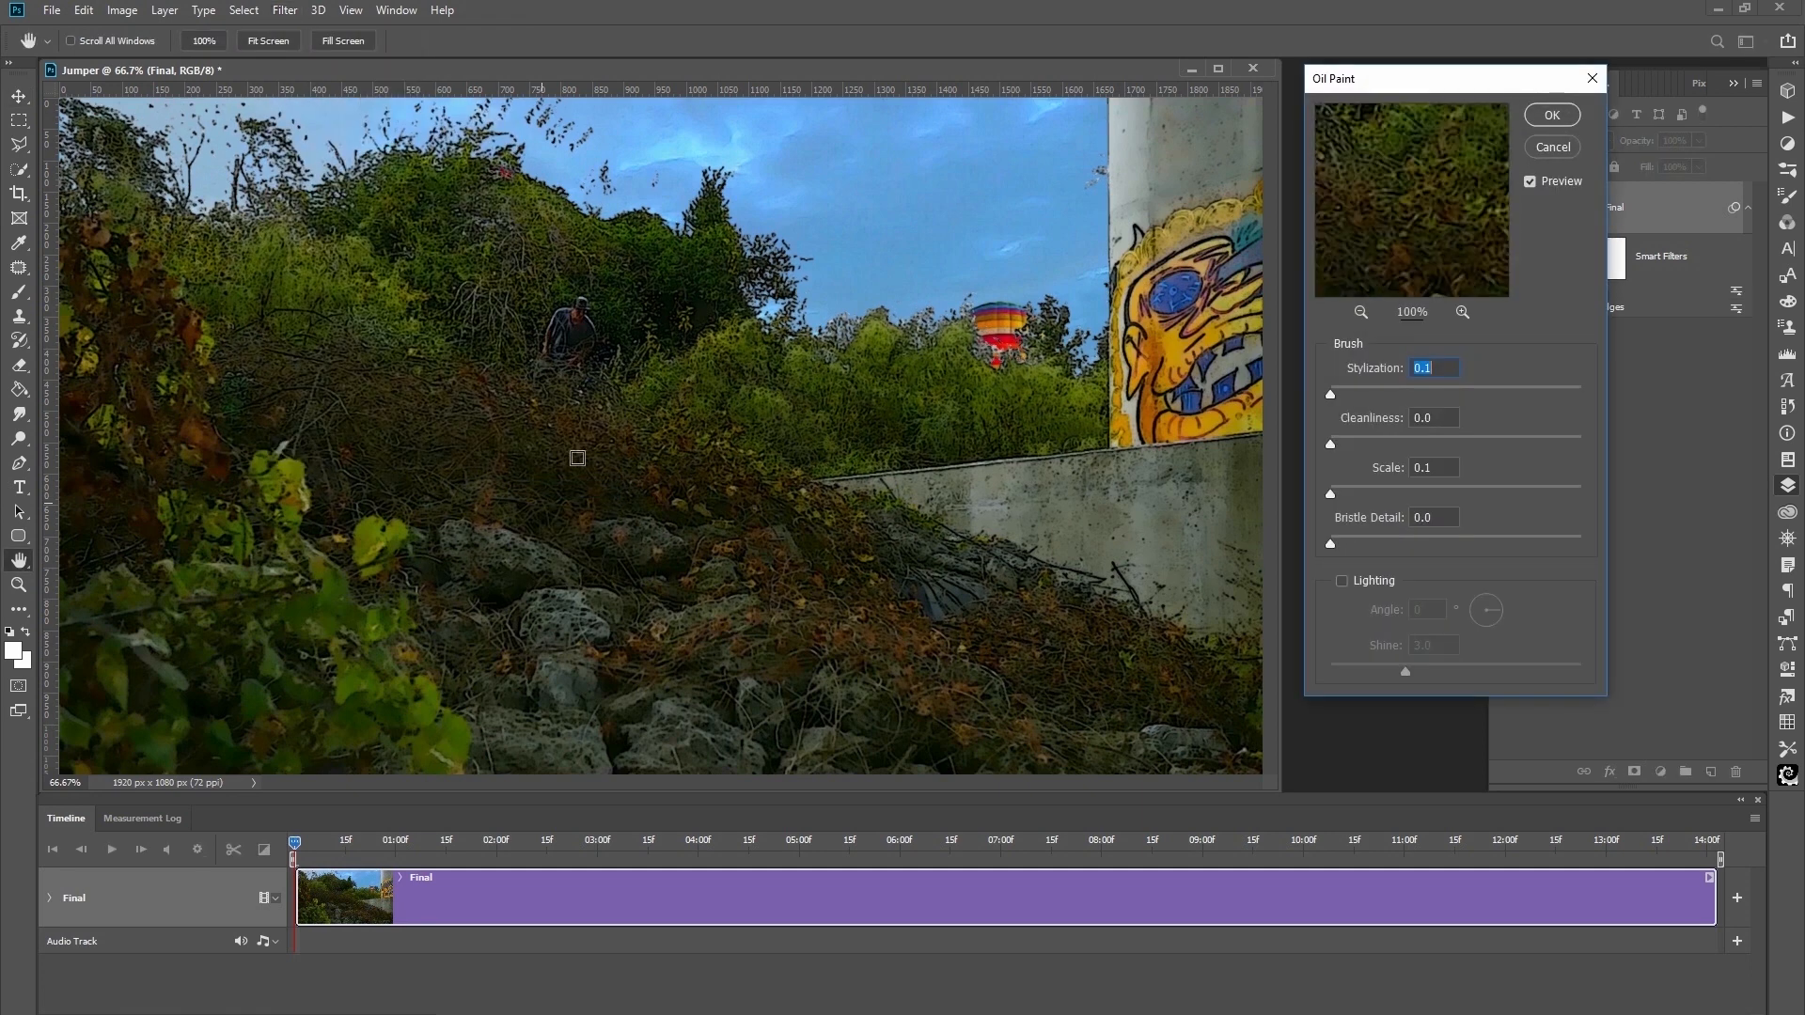
pyautogui.write('0.5')
pyautogui.press('Tab')
pyautogui.write('2')
pyautogui.click(1550, 115)
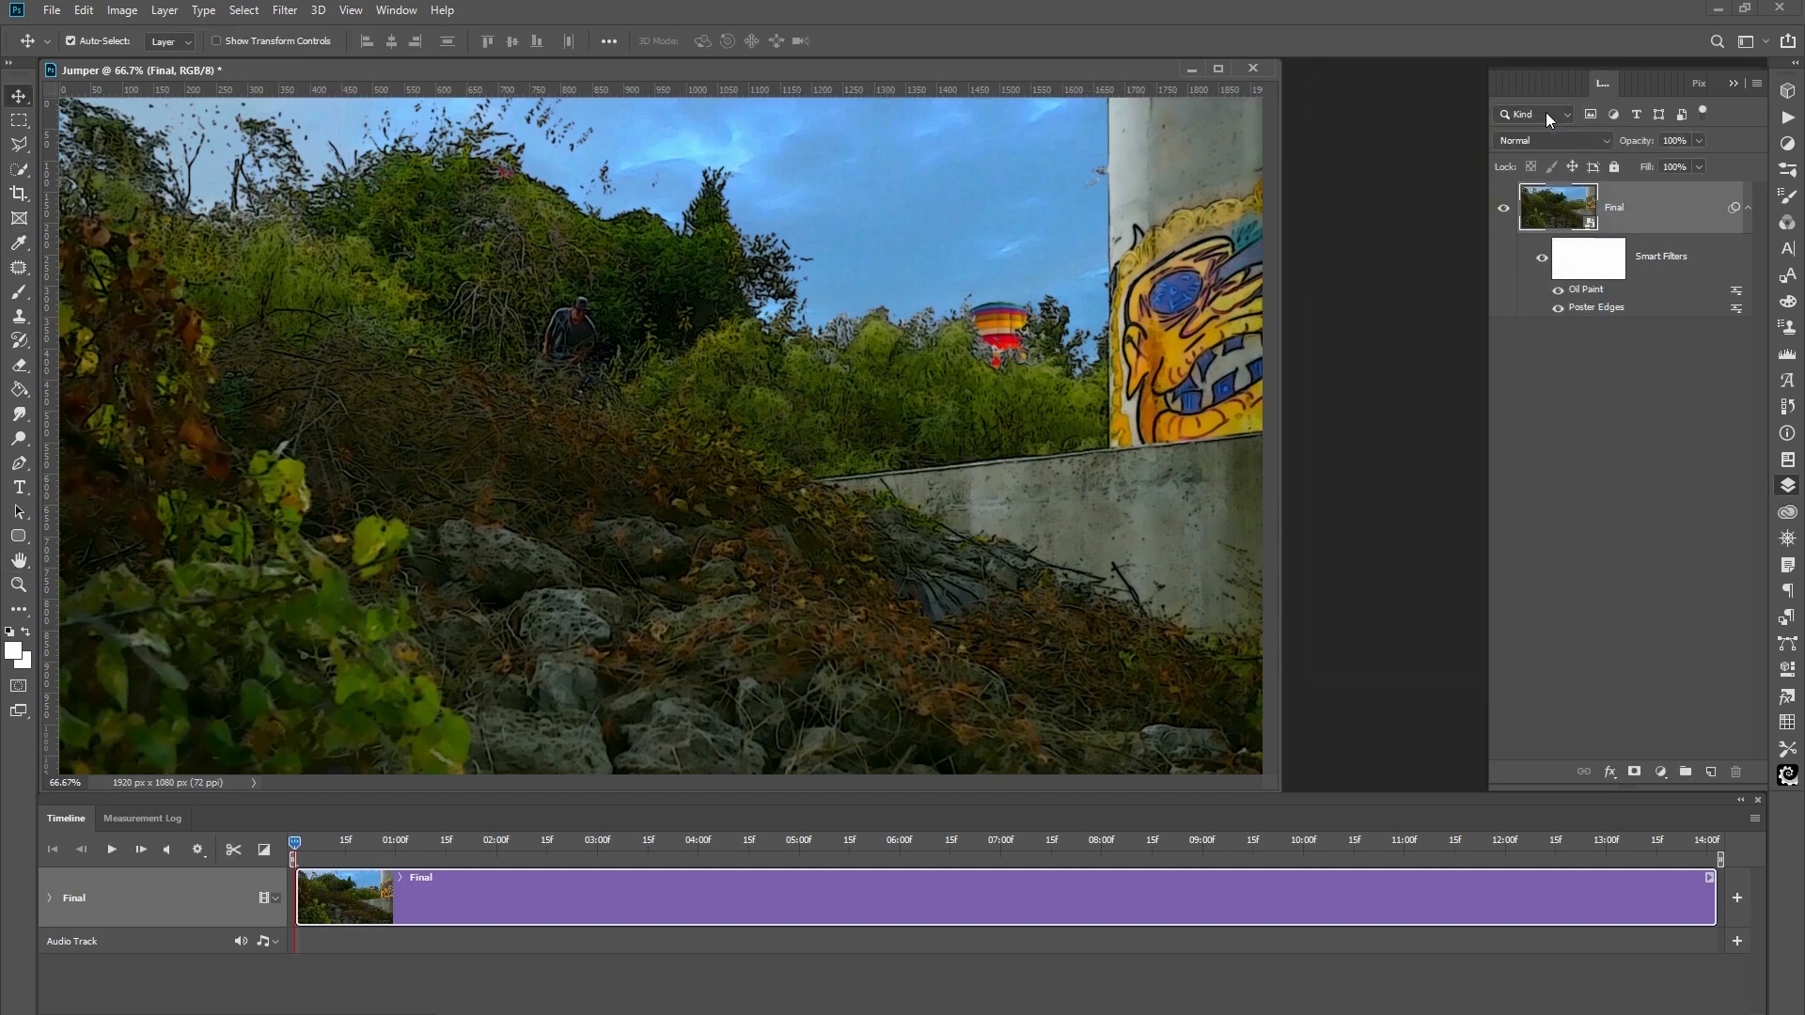
# Apply a High Pass smart filter with a 1.0 pixel radius to the Final layer.
pyautogui.click(278, 11)
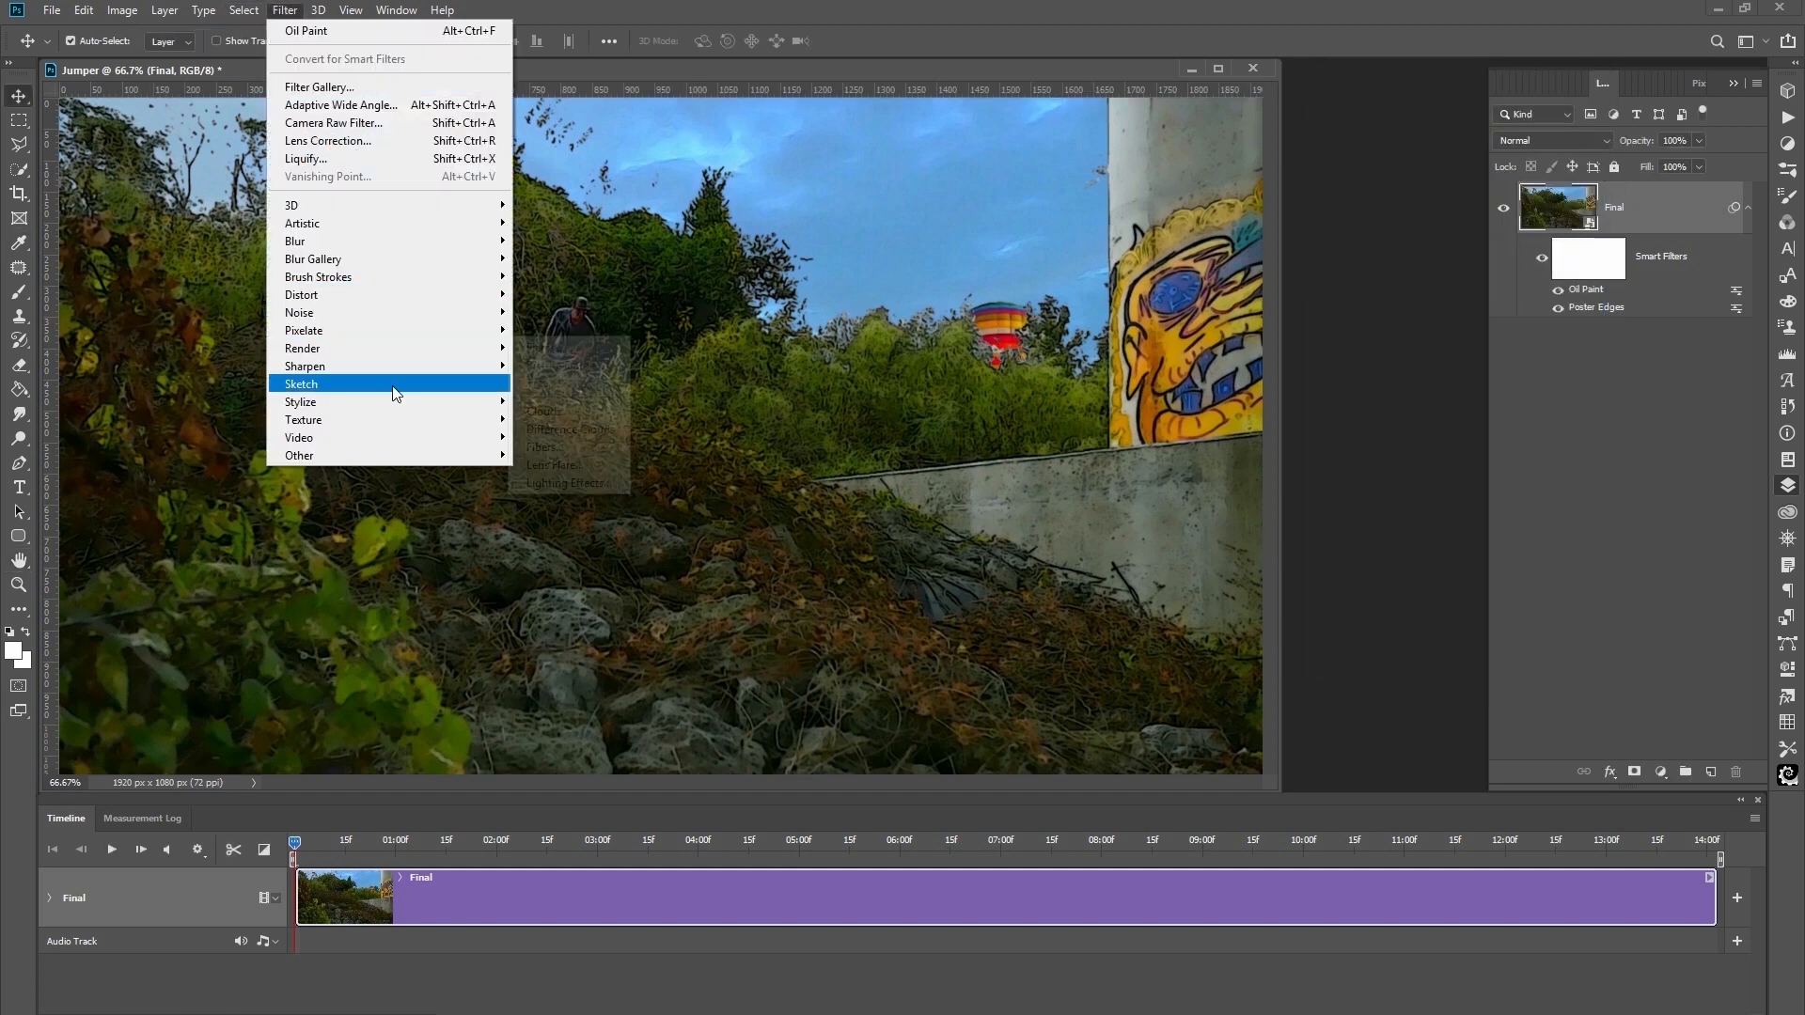
pyautogui.moveTo(477, 470)
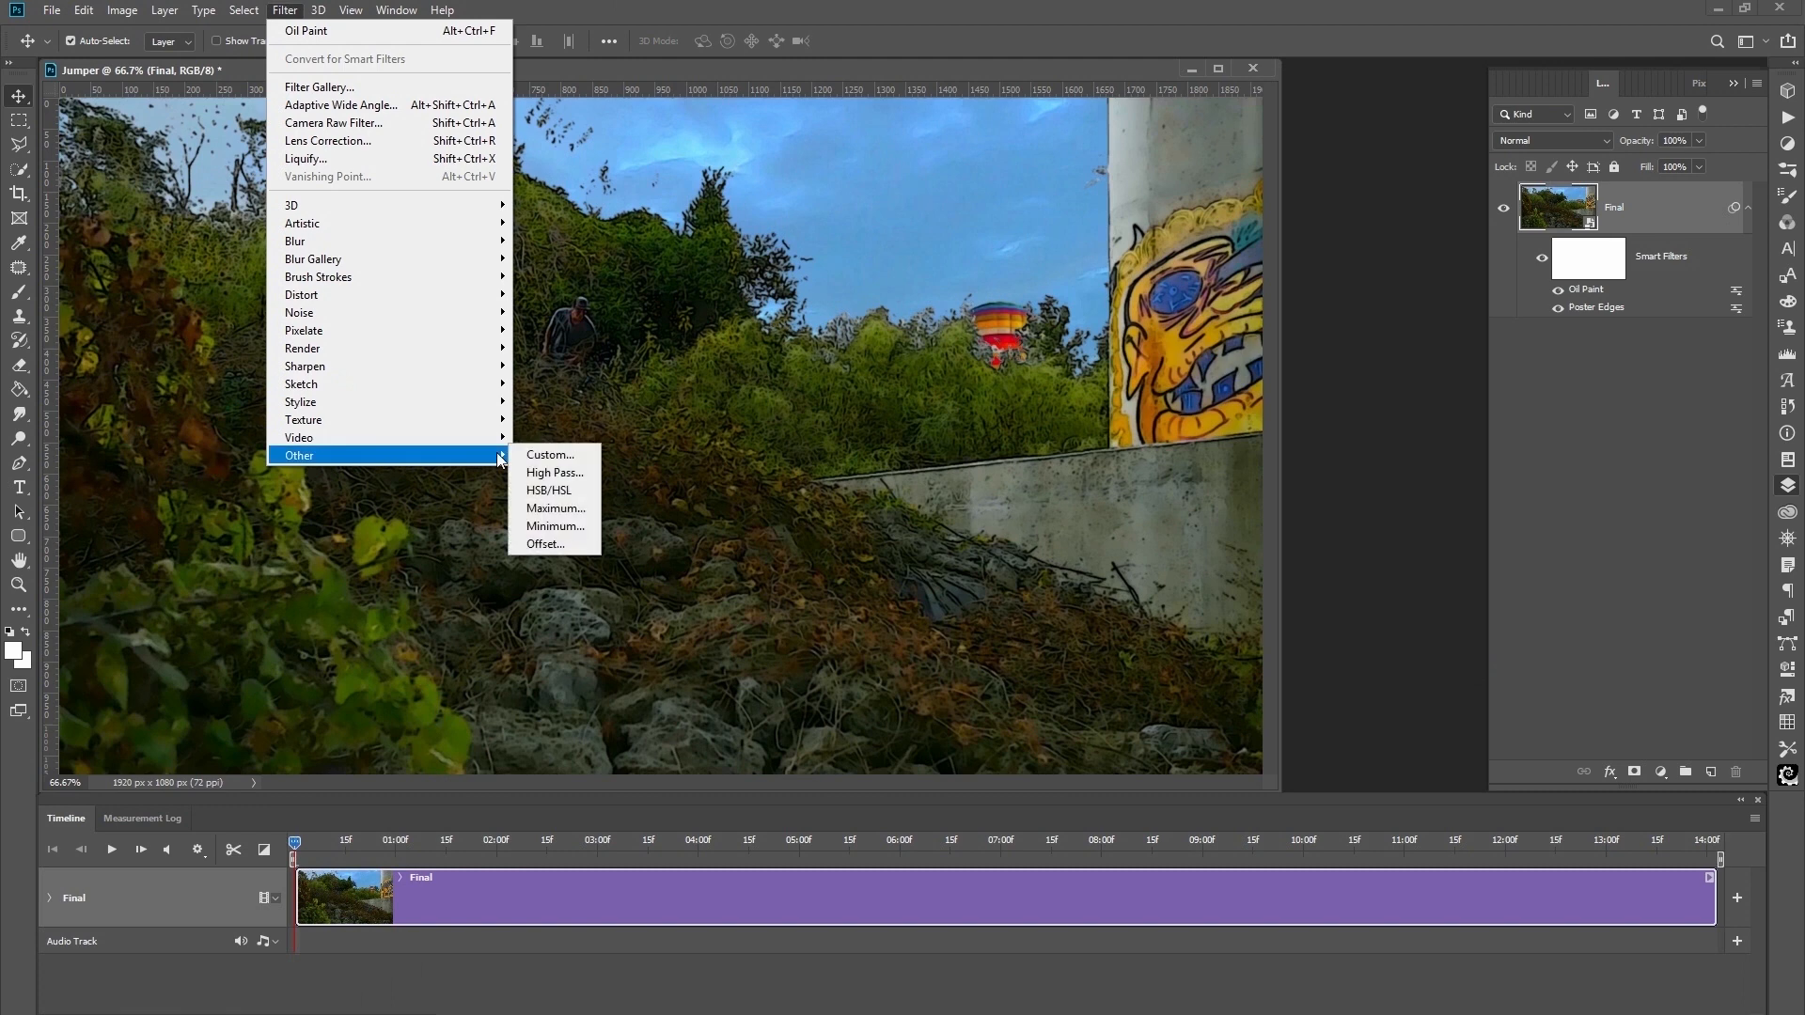
pyautogui.click(555, 473)
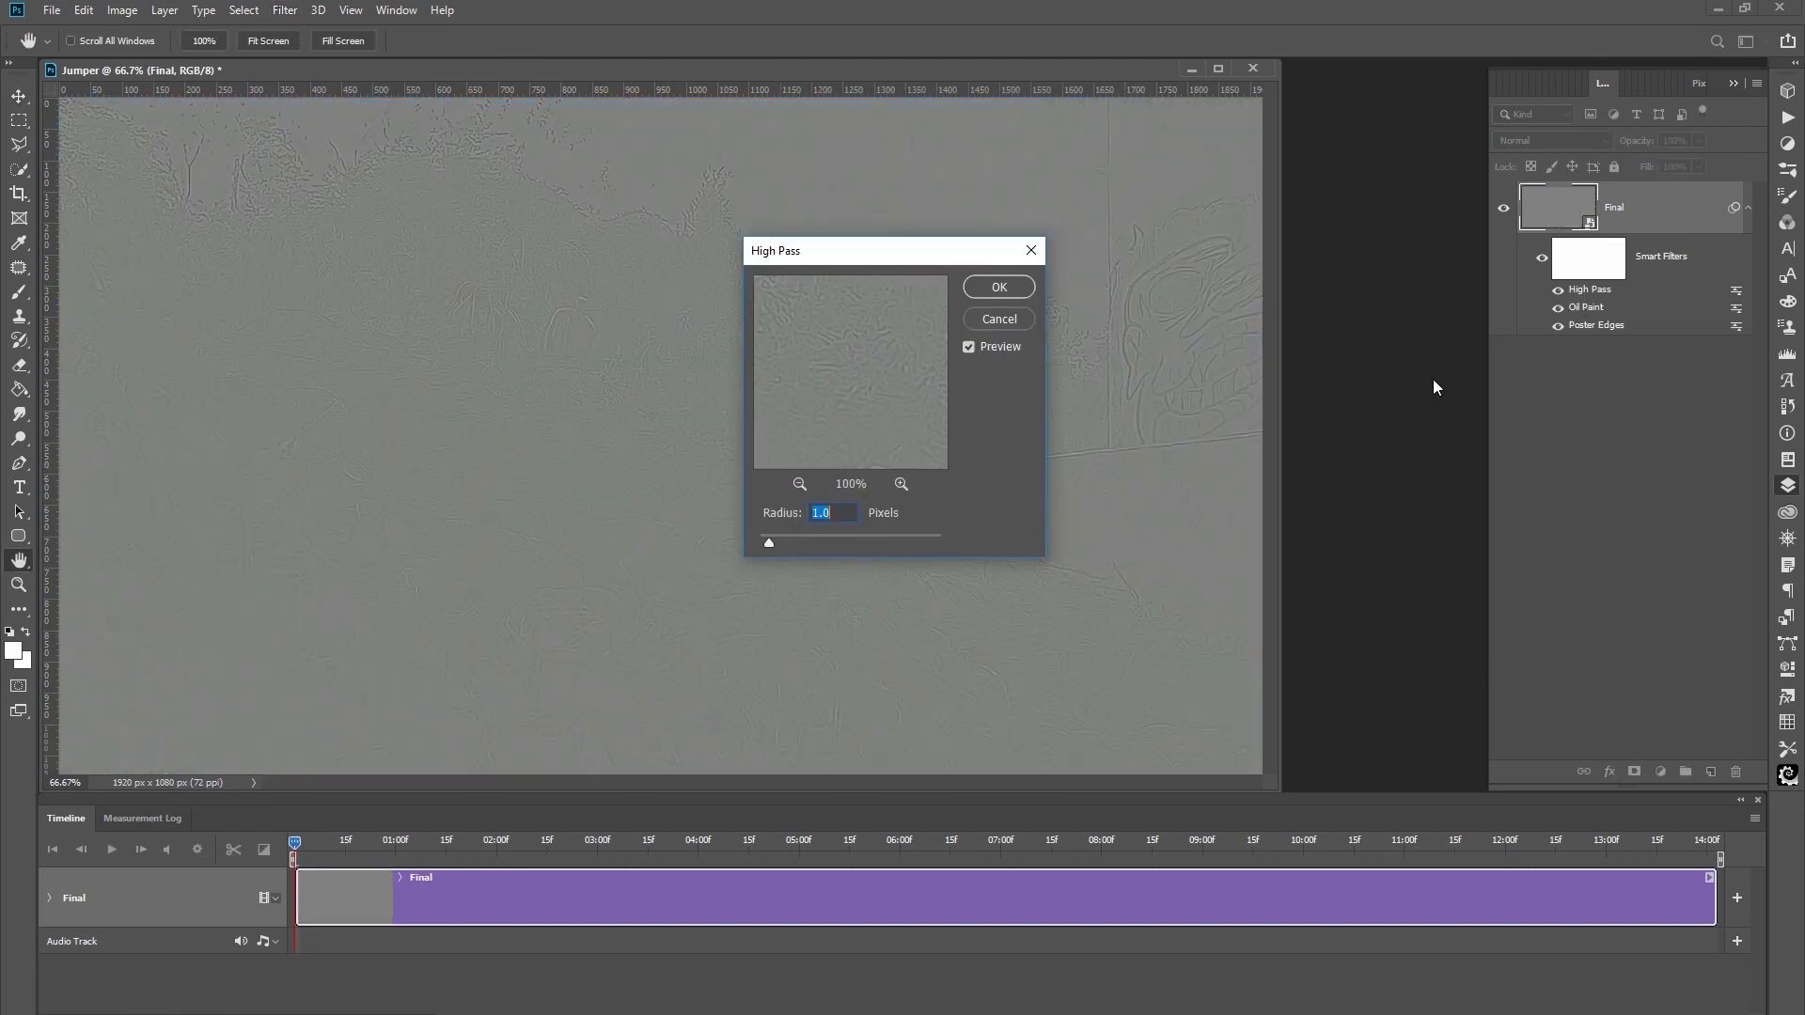
pyautogui.click(999, 286)
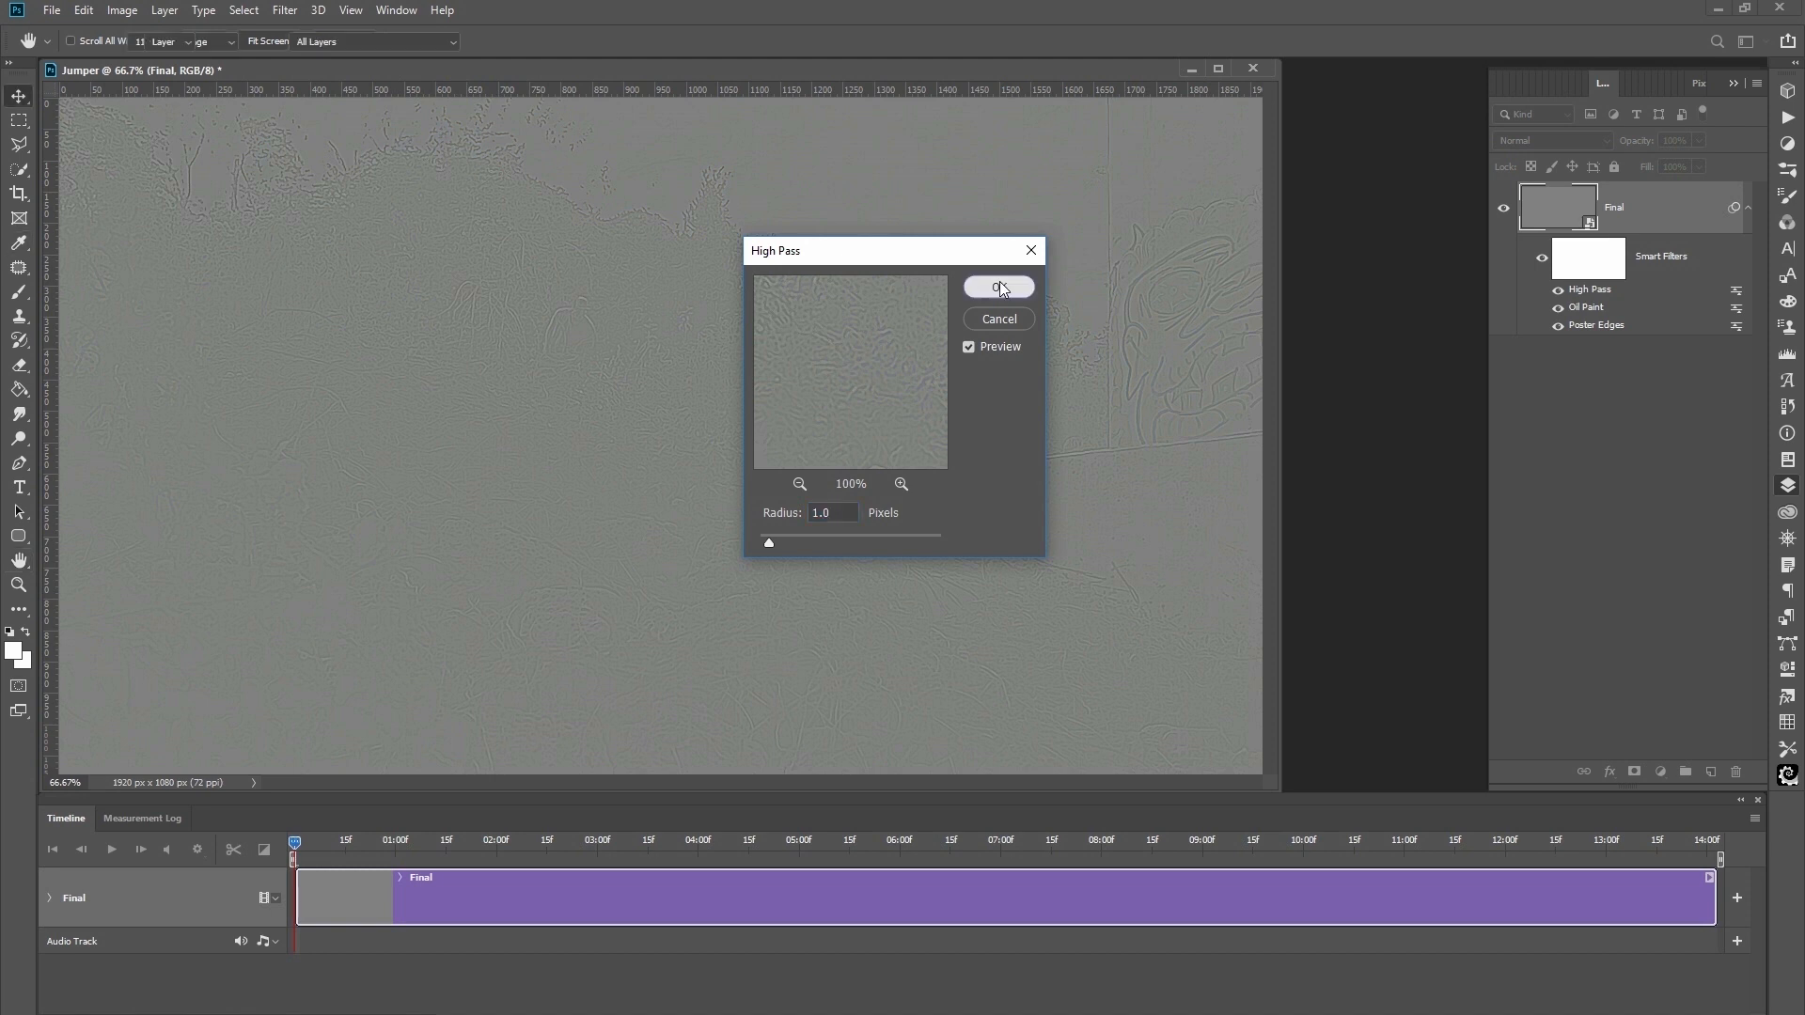
# Set the blending mode of the Final layer's High Pass filter to Linear Light.
pyautogui.doubleClick(1736, 294)
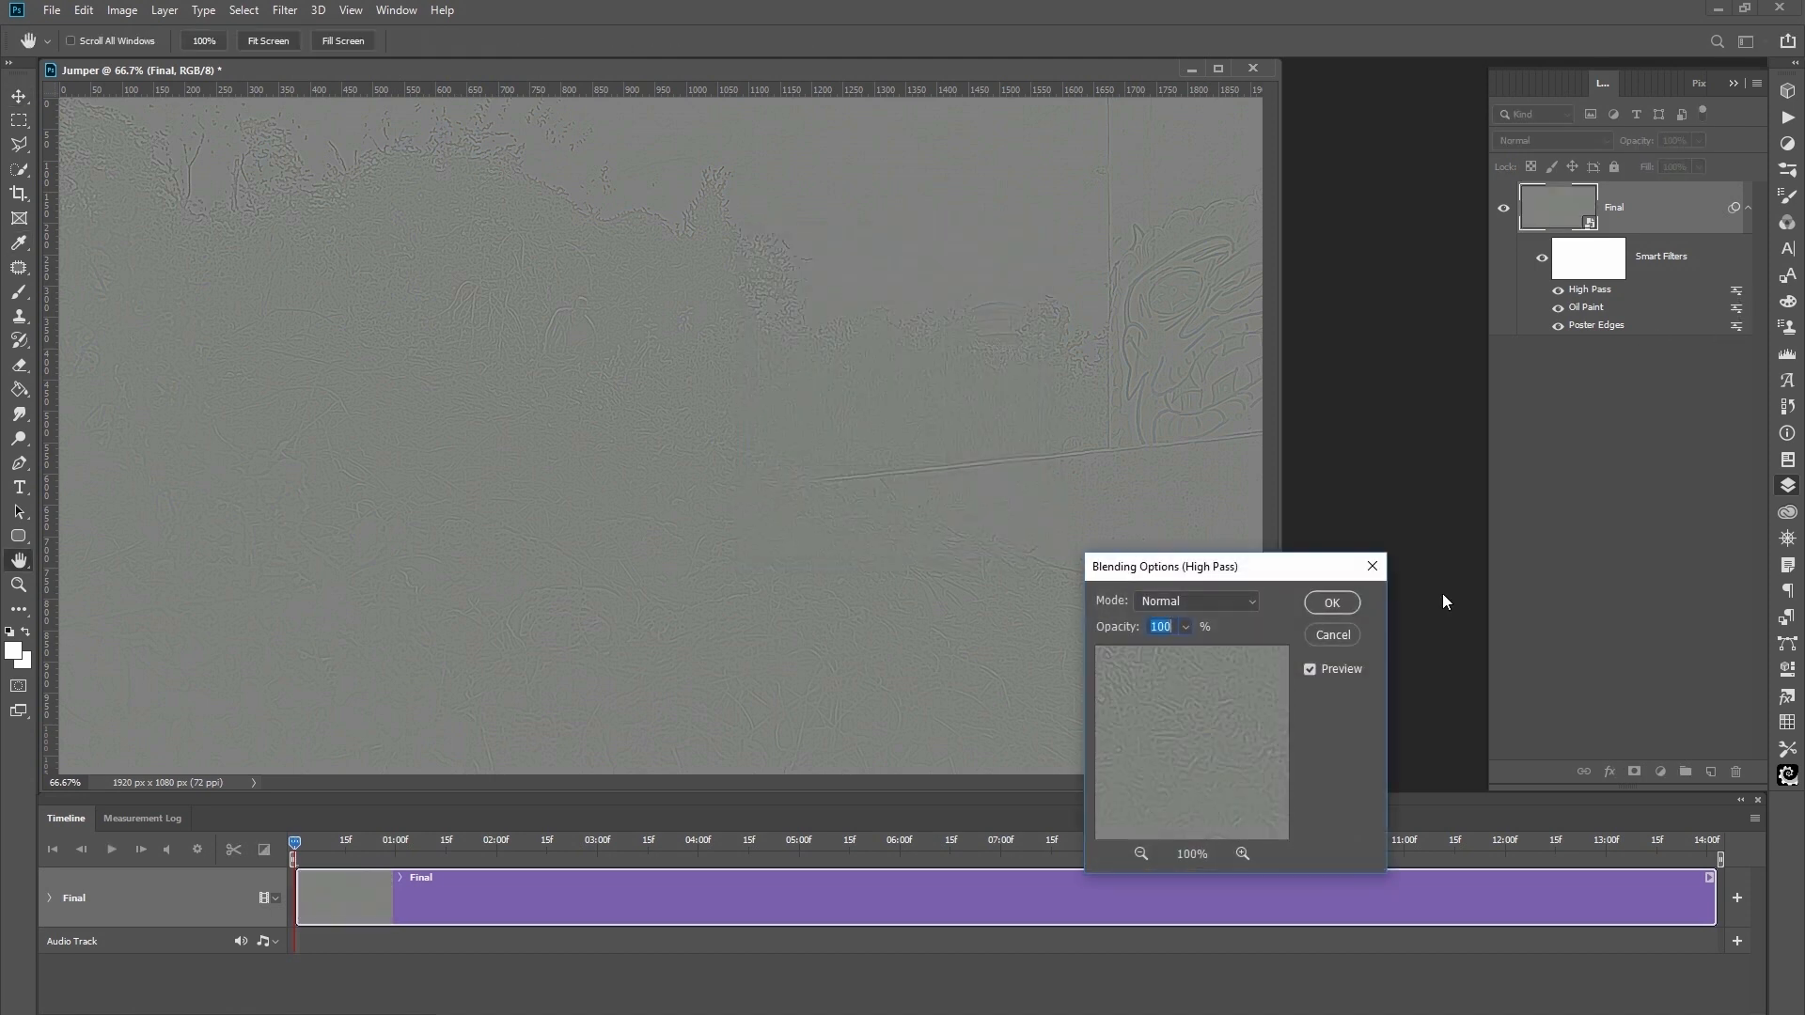
pyautogui.click(1255, 602)
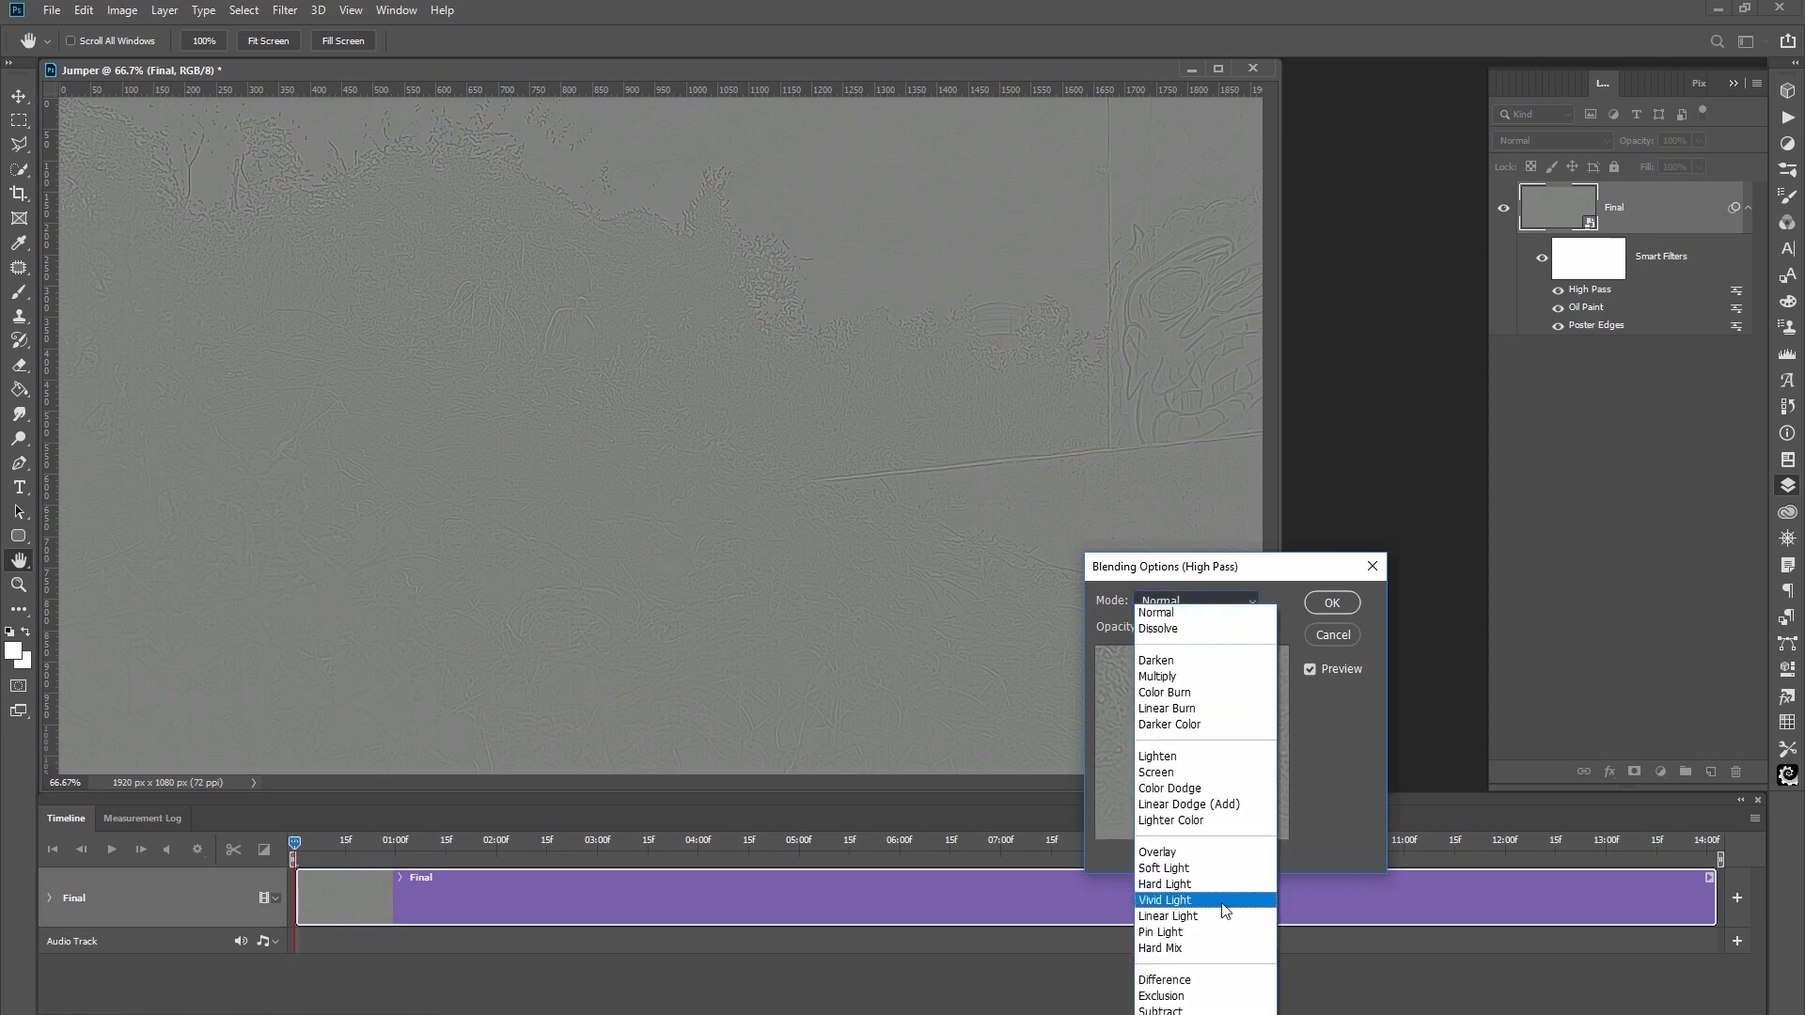
pyautogui.click(1194, 917)
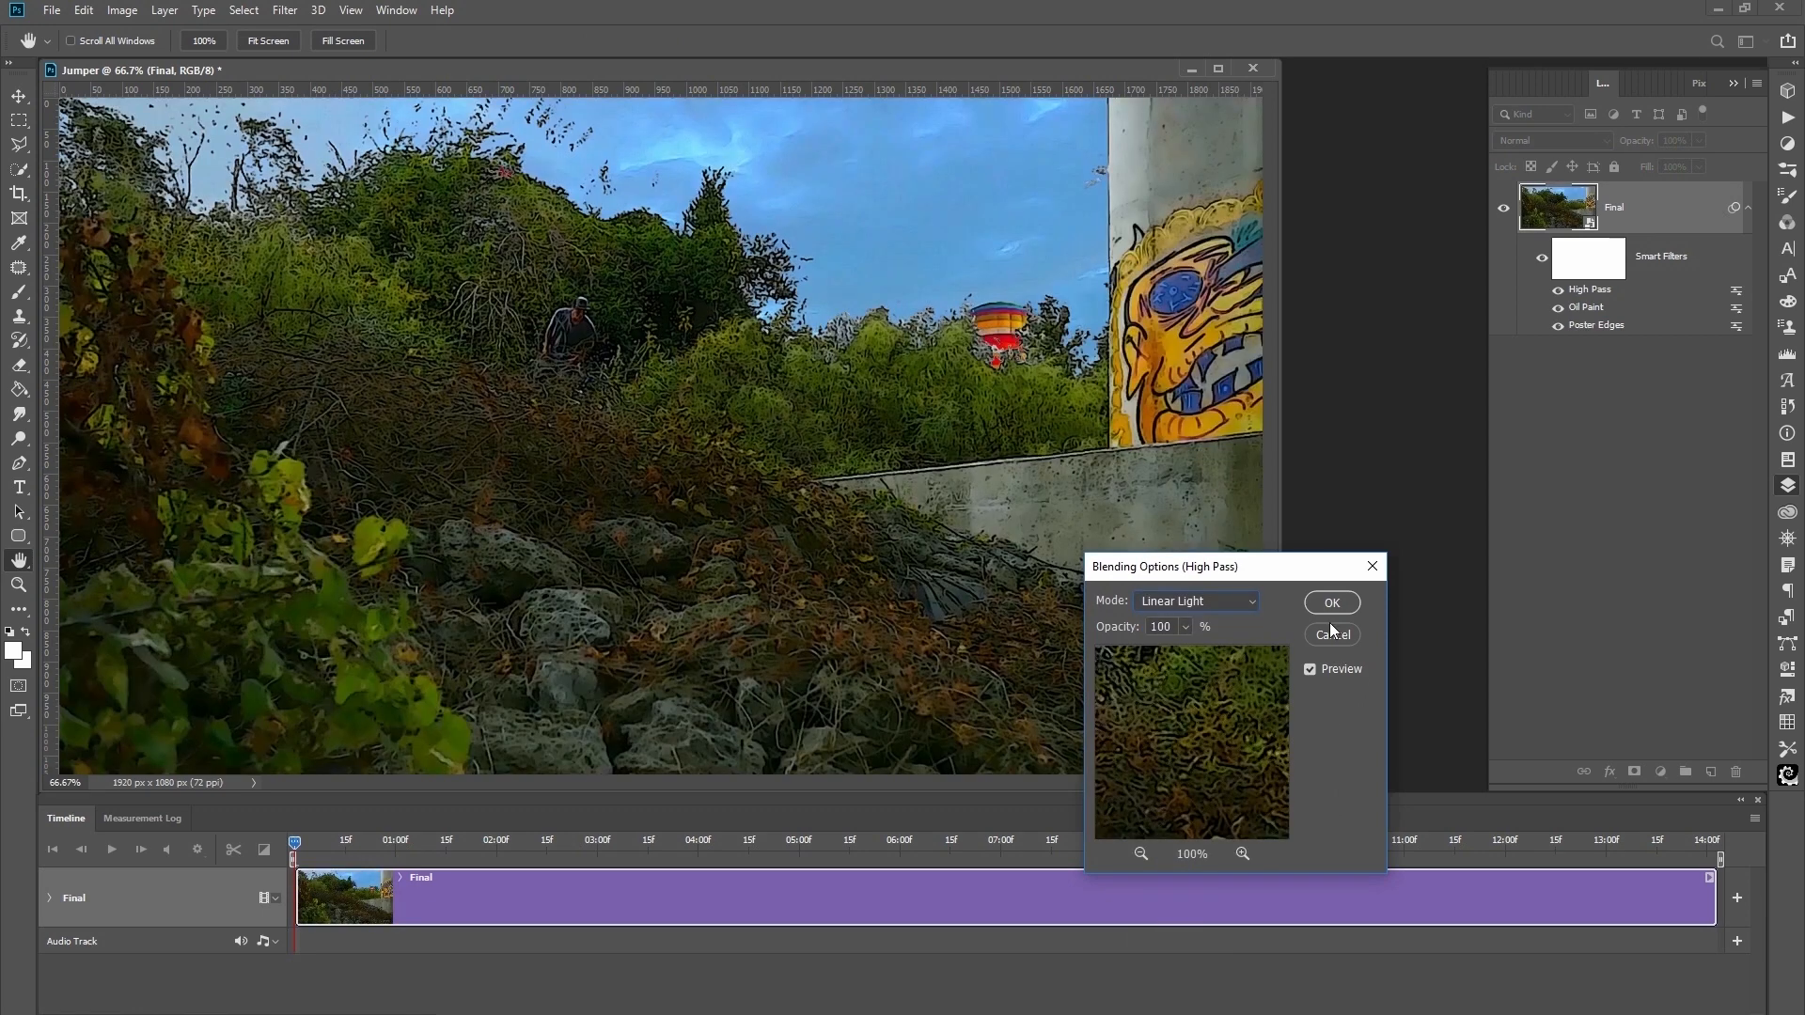
pyautogui.click(1331, 607)
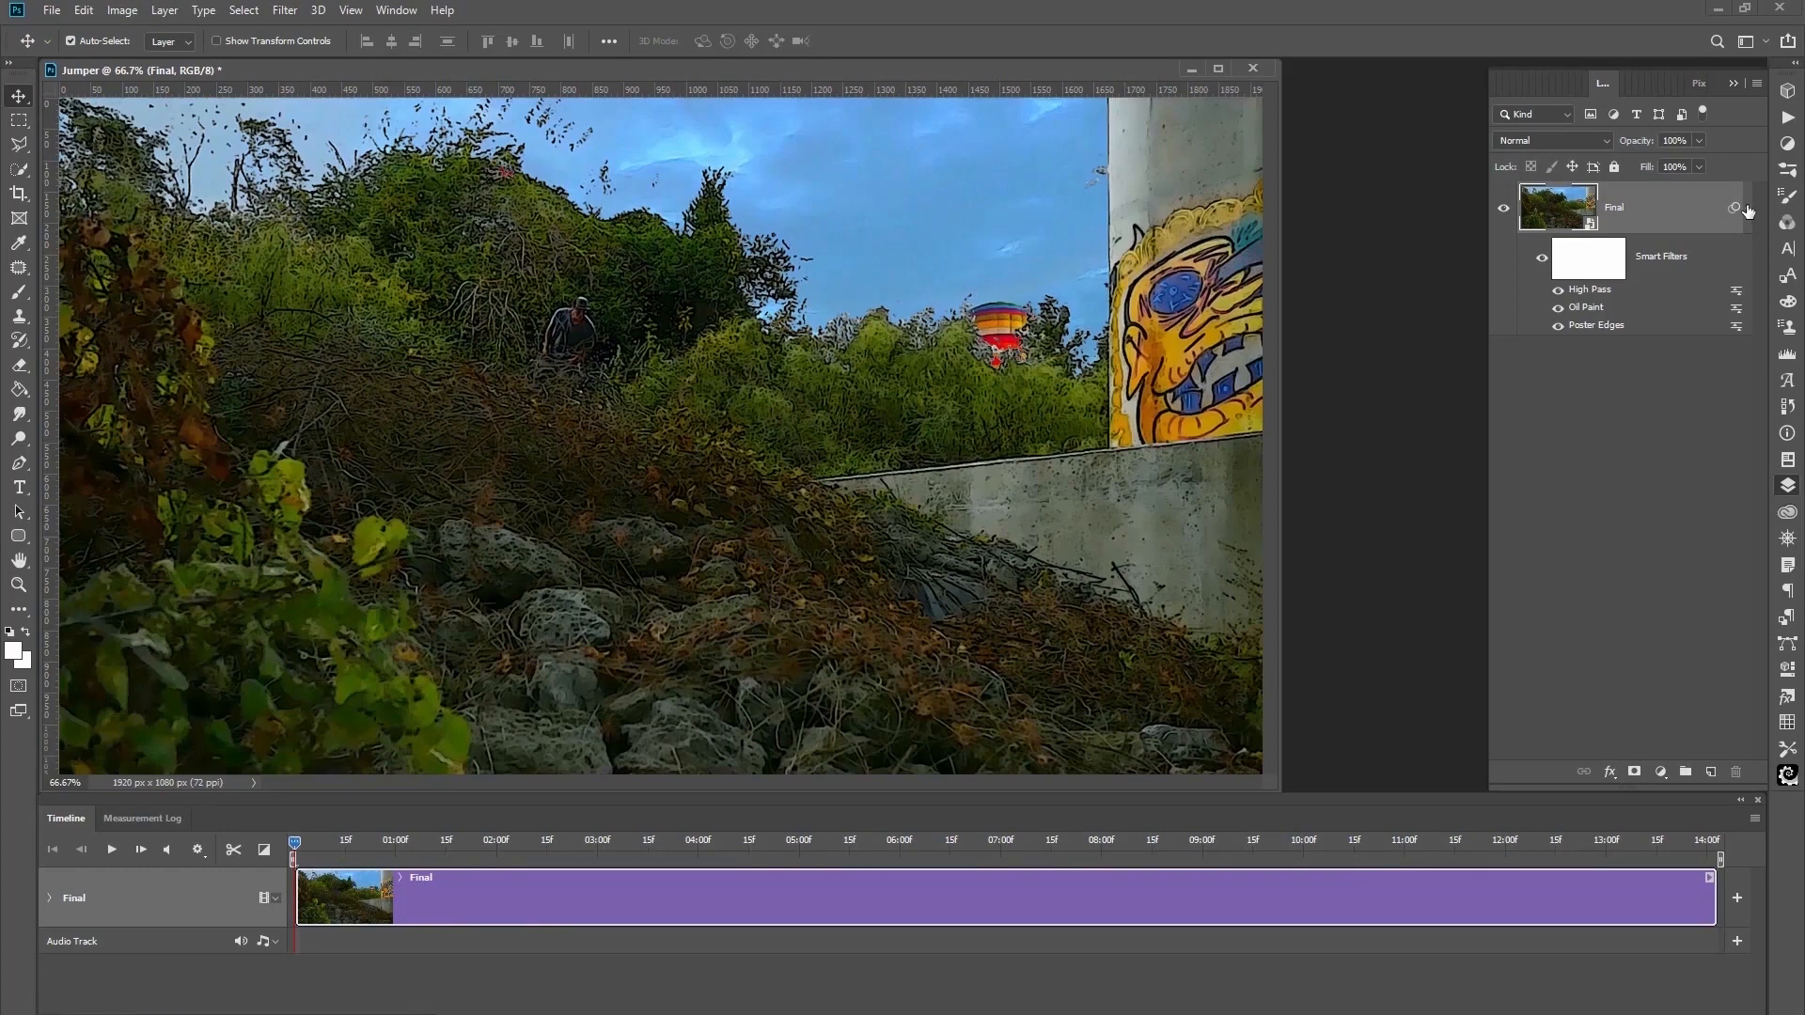
# Collapse the Final layer's smart filter list and play back the stylized video.
pyautogui.click(1748, 208)
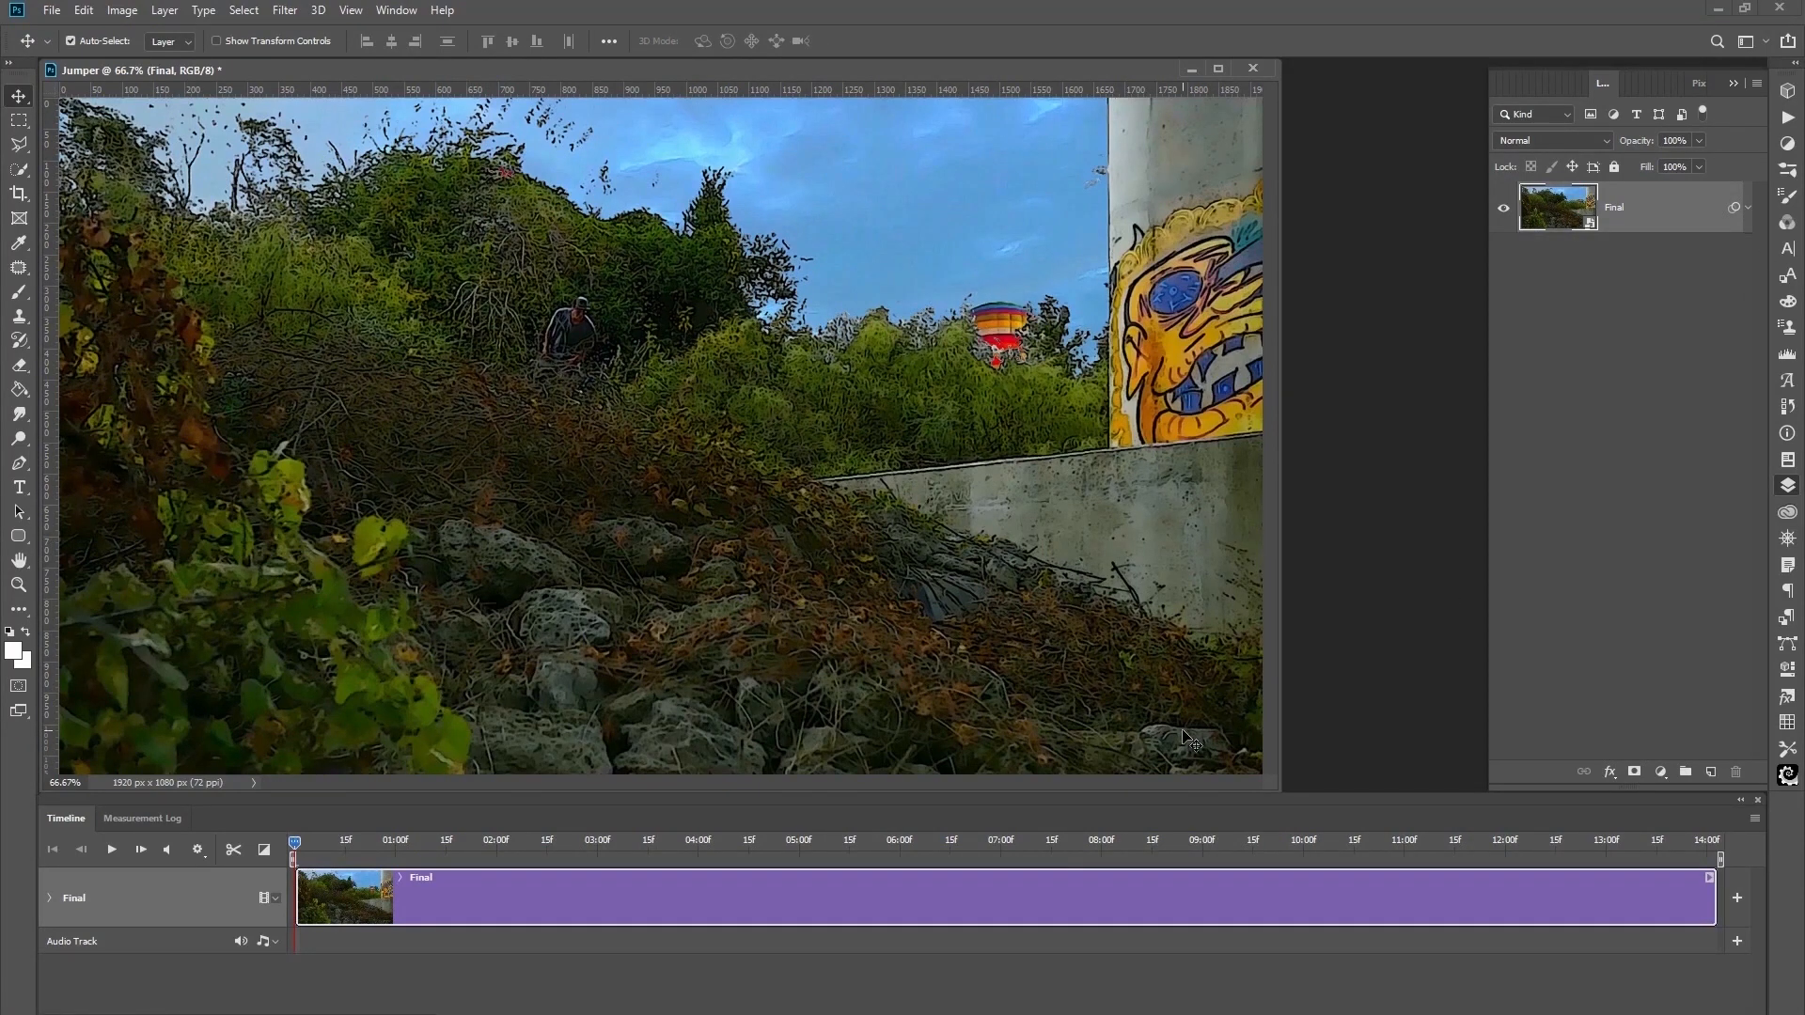
pyautogui.click(113, 851)
pyautogui.click(51, 10)
pyautogui.moveTo(73, 271)
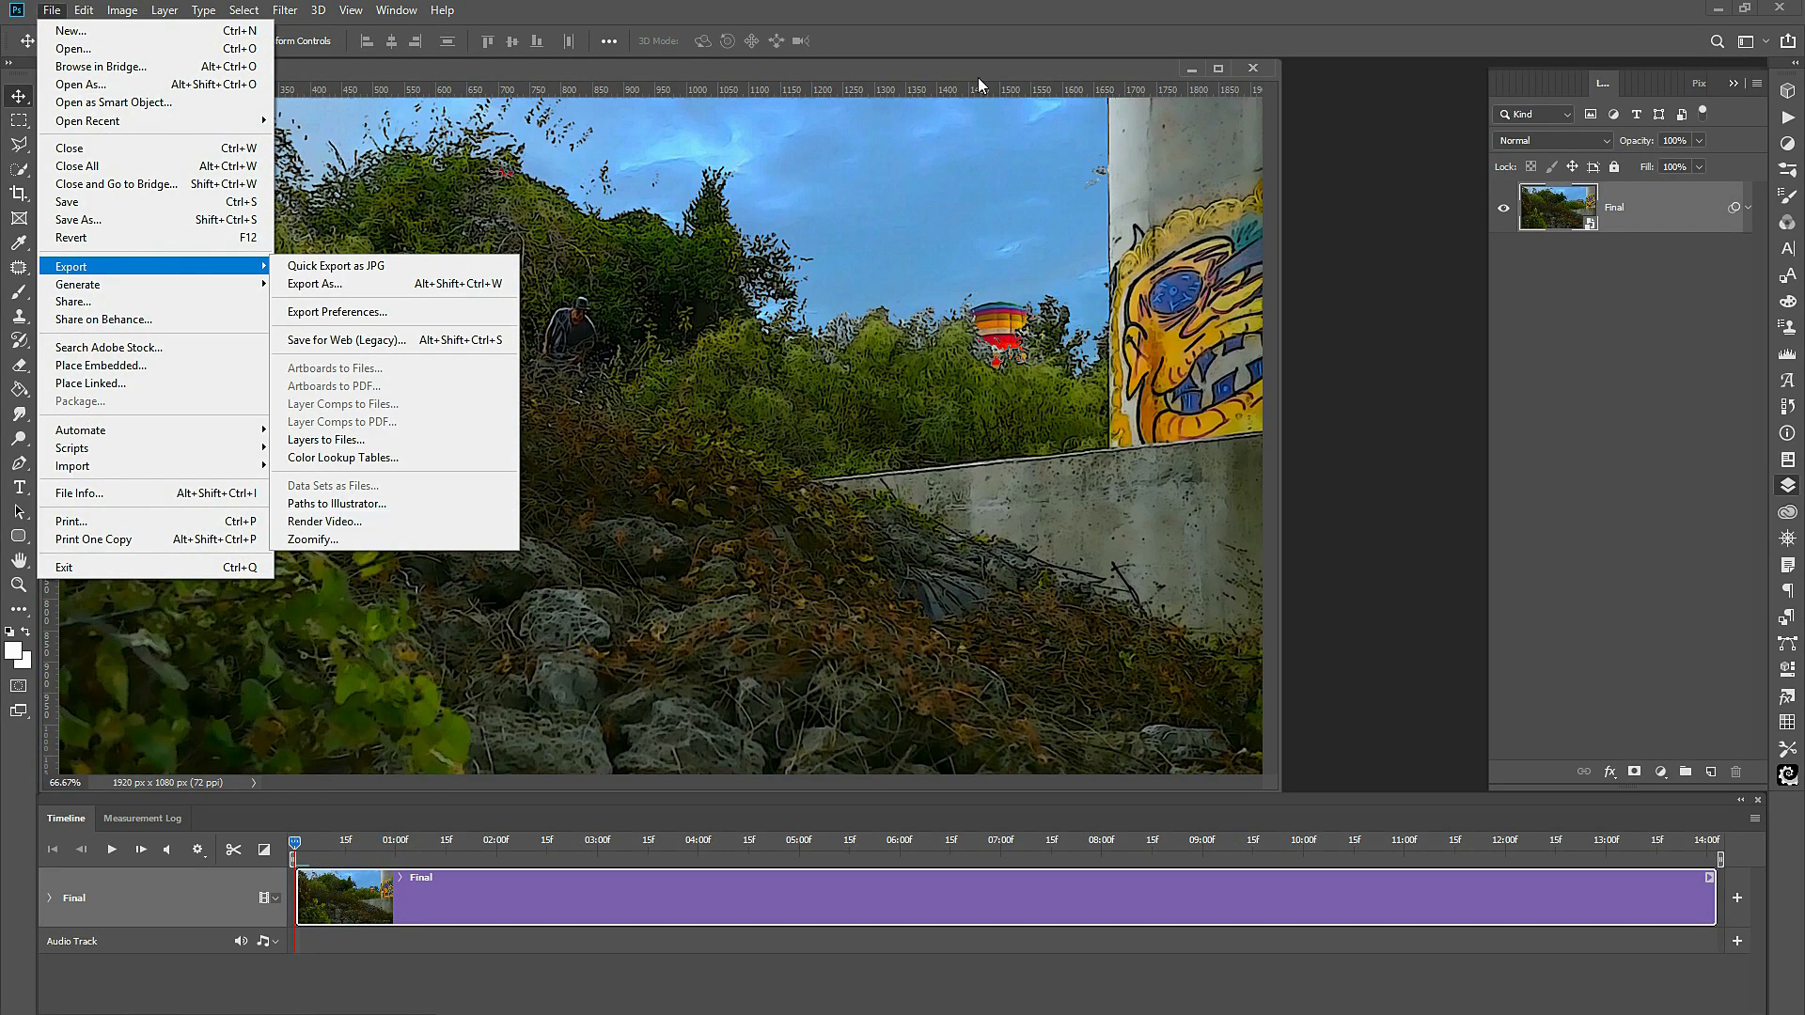
pyautogui.click(950, 19)
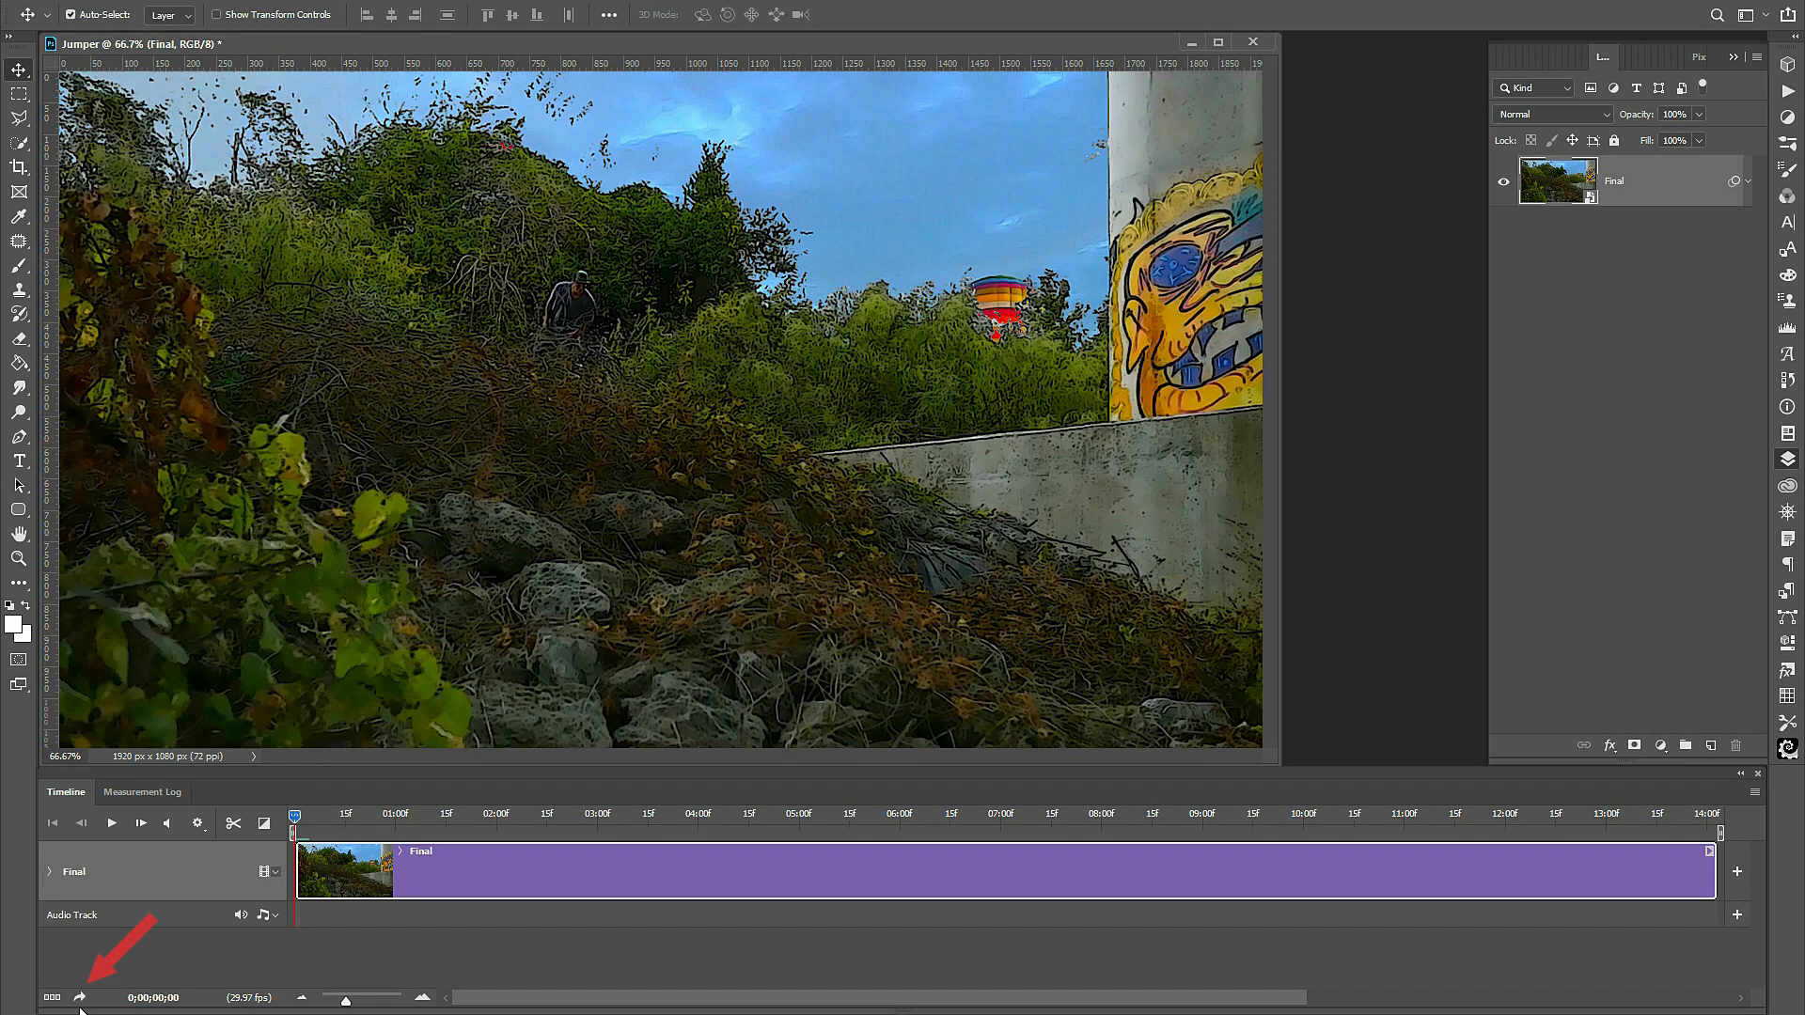
# Render all frames of the timeline as an H.264 video named Skateboard_Jumper.mp4.
pyautogui.click(80, 998)
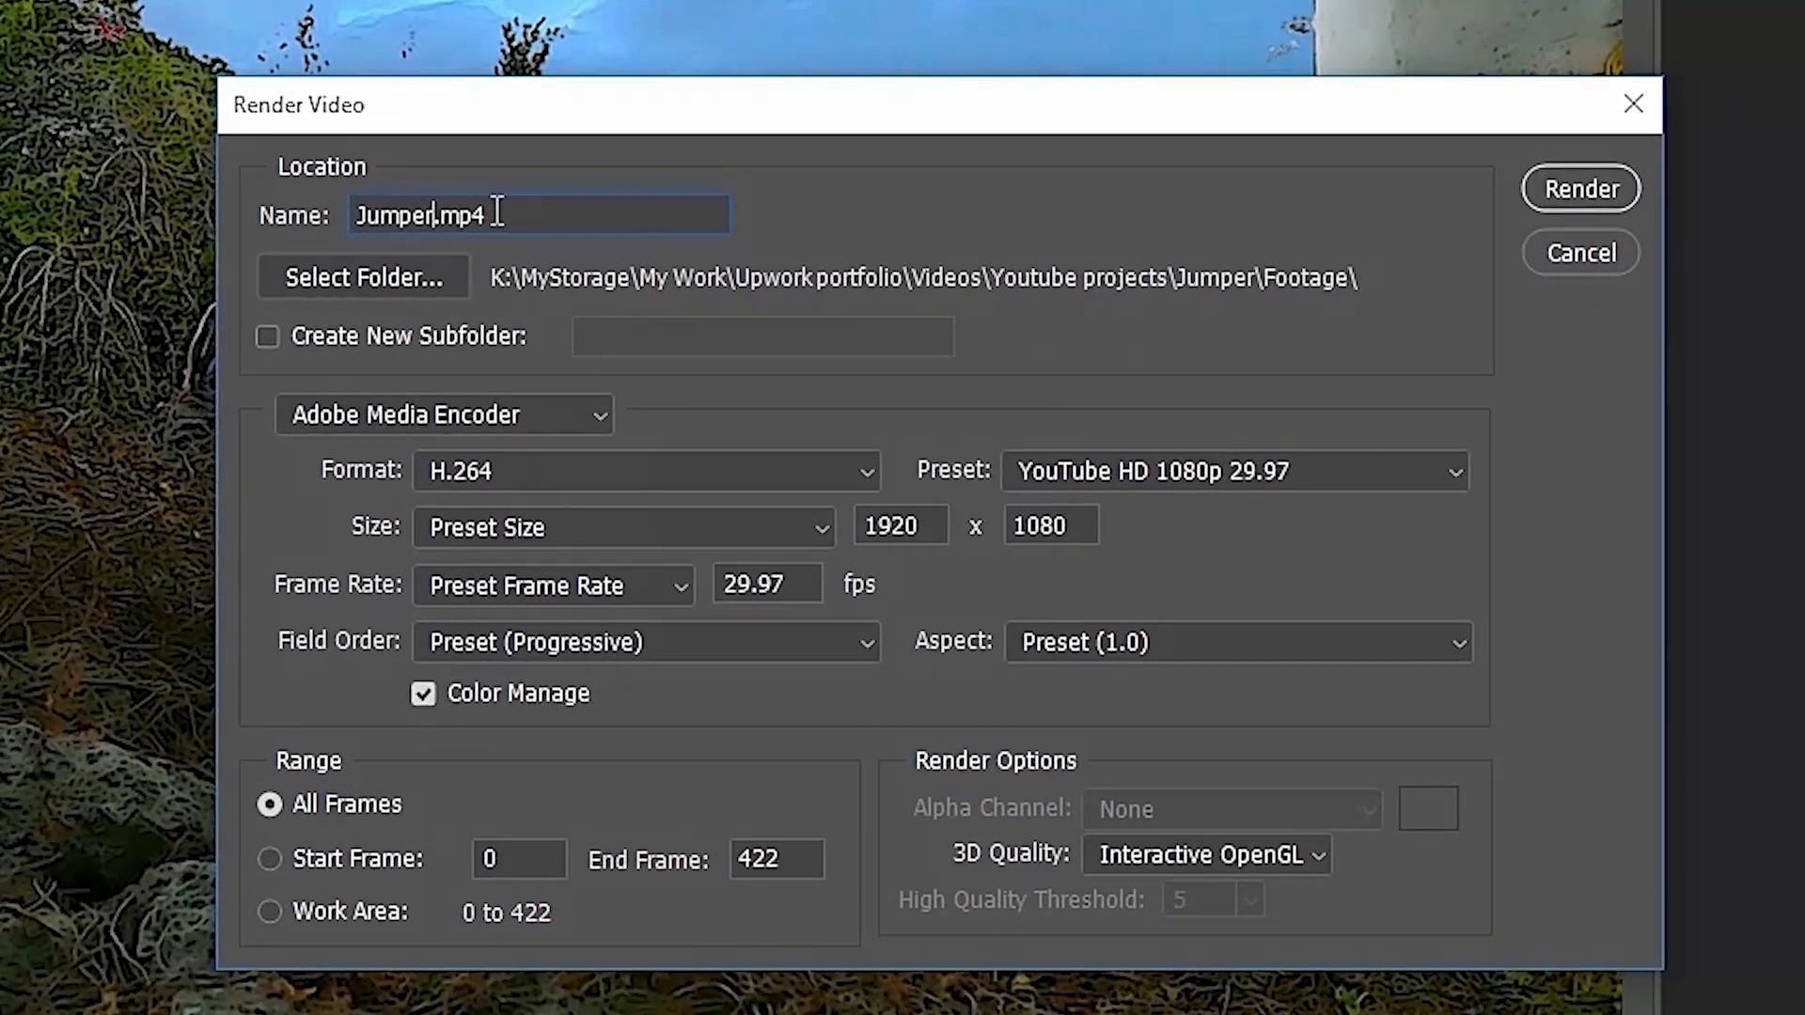
pyautogui.click(607, 261)
pyautogui.write('Skateboard')
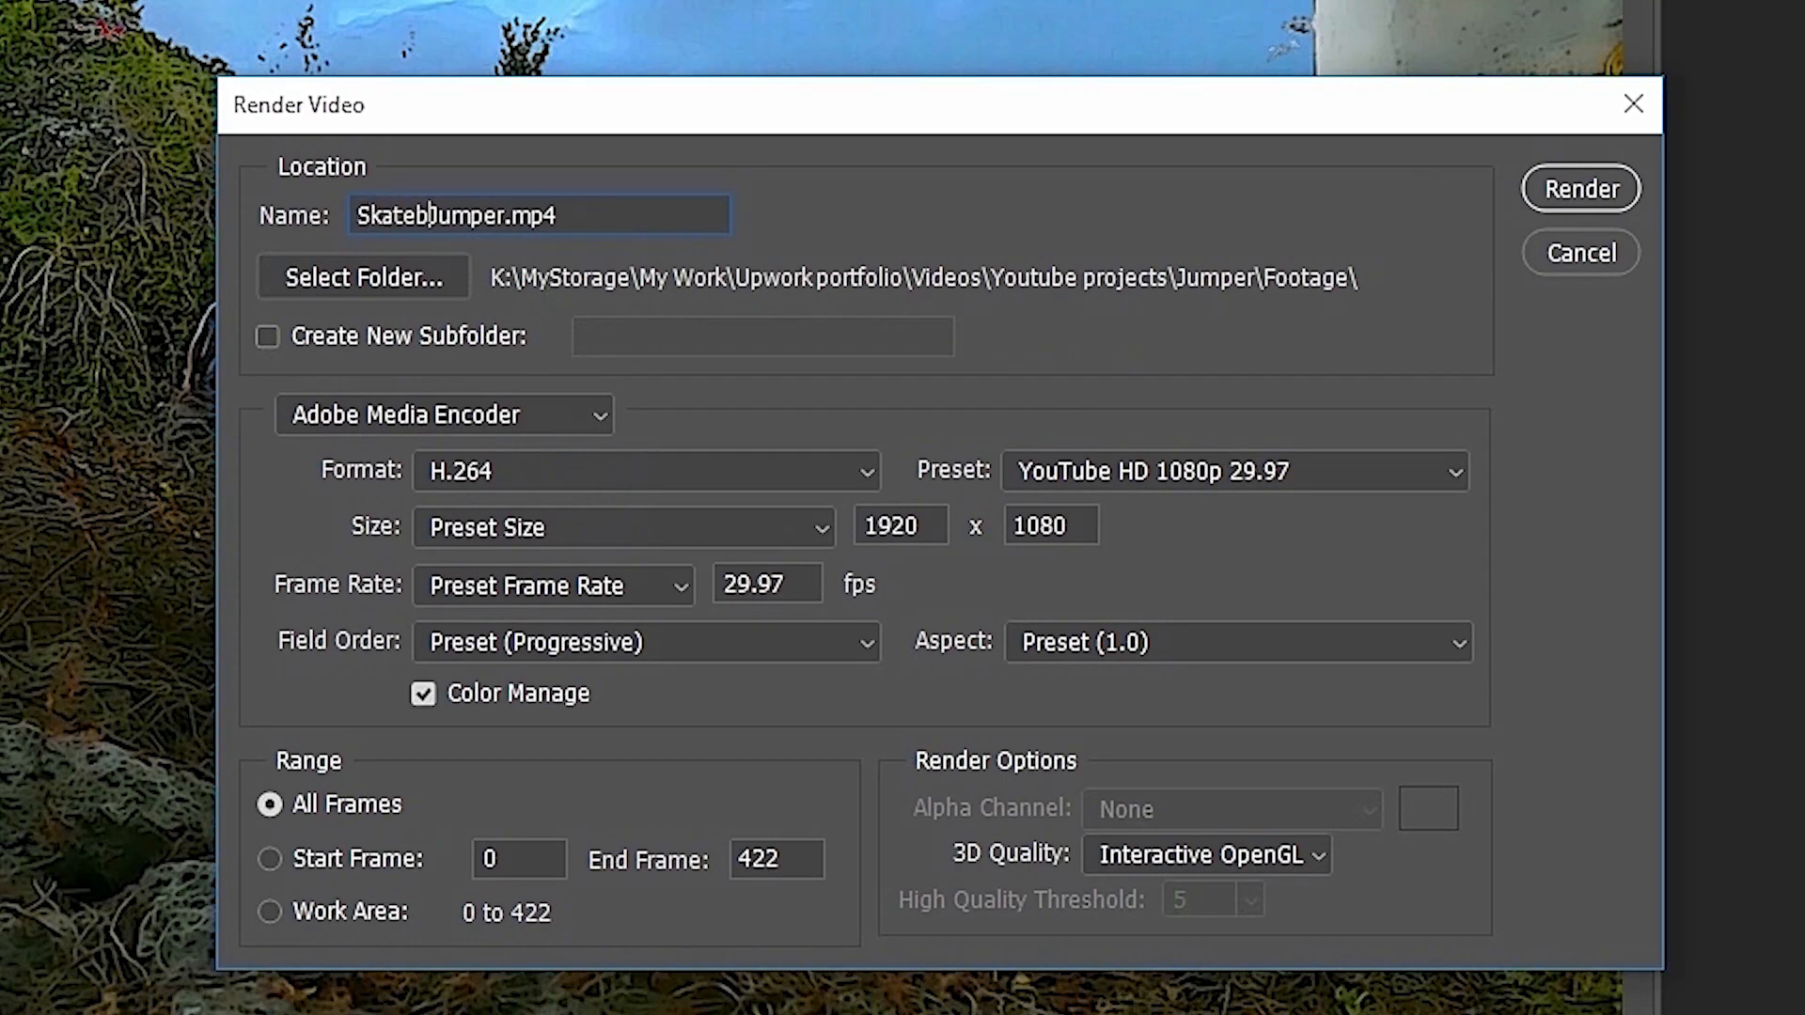
pyautogui.write('_')
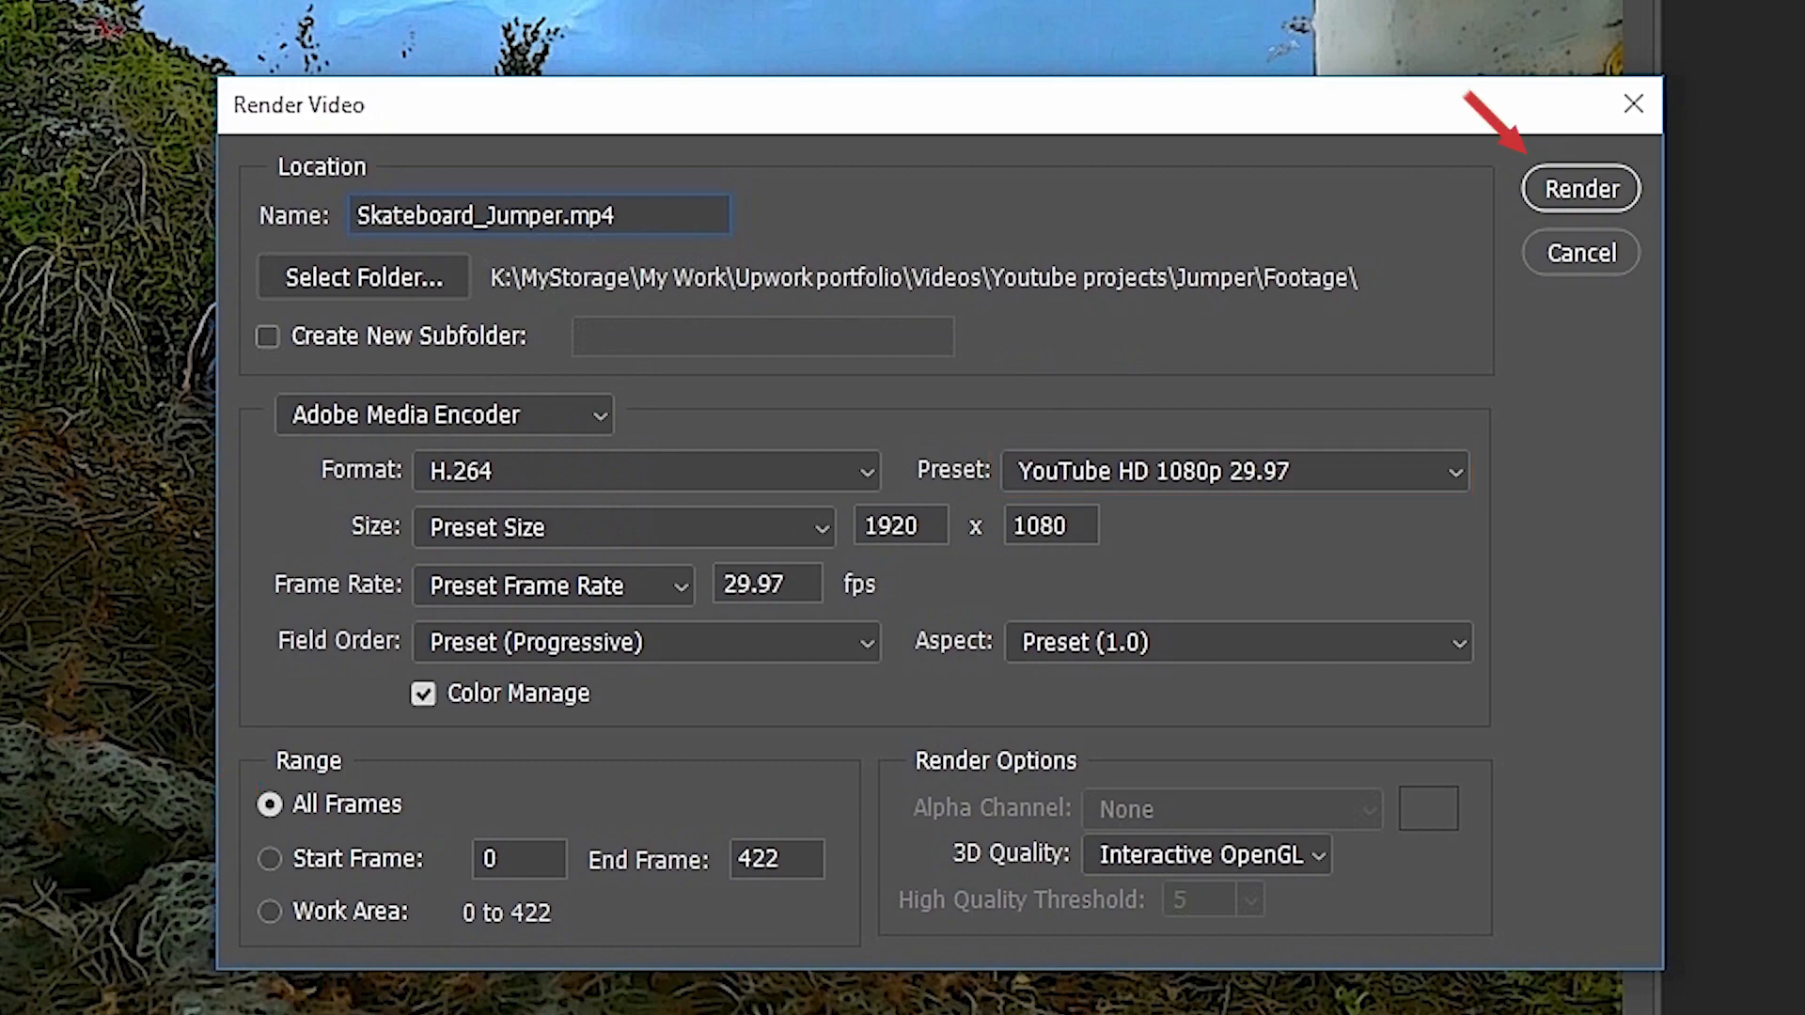
pyautogui.click(1594, 190)
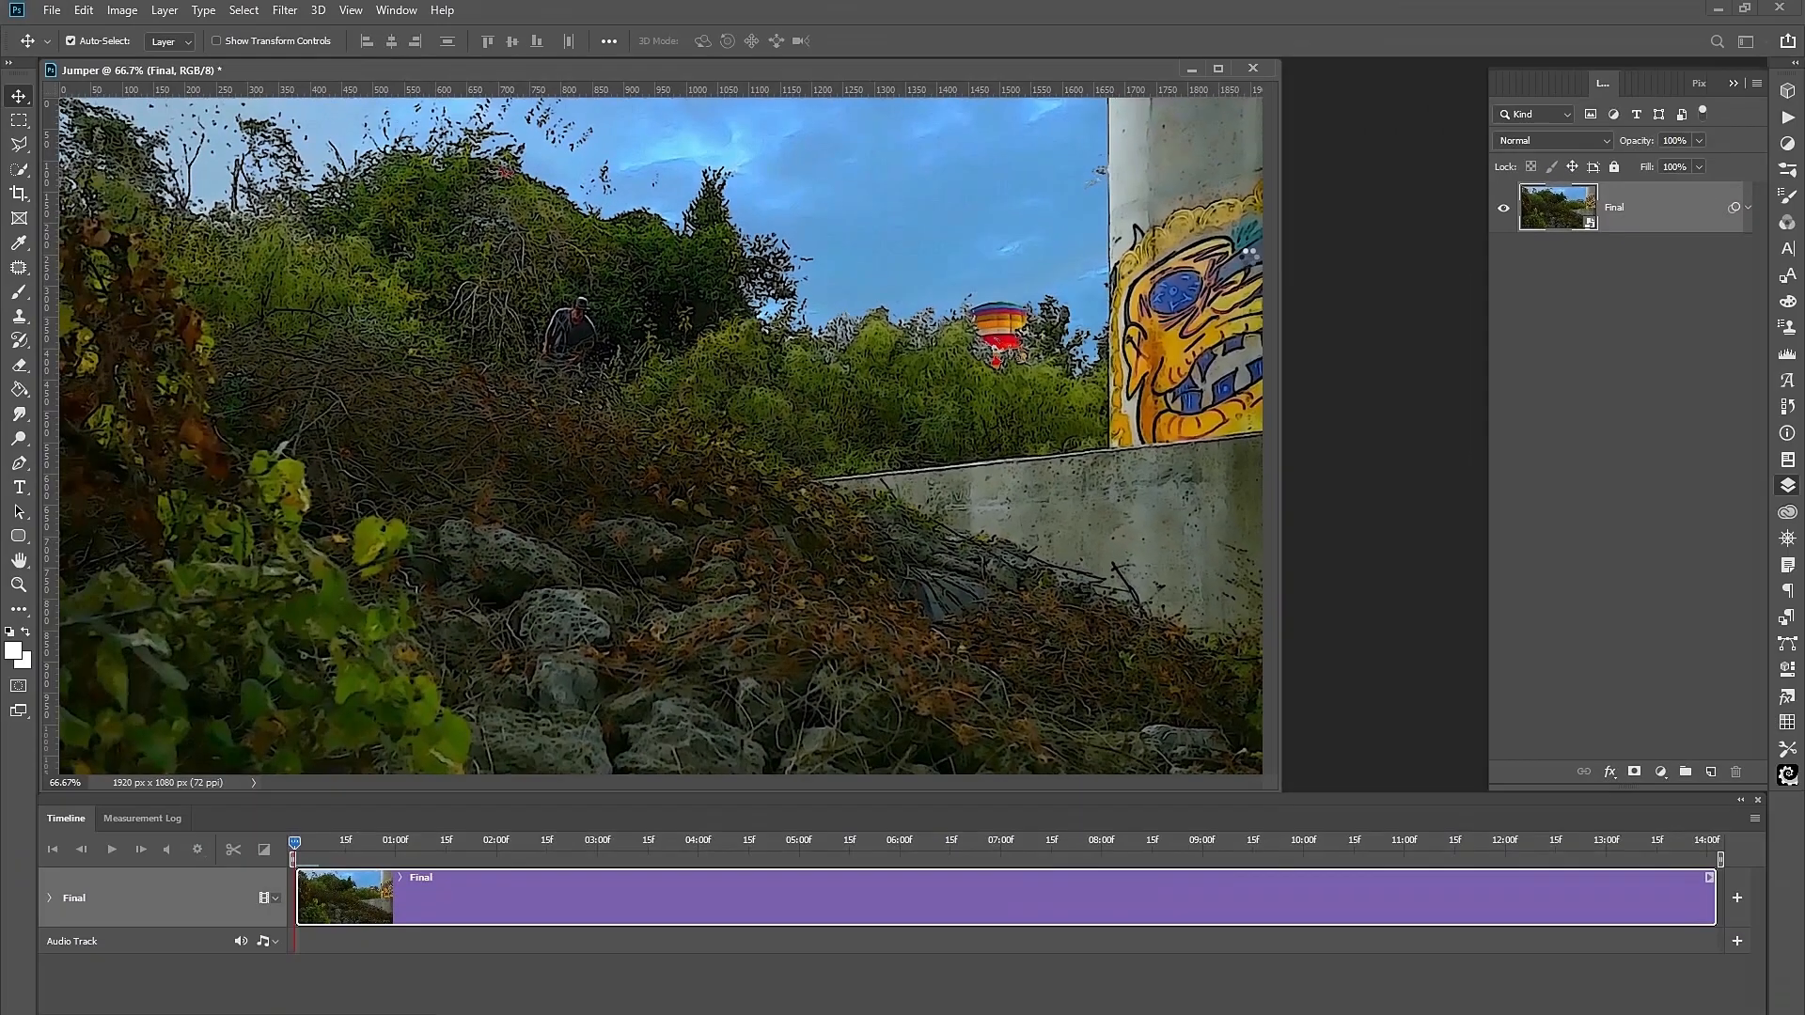